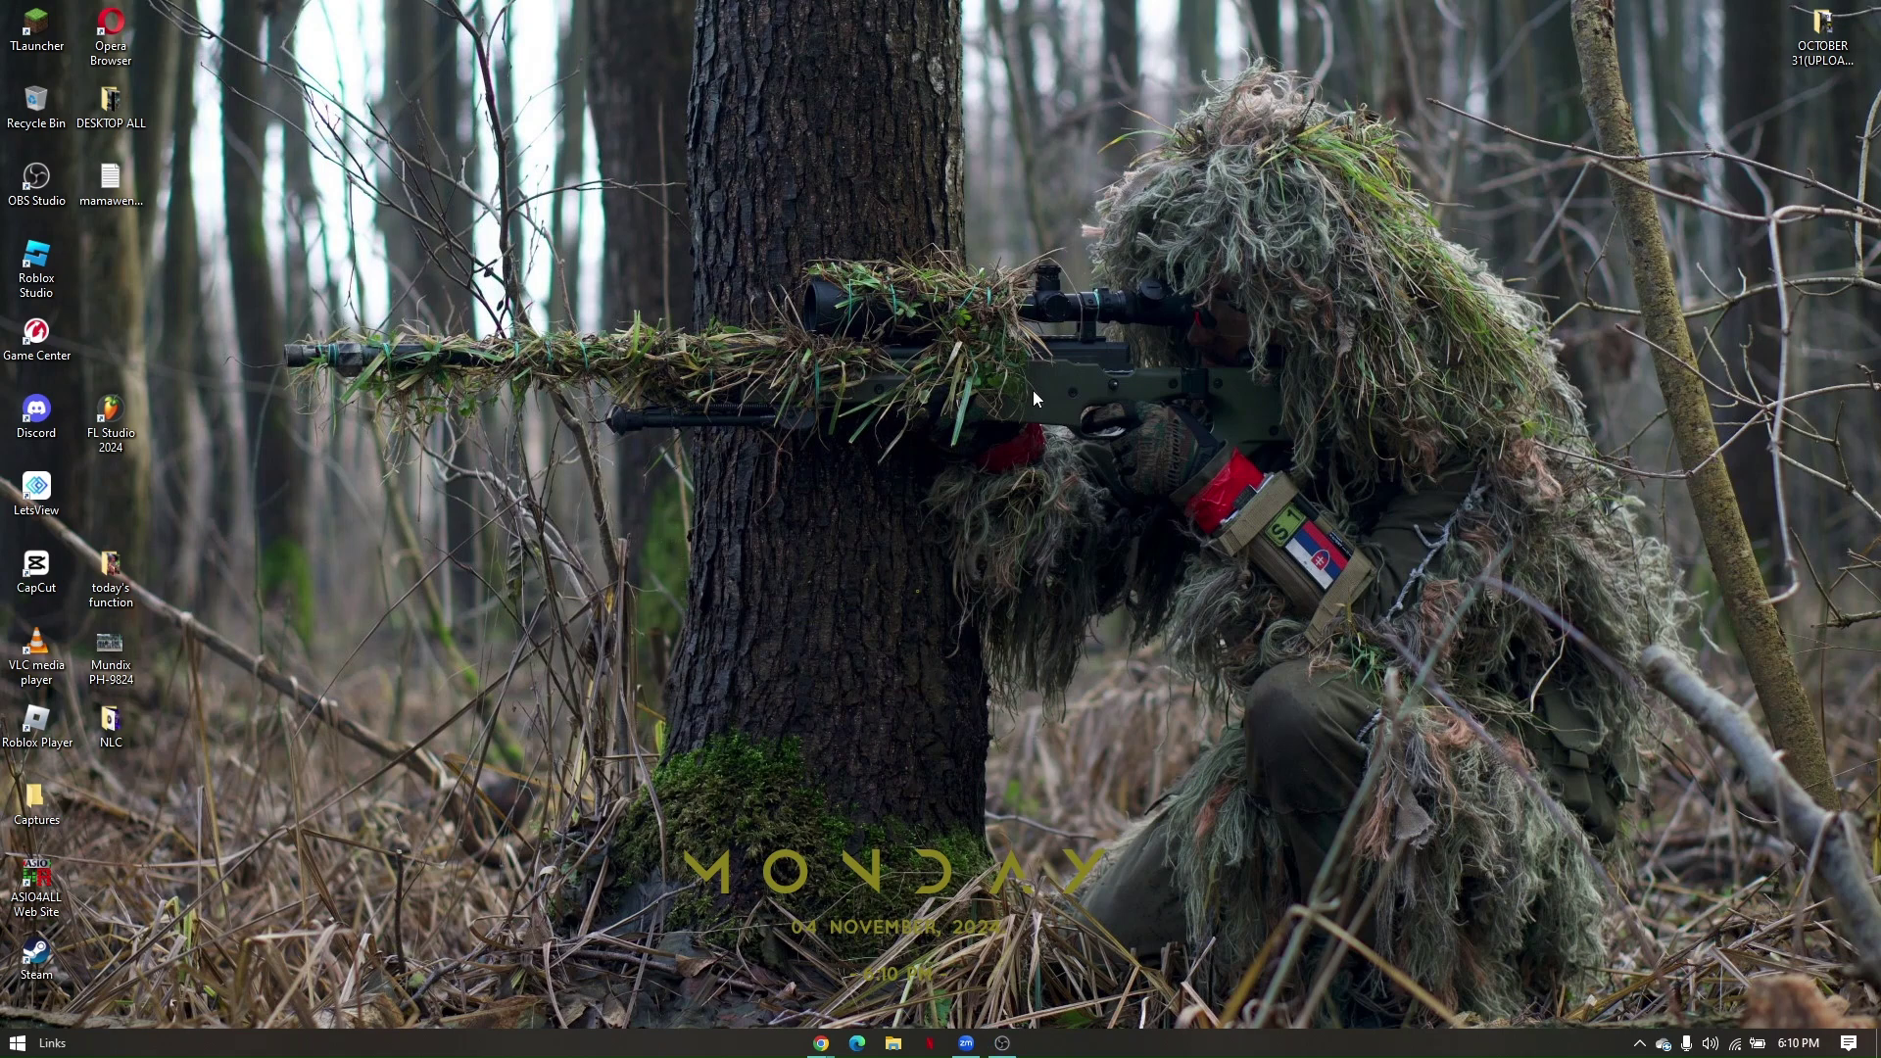
Refresh the desktop and open Chrome showing the Zoom pricing page.
right_click(1033, 389)
left_click(1077, 445)
mouse_move(821, 1047)
left_click(887, 945)
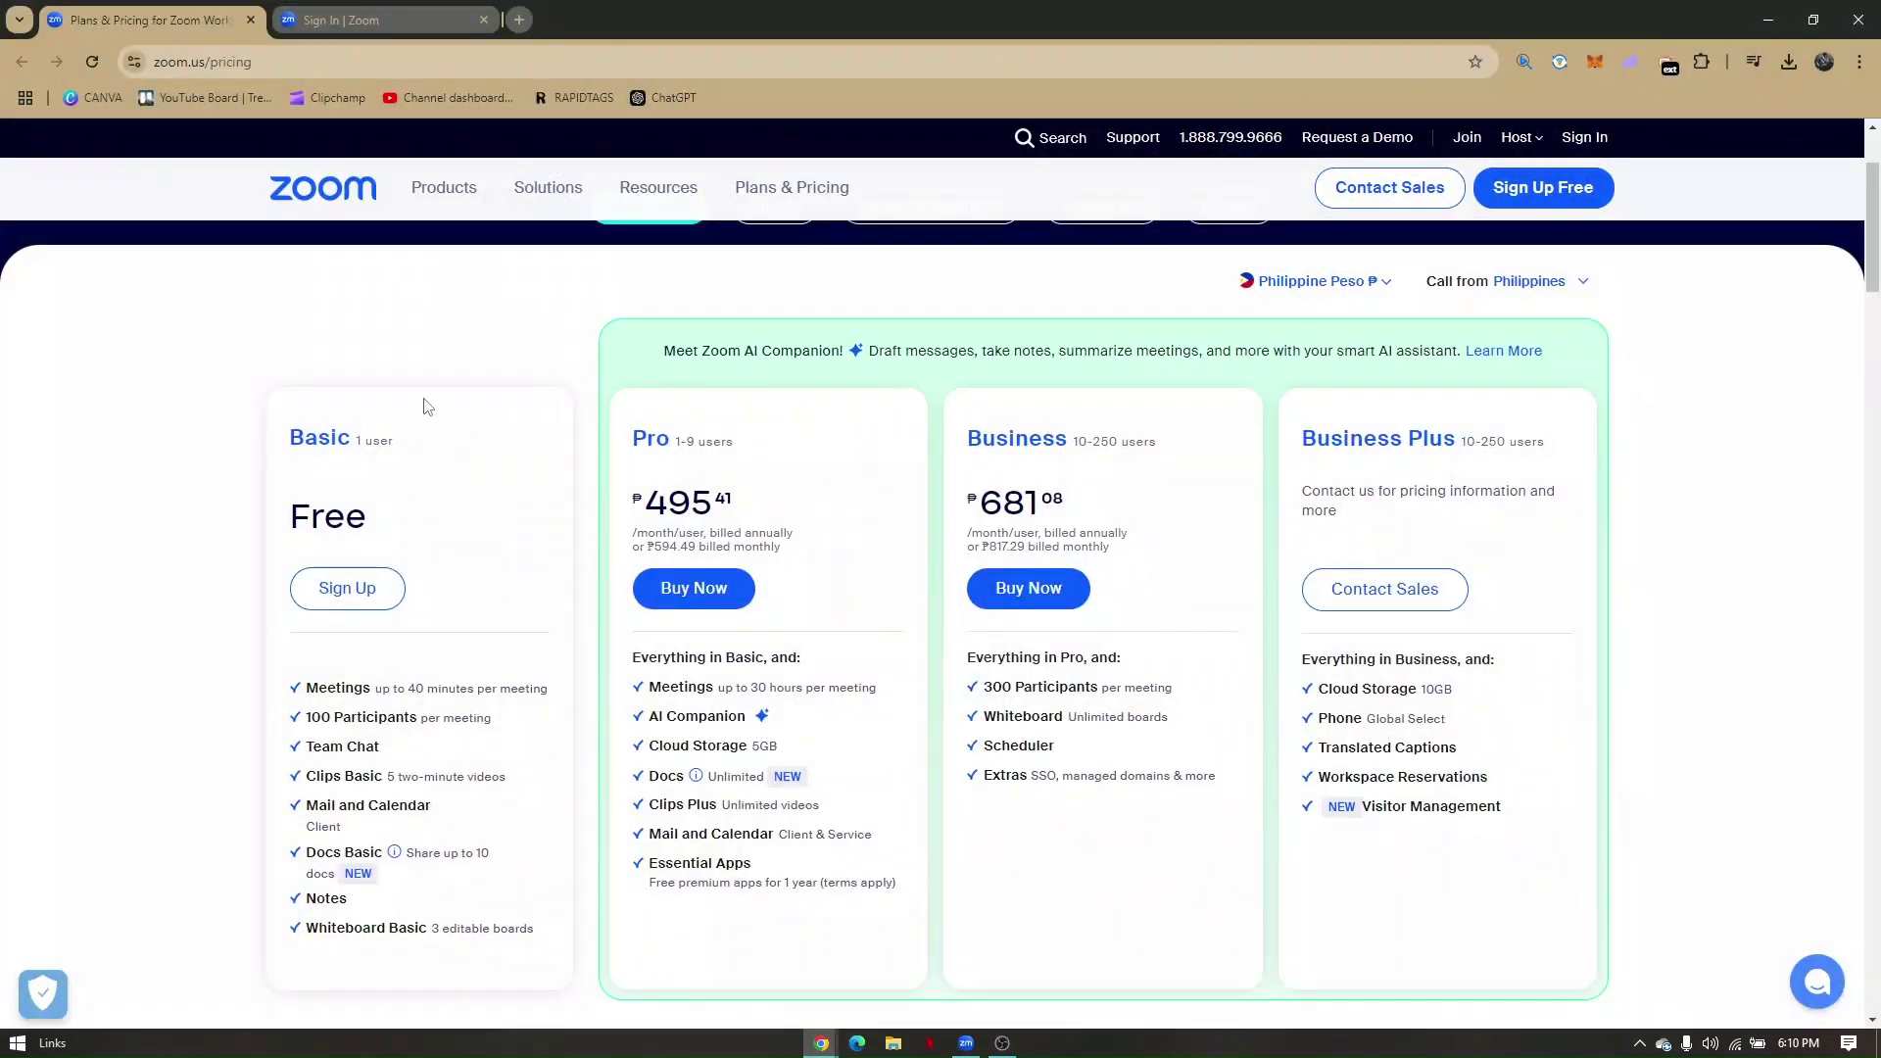
scroll(529, 500, "down", 3)
scroll(554, 484, "up", 2)
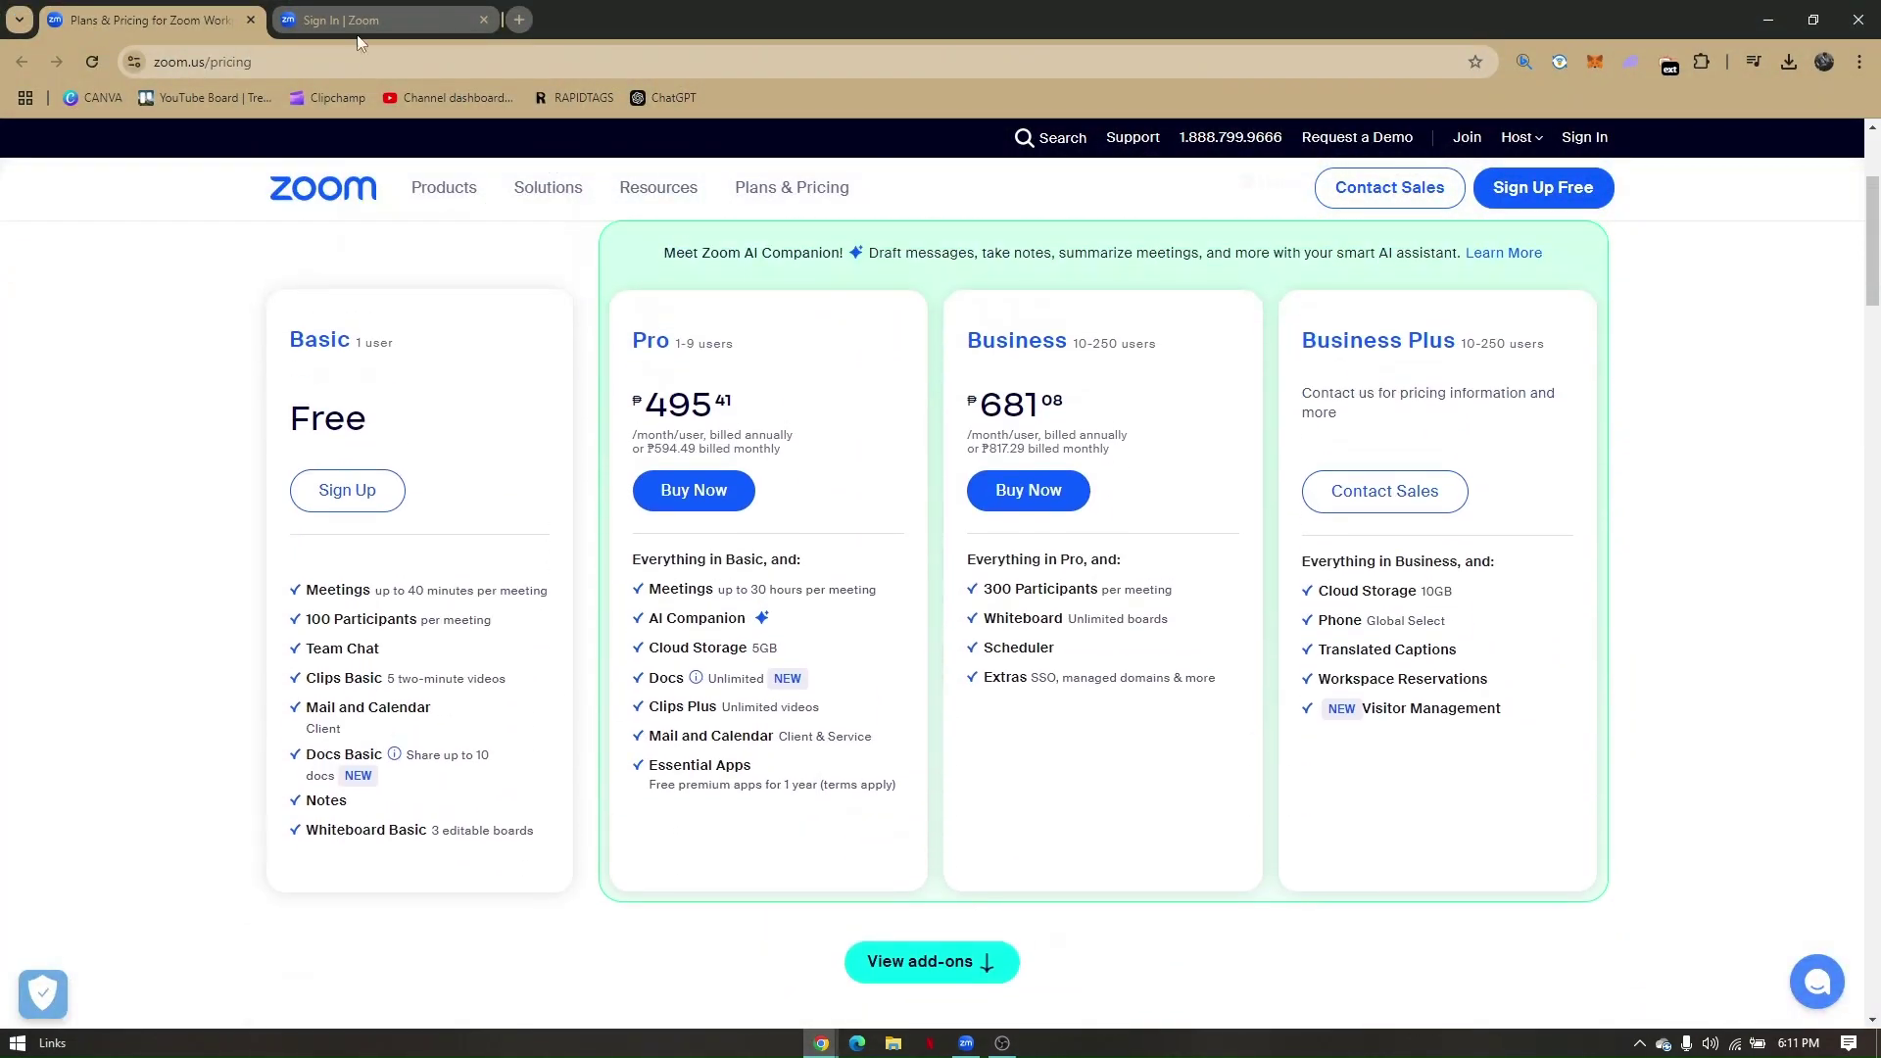
Switch between the Plans & Pricing and Sign In tabs, ending on Sign In.
left_click(358, 23)
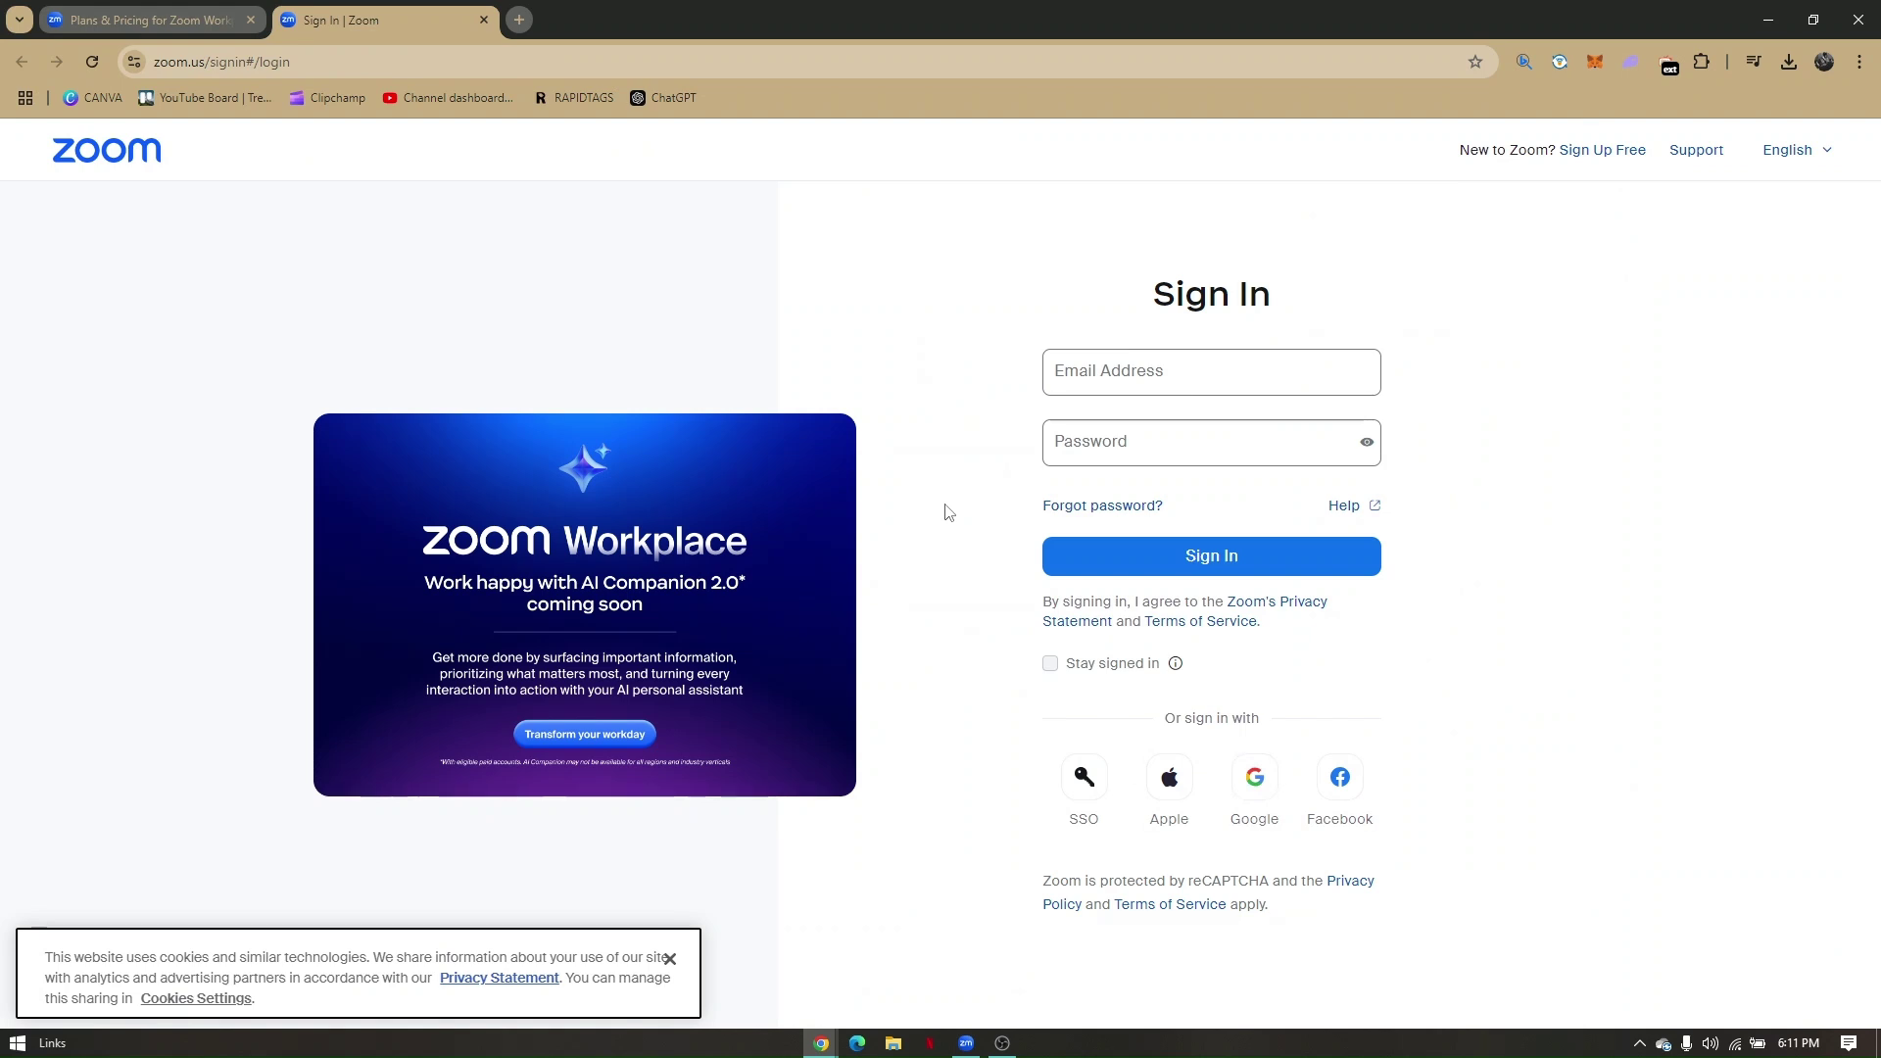
left_click(152, 9)
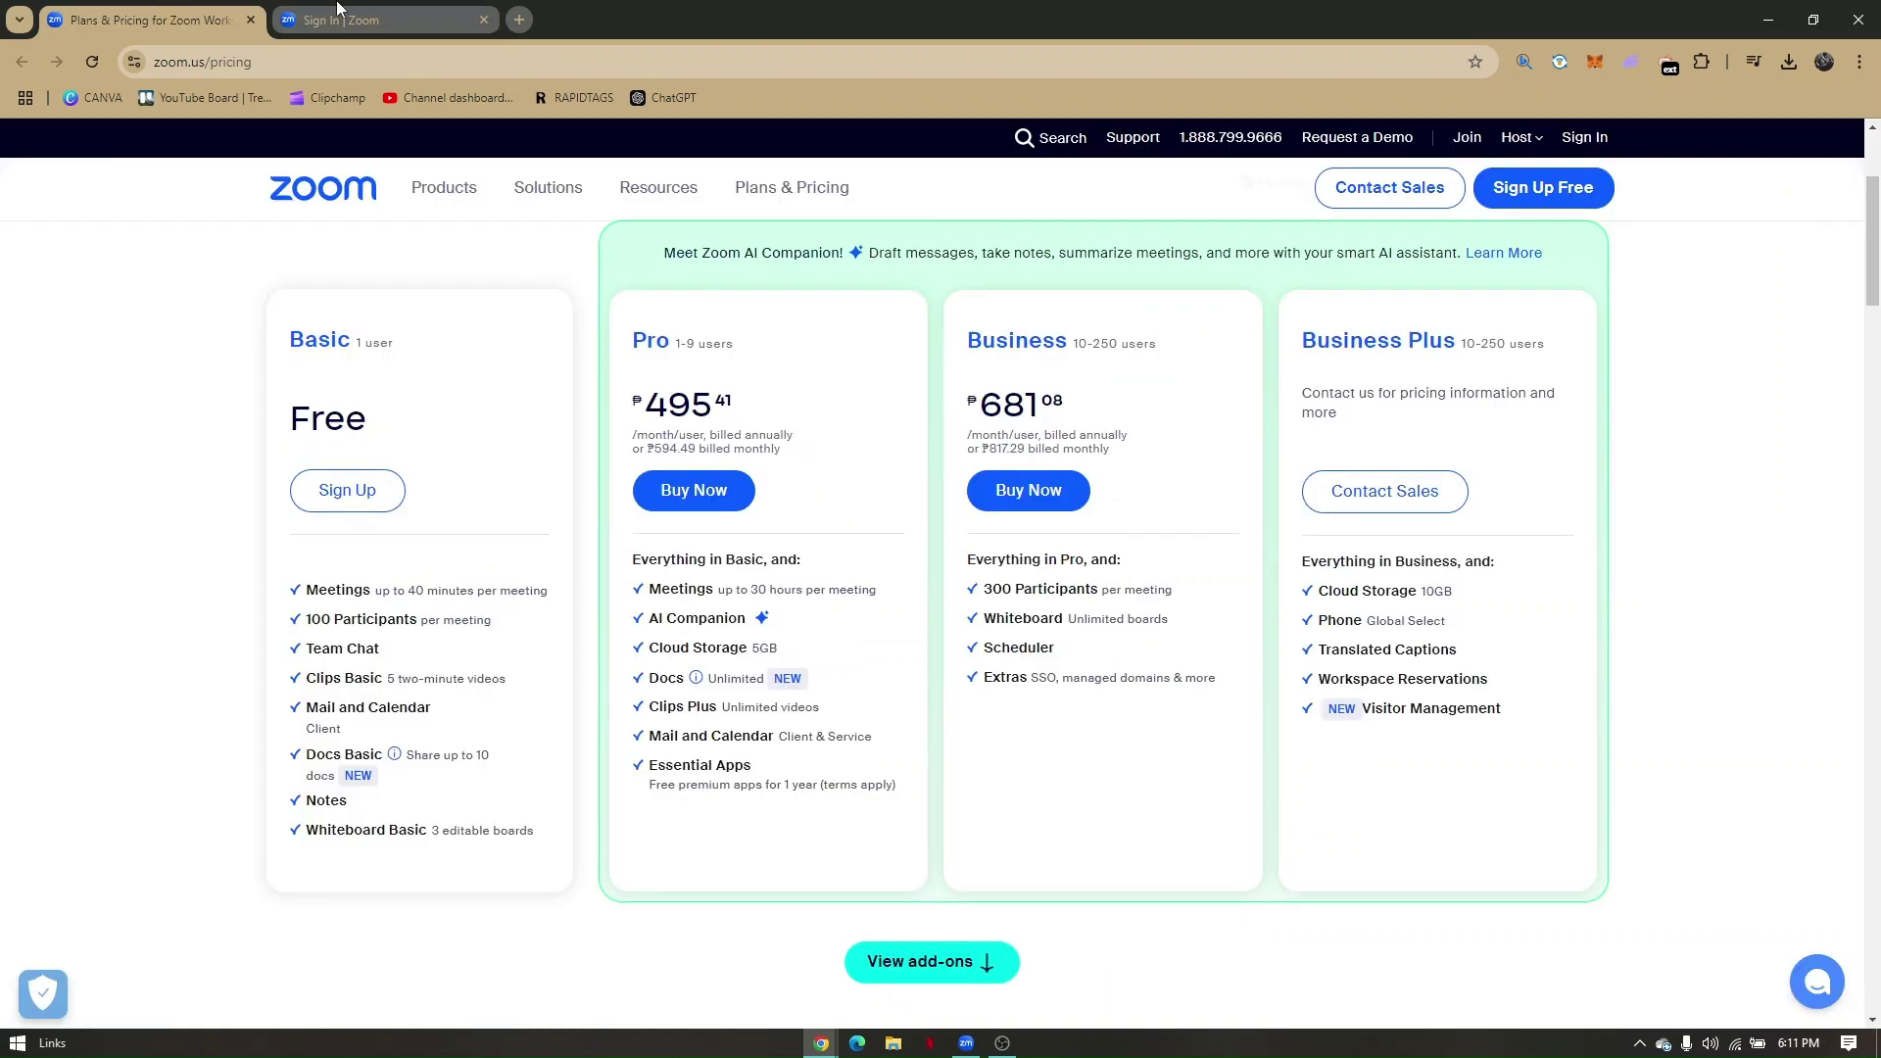
left_click(343, 12)
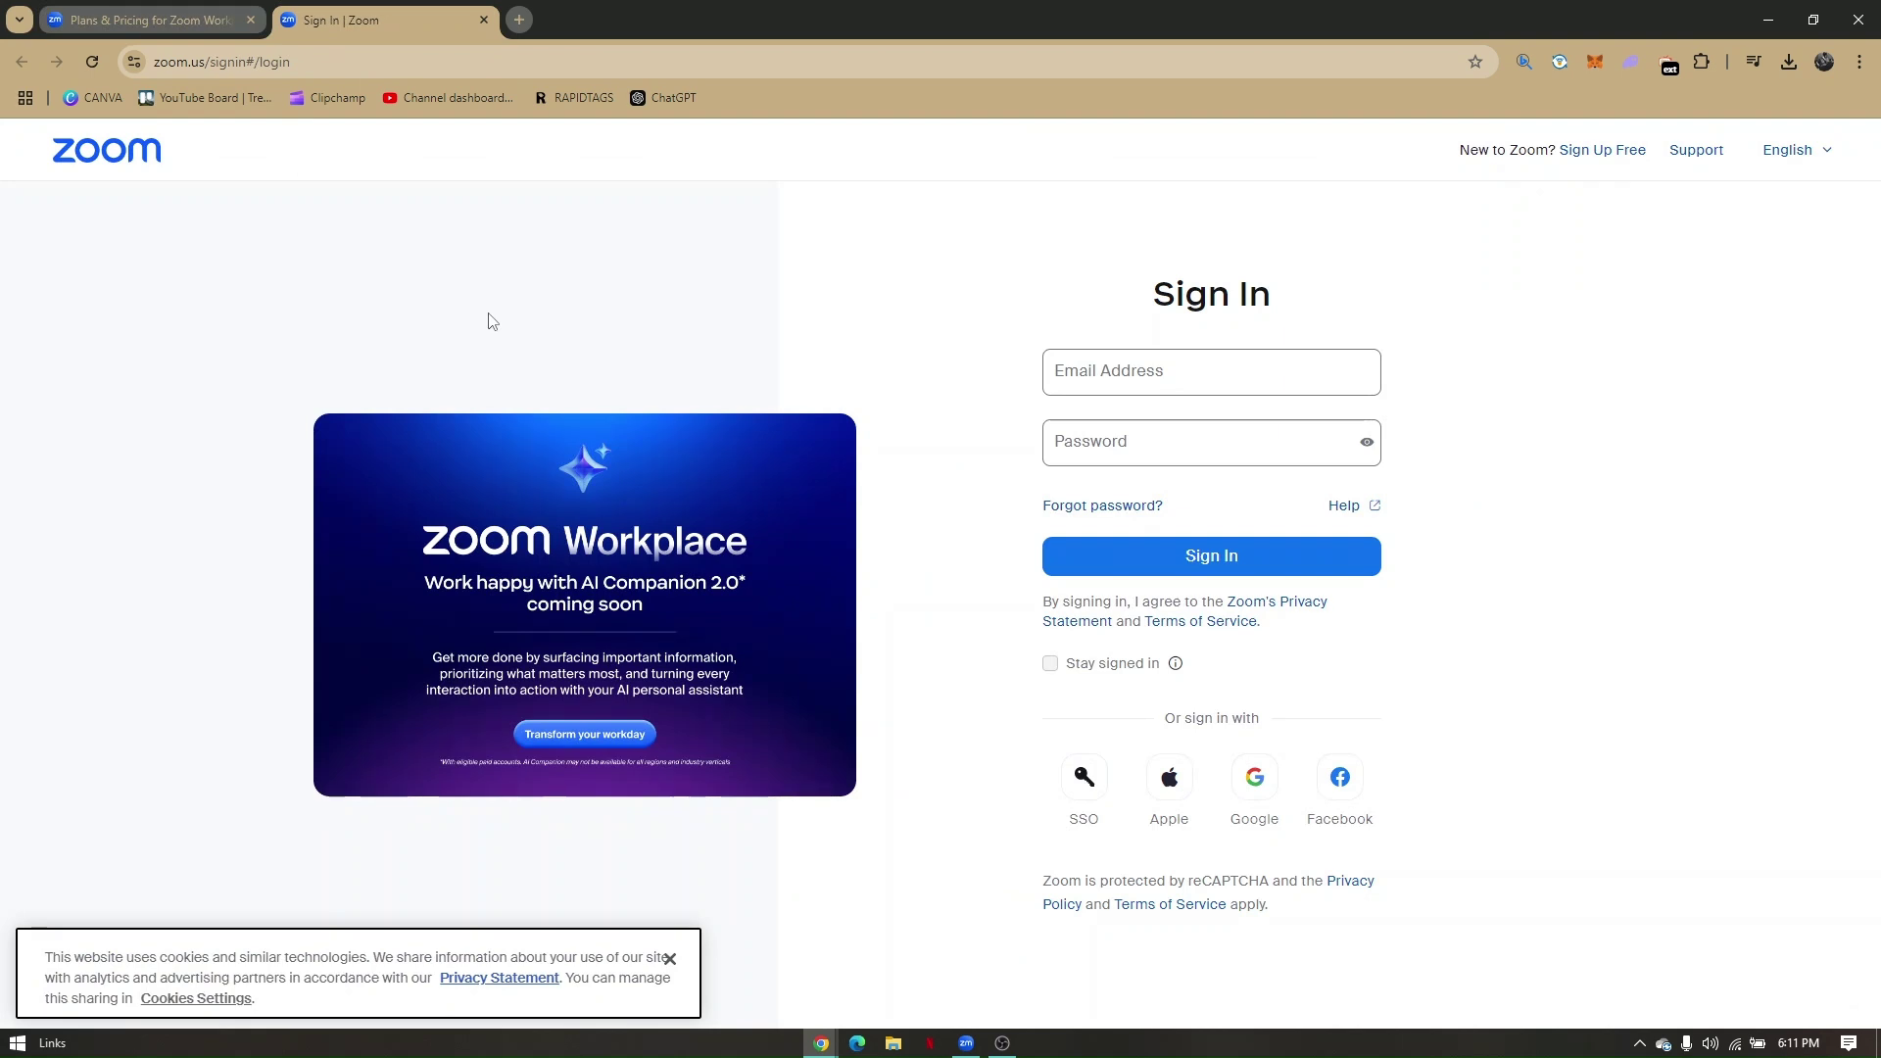
Search the web for 'zoom' in a new tab and scan the Yahoo results.
left_click(519, 20)
type("z")
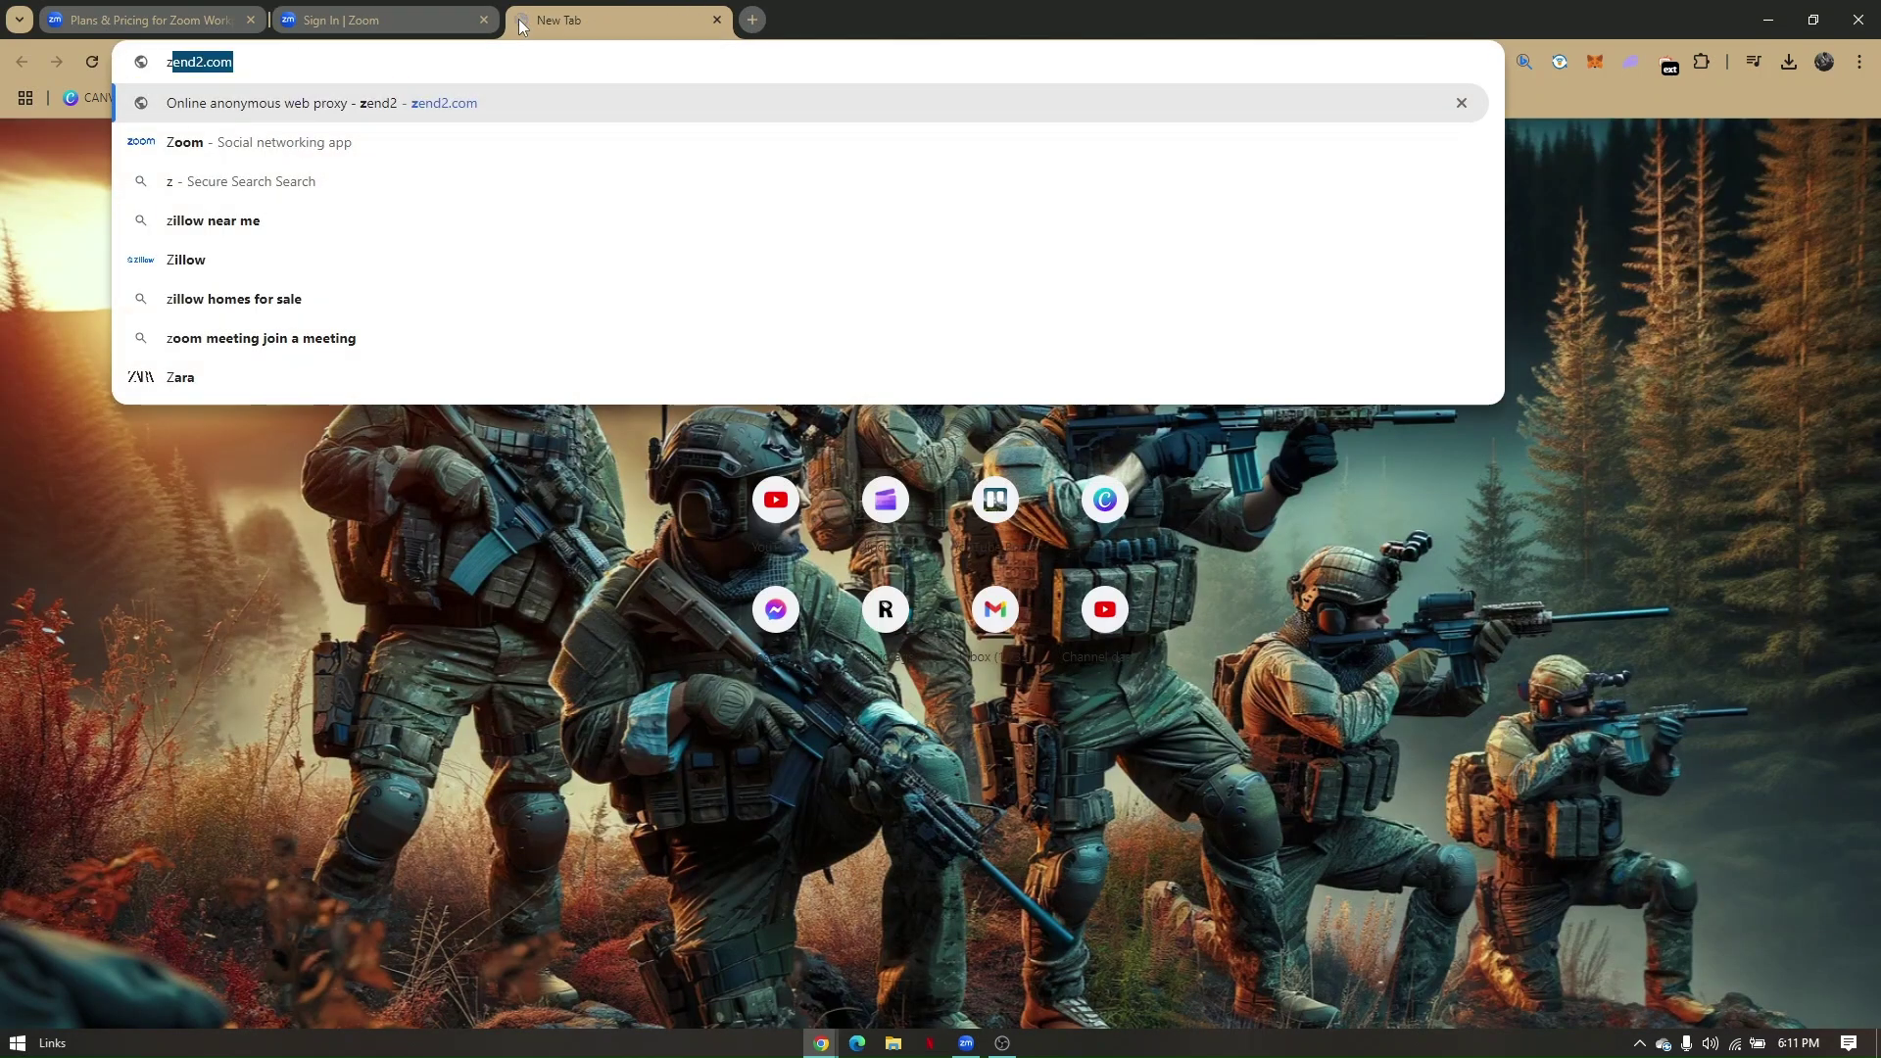
type("oom")
key("Return")
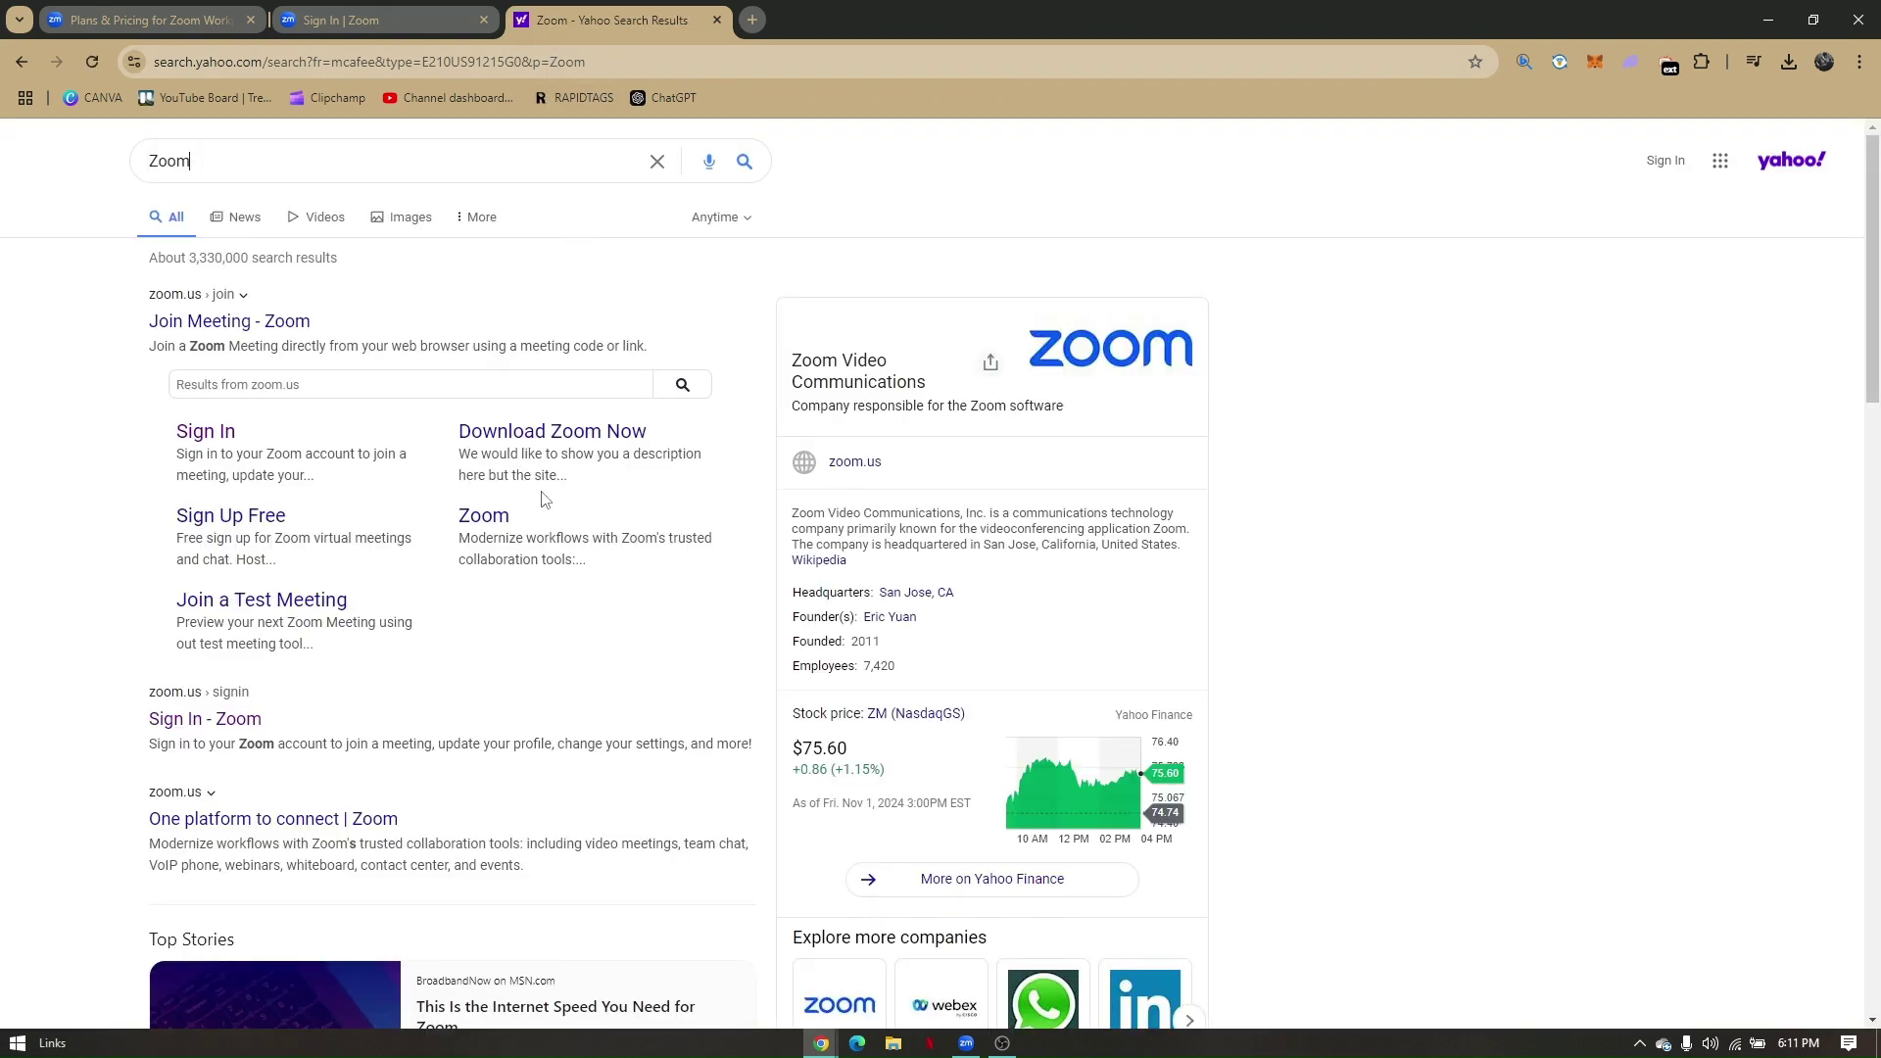
scroll(546, 509, "down", 2)
scroll(538, 503, "up", 2)
Close the Yahoo results tab and sign in to Zoom with the Google account.
left_click(718, 20)
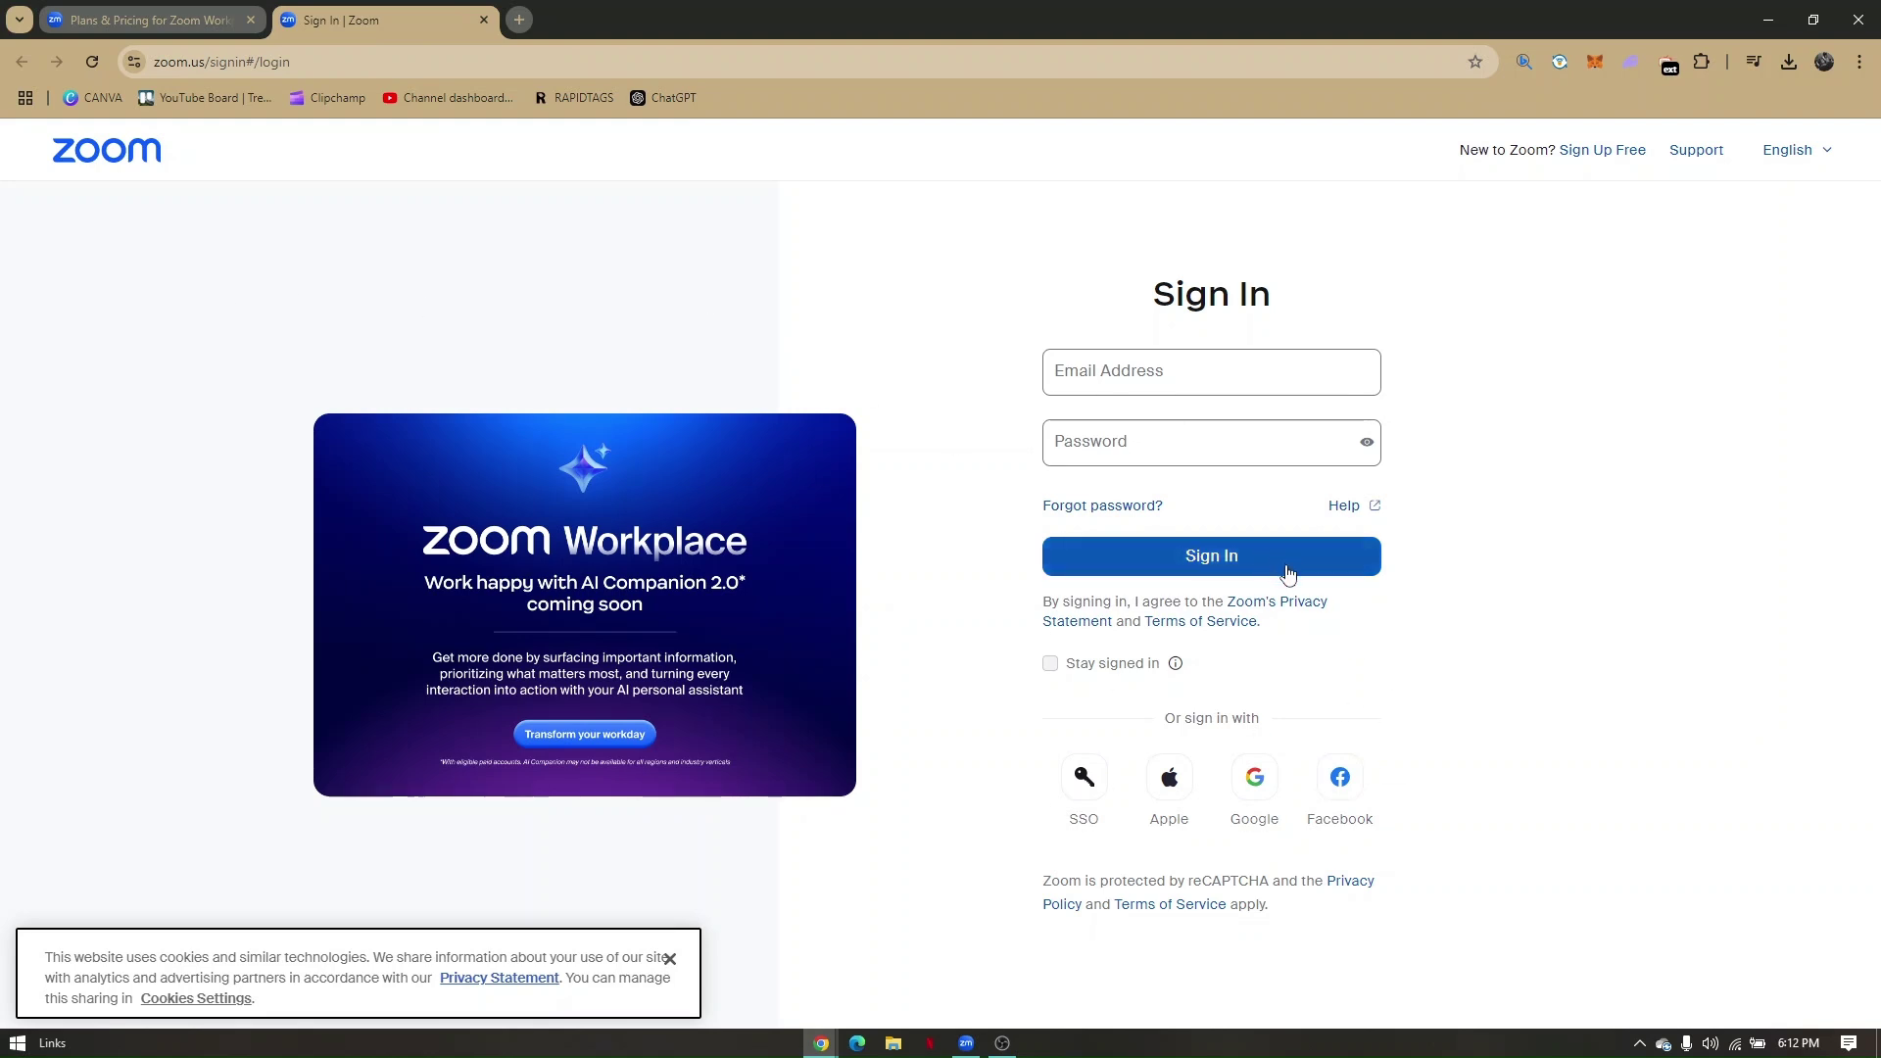
left_click(1274, 779)
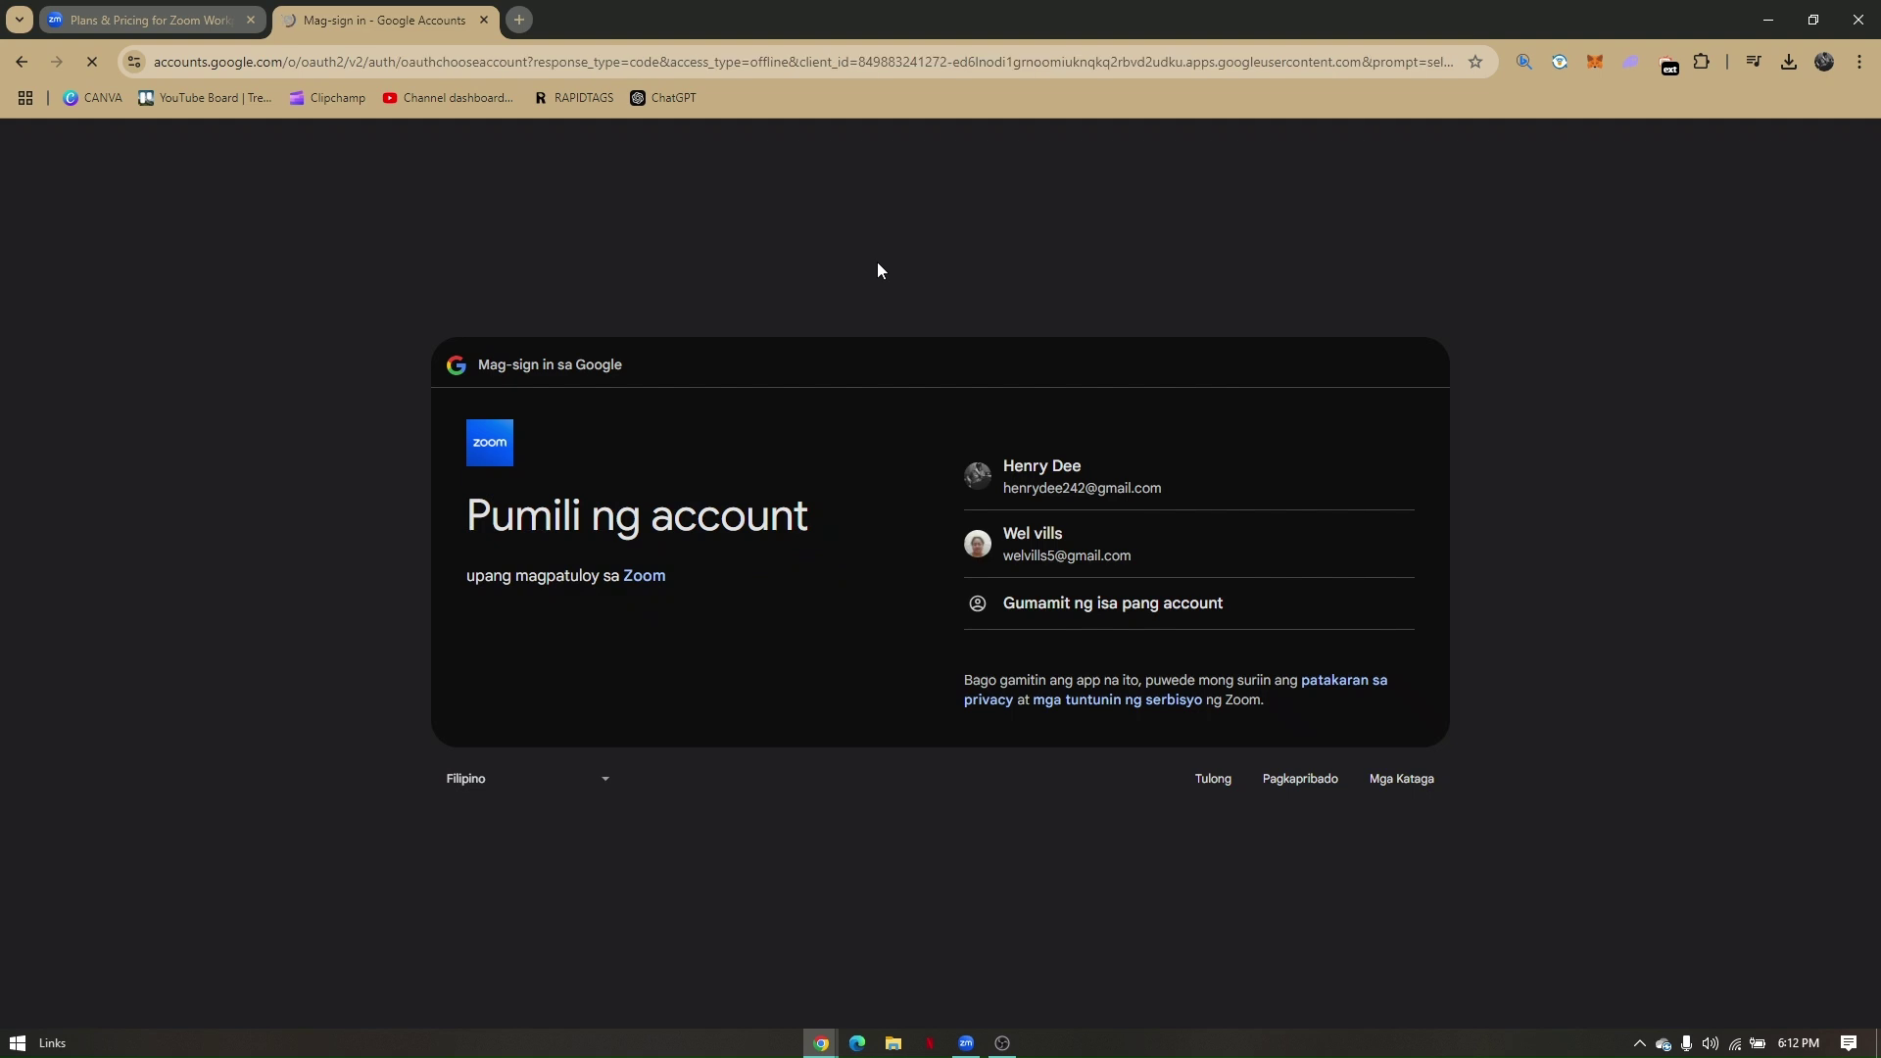
left_click(1057, 480)
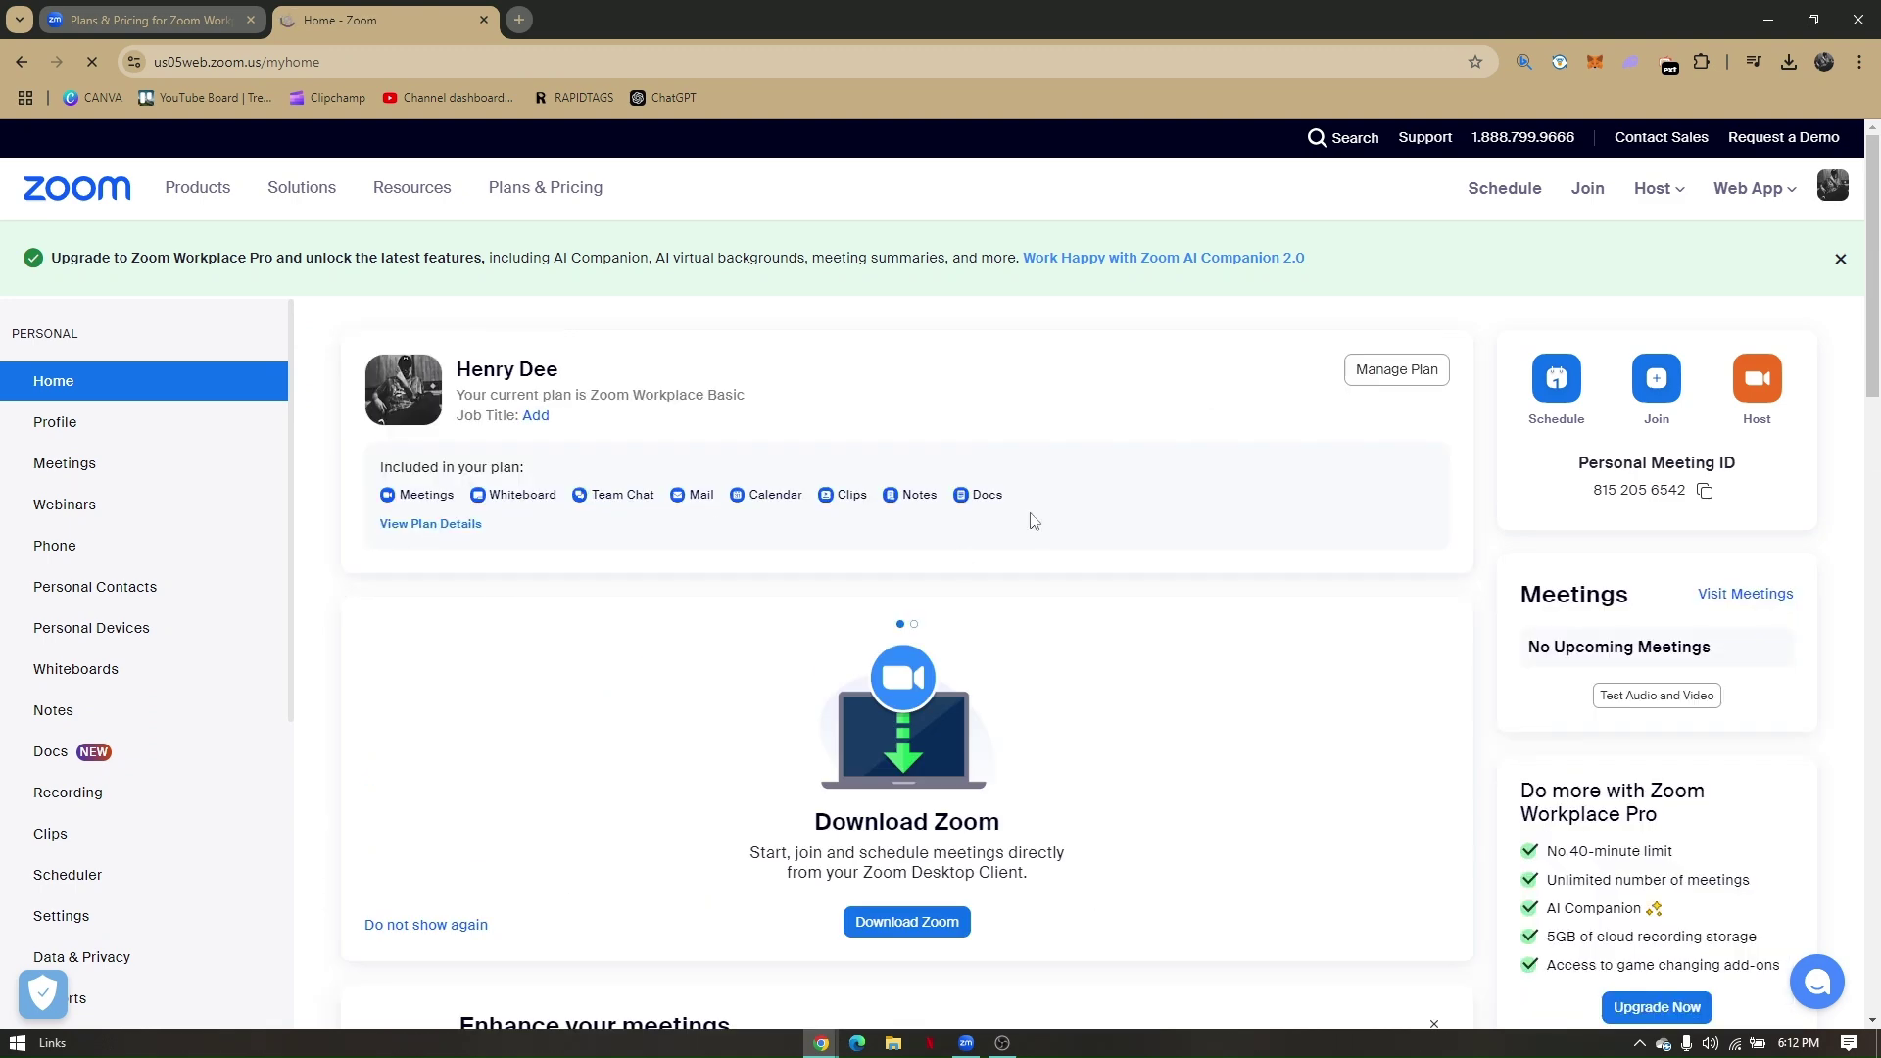
scroll(1053, 487, "down", 3)
scroll(797, 428, "up", 3)
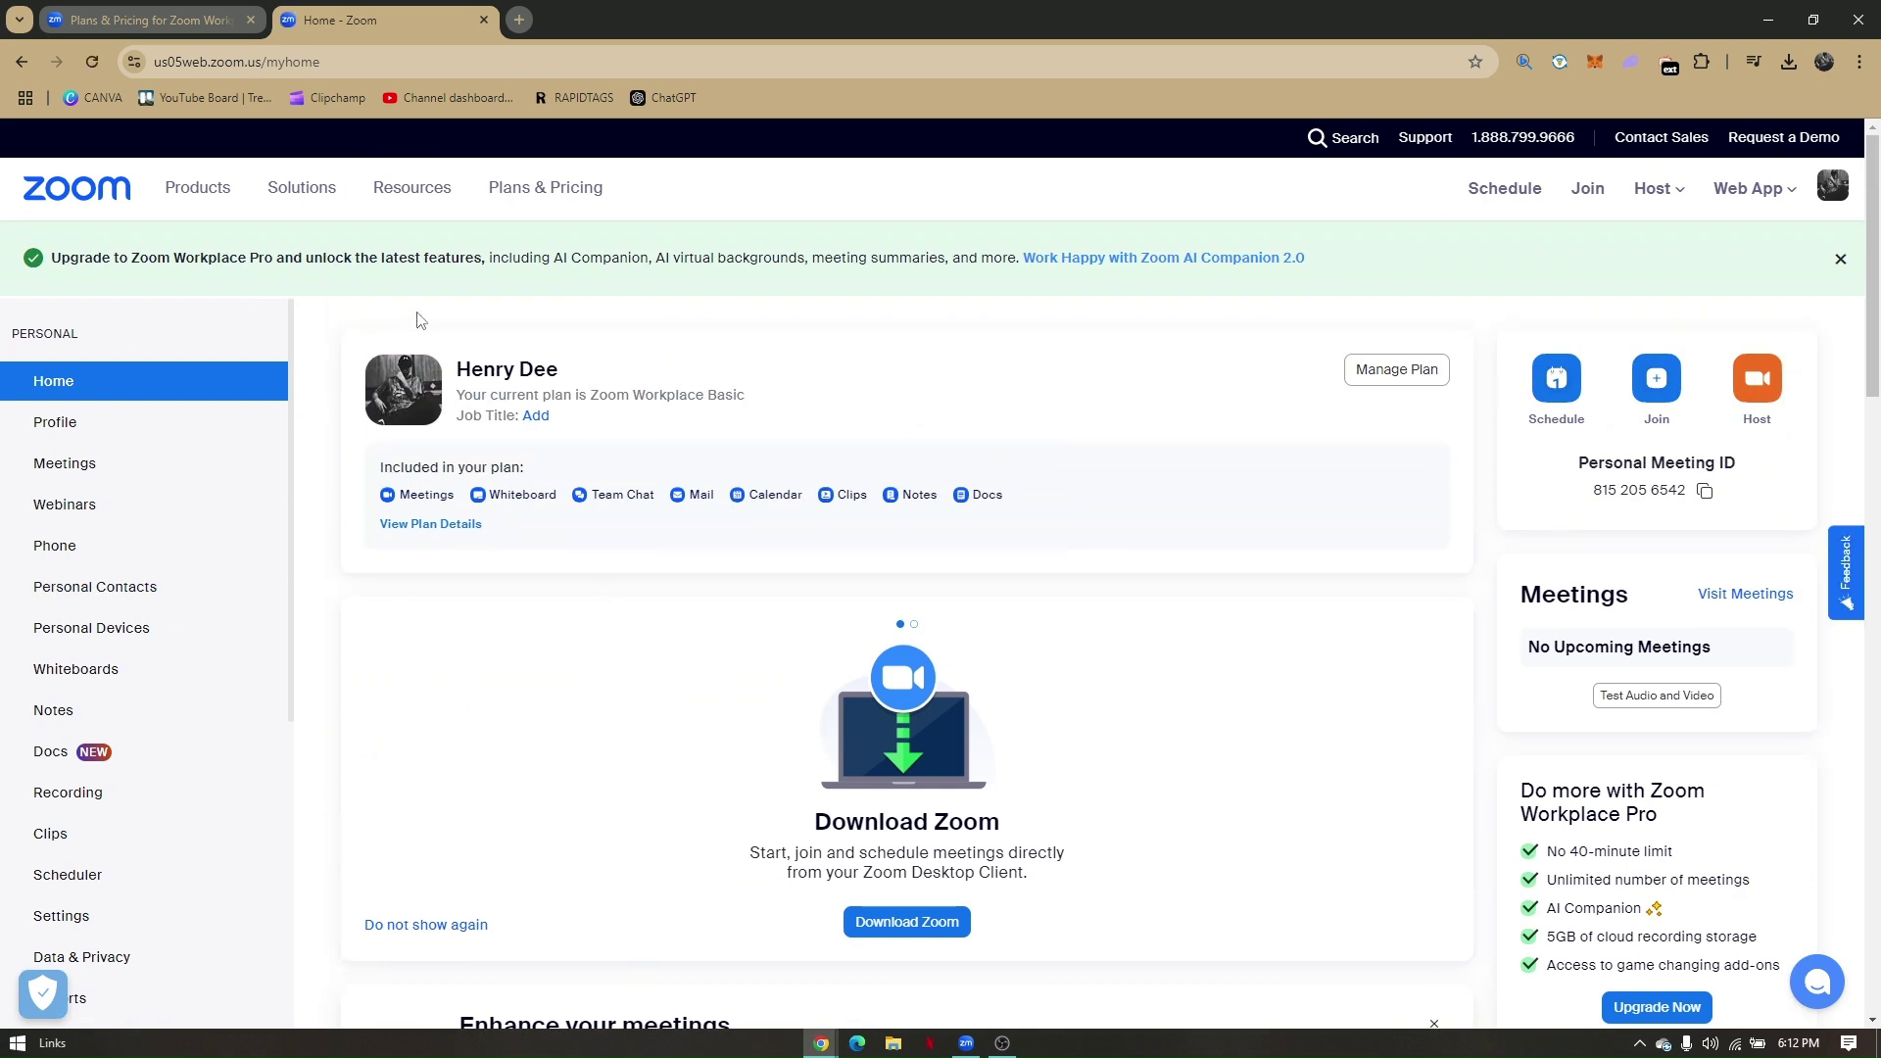
scroll(416, 320, "down", 2)
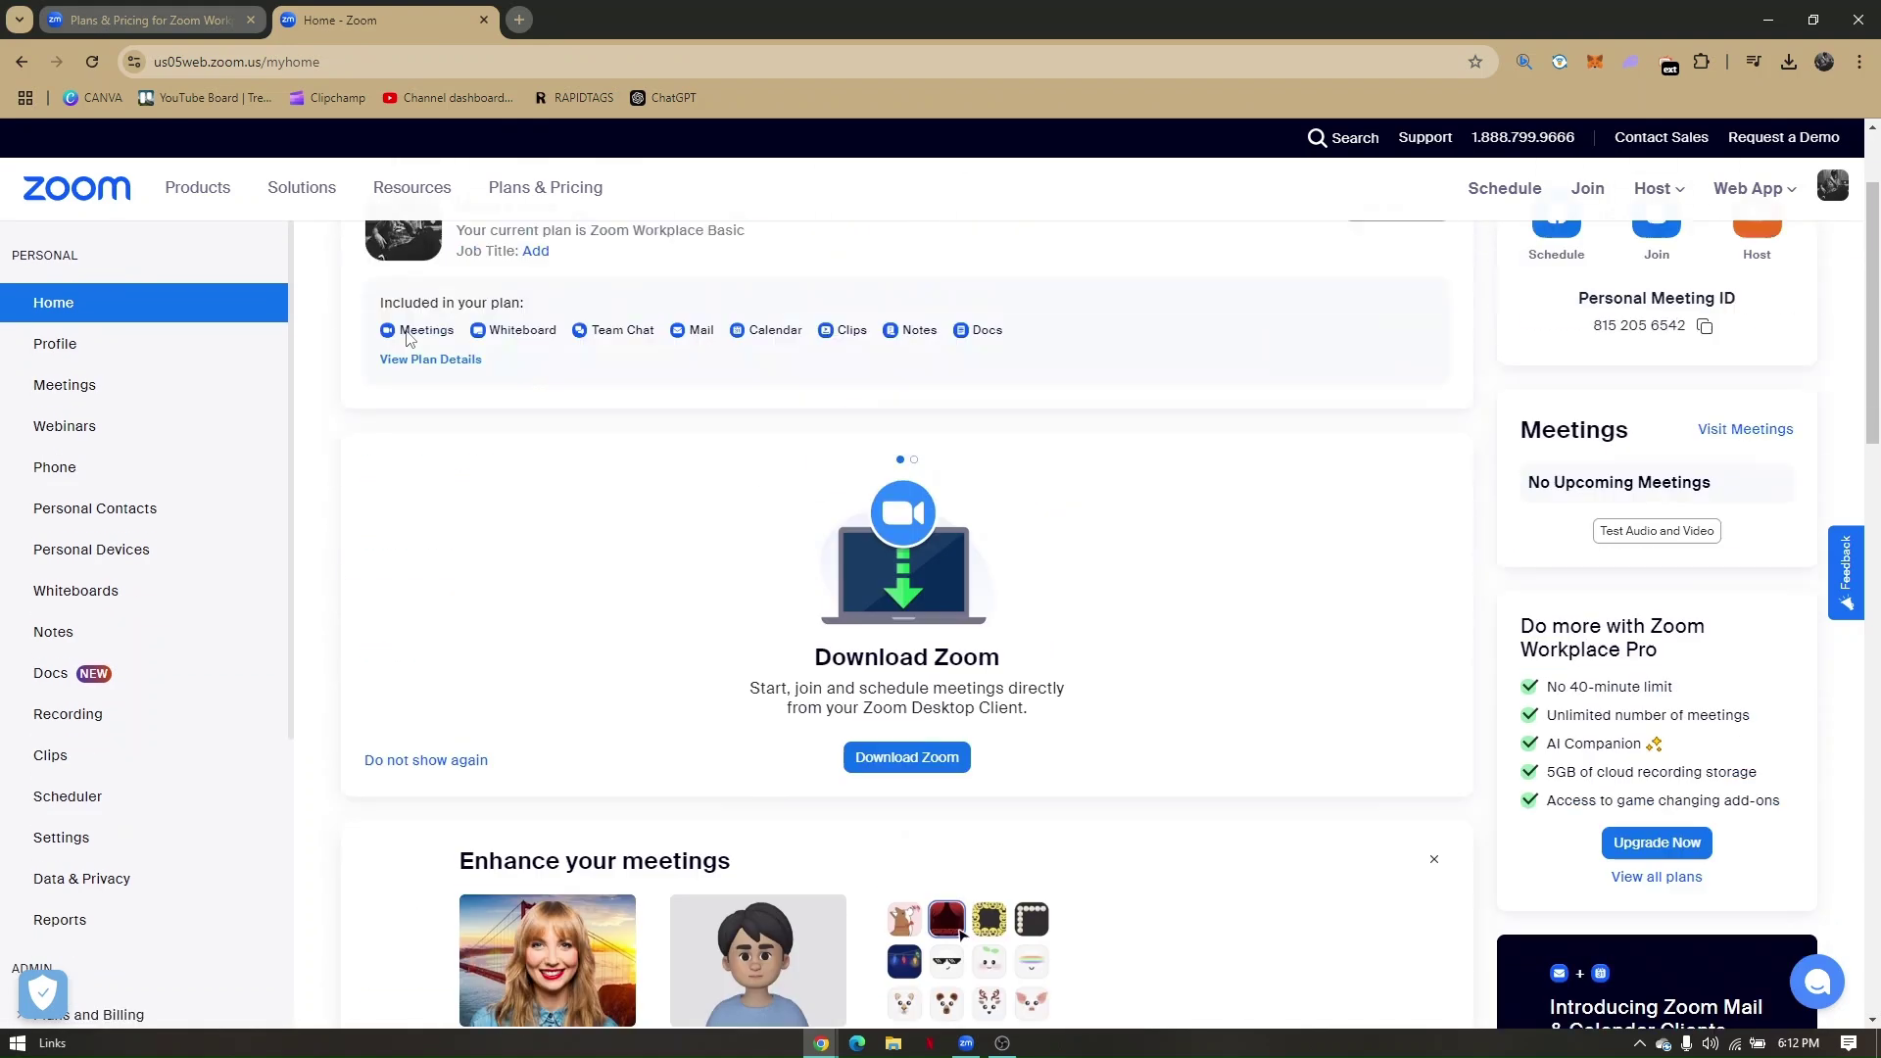
scroll(490, 323, "up", 2)
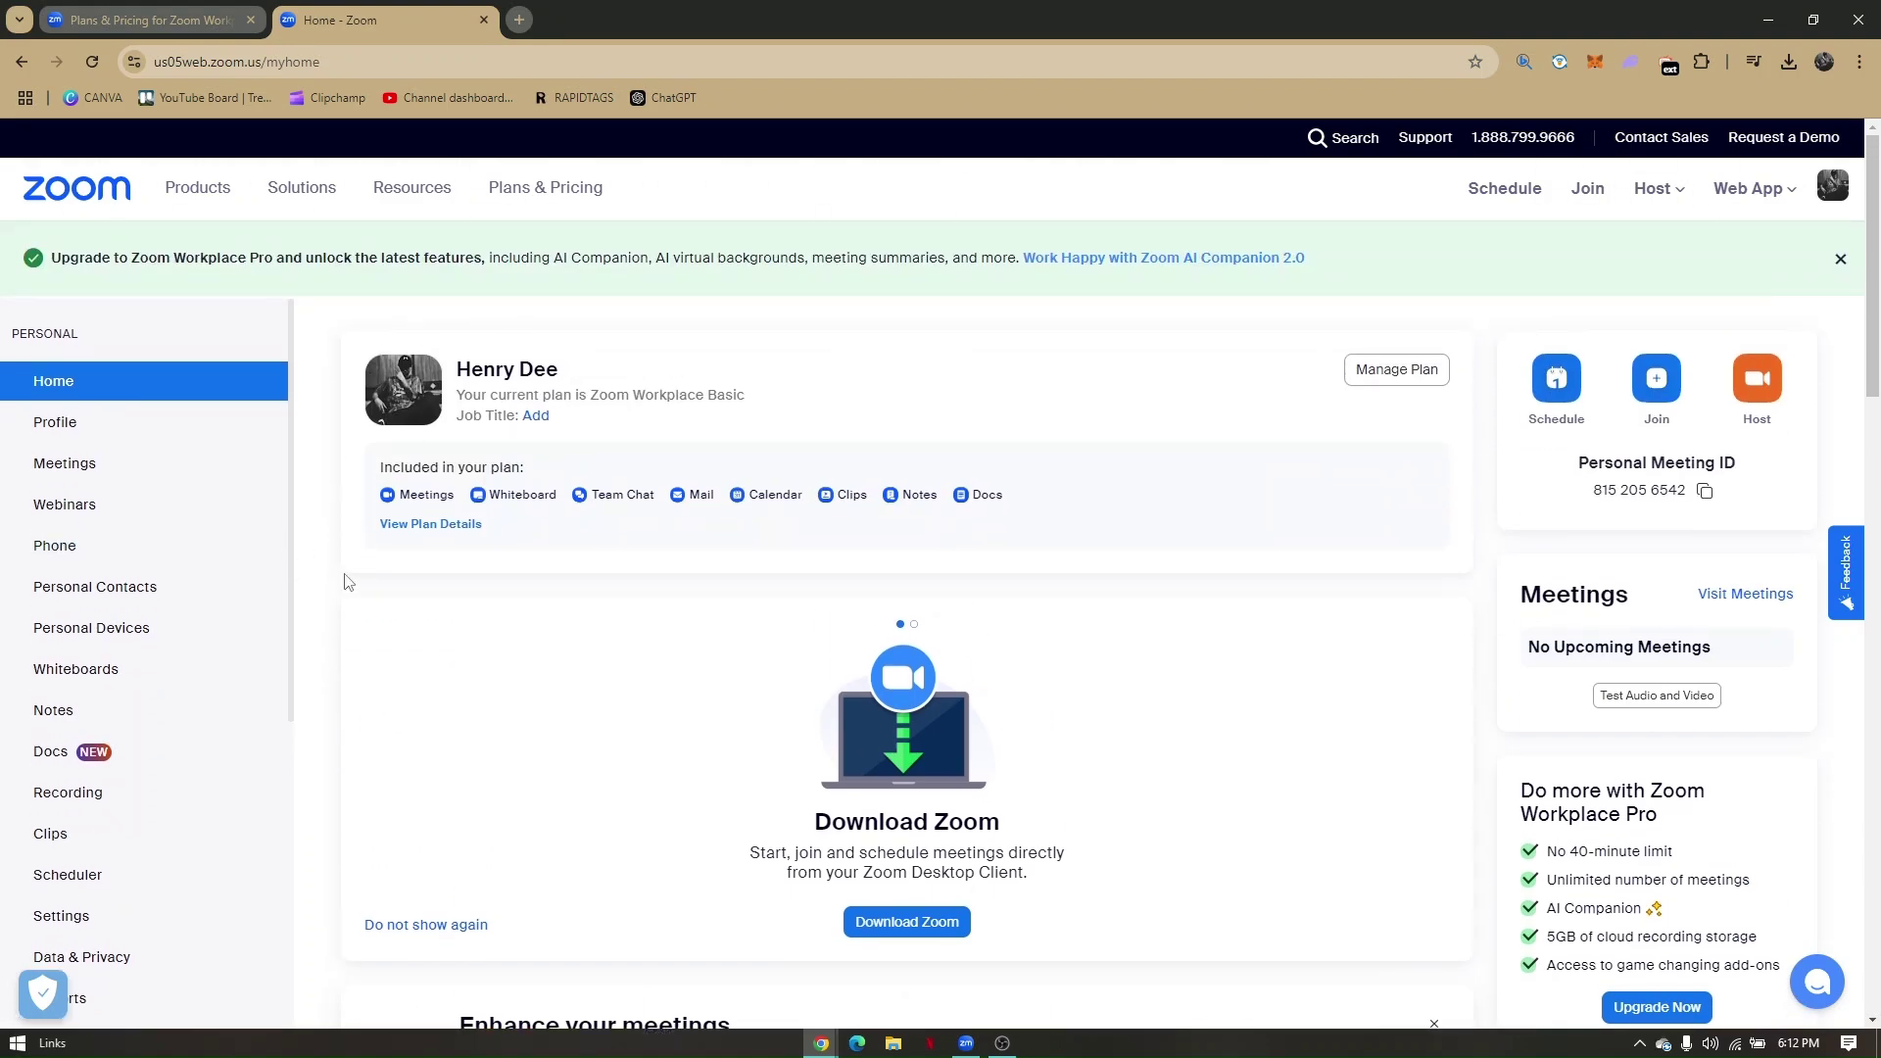
scroll(345, 568, "down", 2)
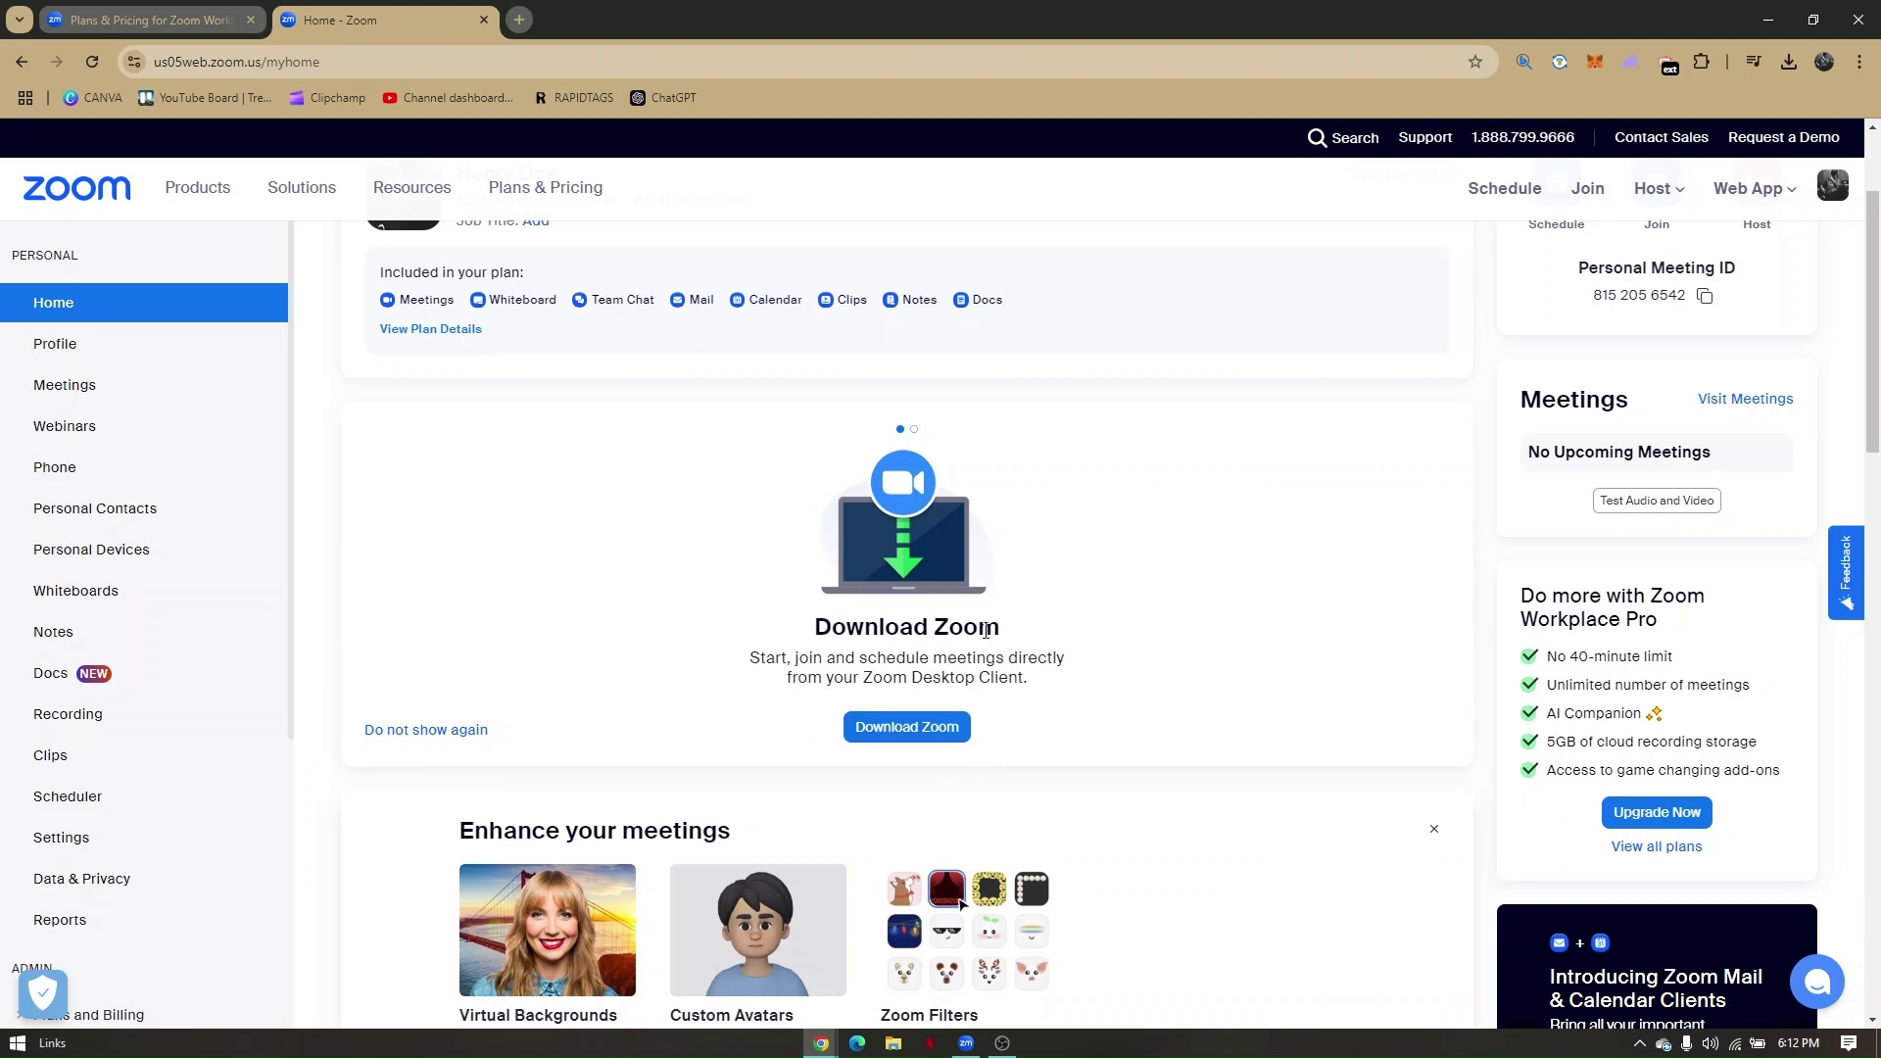
scroll(1009, 617, "up", 1)
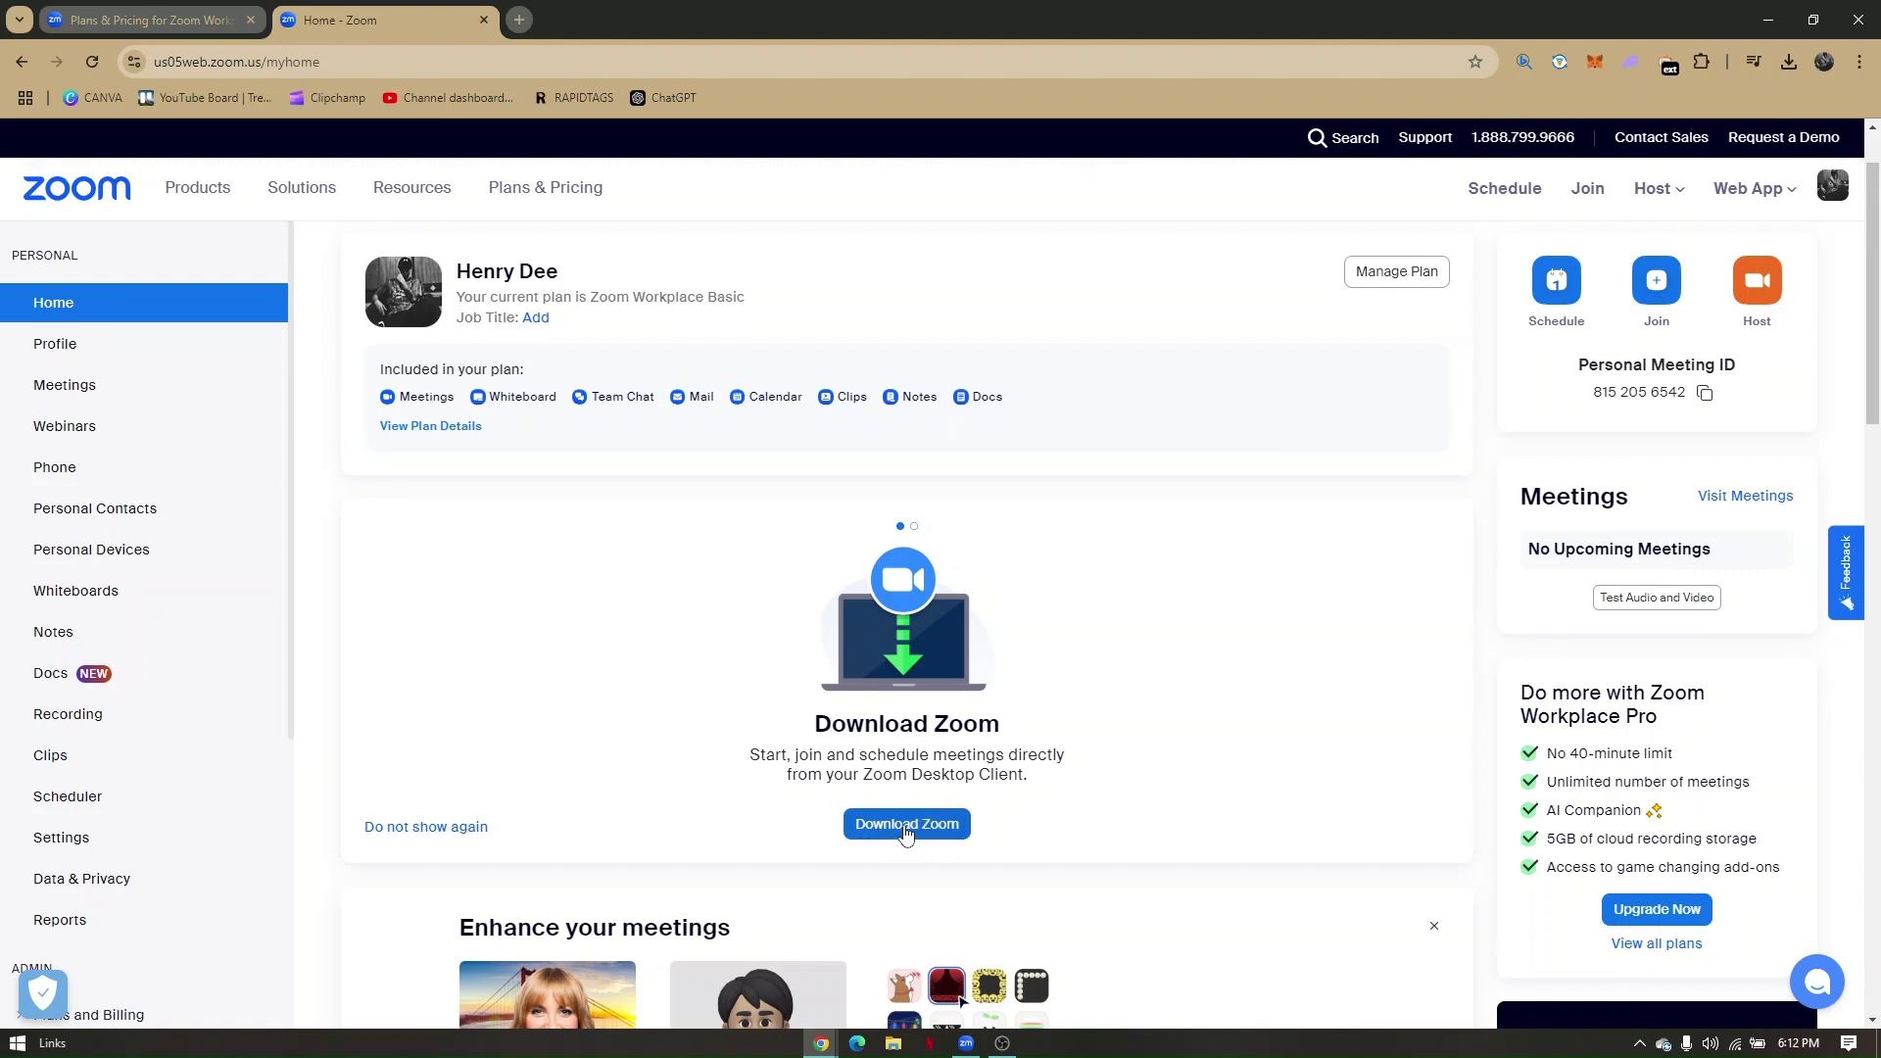
Launch the Zoom desktop app by searching 'zoom' from the Start menu.
key("super")
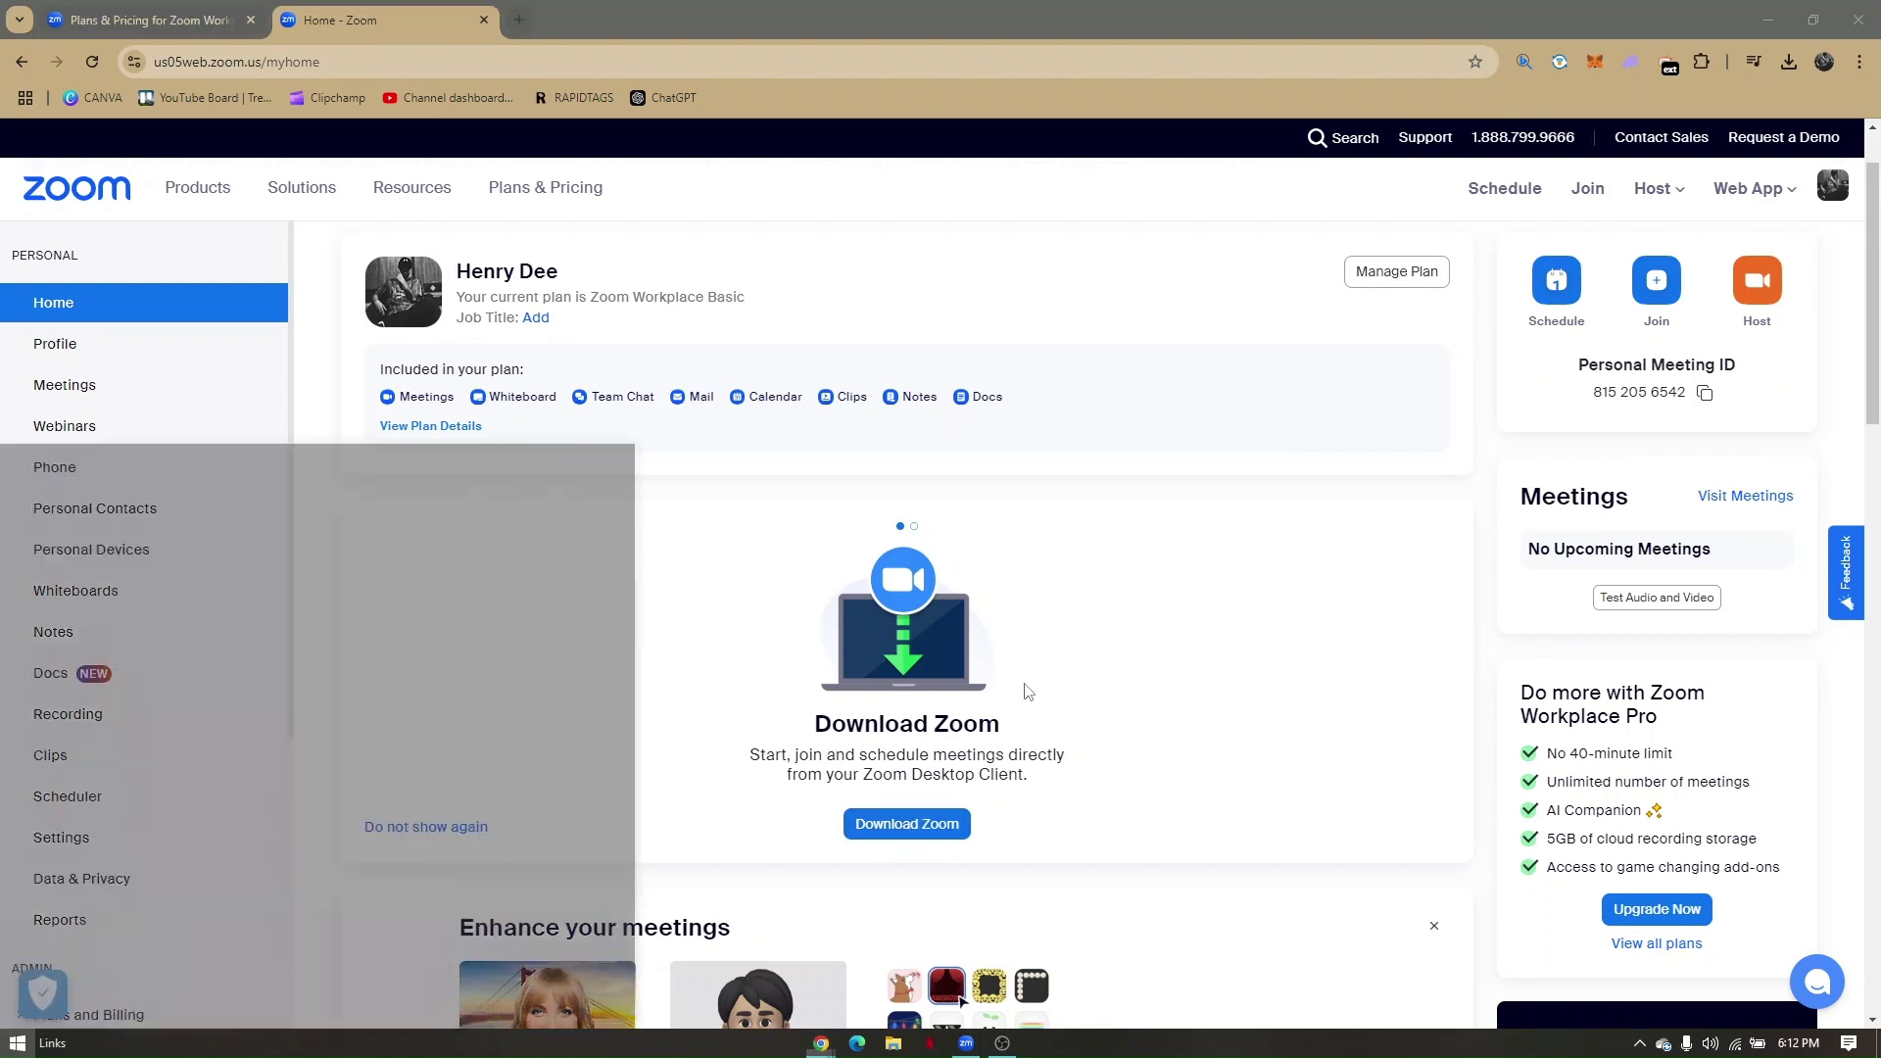
type("zoom")
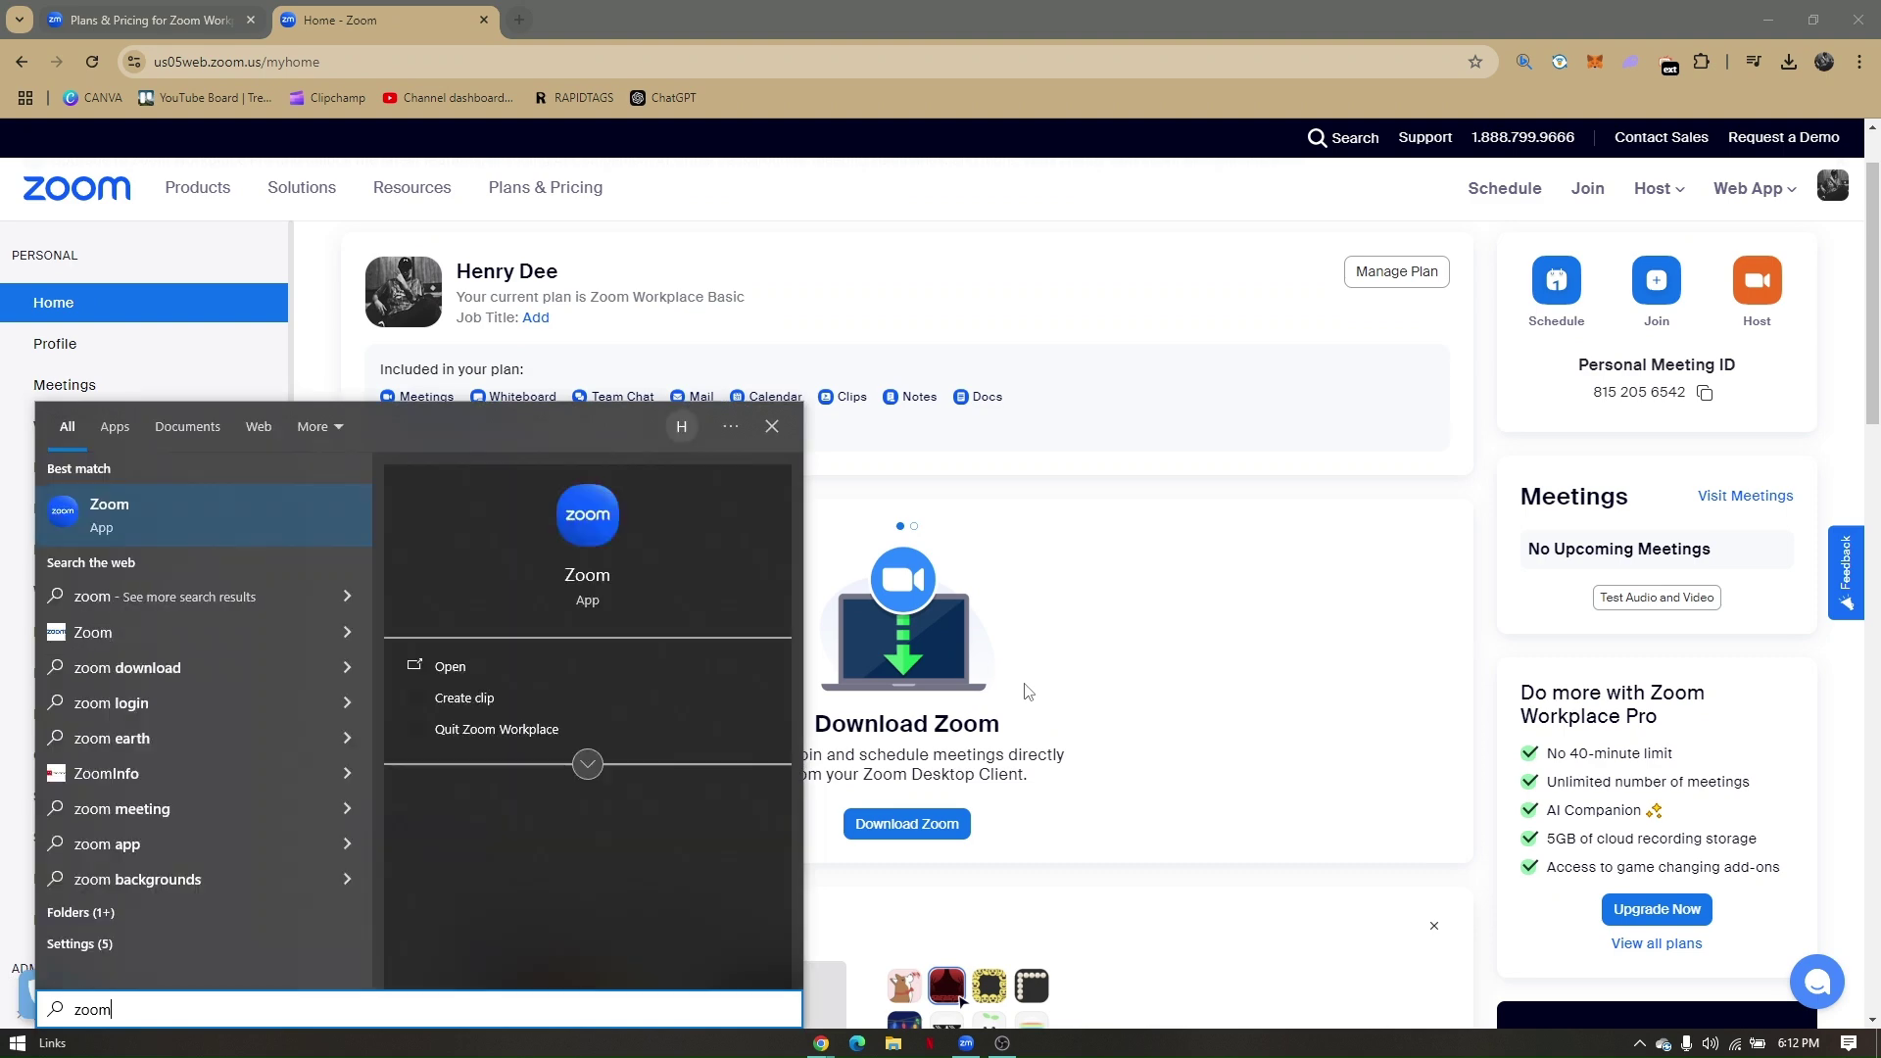
left_click(319, 521)
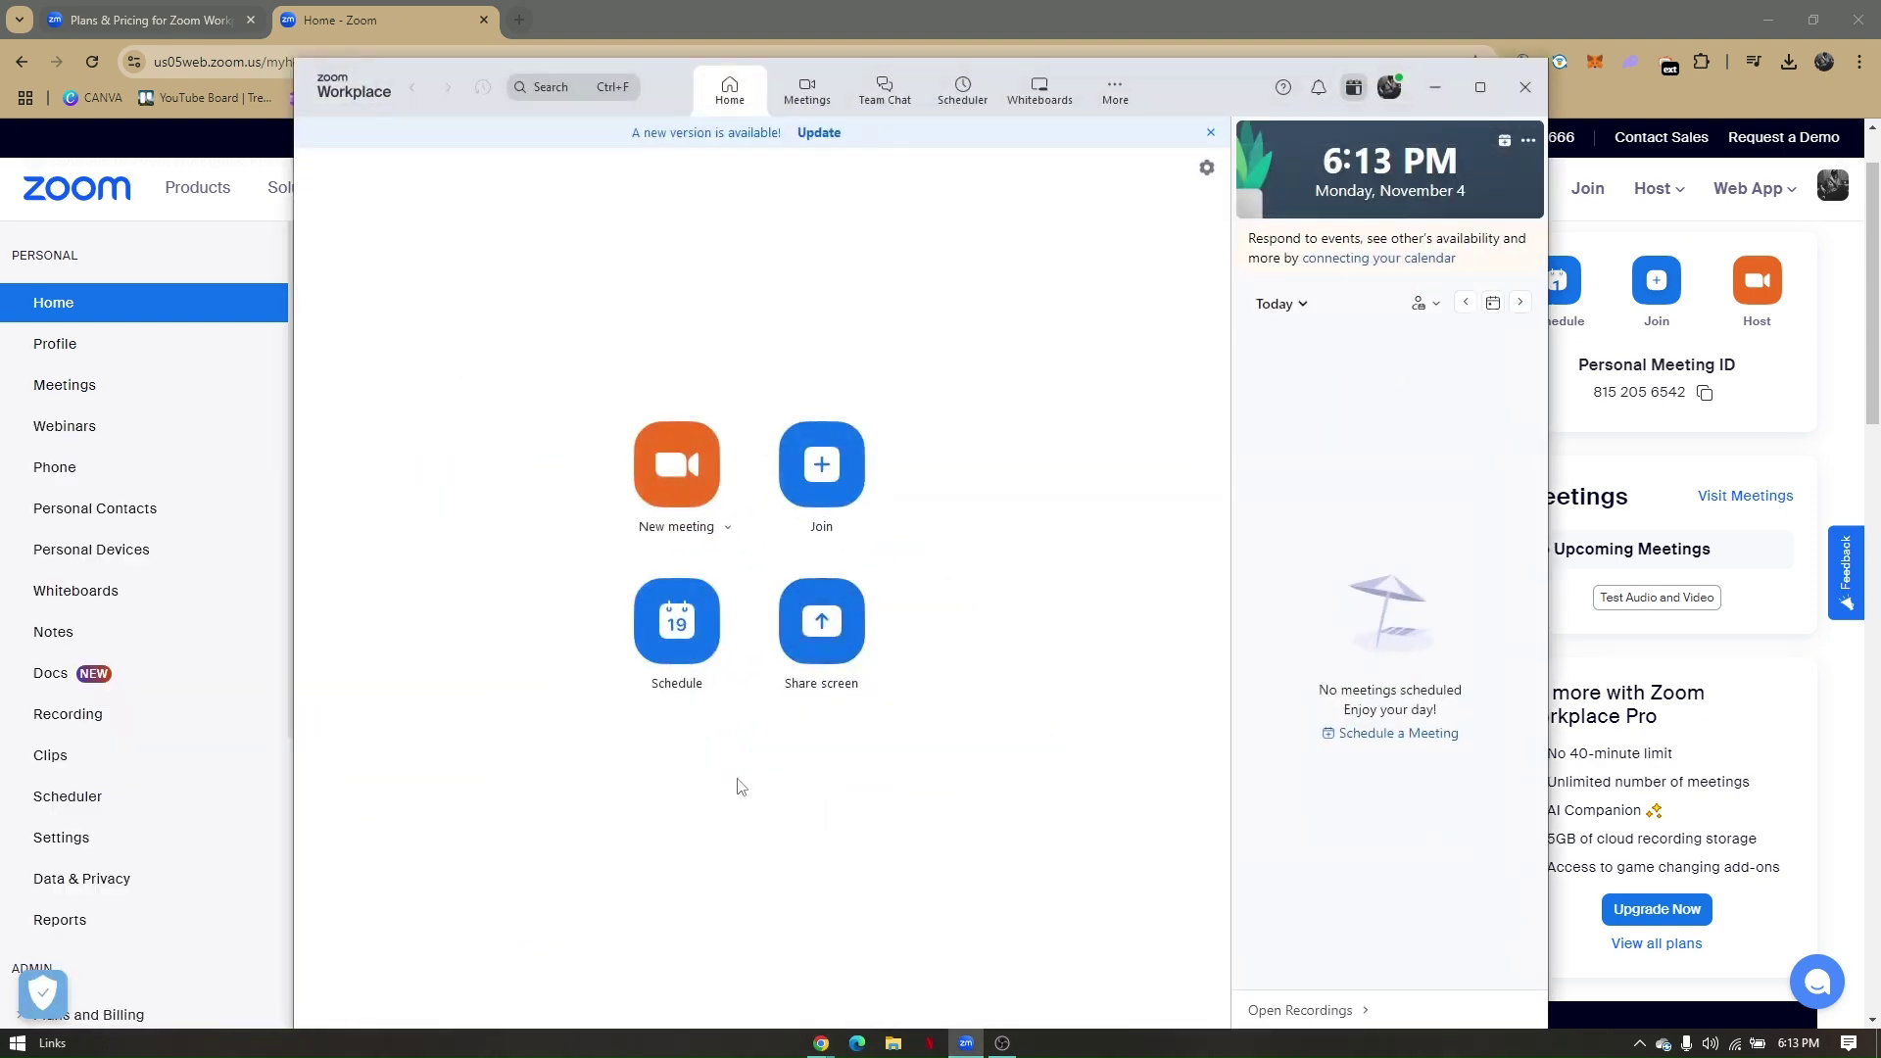
Glance at the Zoom home page in Chrome, then minimize the Zoom app window.
left_click(1554, 31)
scroll(755, 529, "down", 3)
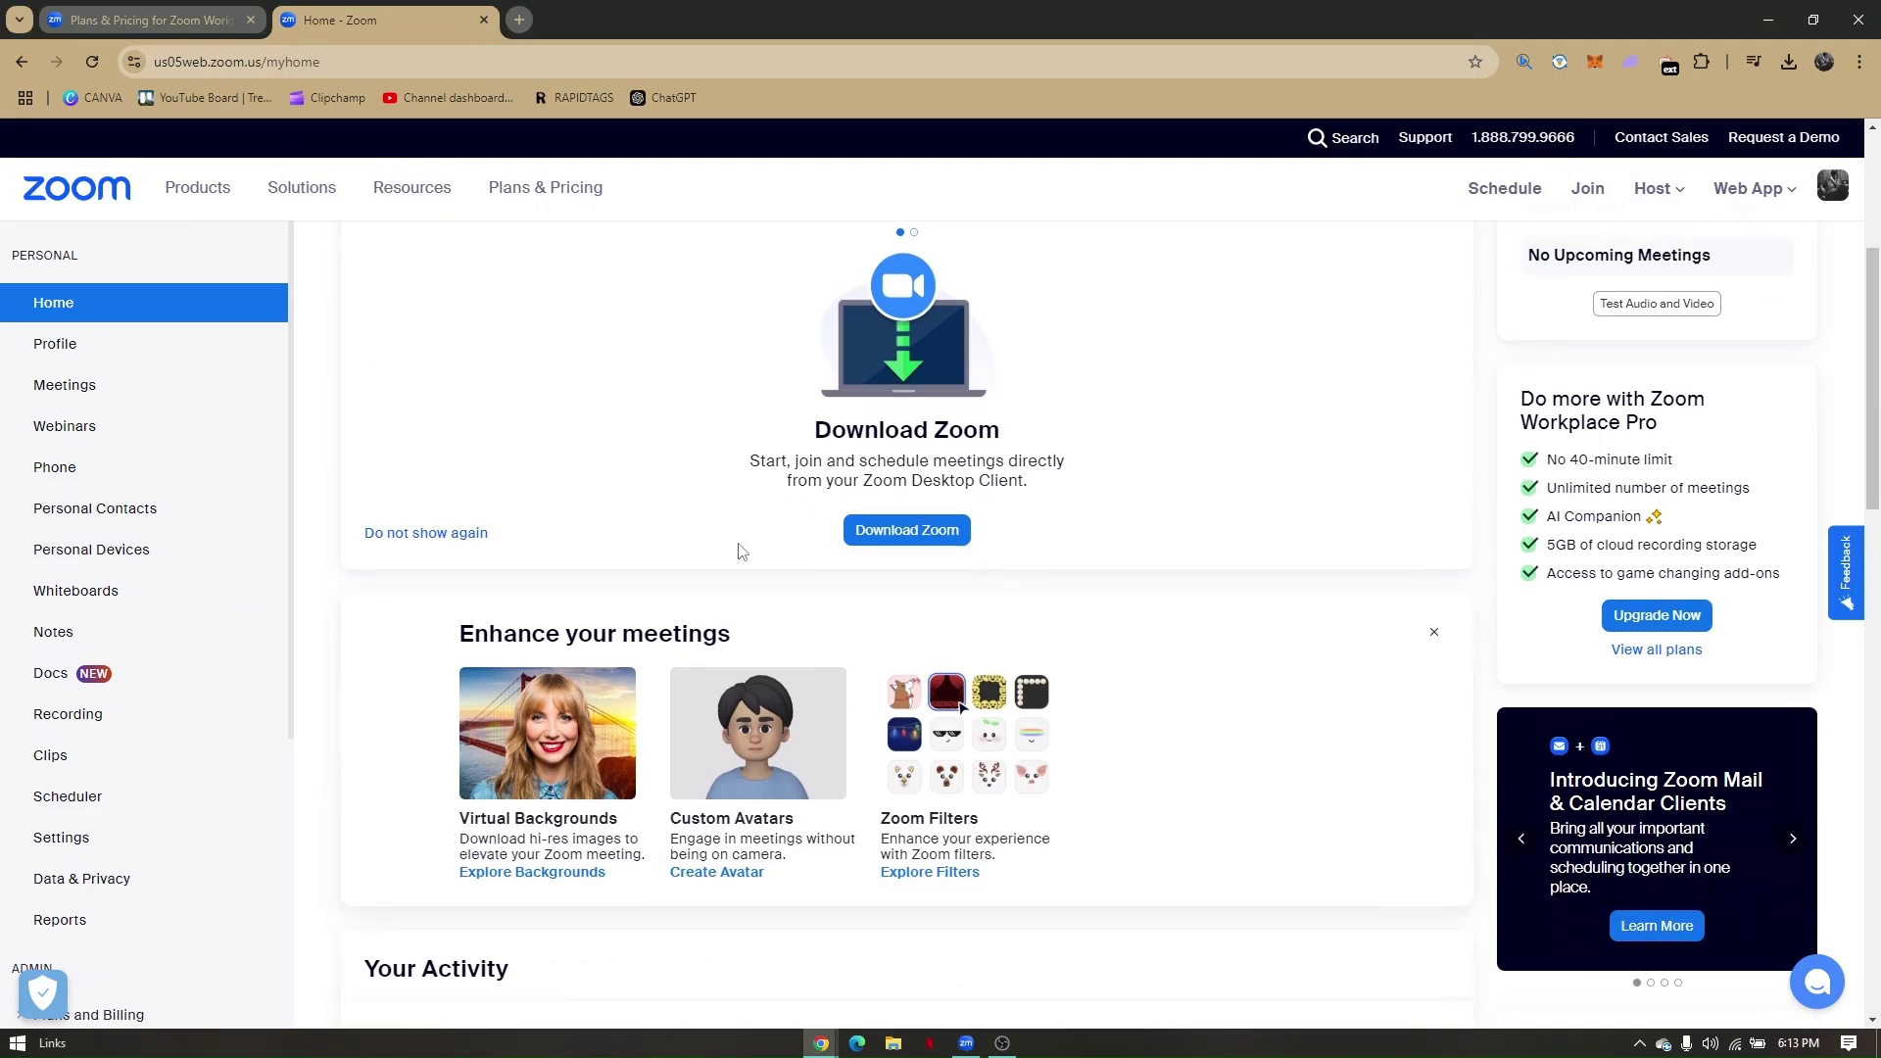
scroll(742, 558, "up", 4)
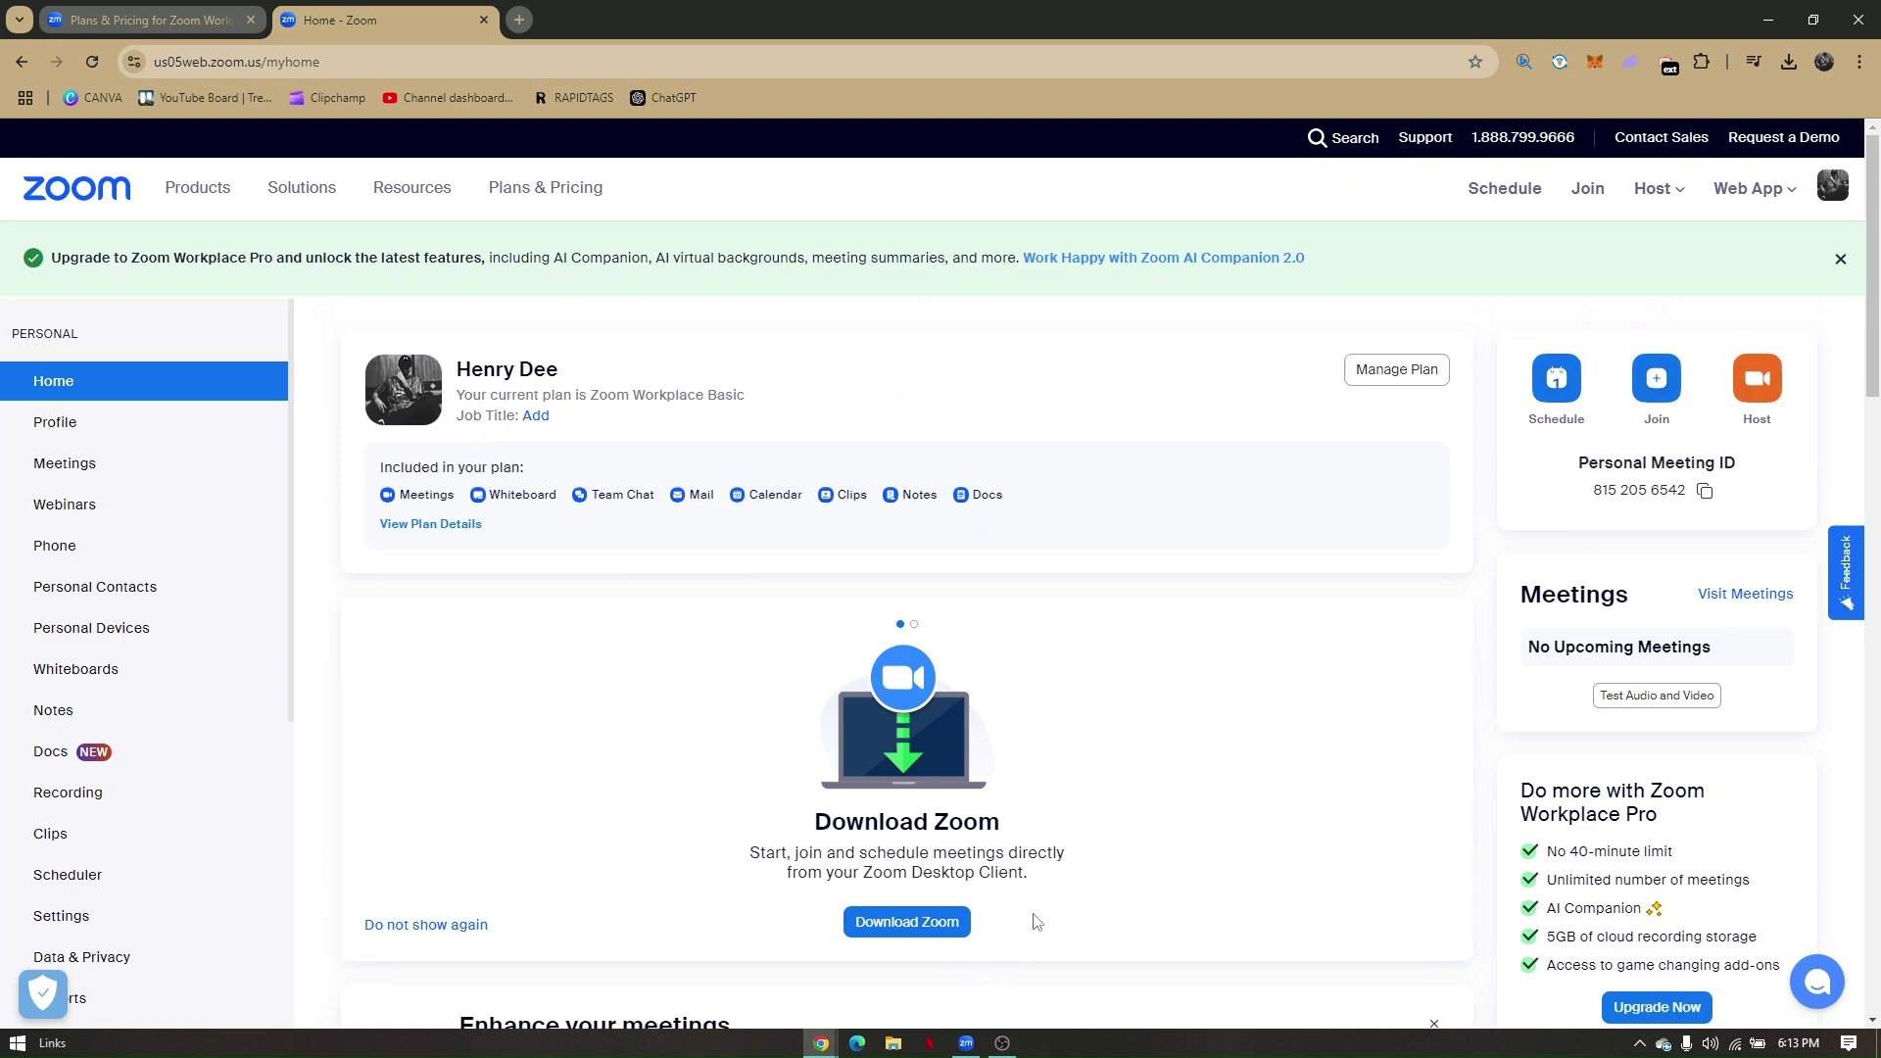
left_click(966, 1042)
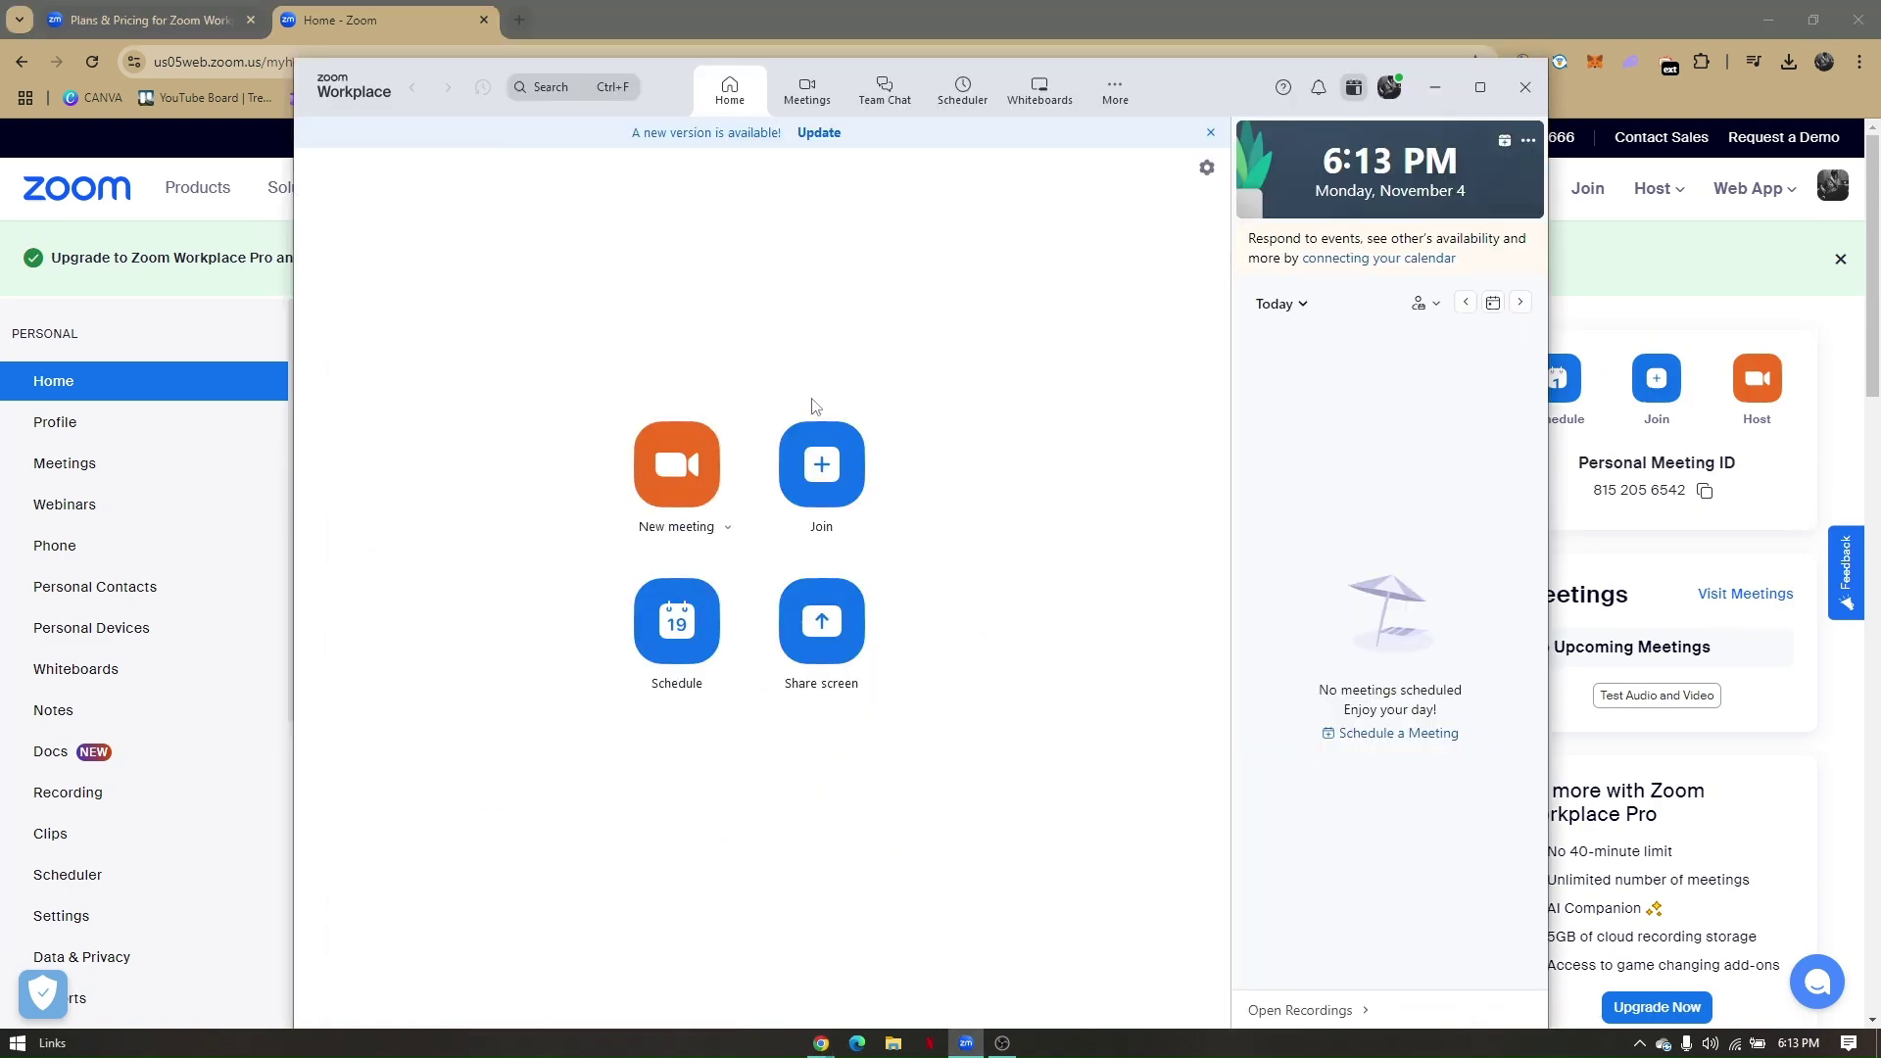
left_click(1434, 88)
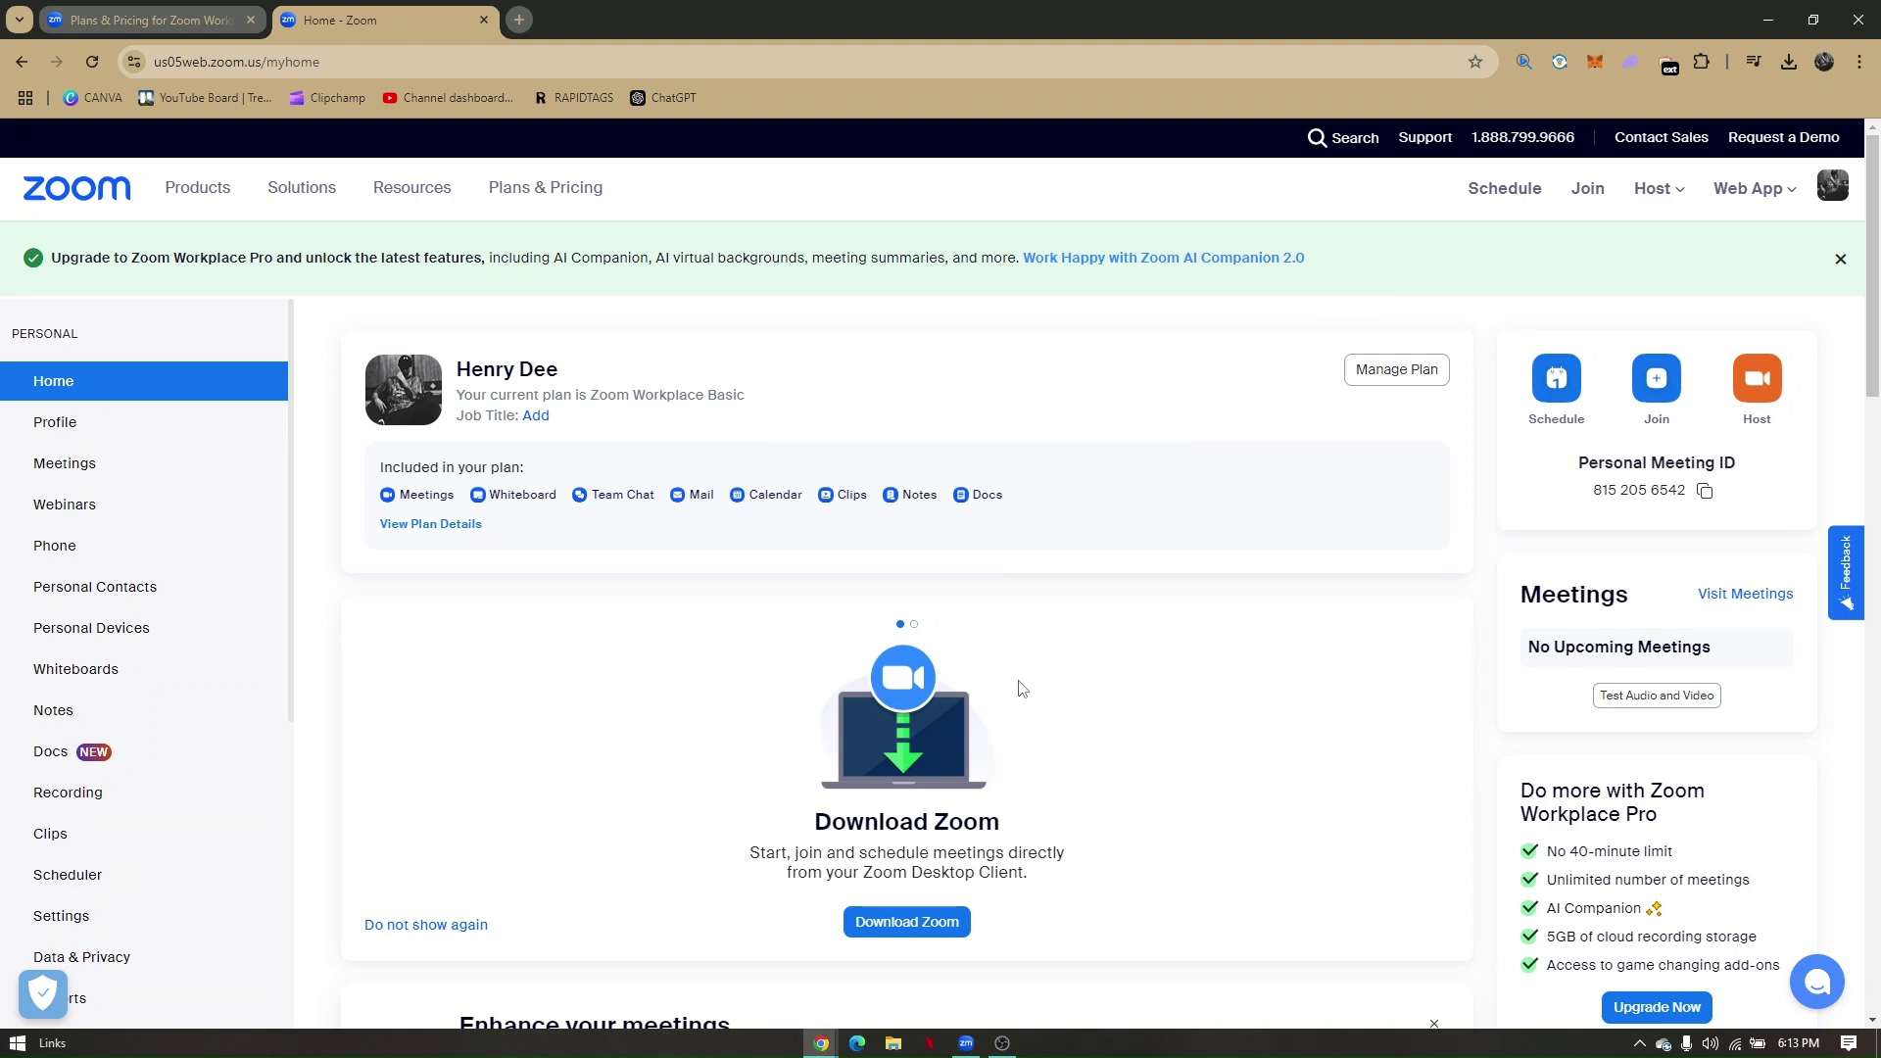
scroll(650, 603, "down", 5)
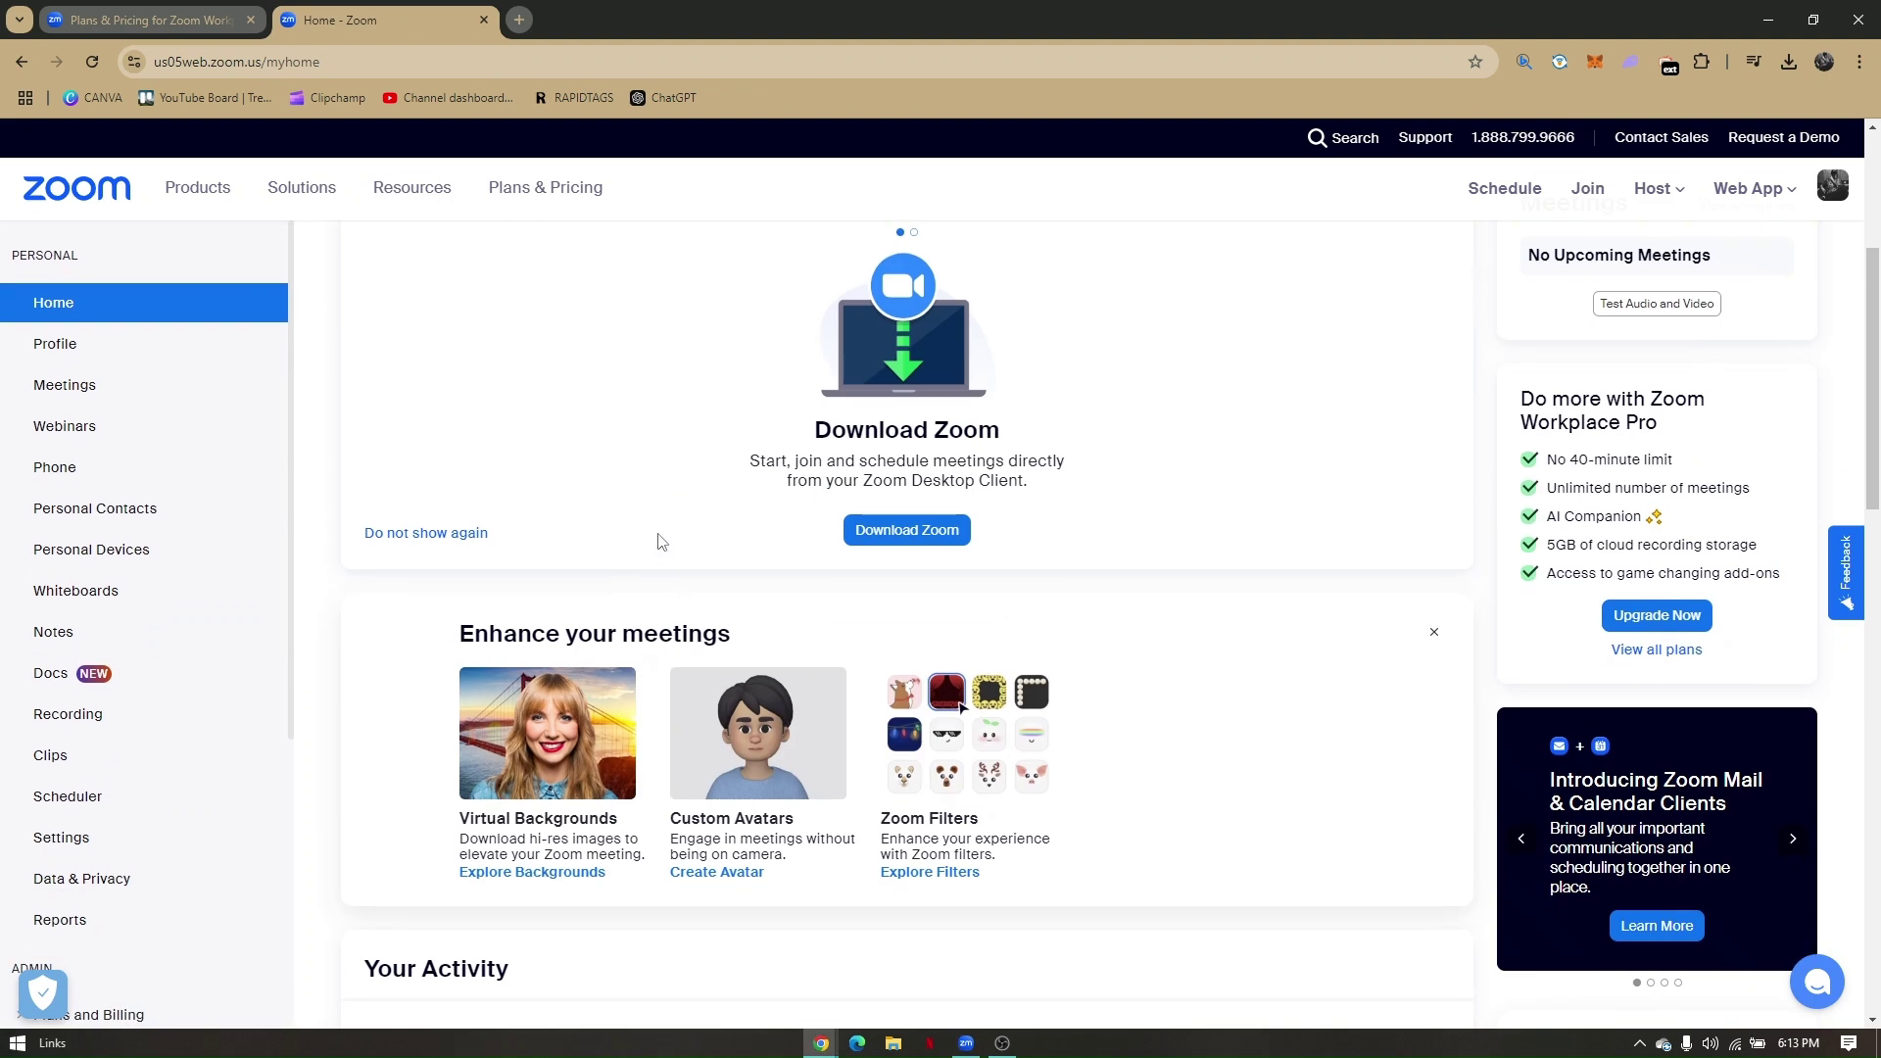
scroll(662, 558, "up", 5)
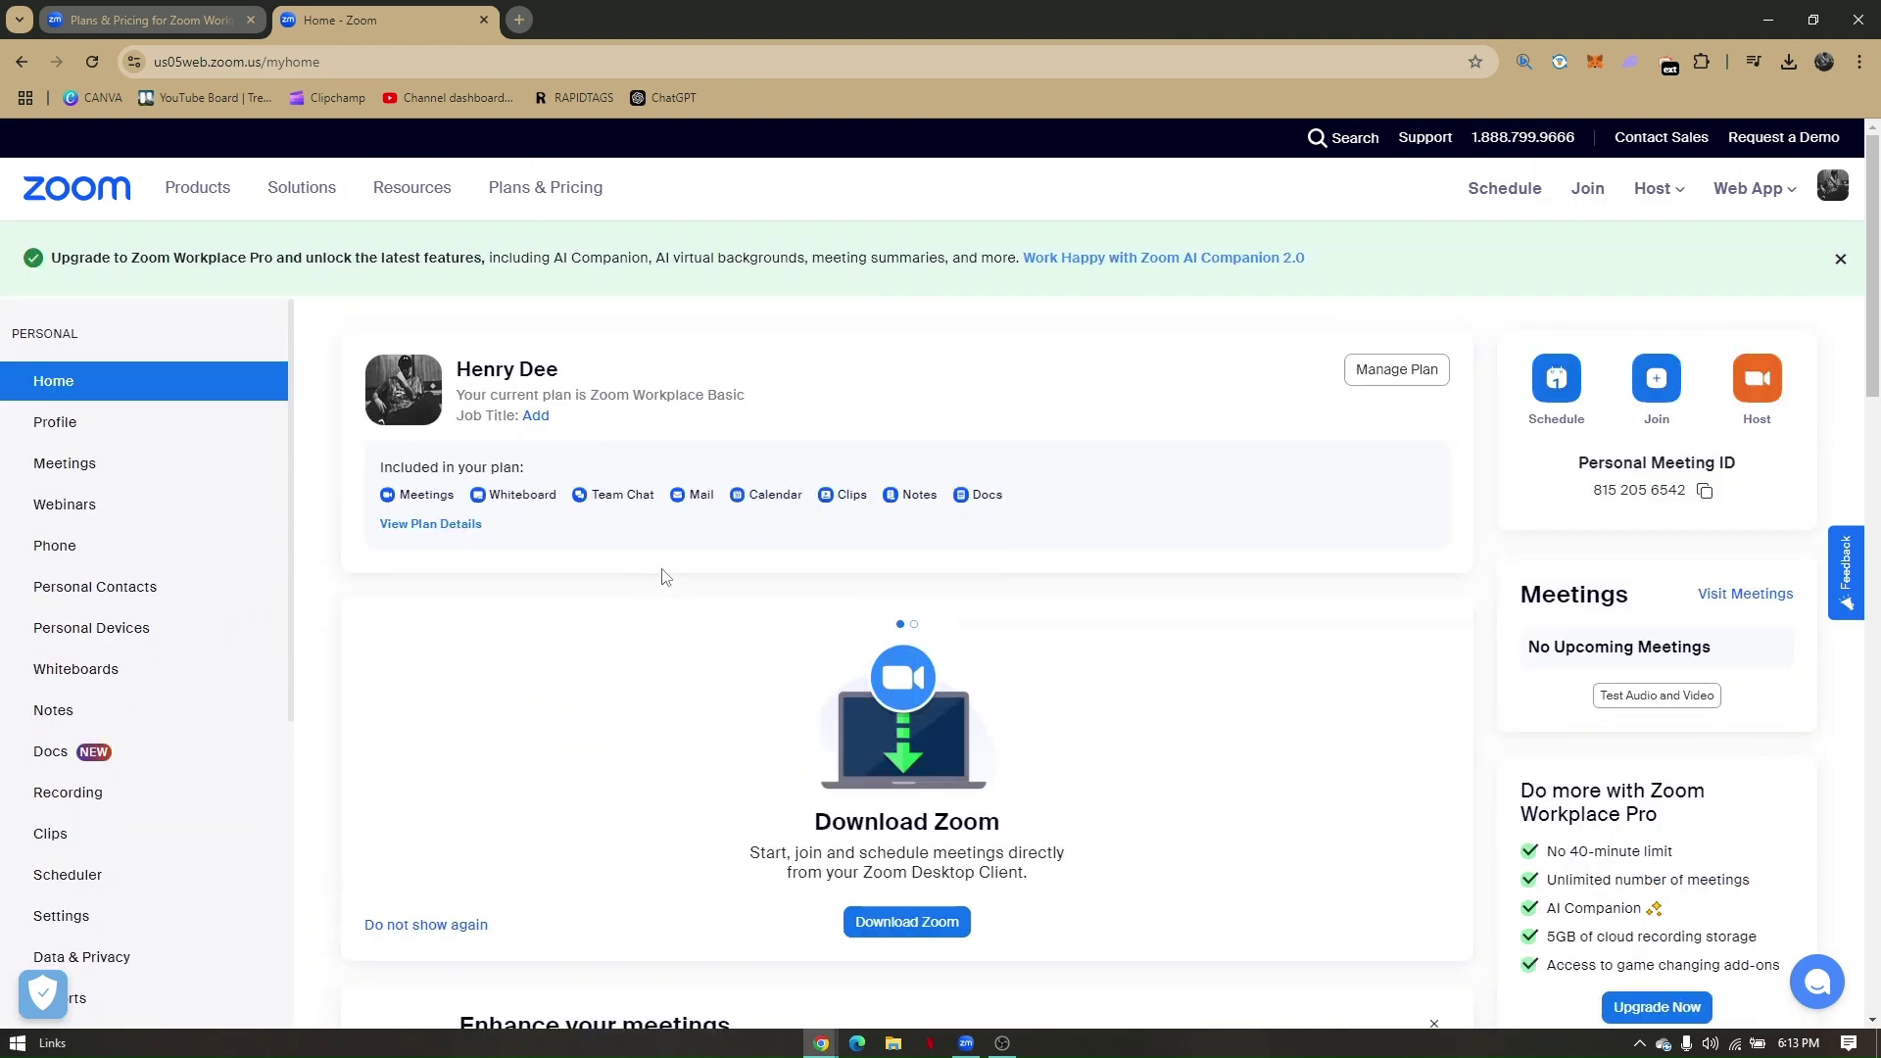
Switch to the Plans & Pricing tab and look over the plan cards.
left_click(182, 9)
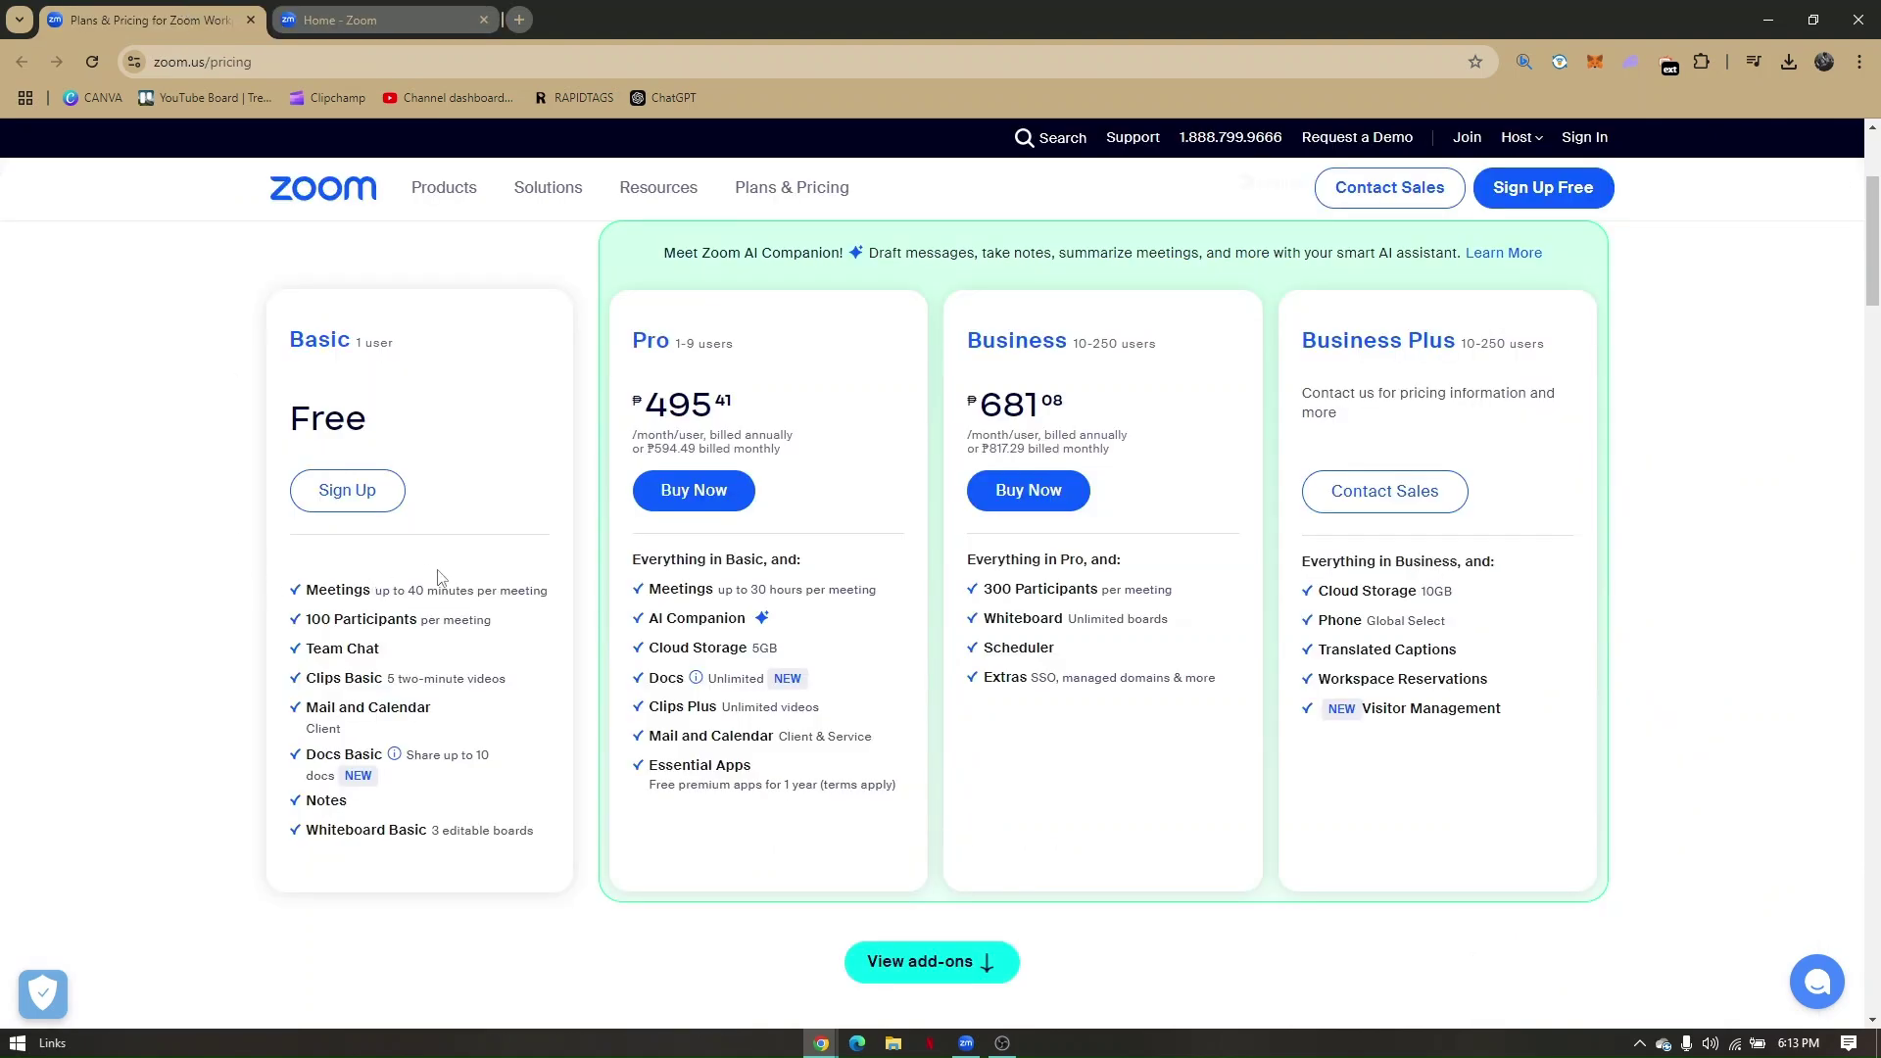
scroll(438, 577, "up", 3)
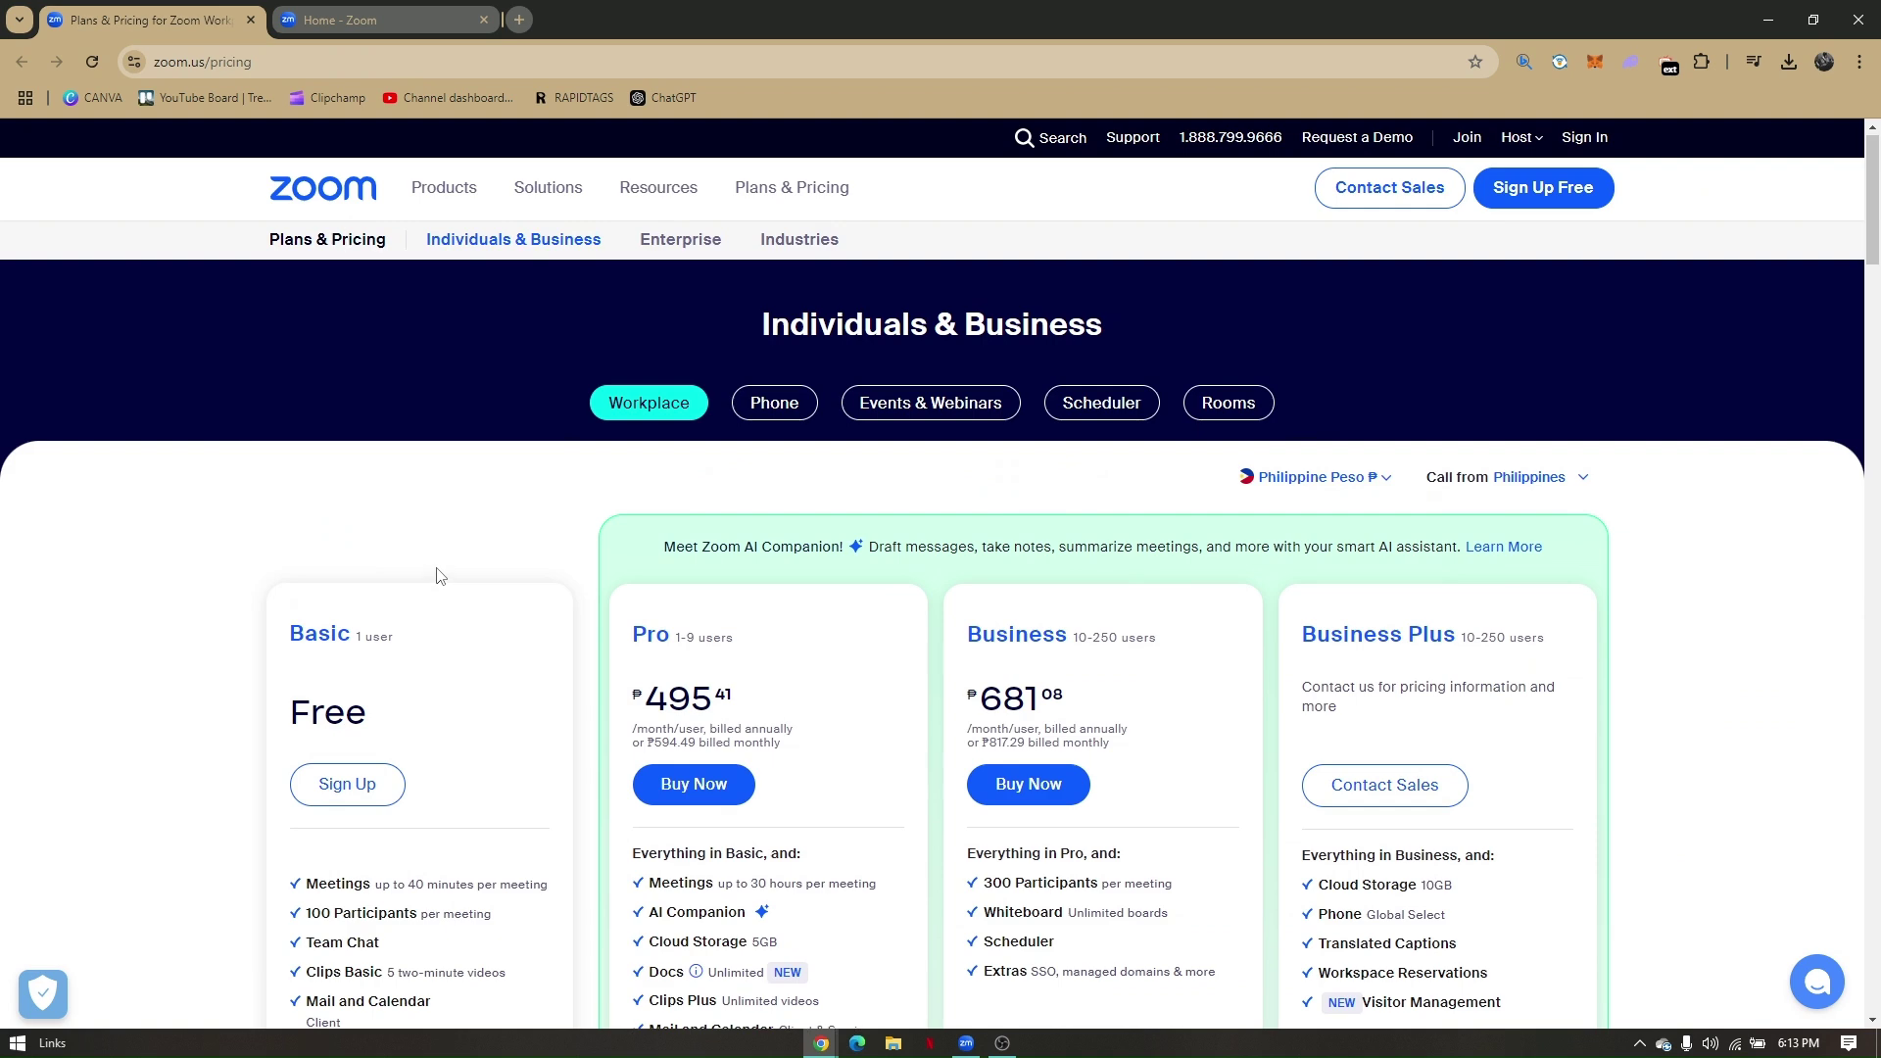
scroll(438, 577, "down", 3)
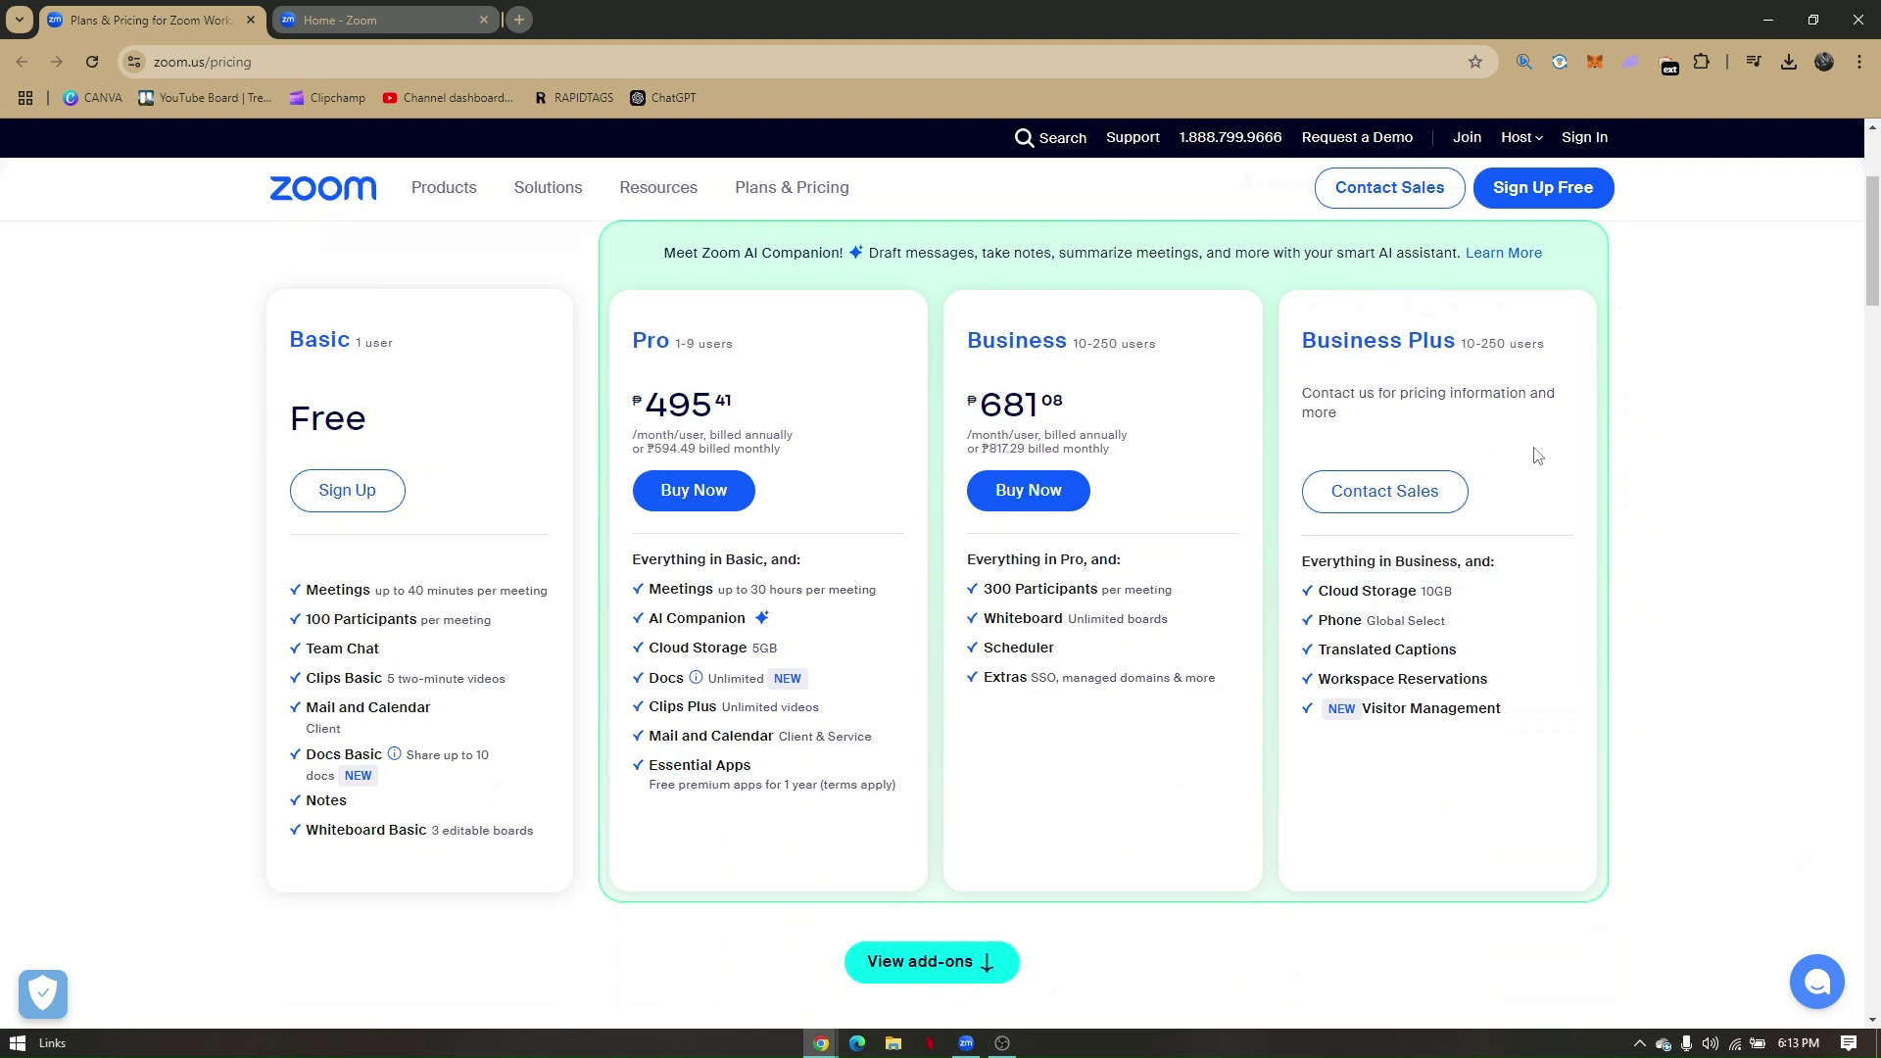
scroll(1532, 457, "up", 3)
scroll(1532, 456, "down", 2)
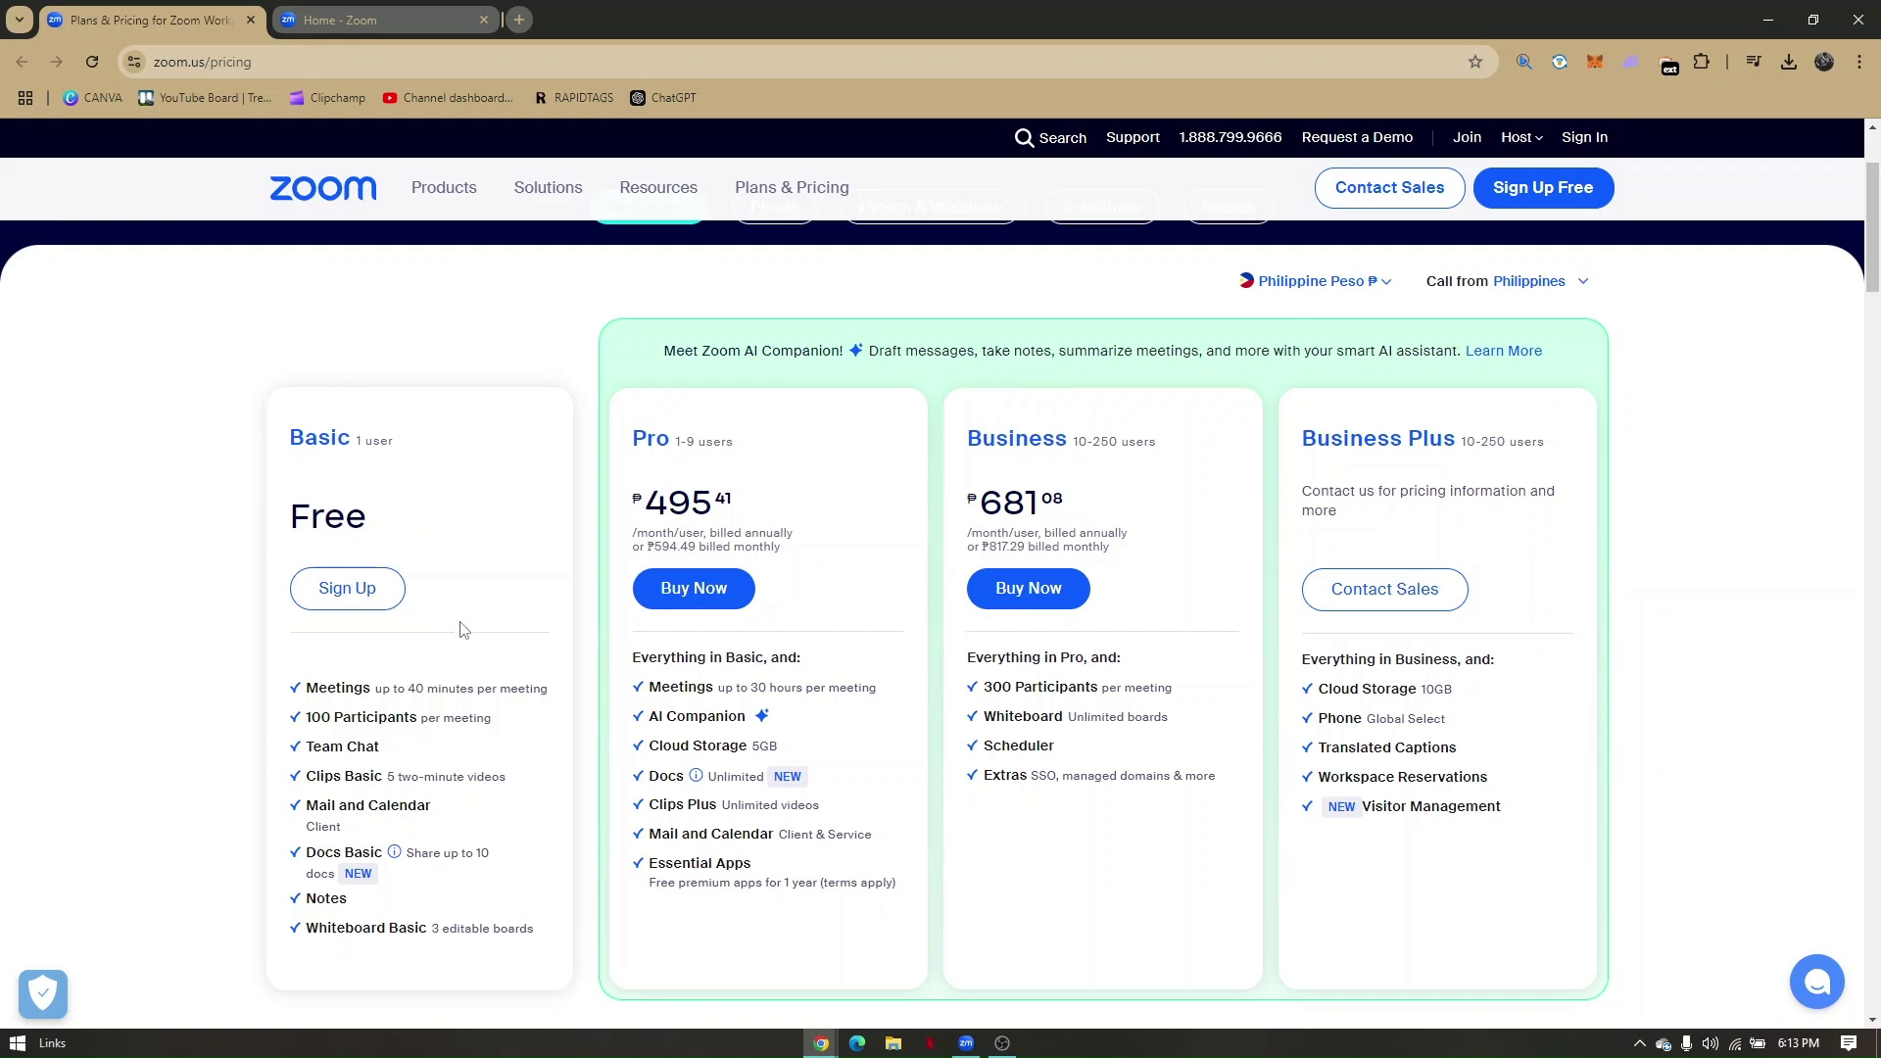
Highlight Basic plan features: 100 Participants, Team Chat, Clips Basic and Notes.
left_click_drag(305, 723, 407, 719)
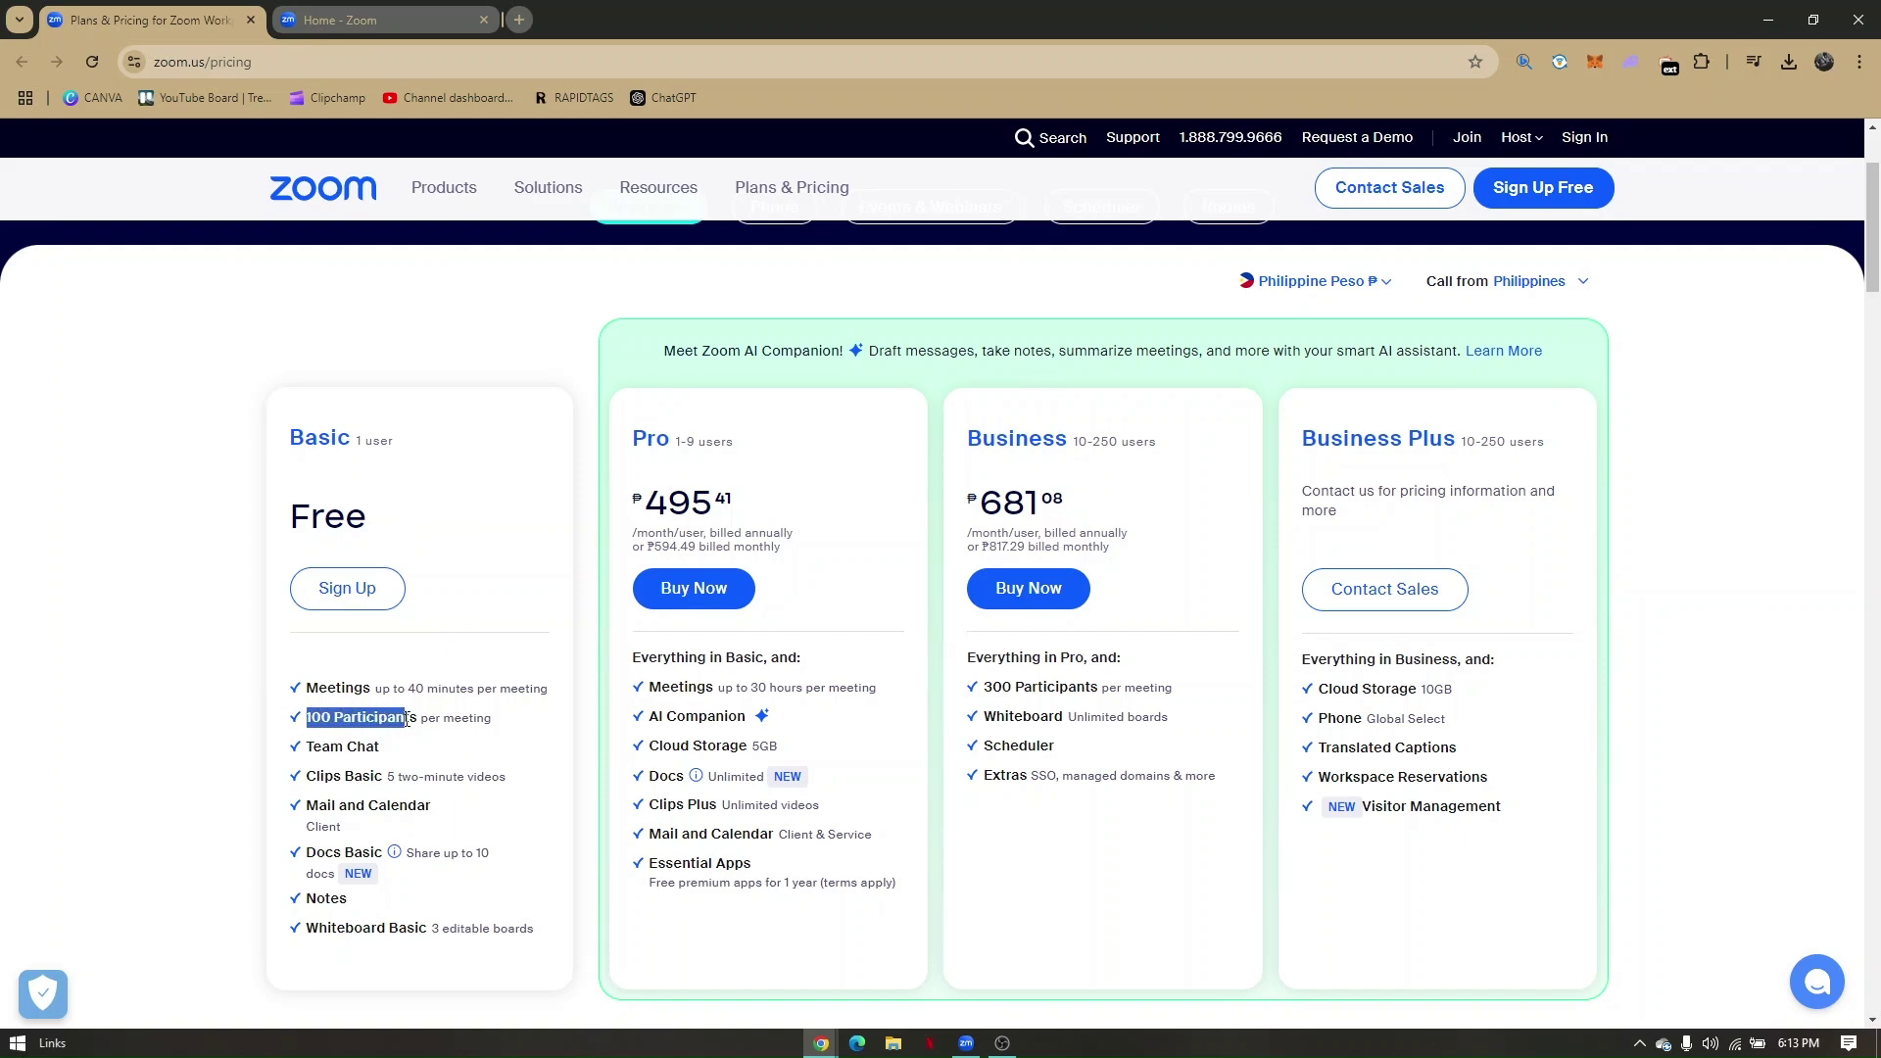
left_click(469, 723)
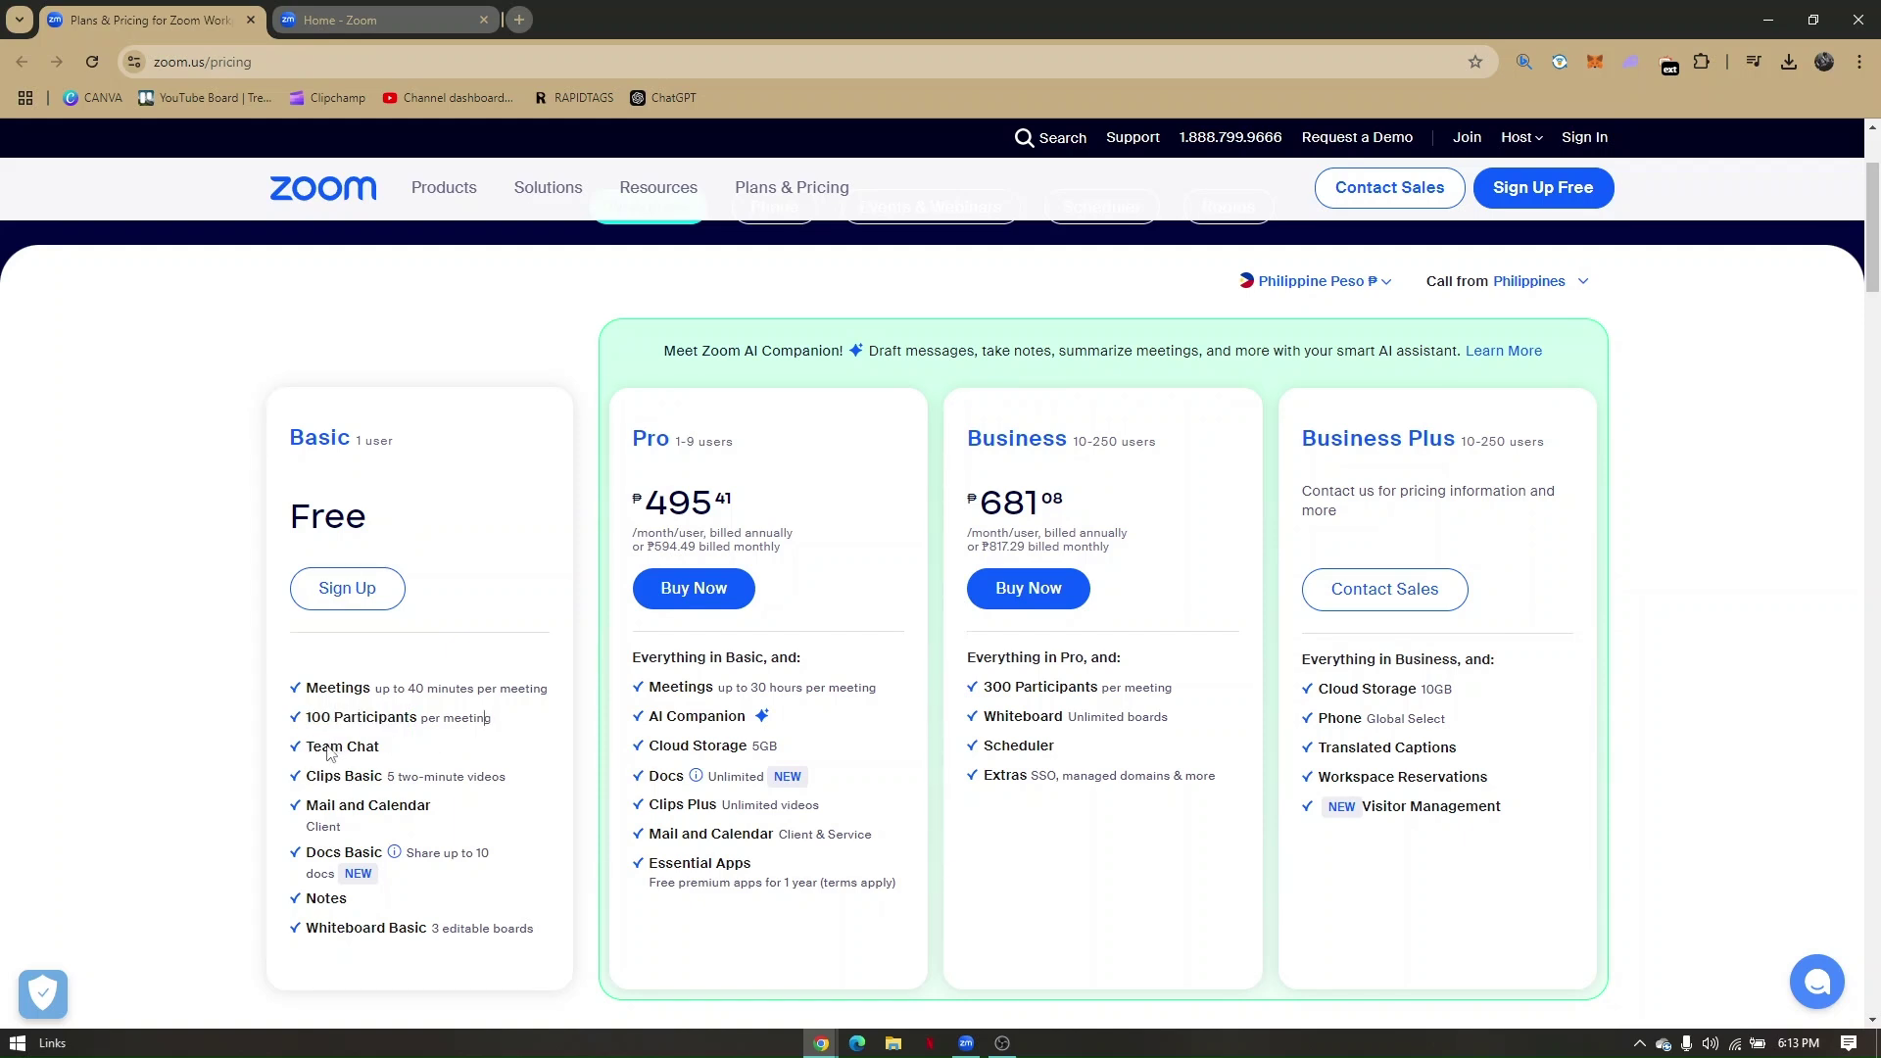
left_click_drag(306, 752, 383, 782)
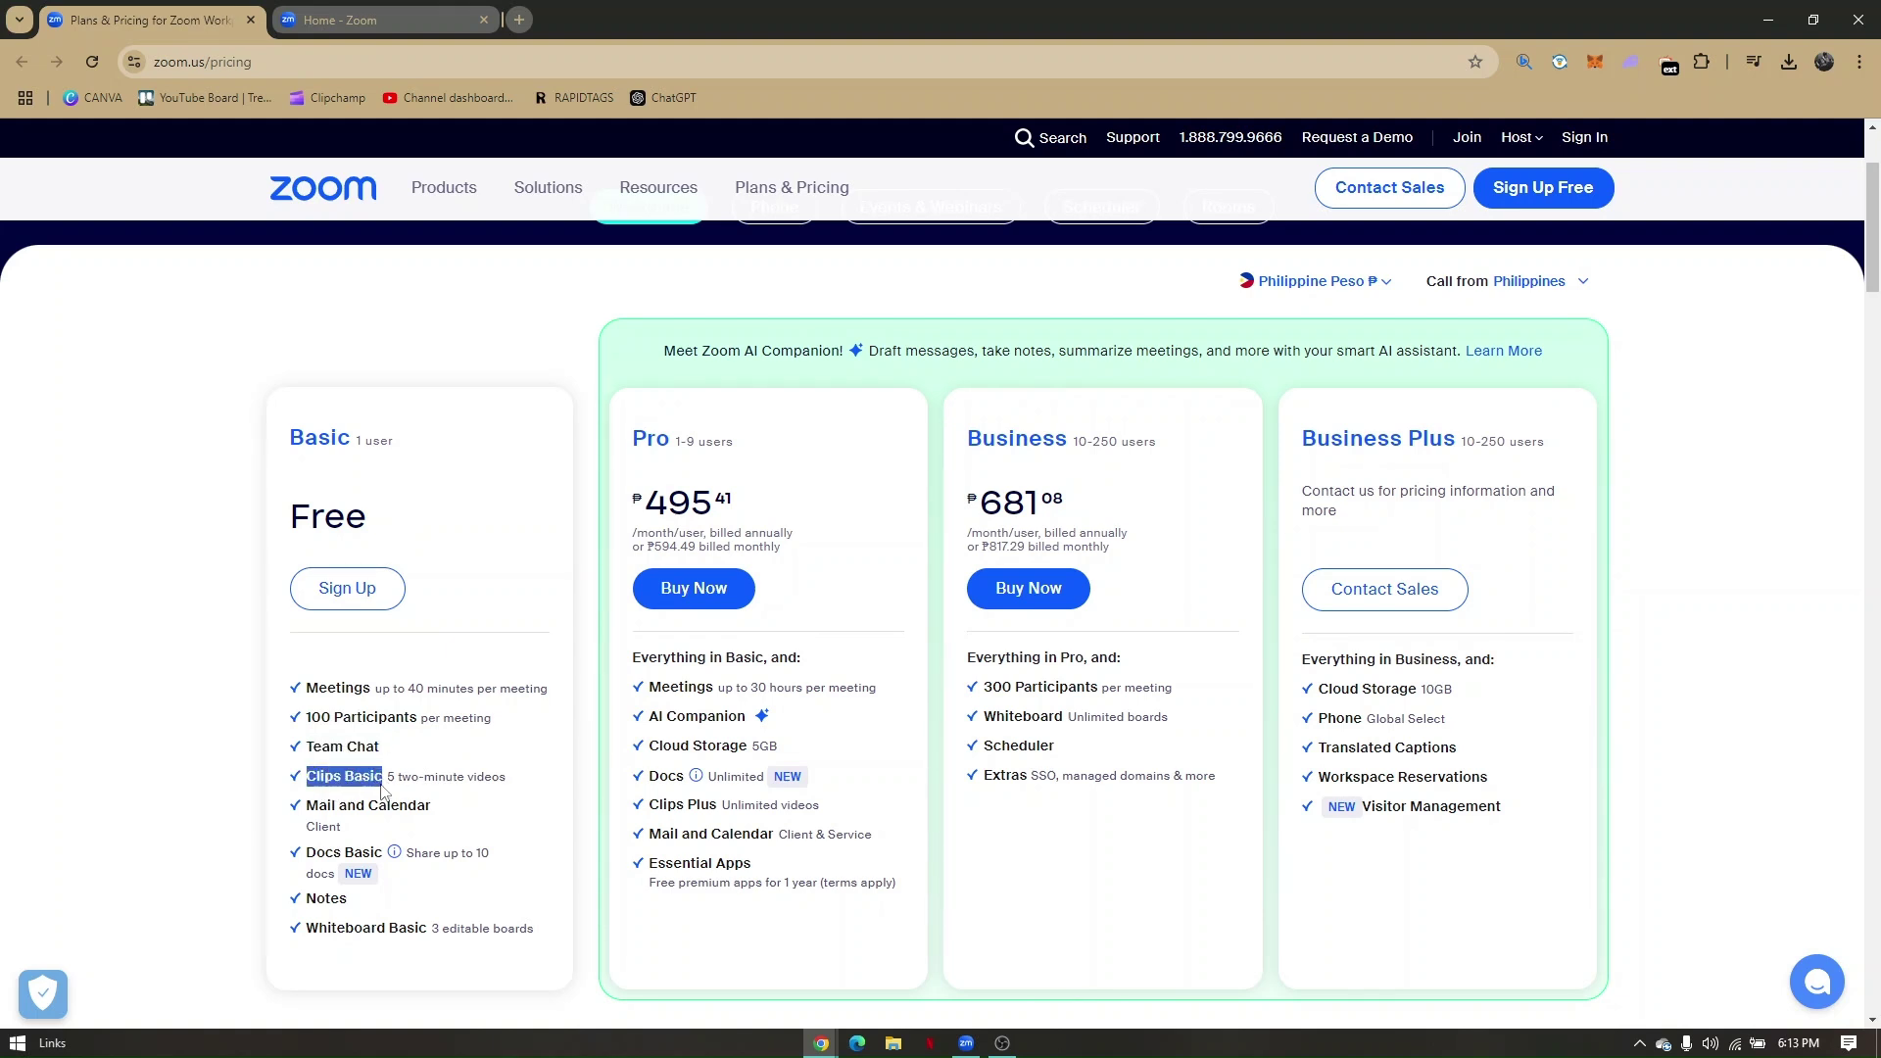
left_click(490, 780)
double_click(490, 779)
left_click(491, 781)
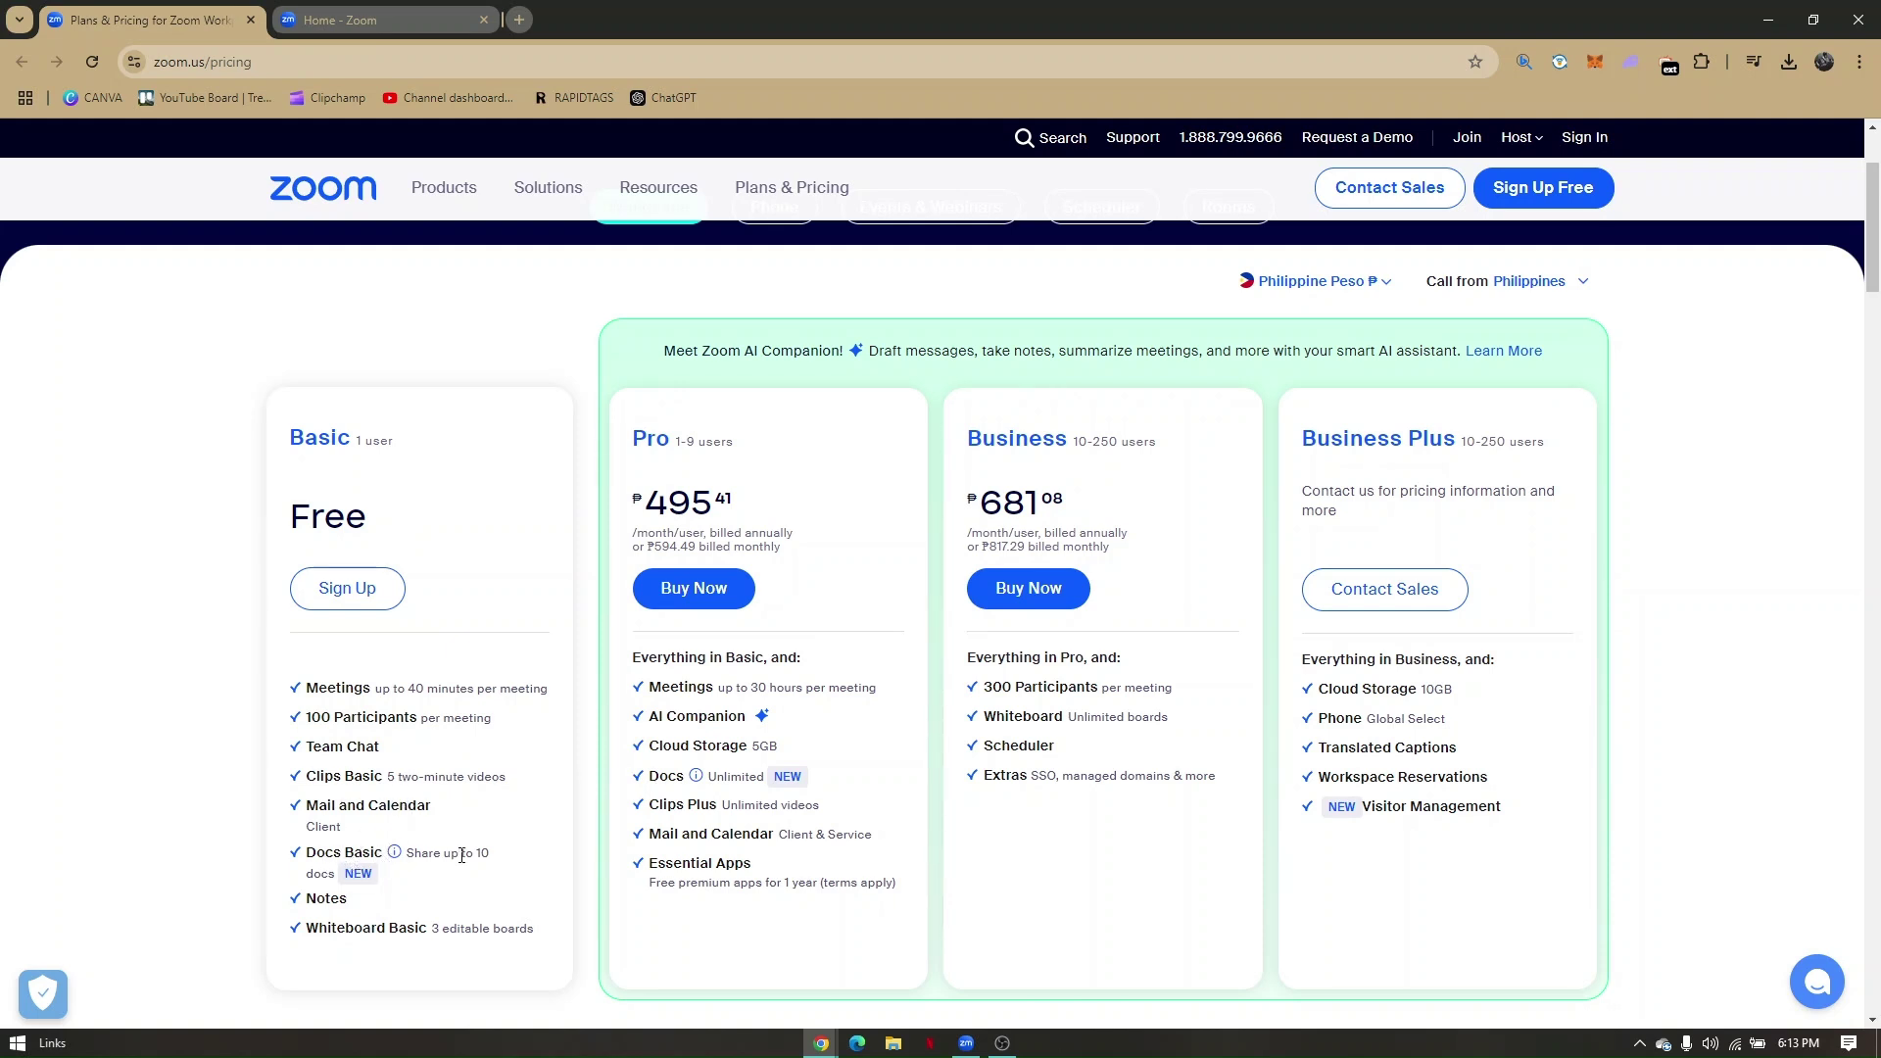
double_click(332, 902)
left_click(418, 836)
double_click(338, 518)
double_click(330, 436)
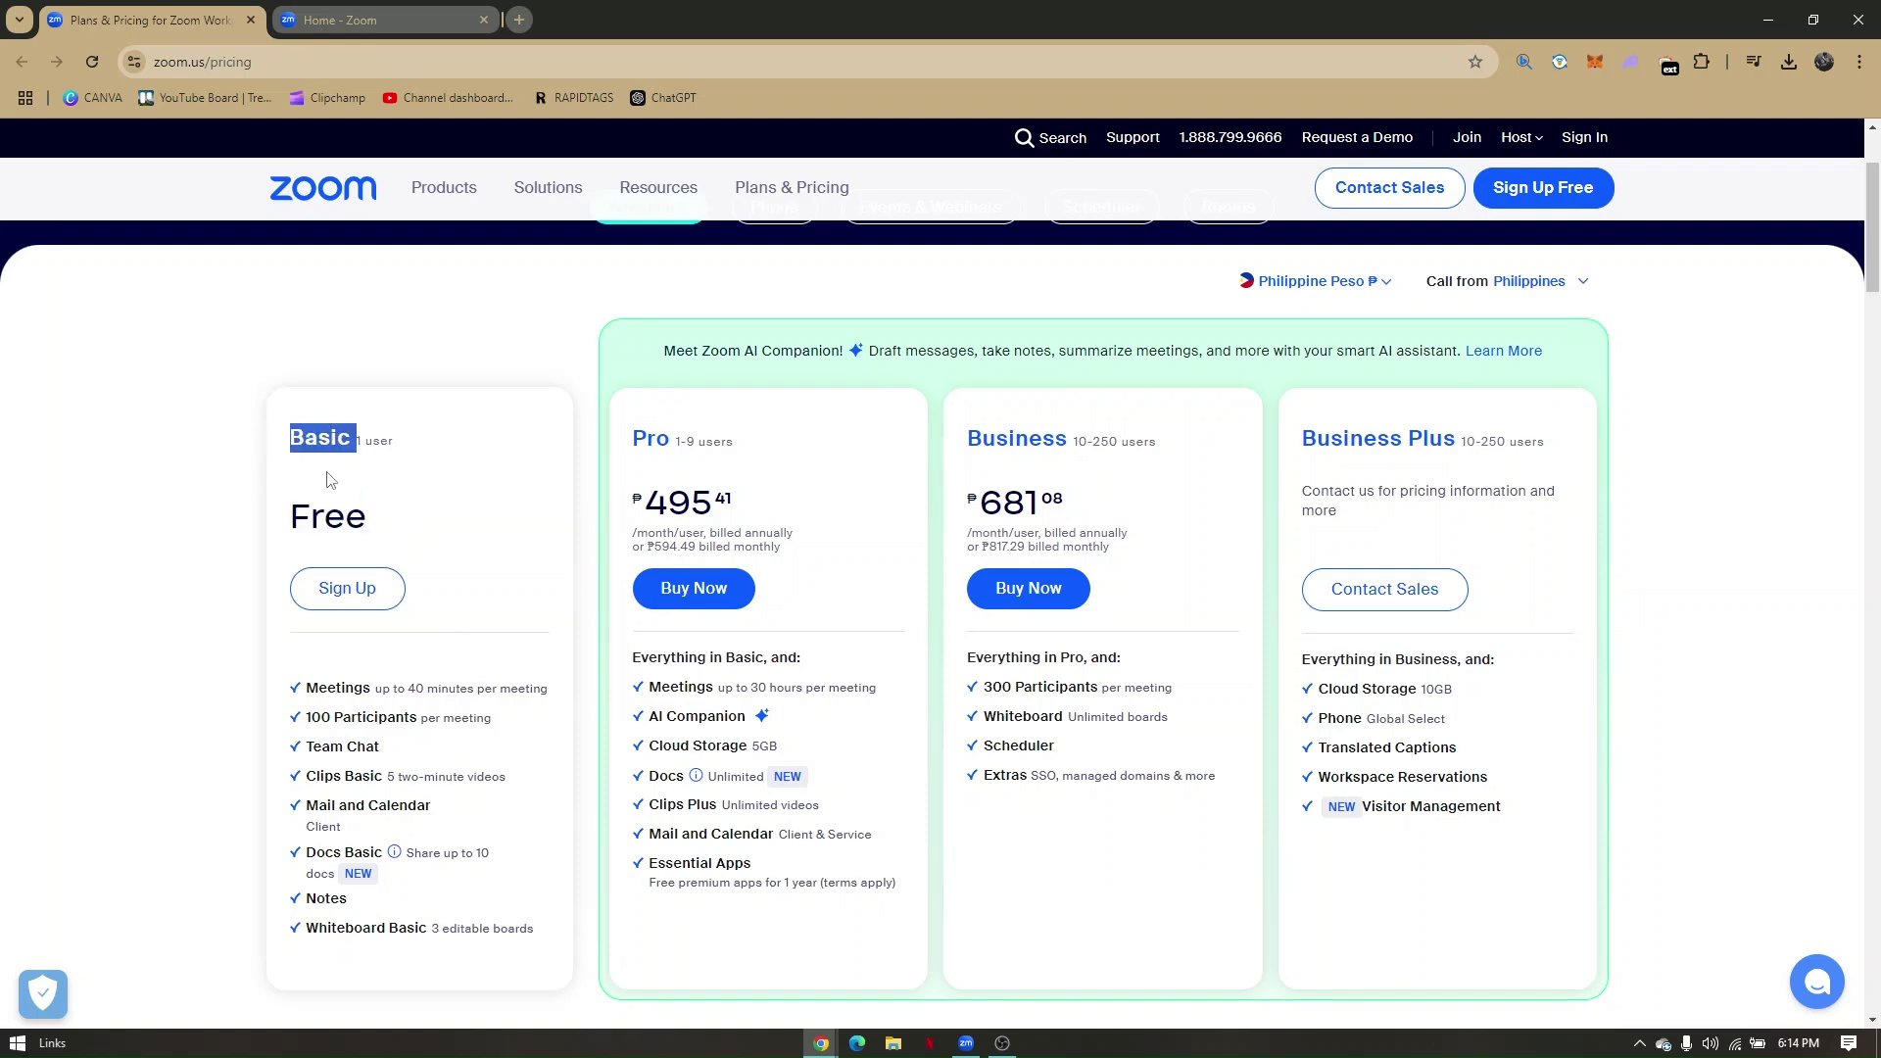
double_click(333, 517)
double_click(333, 437)
left_click(337, 509)
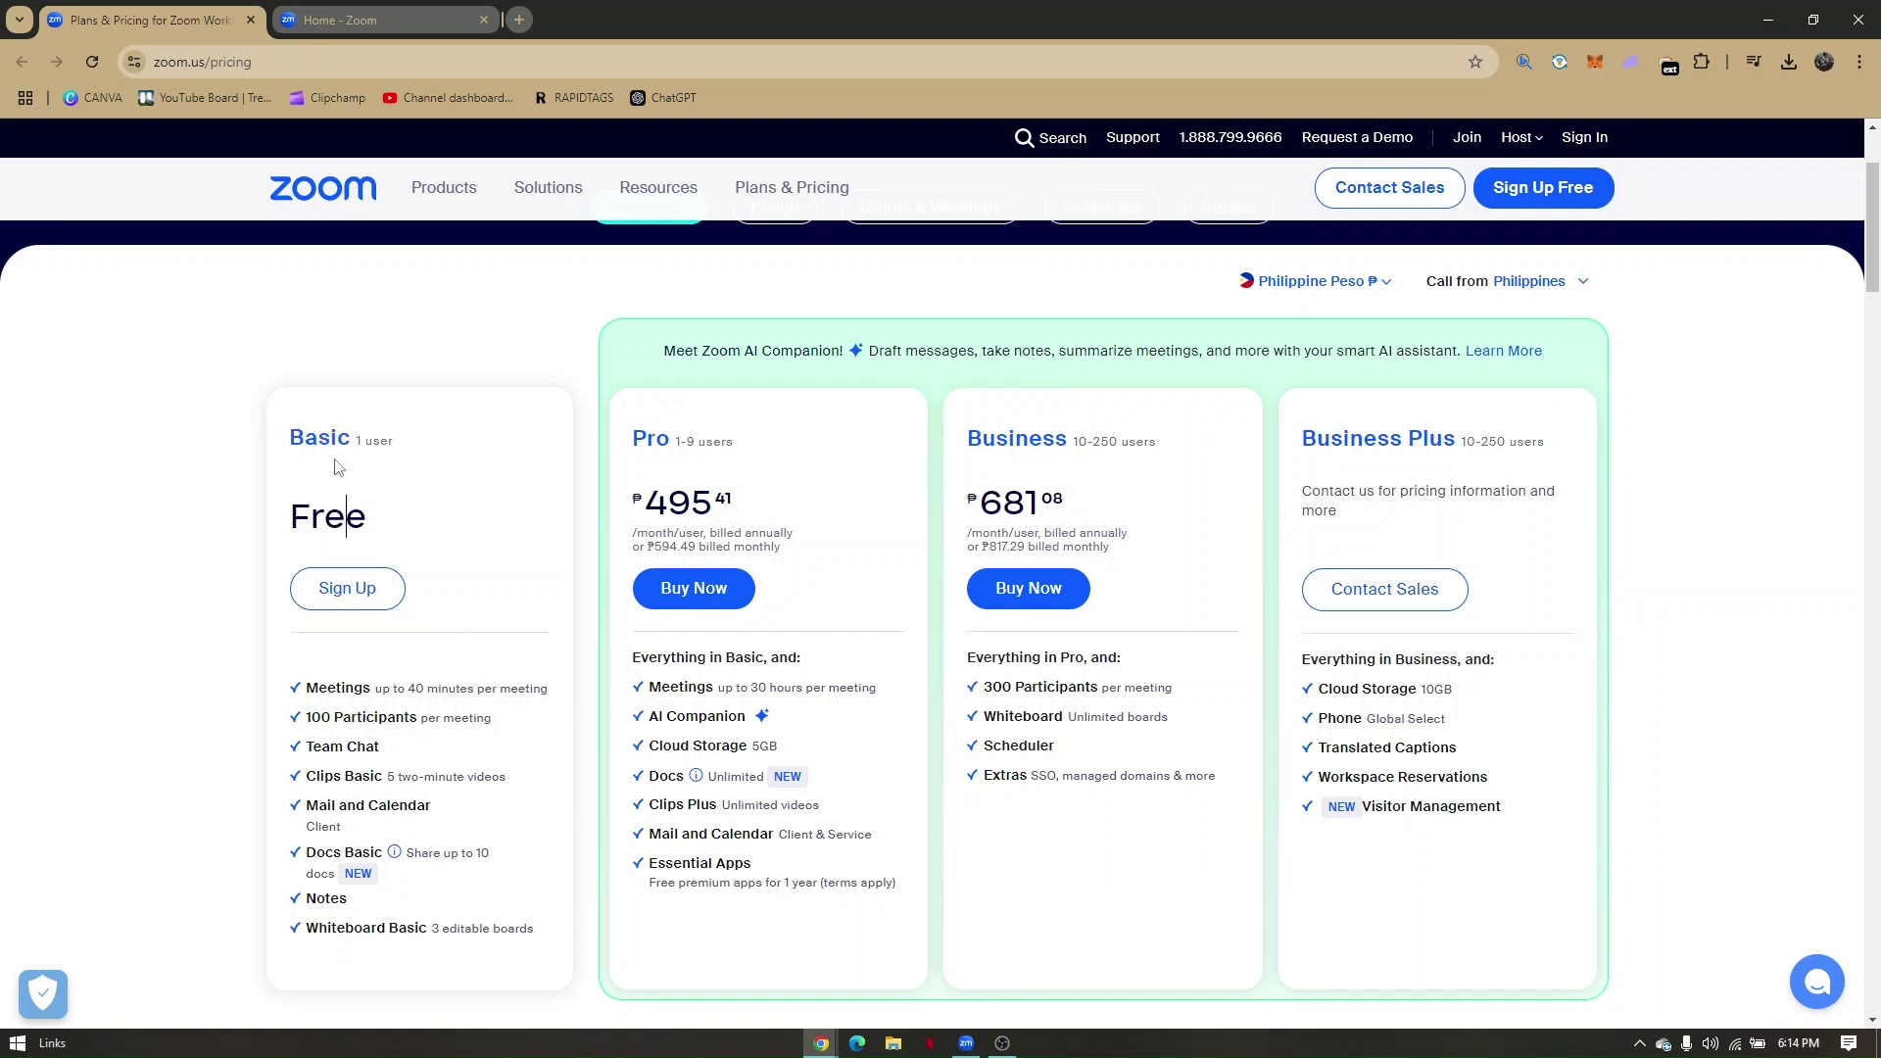
double_click(338, 468)
double_click(338, 519)
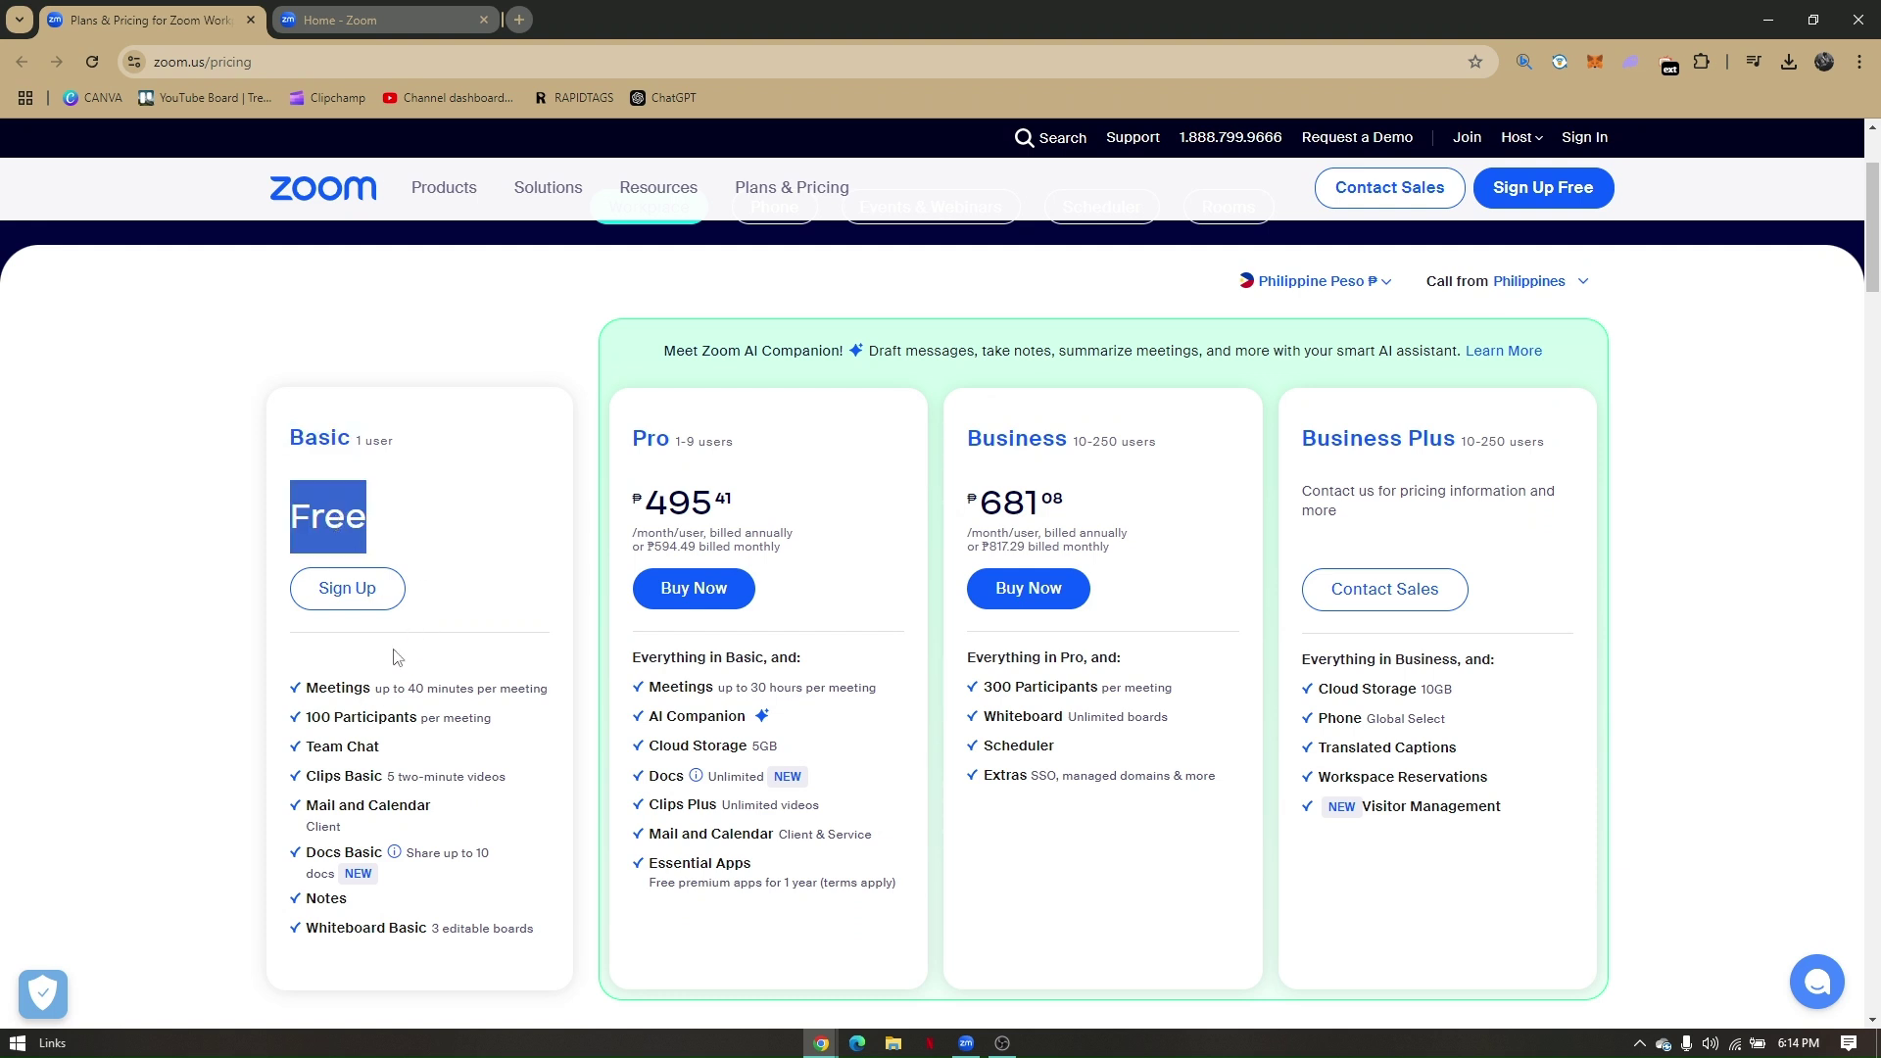
double_click(359, 690)
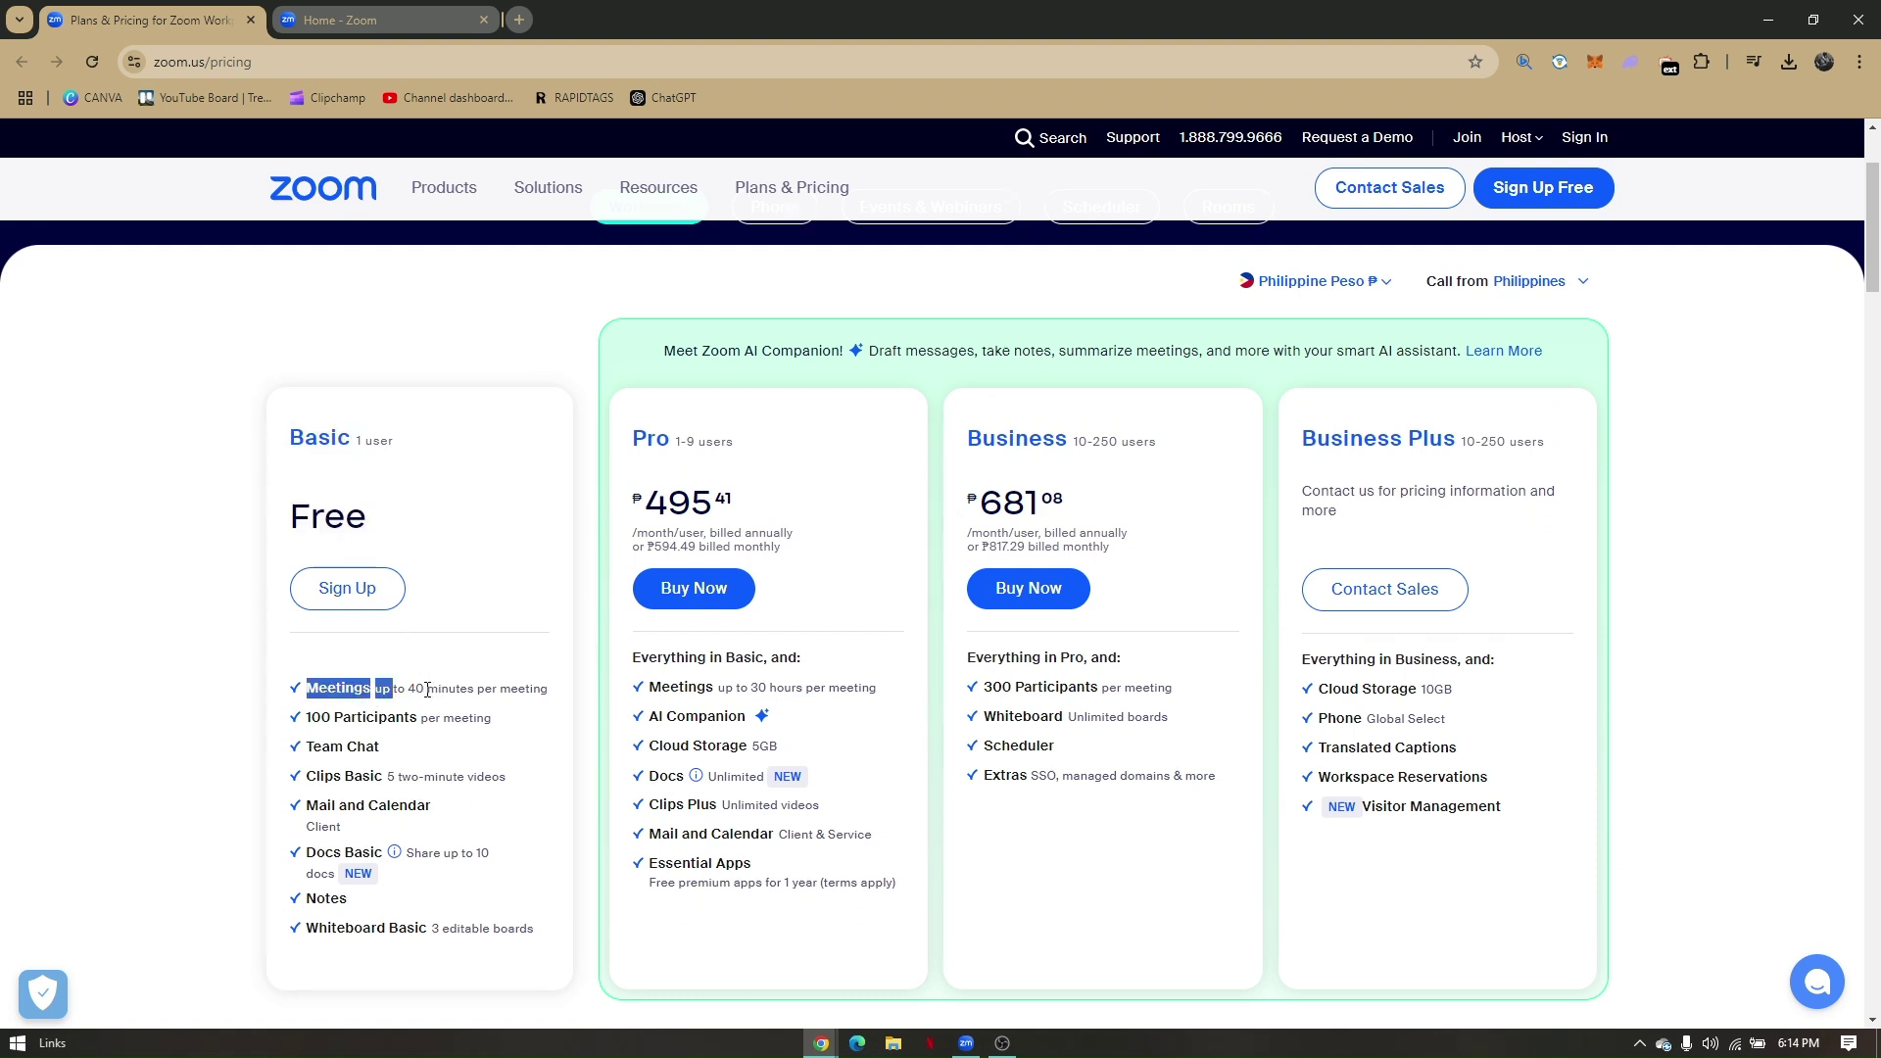
left_click_drag(427, 689, 511, 692)
left_click(509, 692)
scroll(894, 650, "down", 3)
scroll(881, 685, "up", 4)
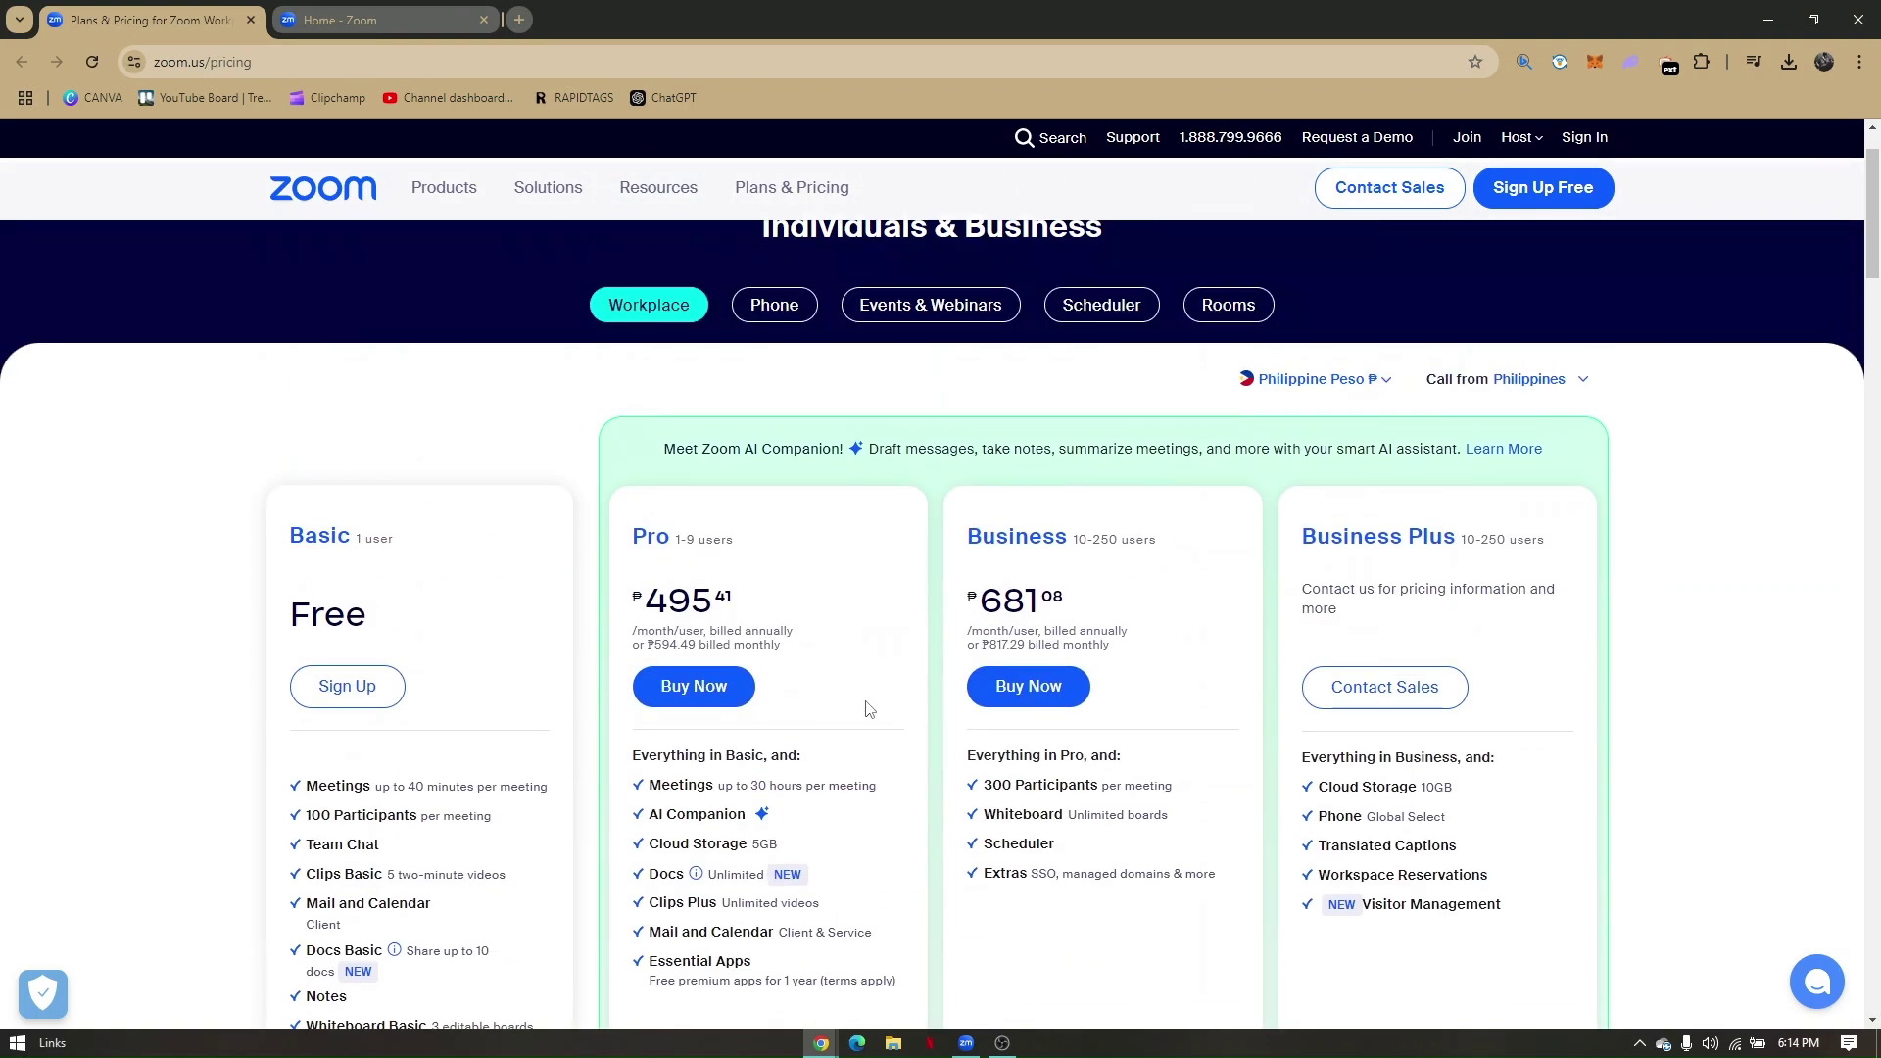
scroll(866, 707, "down", 1)
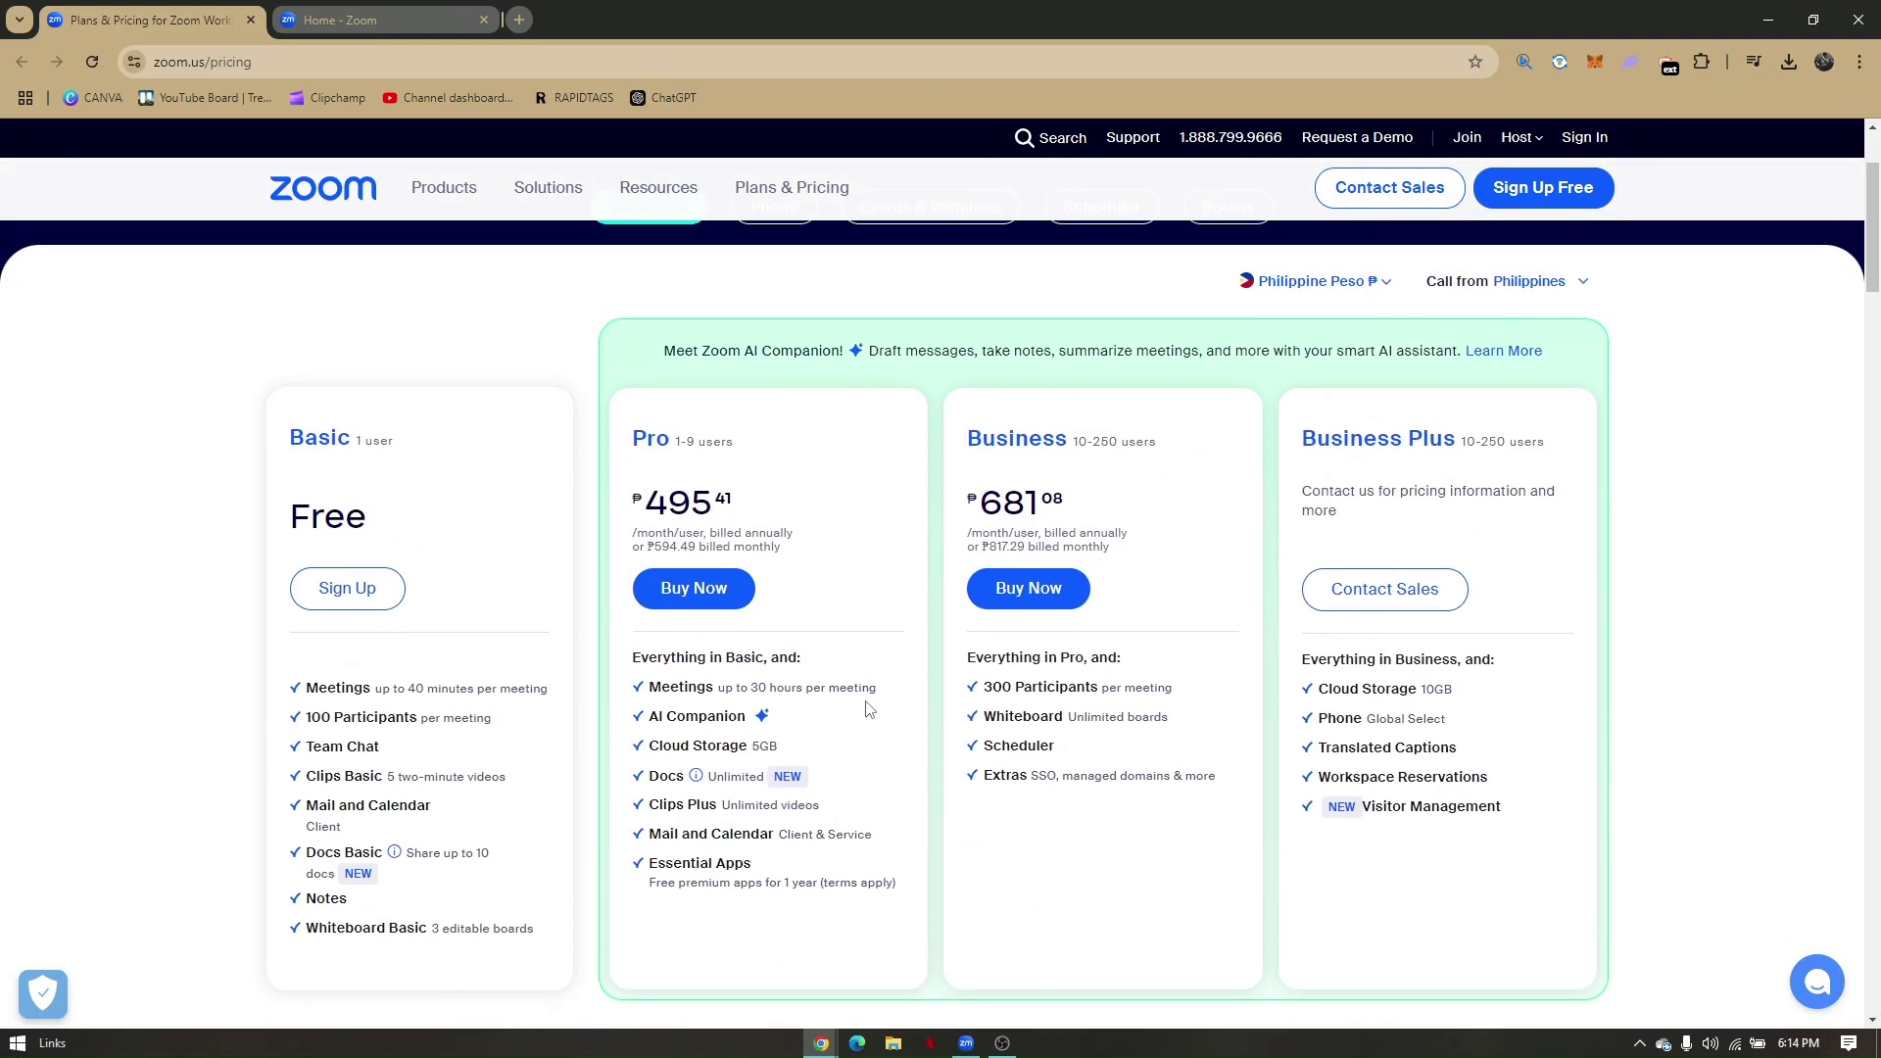
scroll(868, 708, "up", 1)
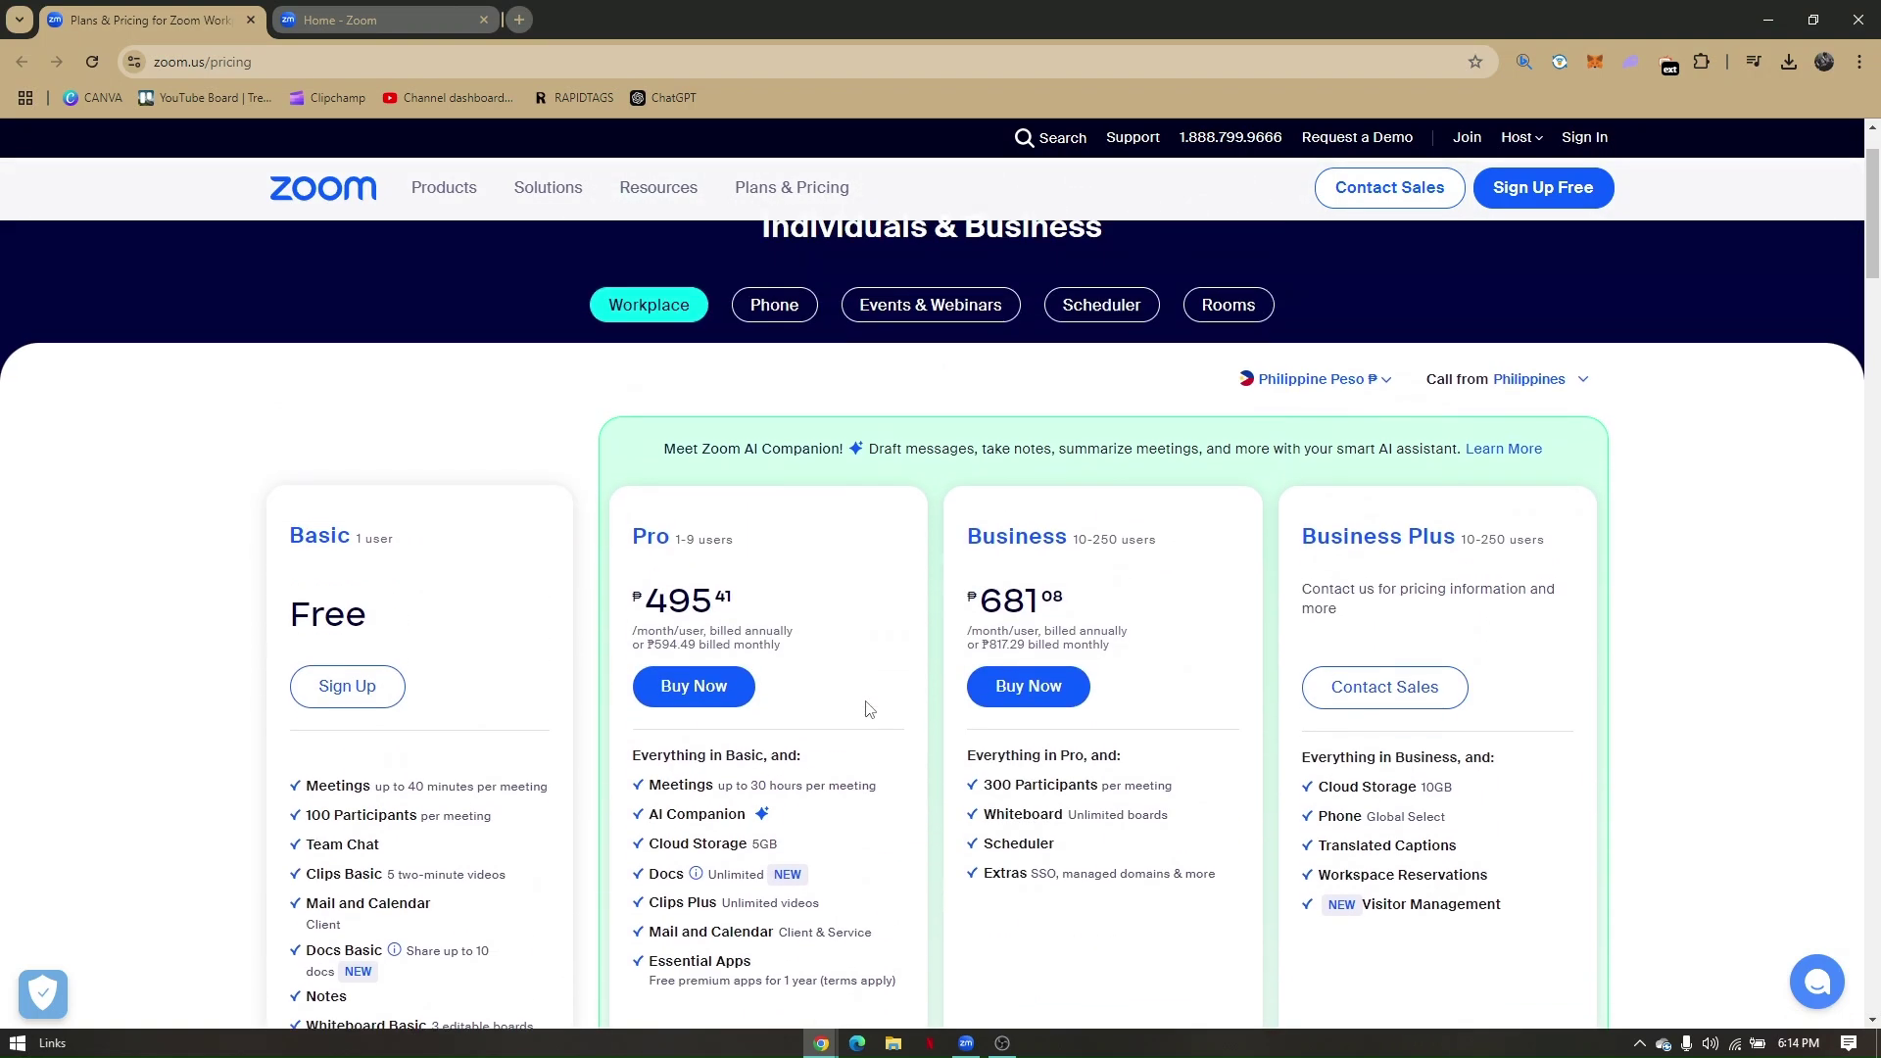
double_click(692, 595)
left_click(775, 602)
scroll(761, 591, "down", 1)
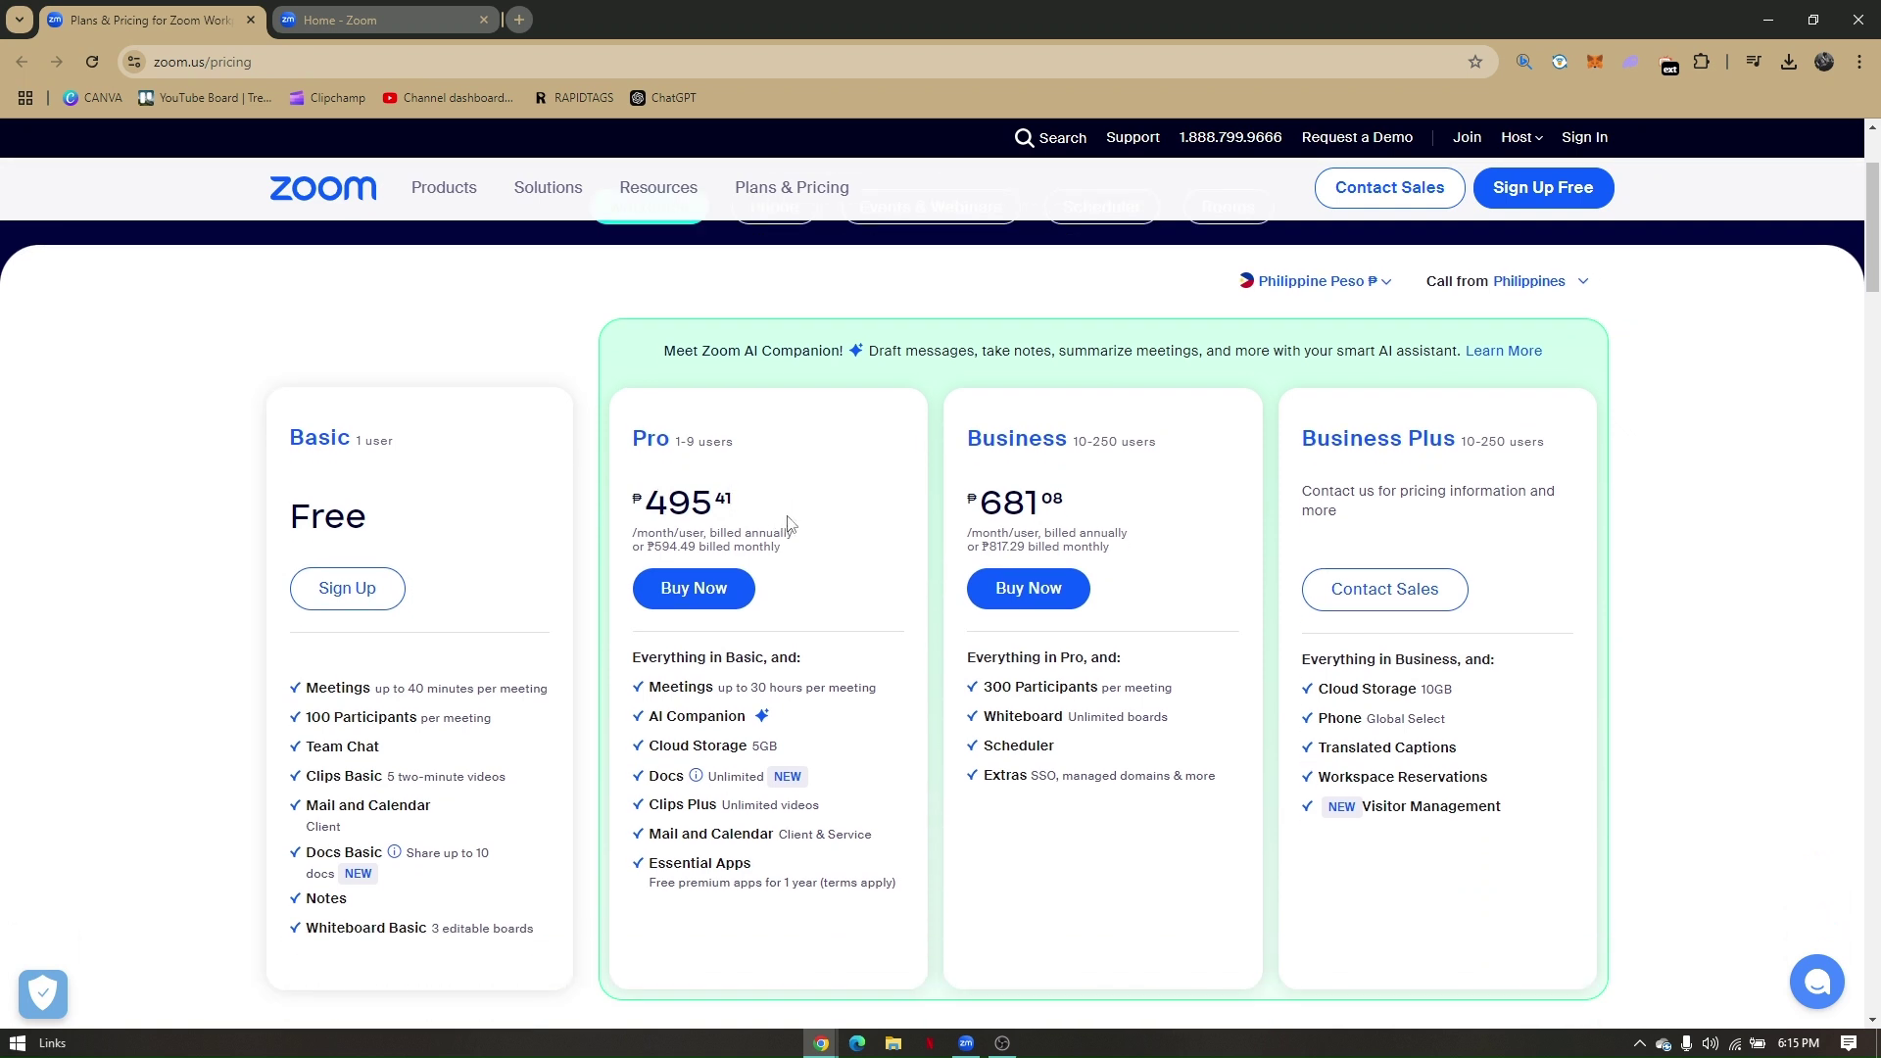
scroll(783, 519, "up", 1)
scroll(813, 627, "down", 1)
left_click_drag(703, 811, 779, 805)
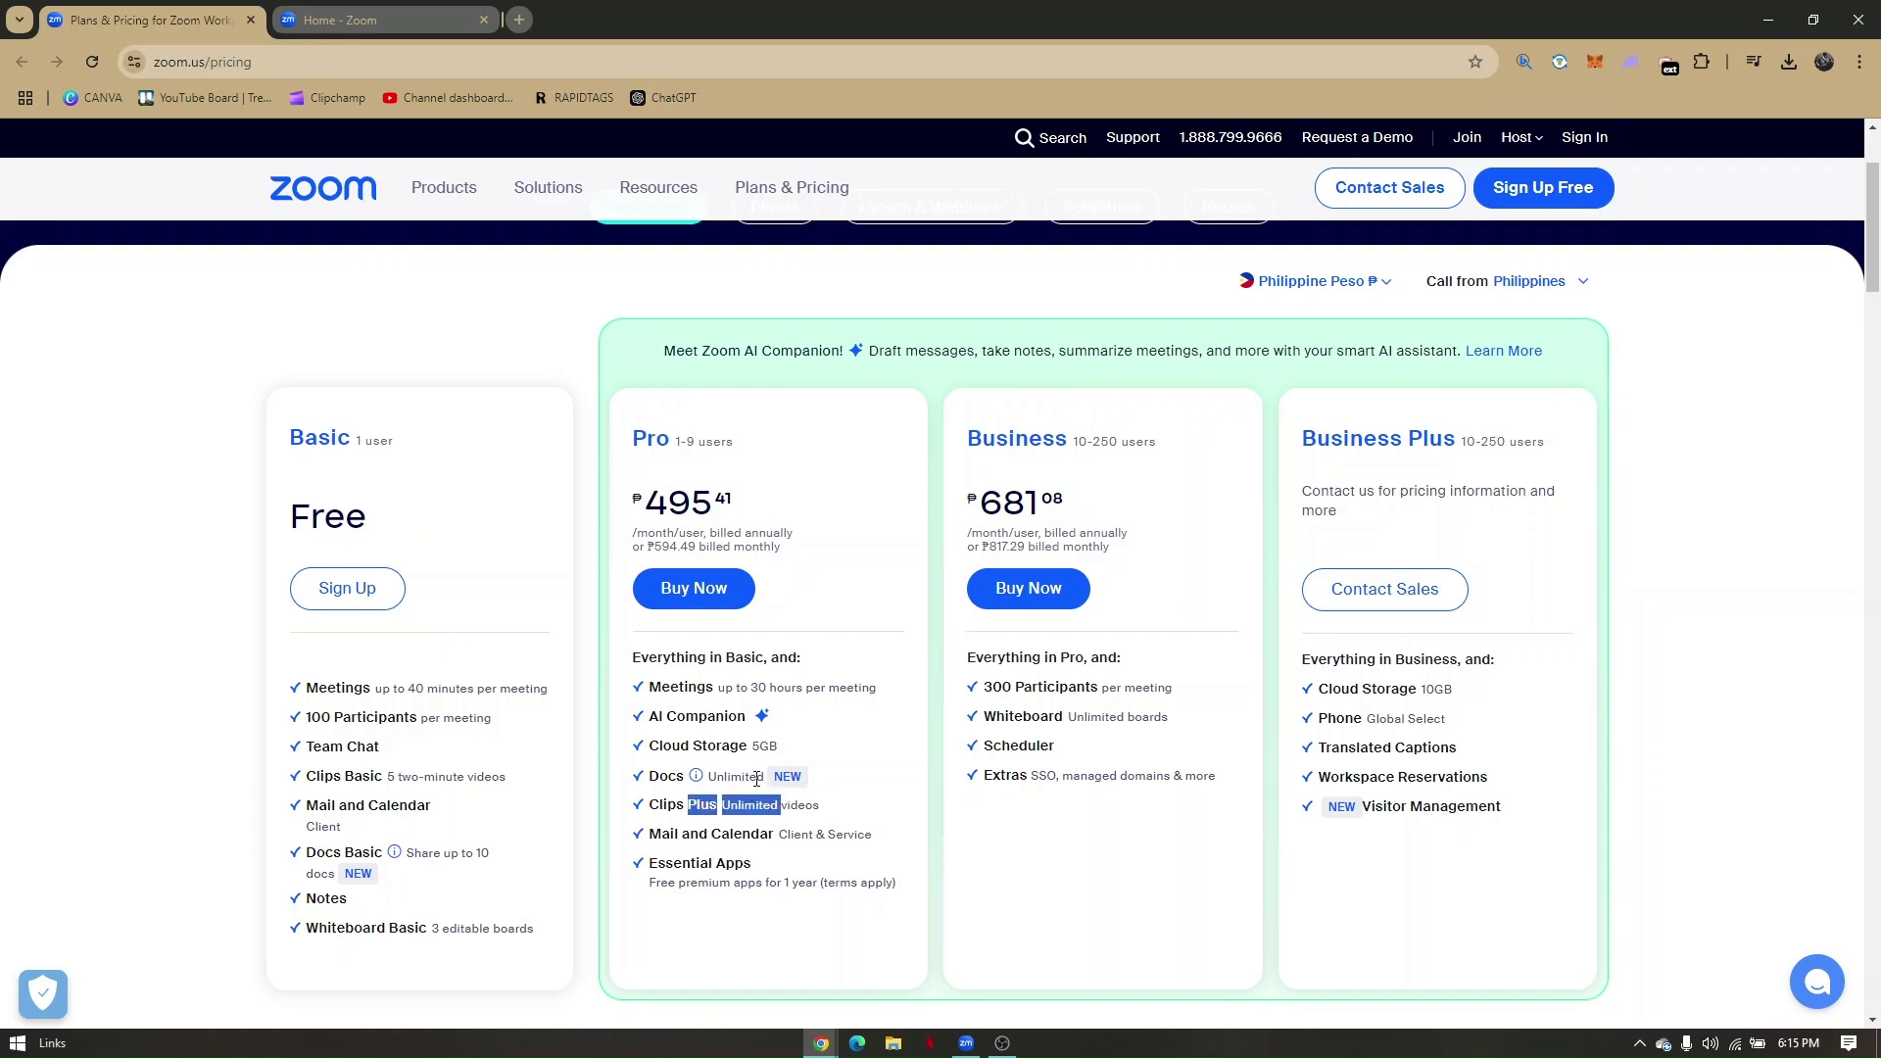
scroll(704, 811, "down", 2)
scroll(759, 785, "up", 1)
left_click(707, 735)
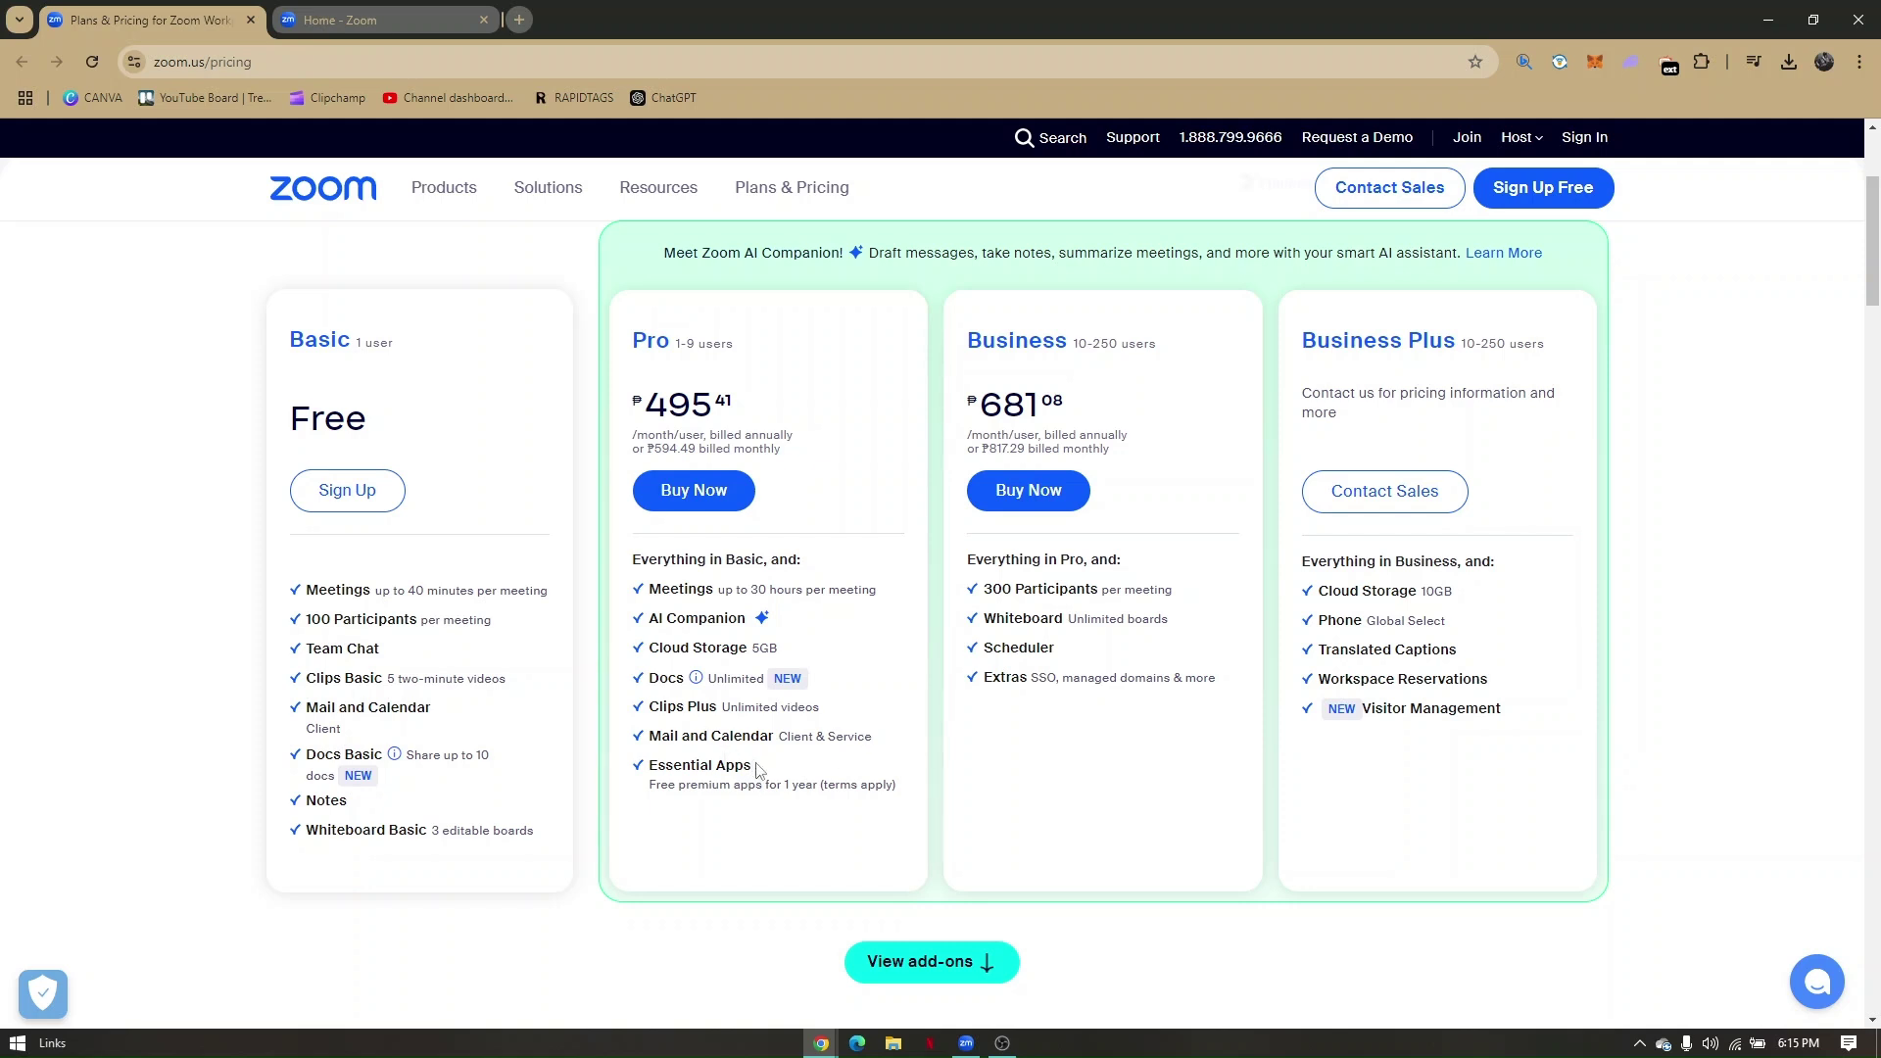
scroll(773, 764, "up", 1)
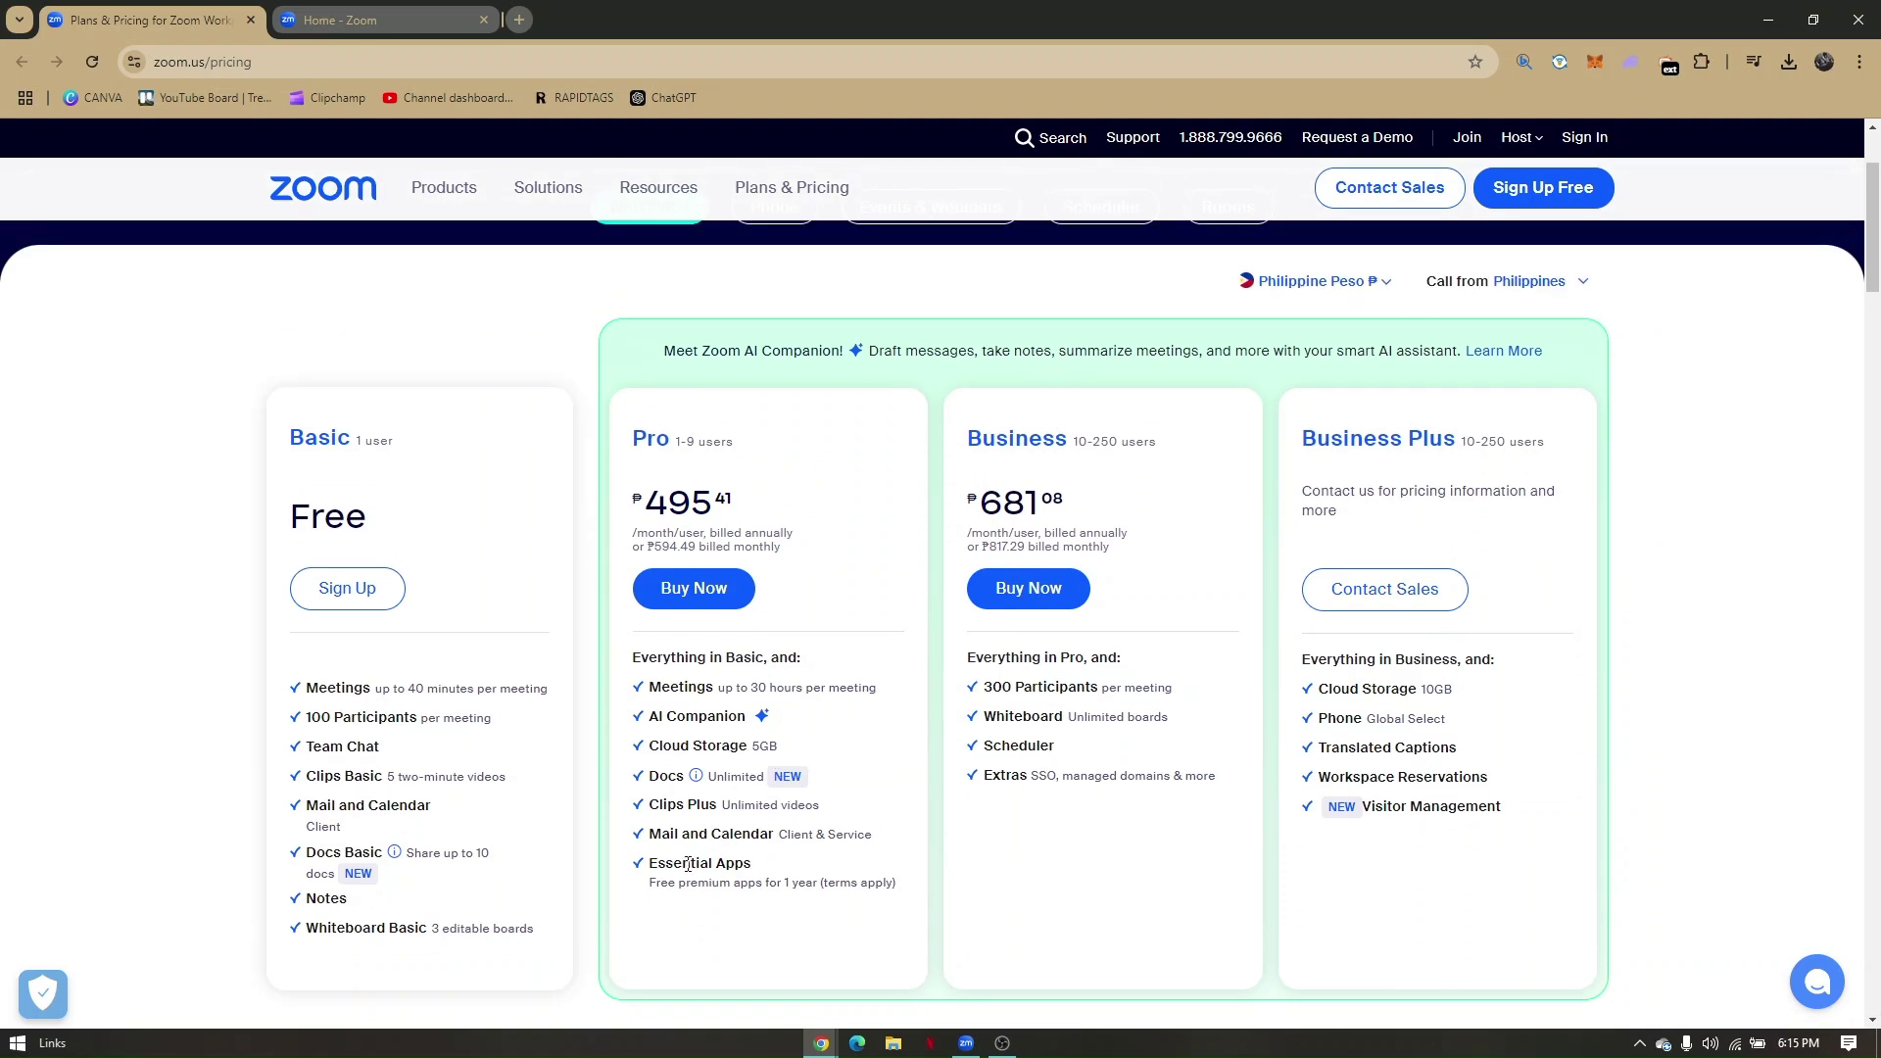
triple_click(690, 864)
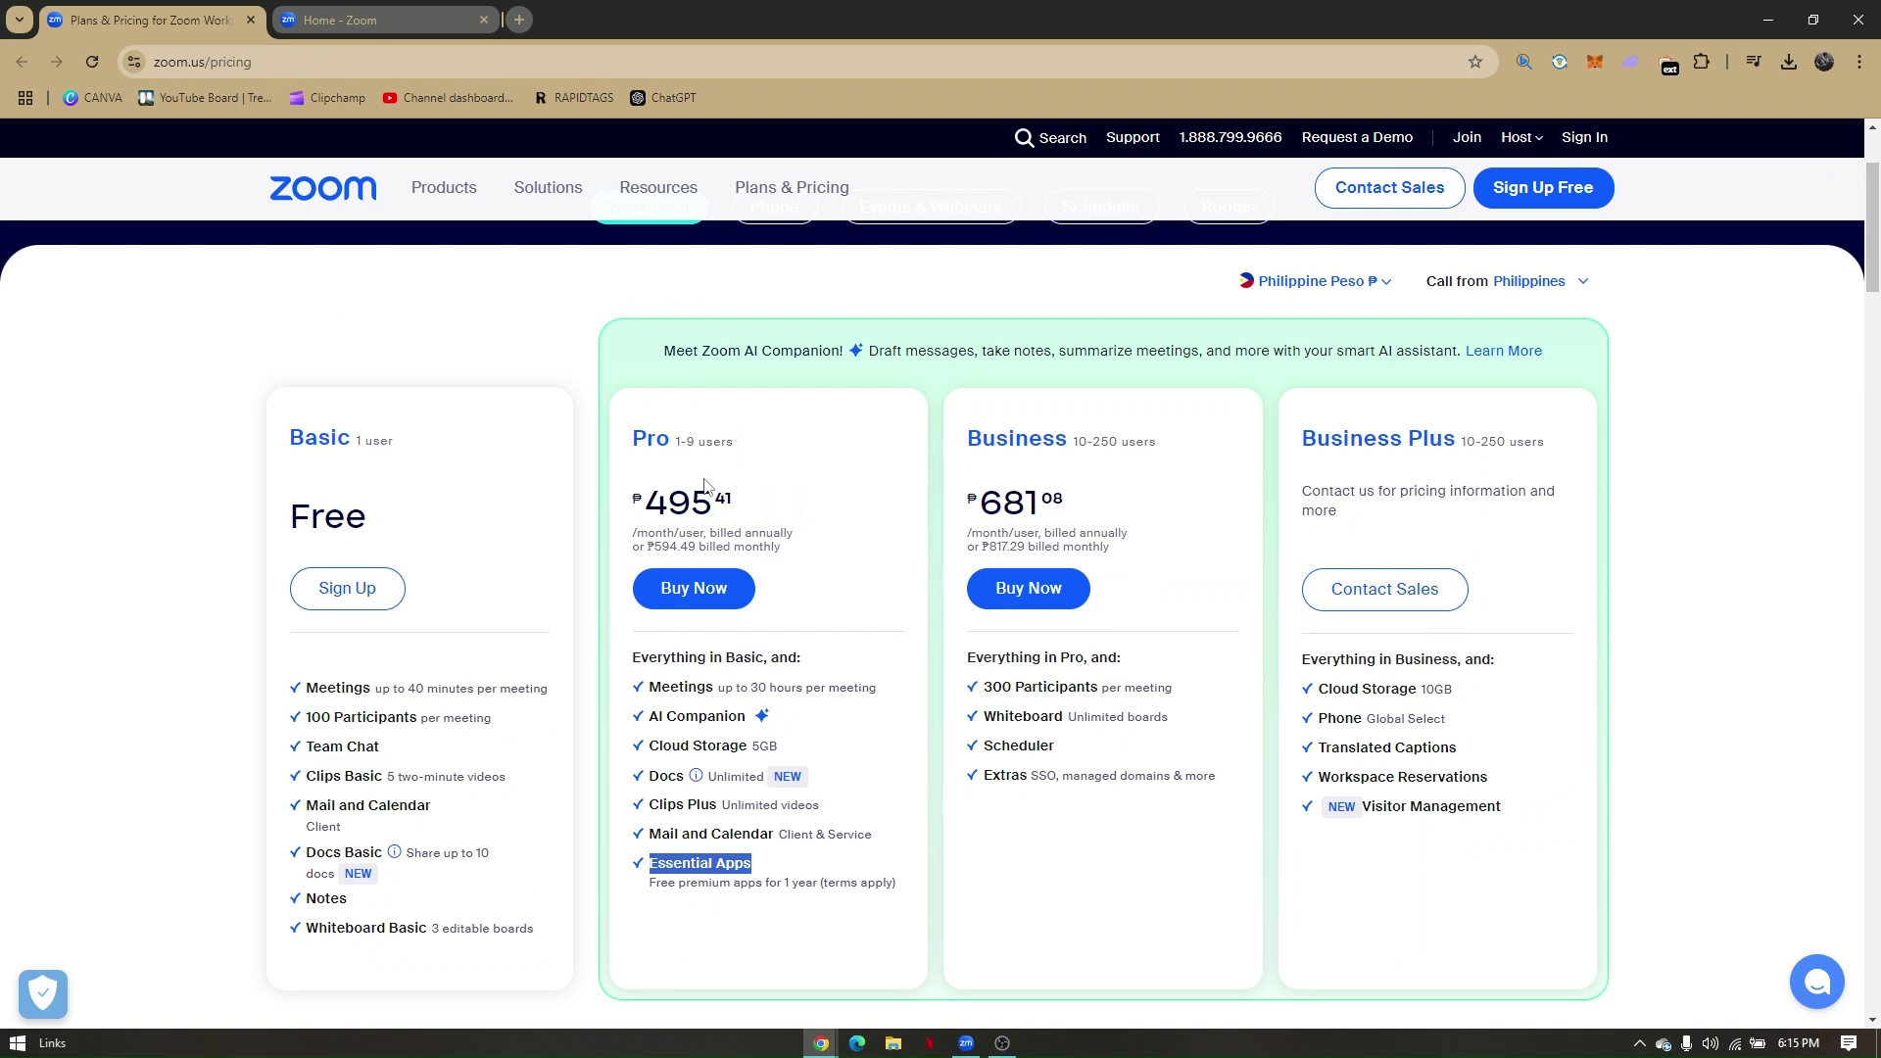
left_click(780, 884)
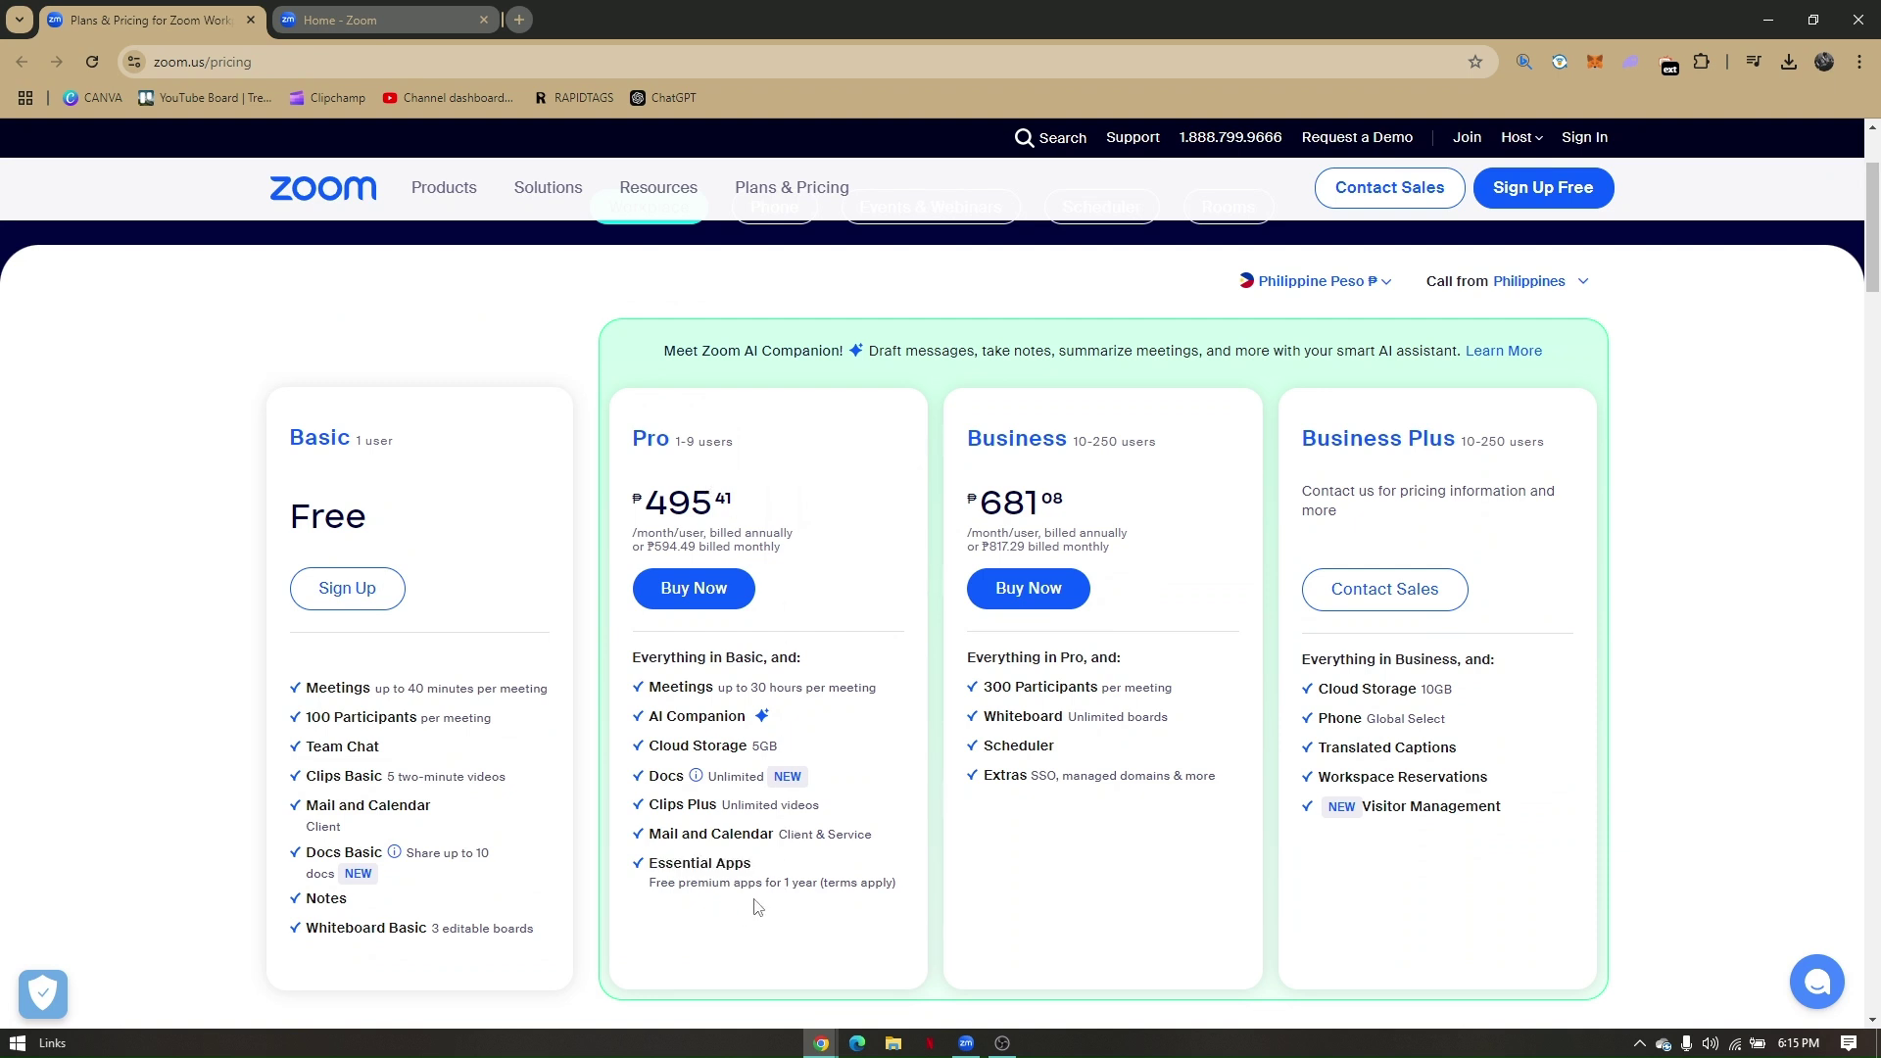
scroll(828, 911, "up", 2)
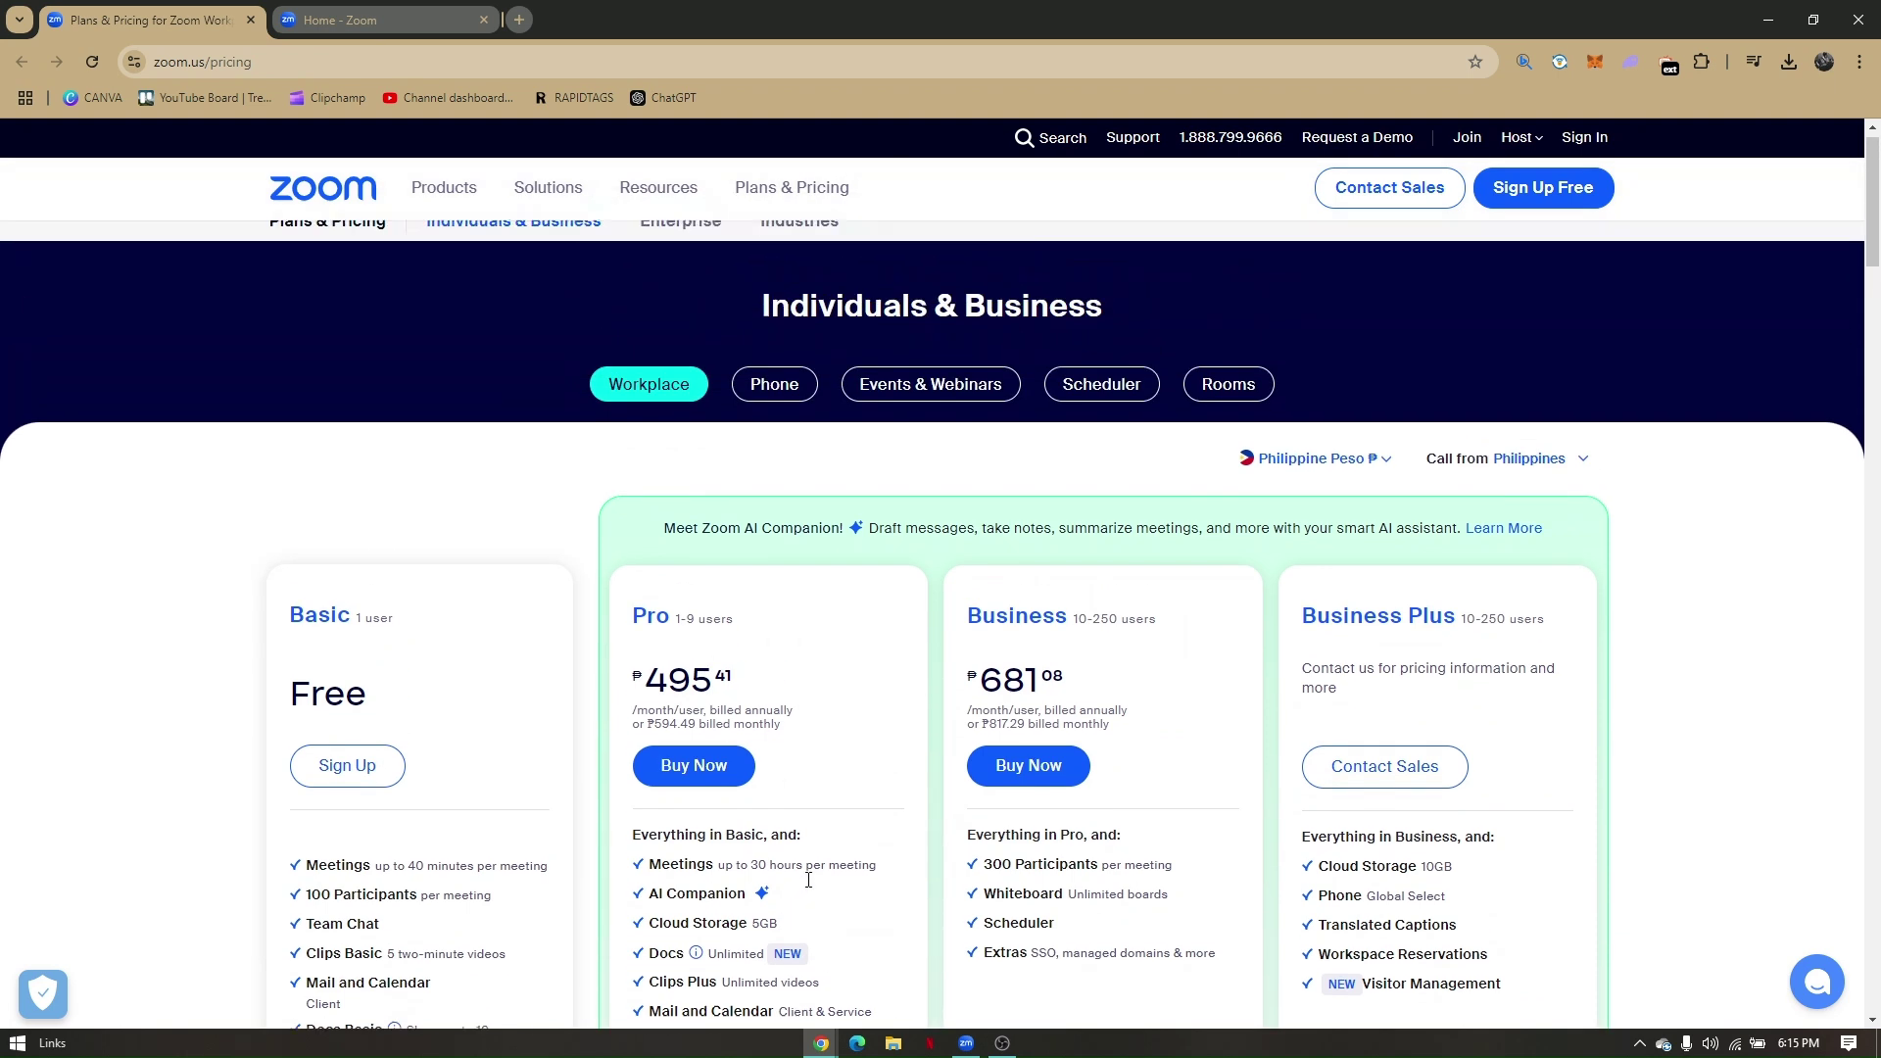
scroll(798, 738, "down", 1)
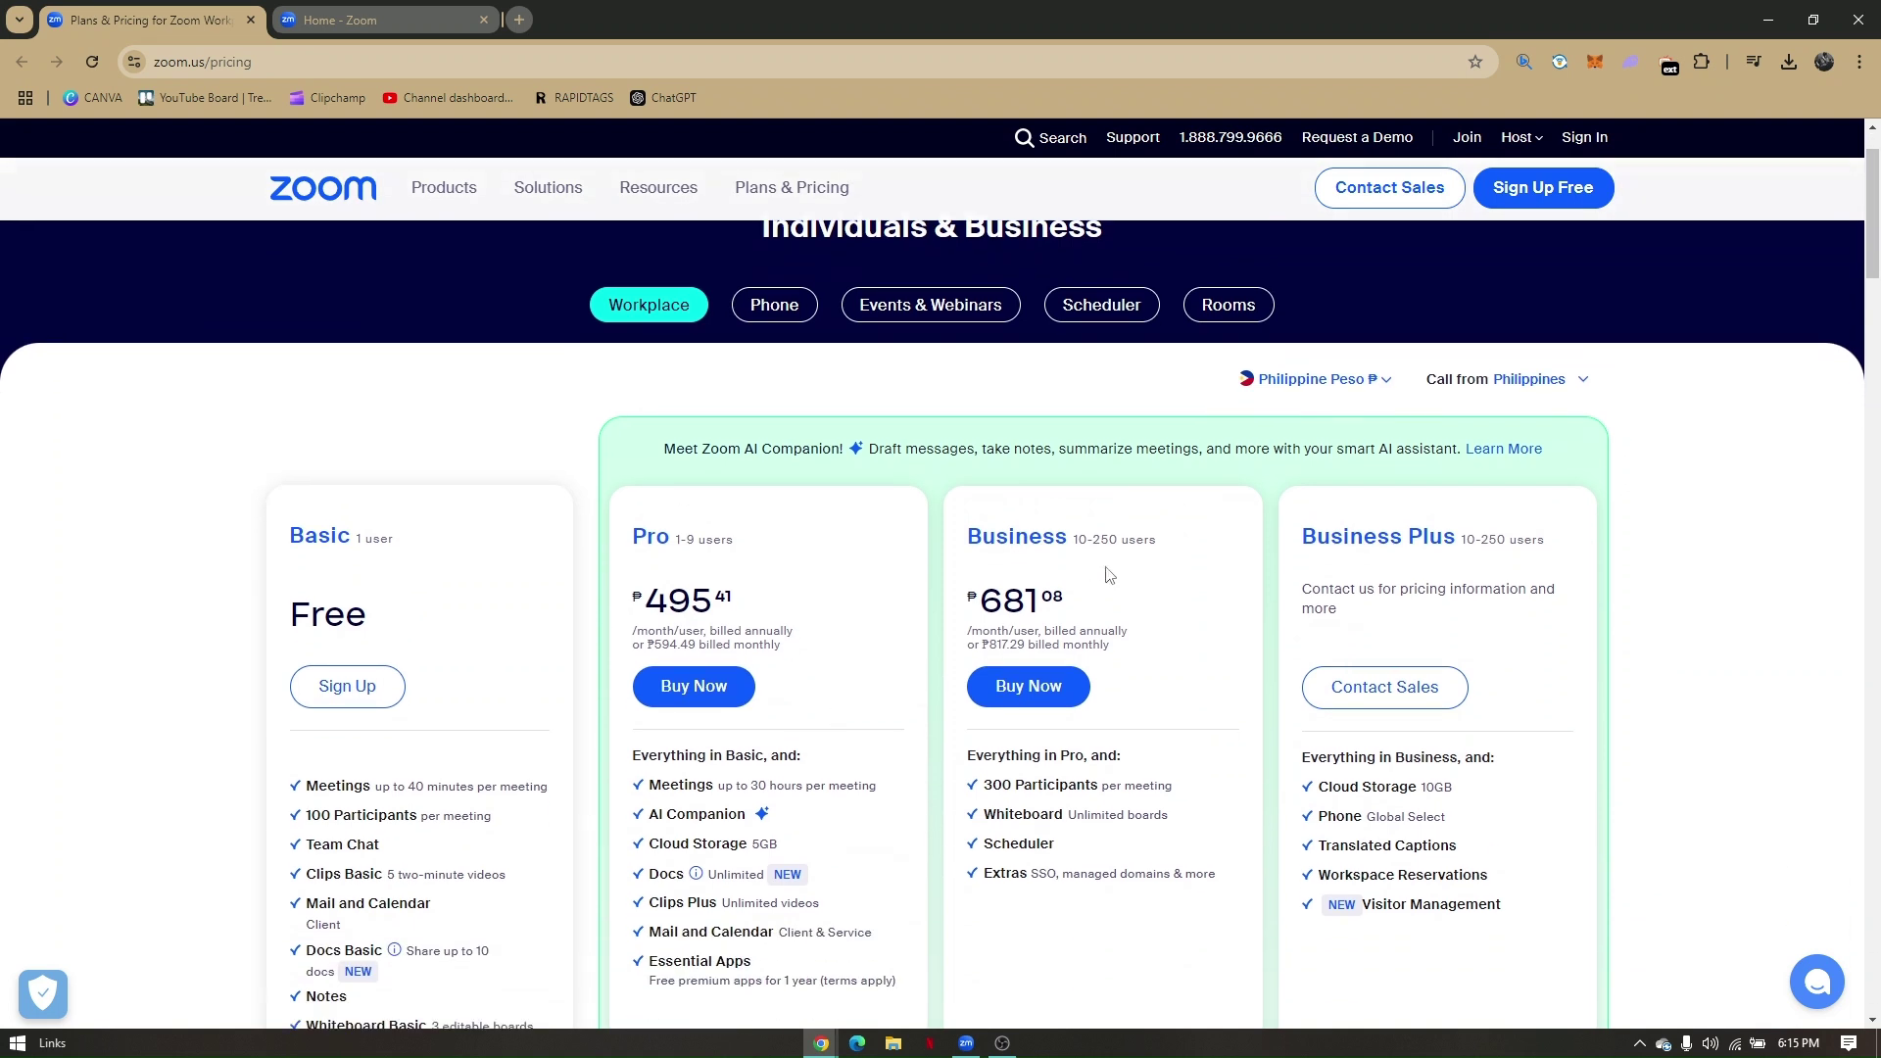
scroll(1109, 575, "down", 1)
scroll(1110, 574, "up", 2)
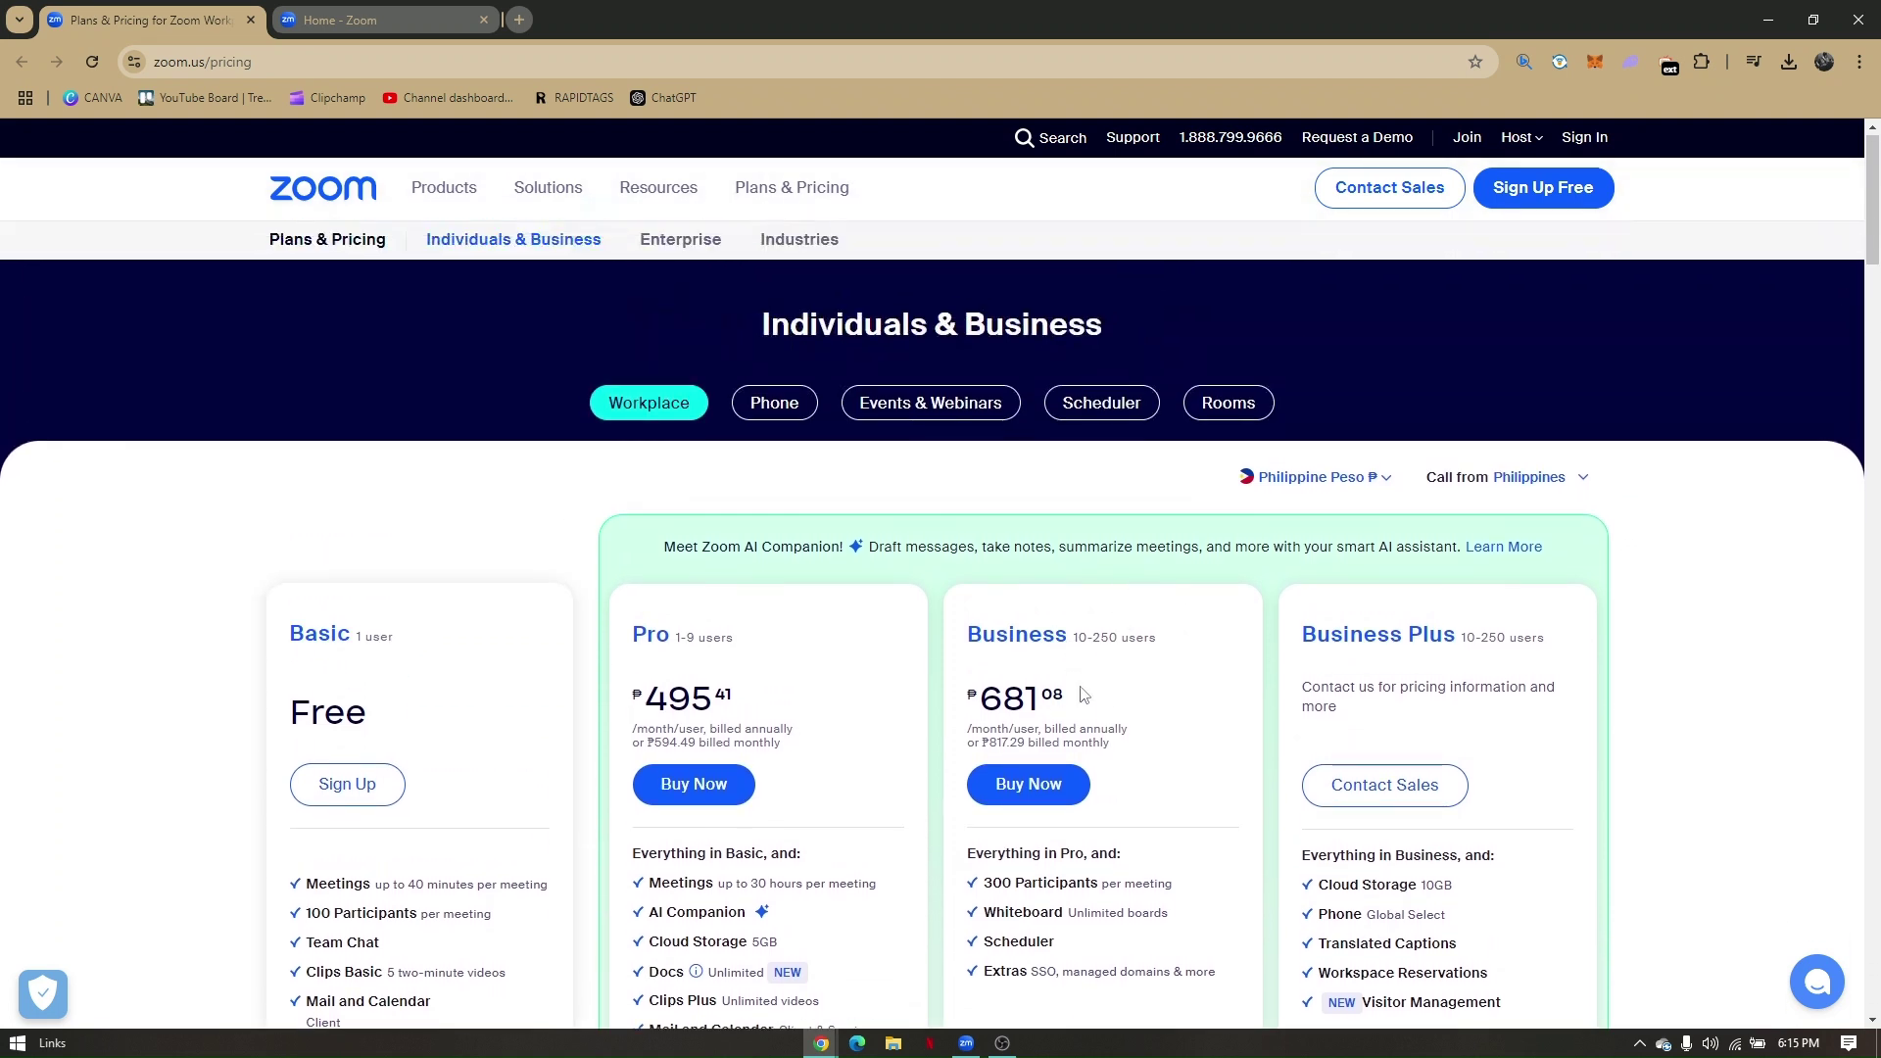
scroll(1068, 784, "down", 1)
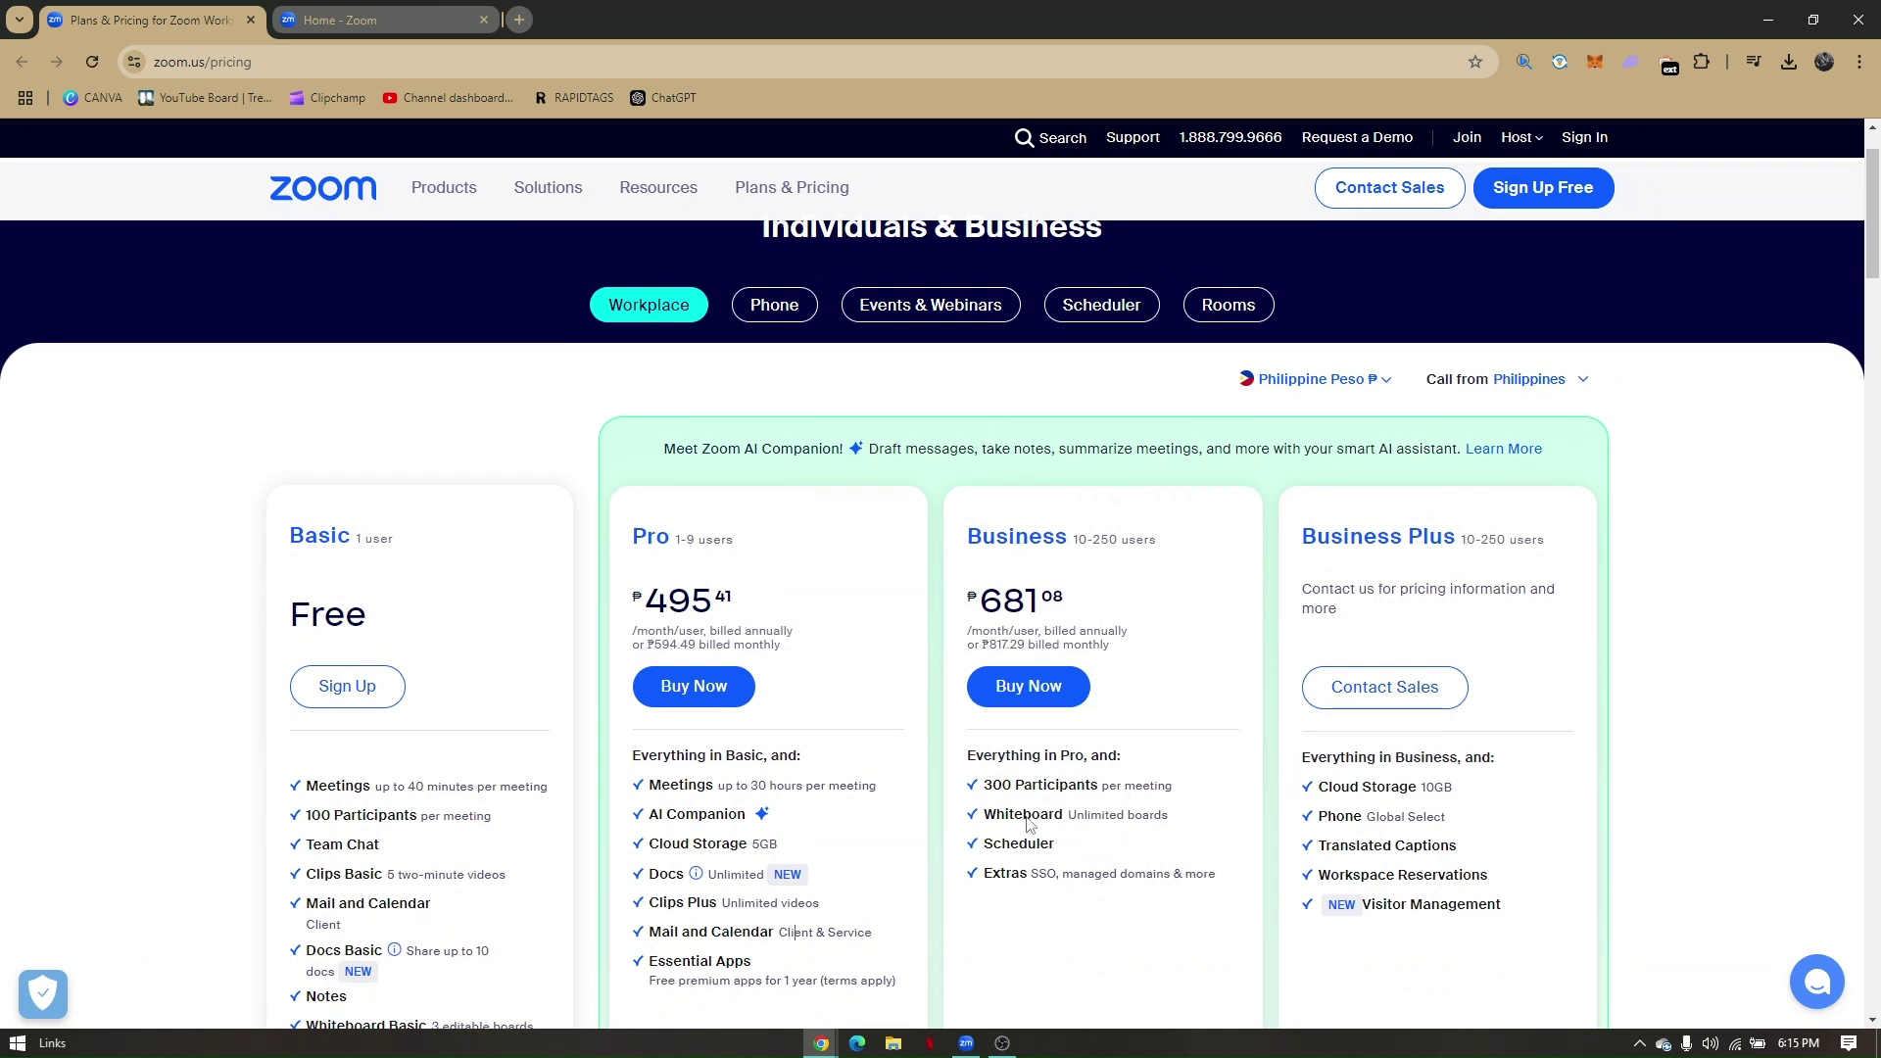
triple_click(1102, 815)
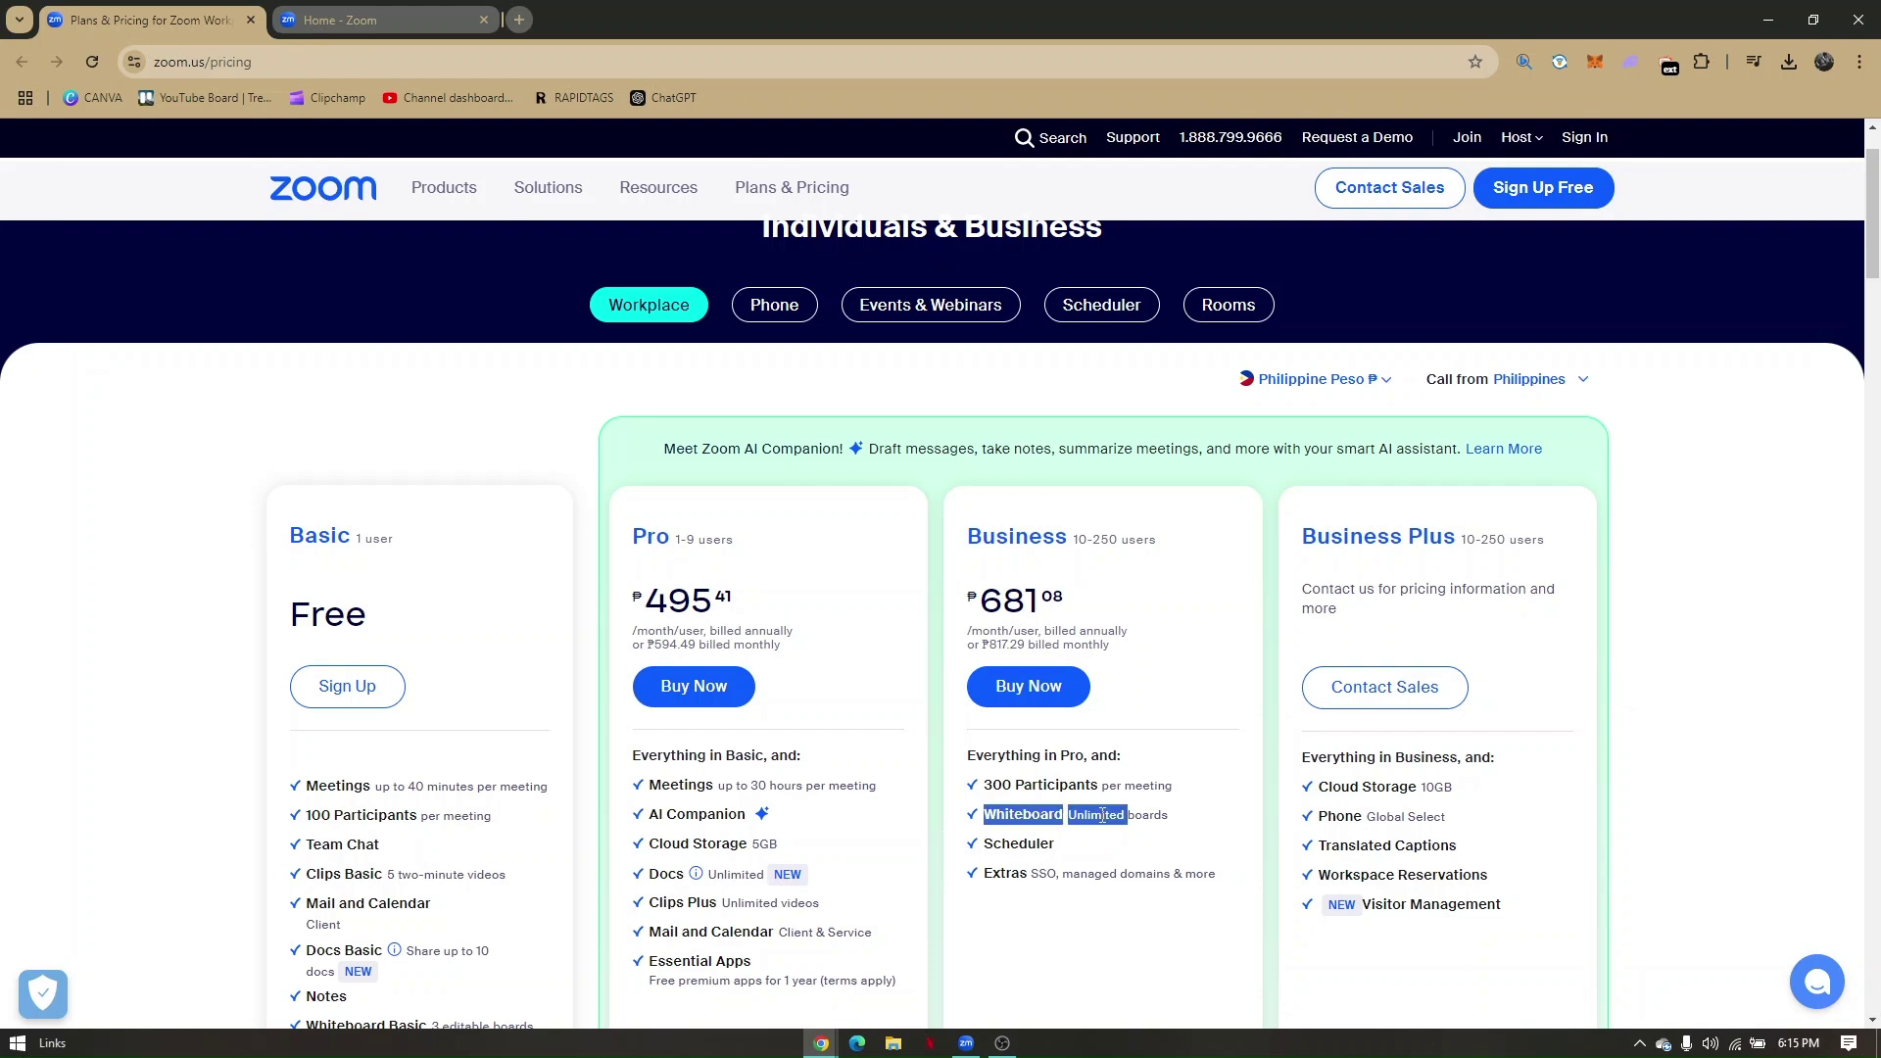
left_click(1104, 840)
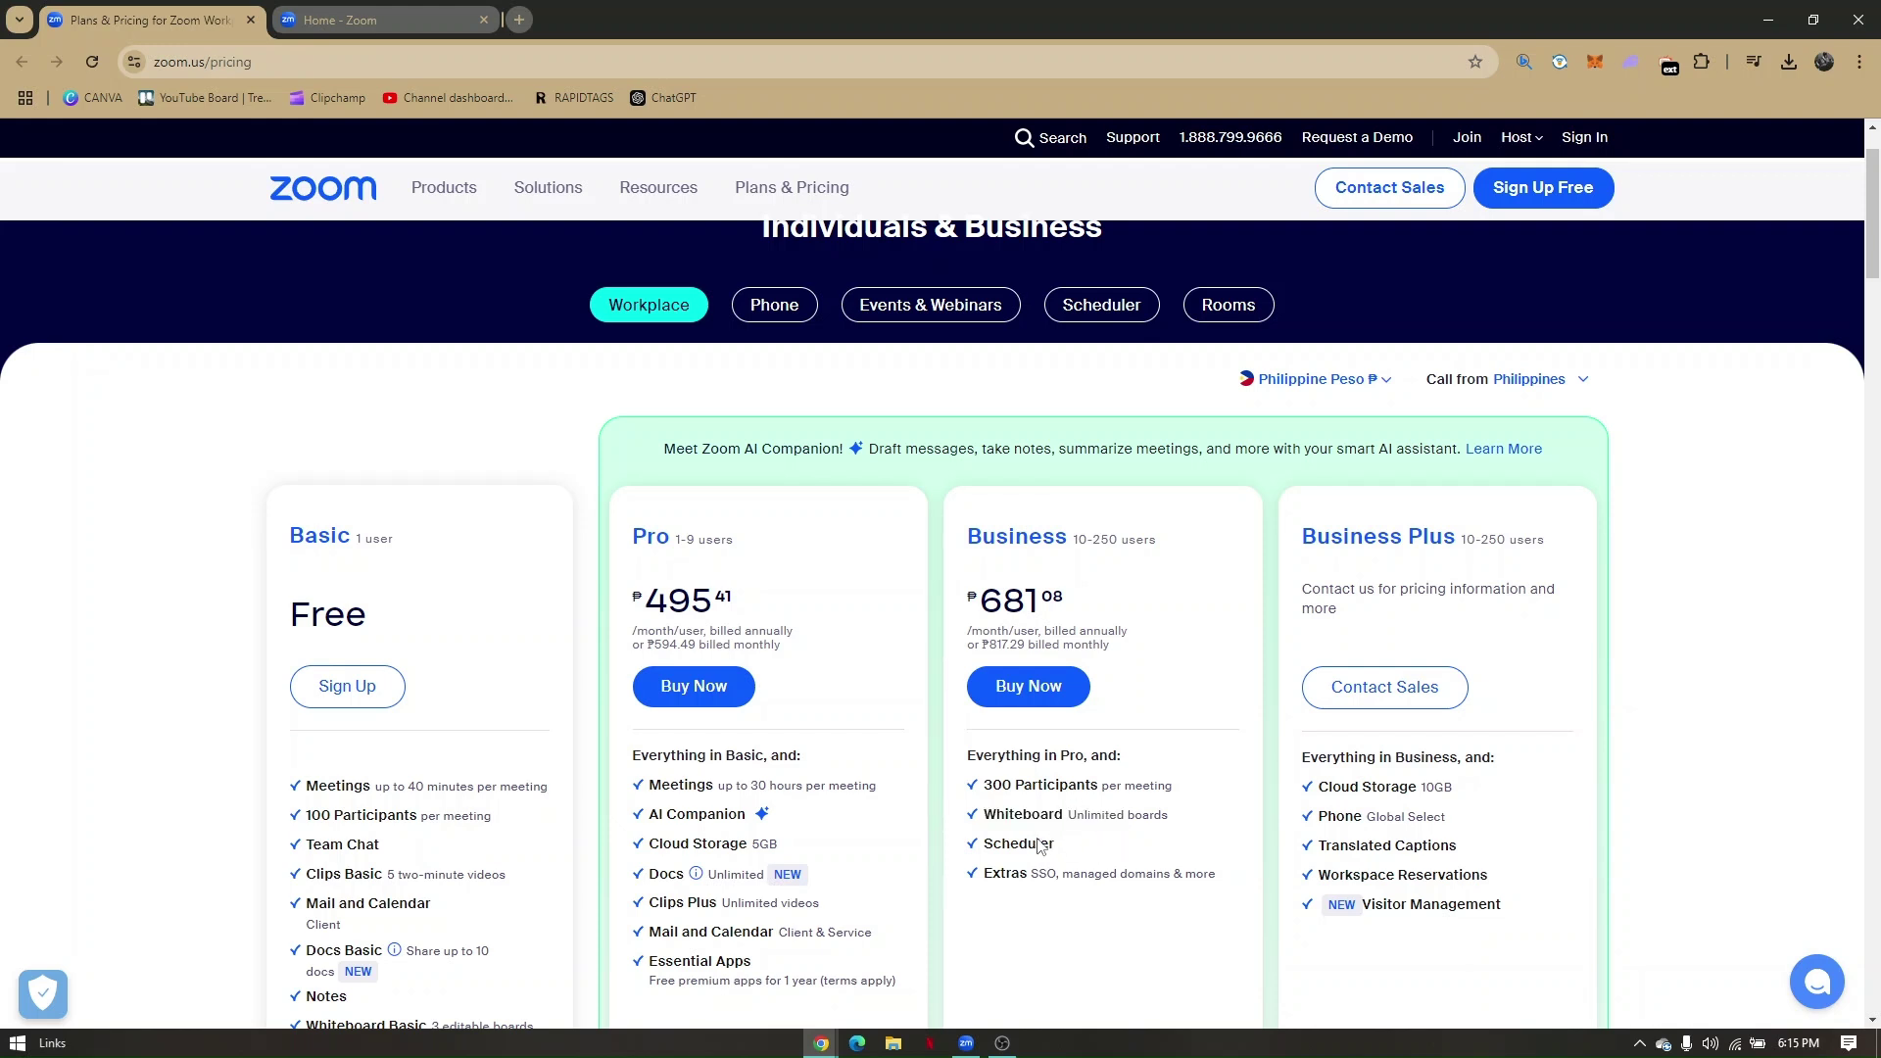
scroll(1037, 823, "down", 1)
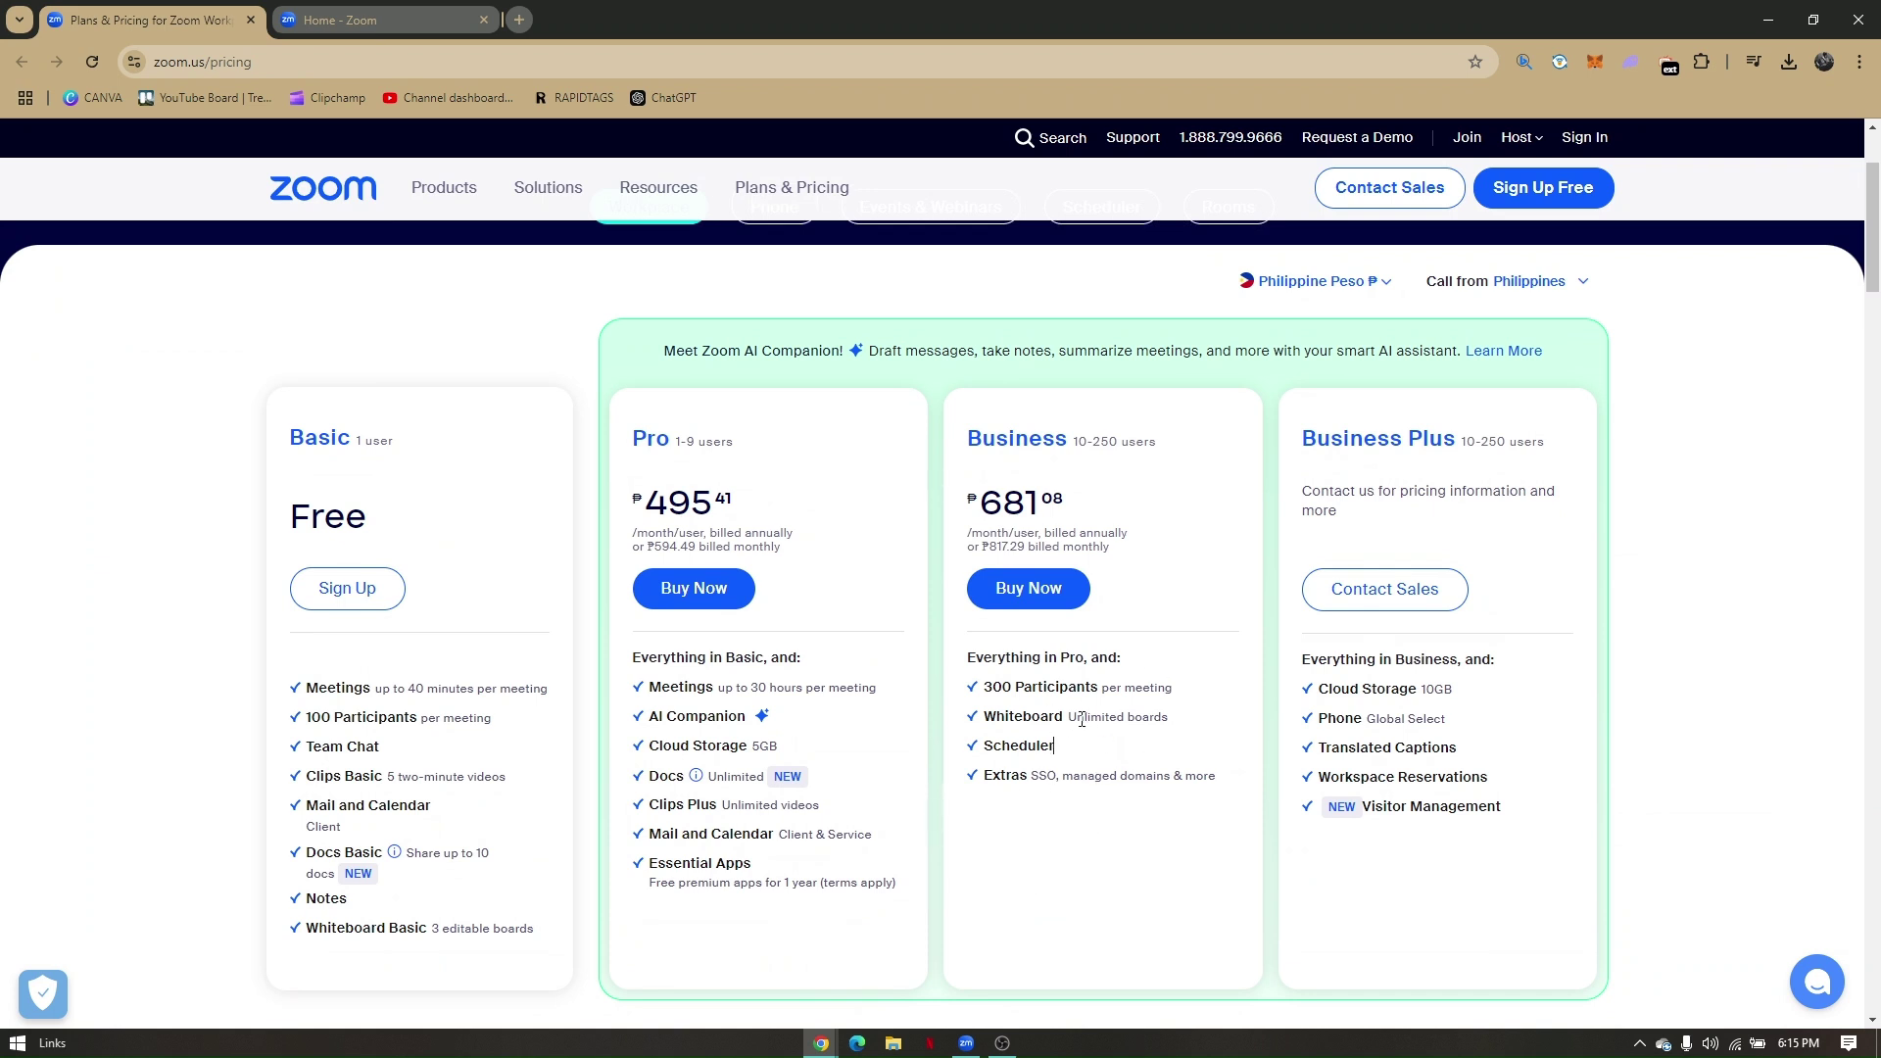
double_click(1006, 776)
left_click(1063, 771)
scroll(1056, 759, "up", 1)
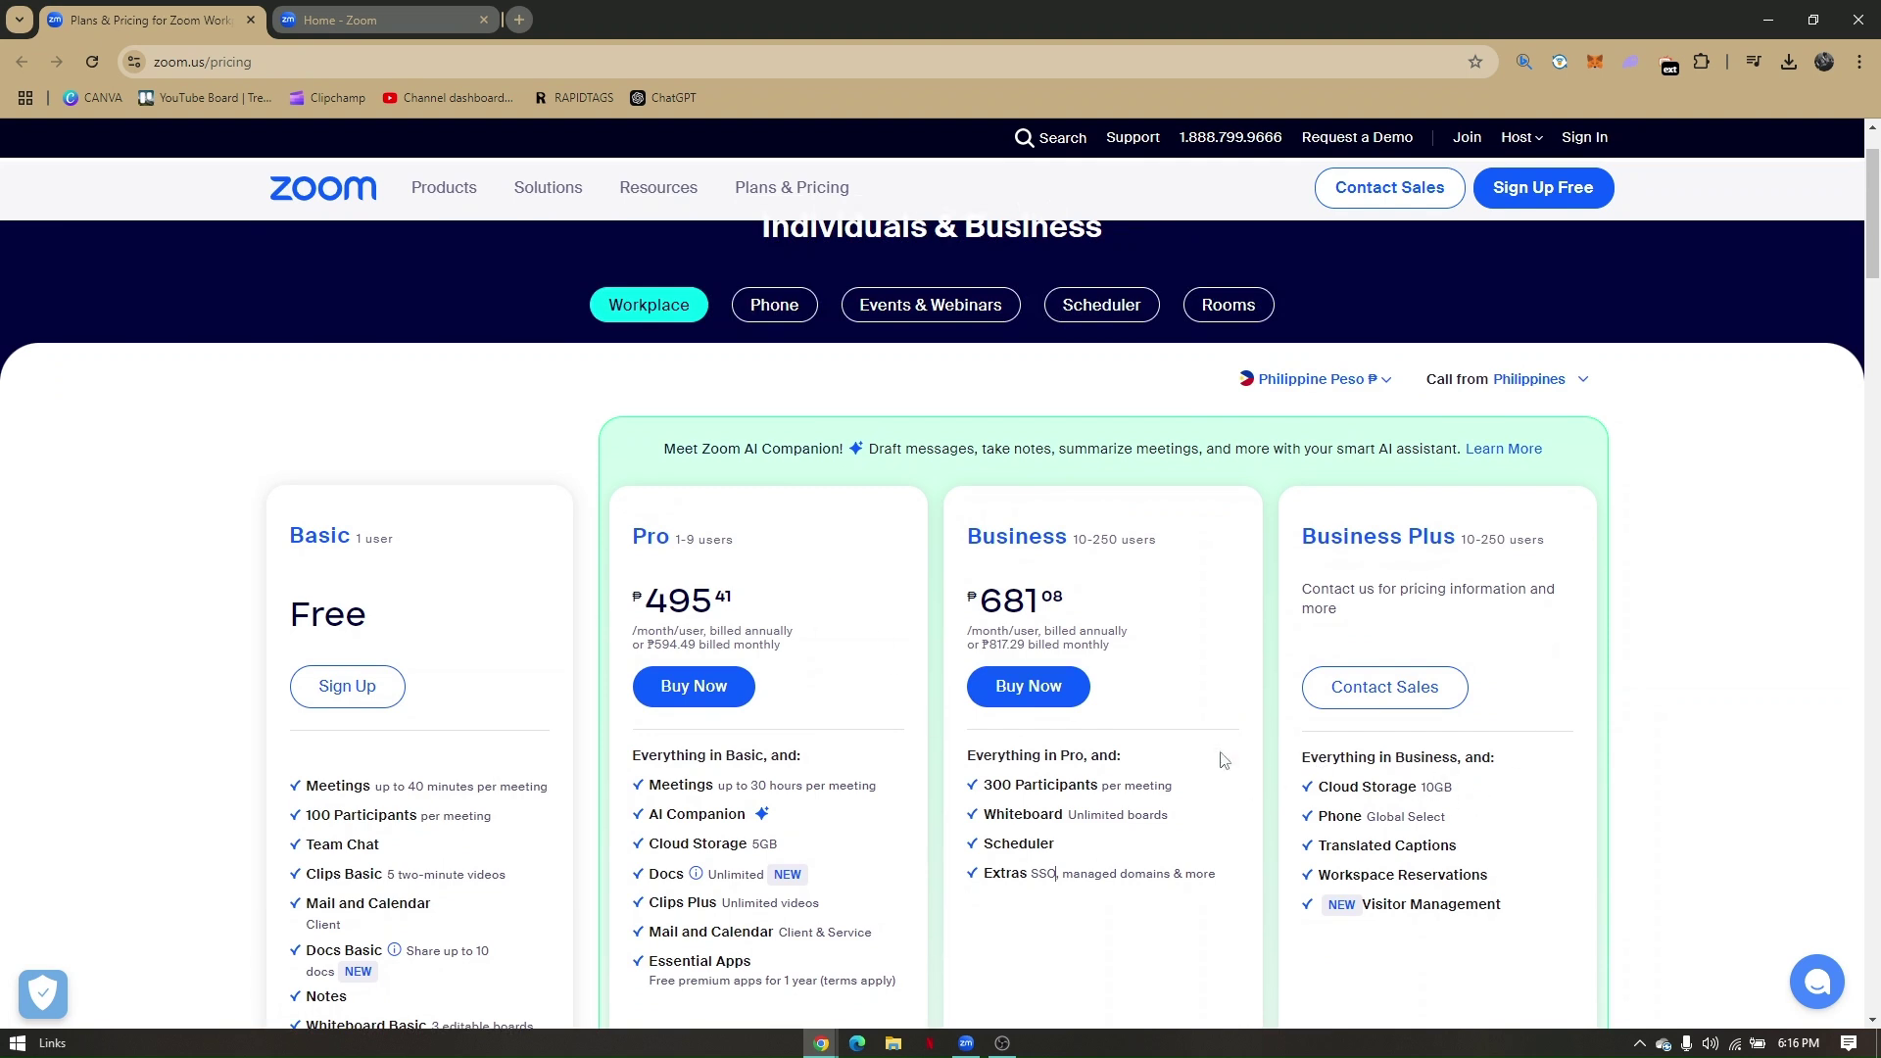
scroll(1146, 862, "down", 1)
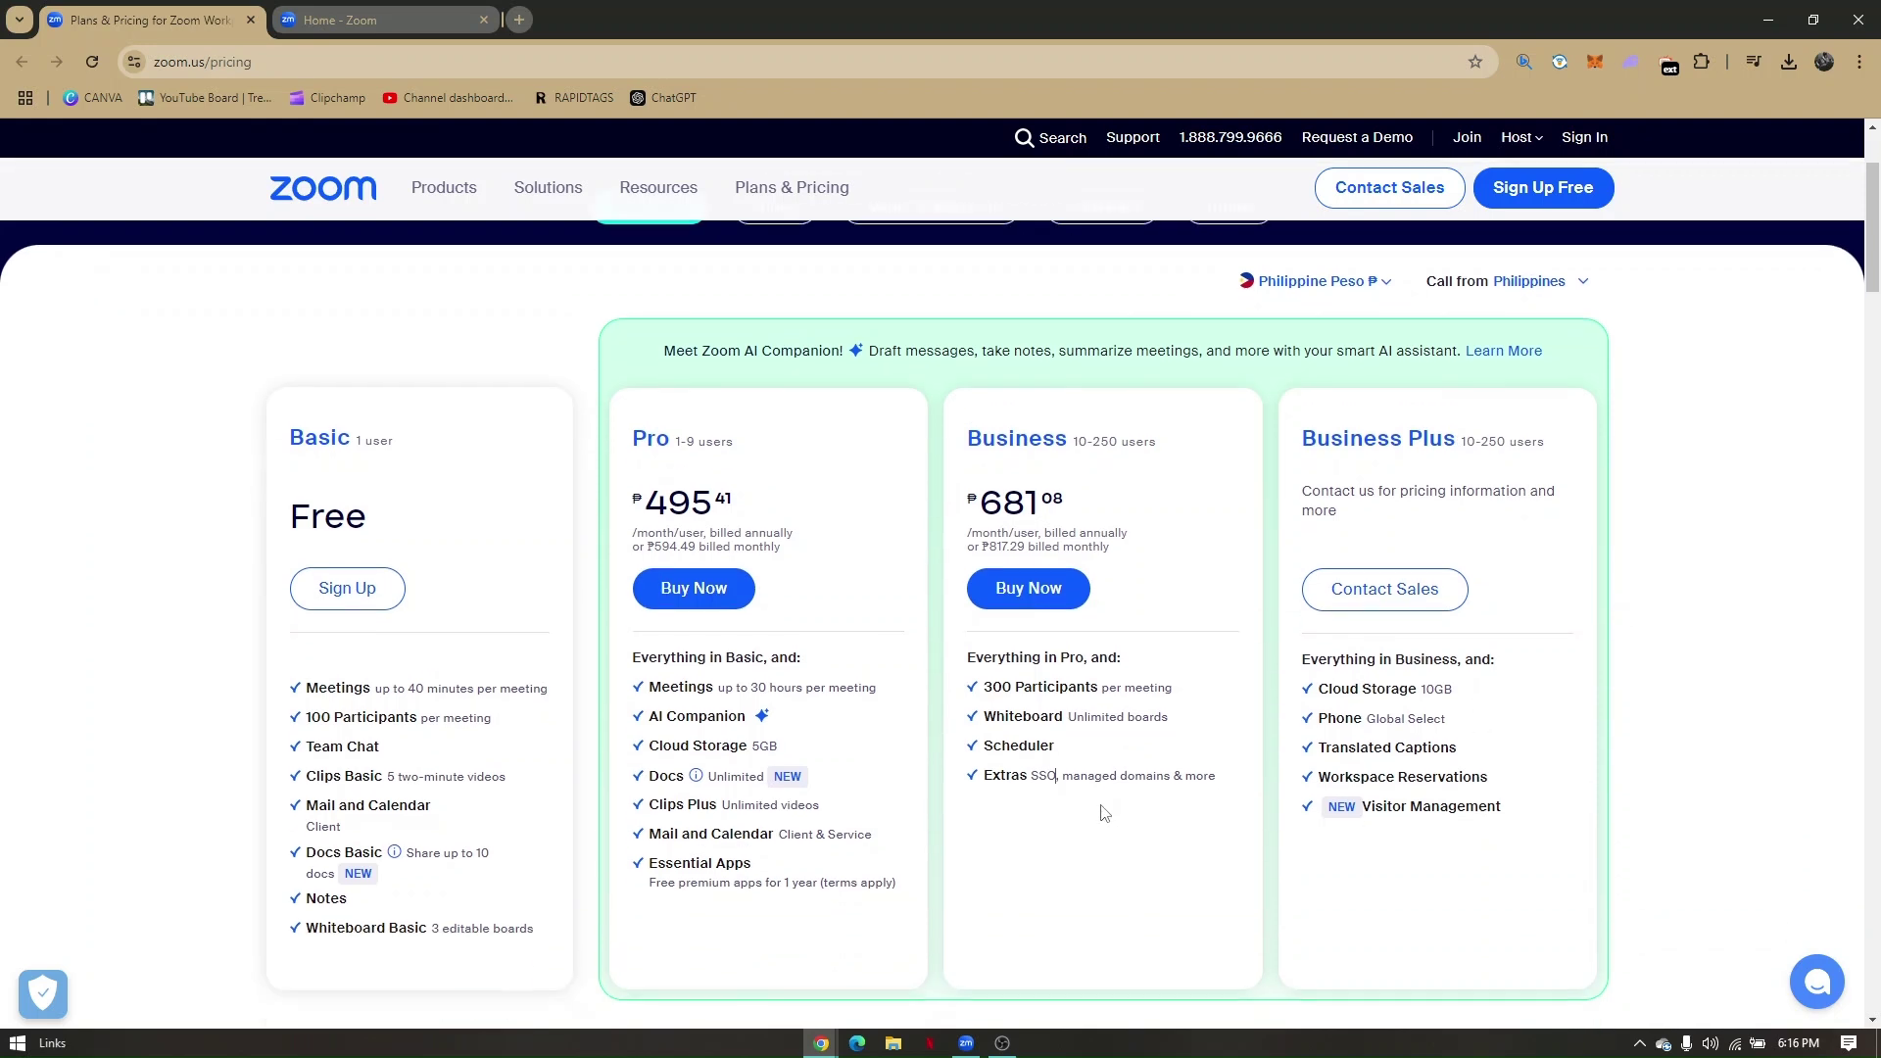
left_click_drag(968, 657, 1166, 752)
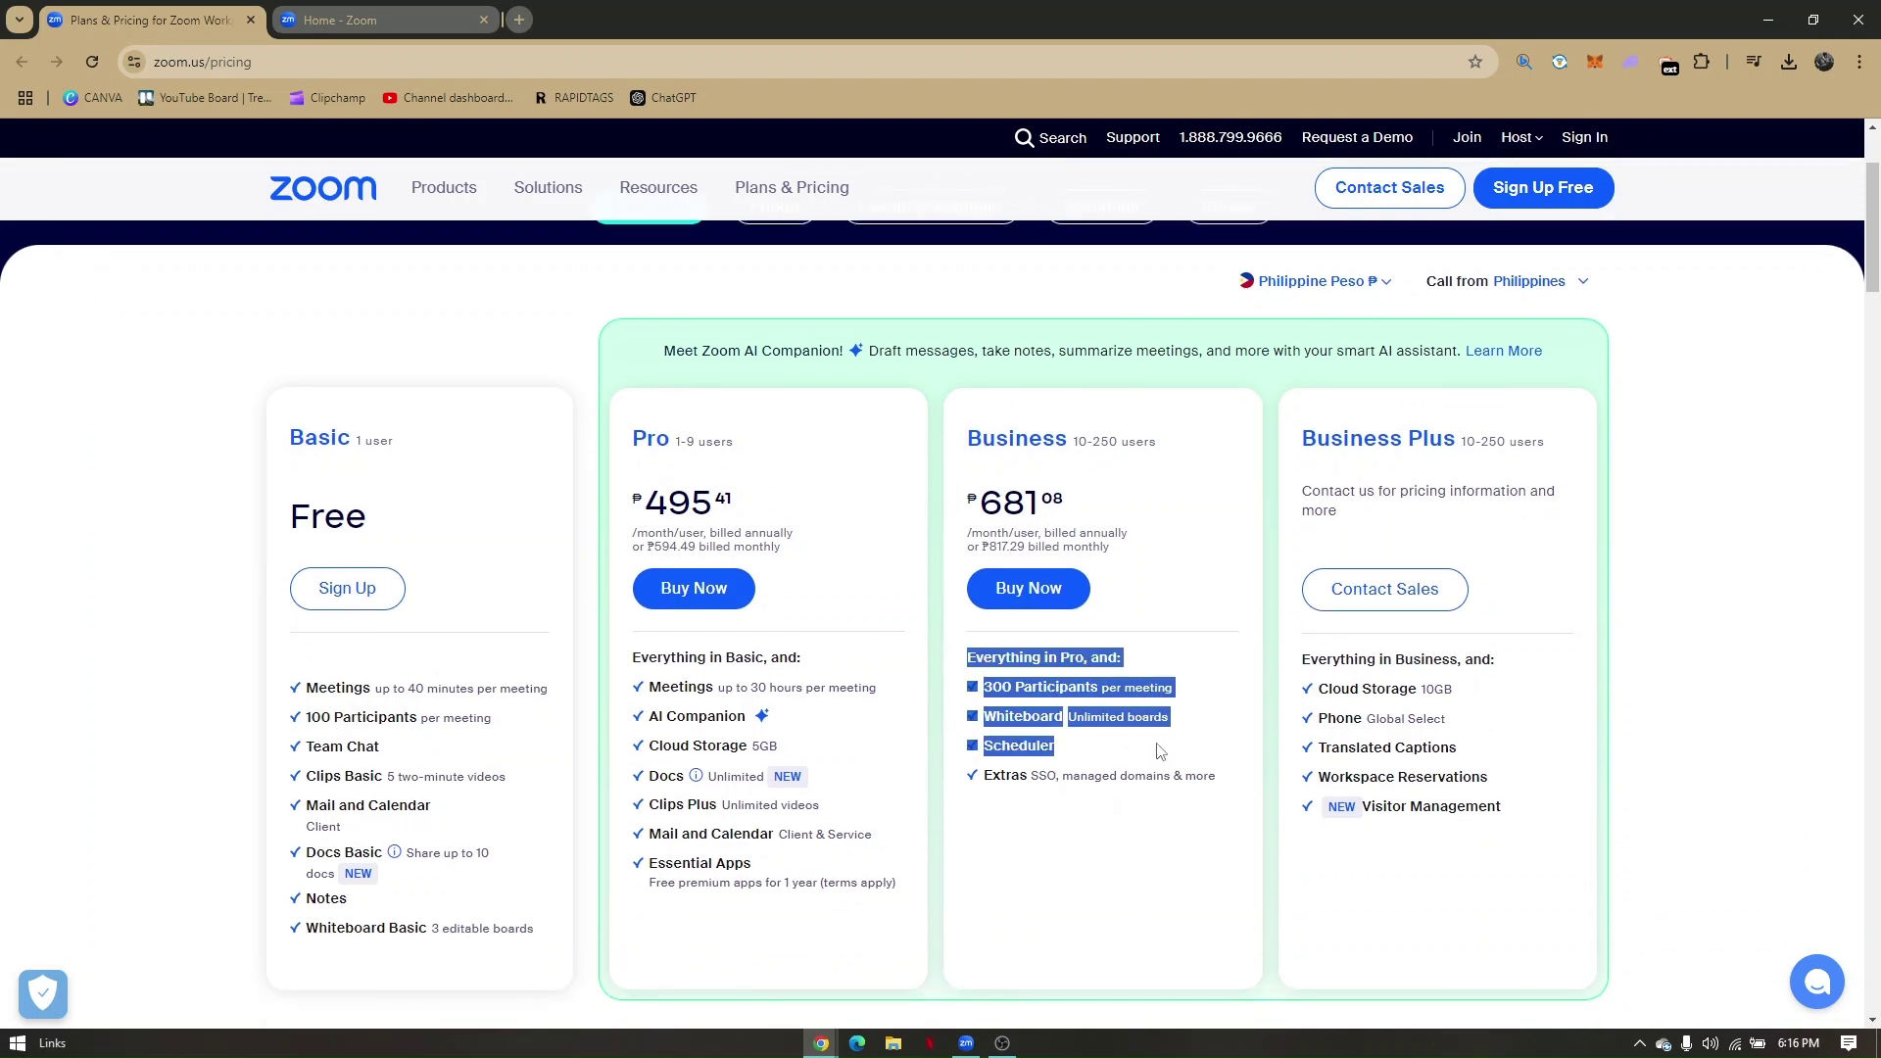
Clear the Business plan selections, including the Phone Global text.
left_click(1339, 777)
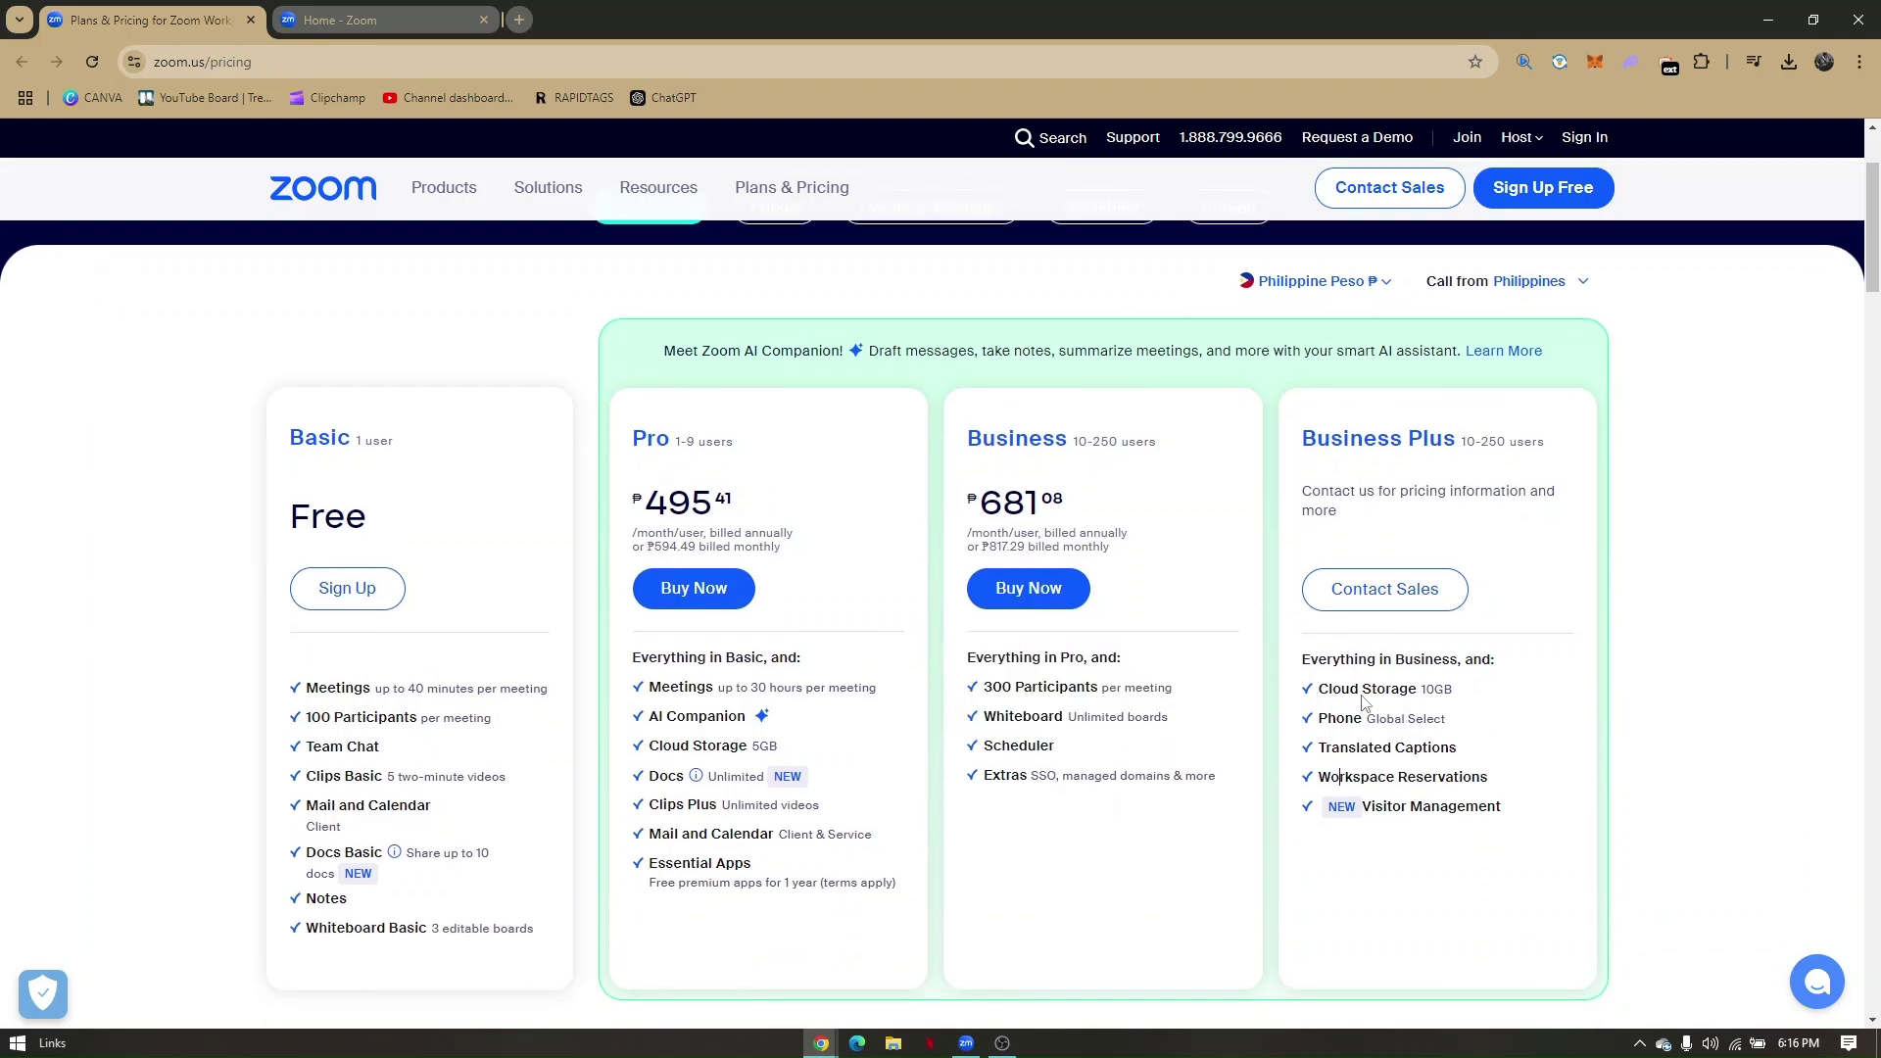
scroll(1398, 686, "up", 1)
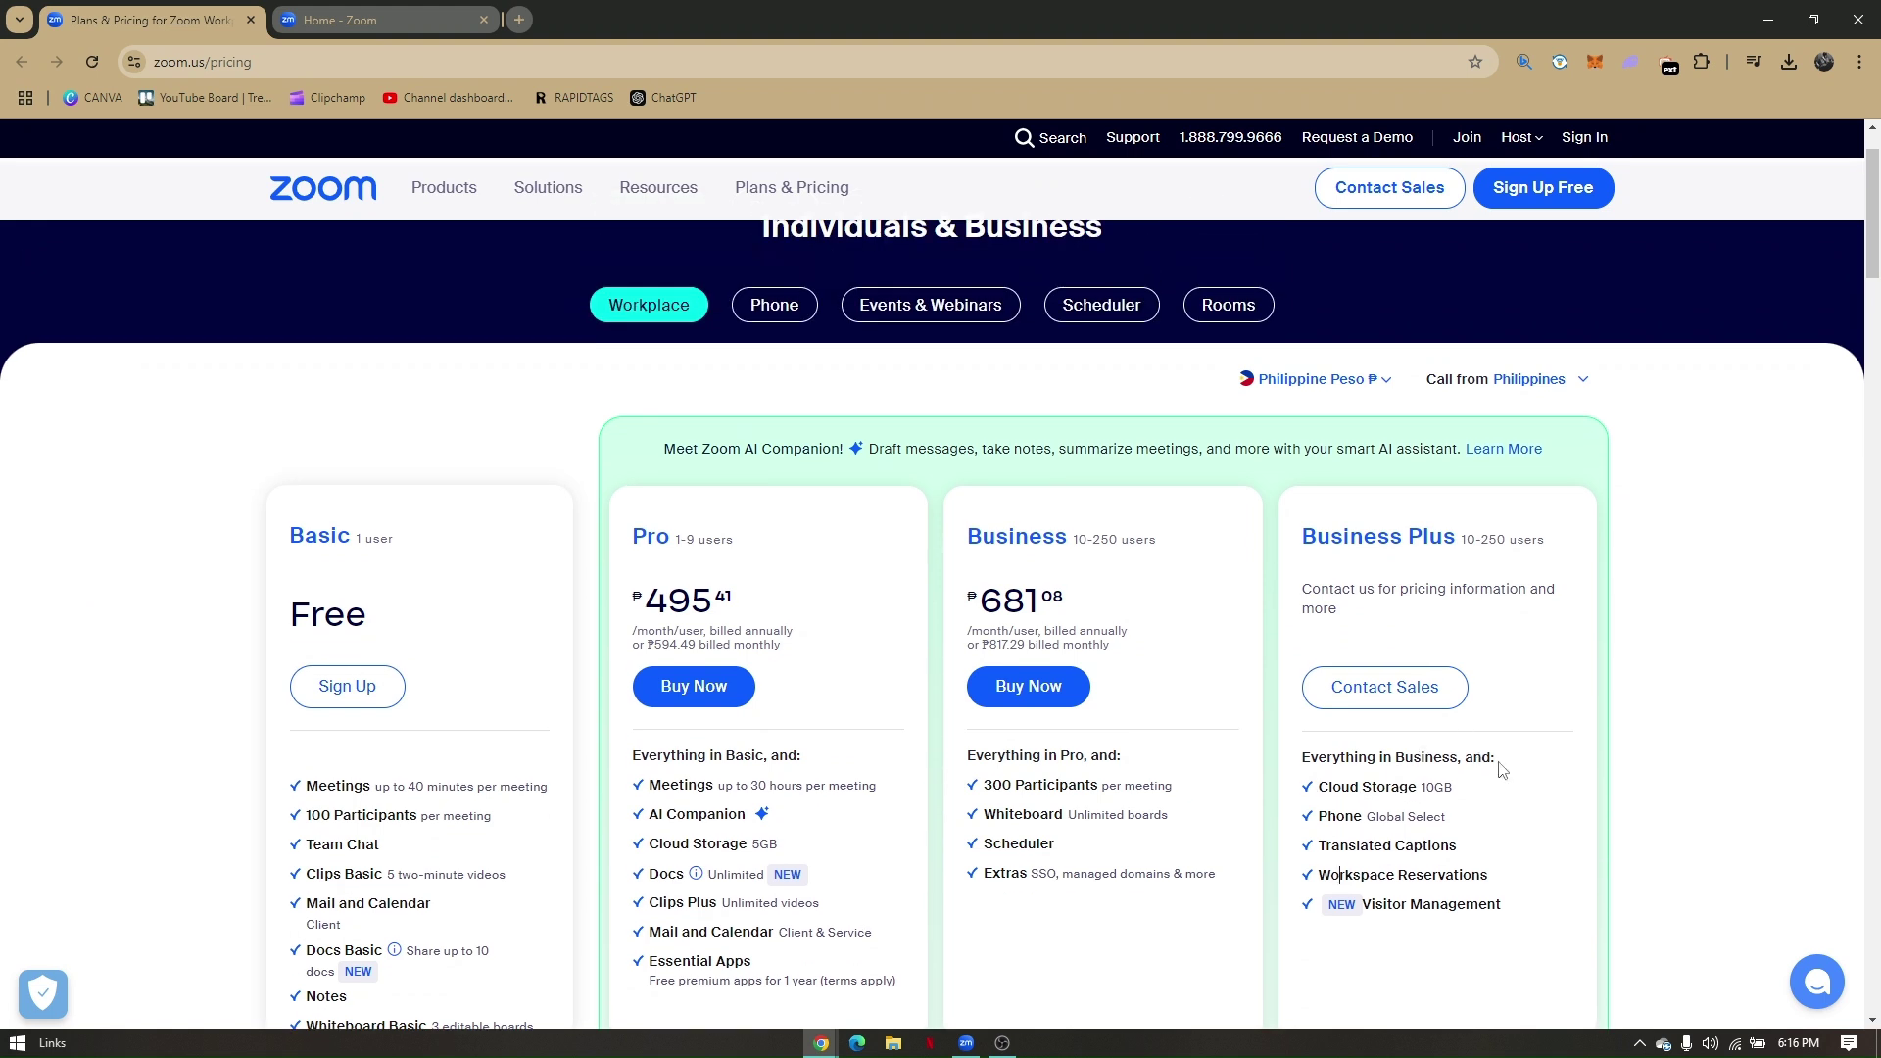
scroll(1452, 795, "down", 1)
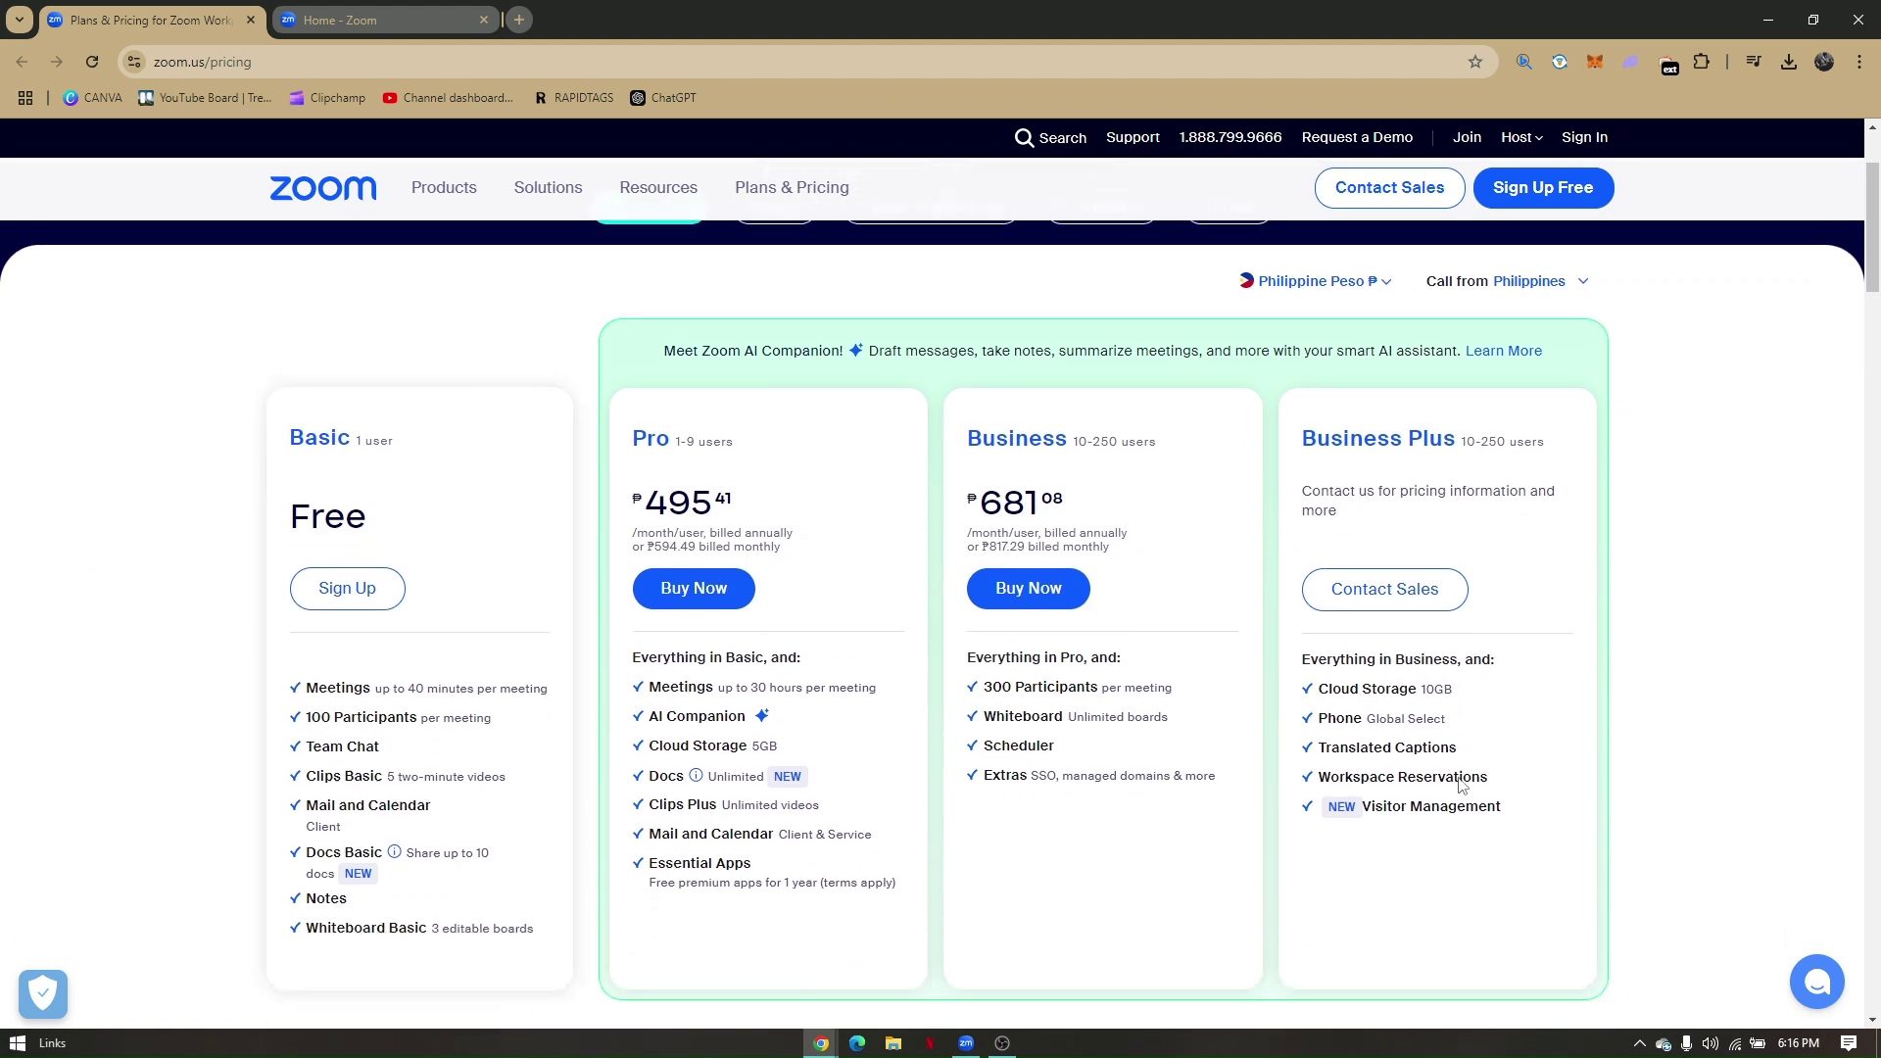
left_click_drag(1408, 720, 1338, 724)
left_click(1338, 725)
scroll(1473, 827, "up", 1)
scroll(1442, 846, "down", 1)
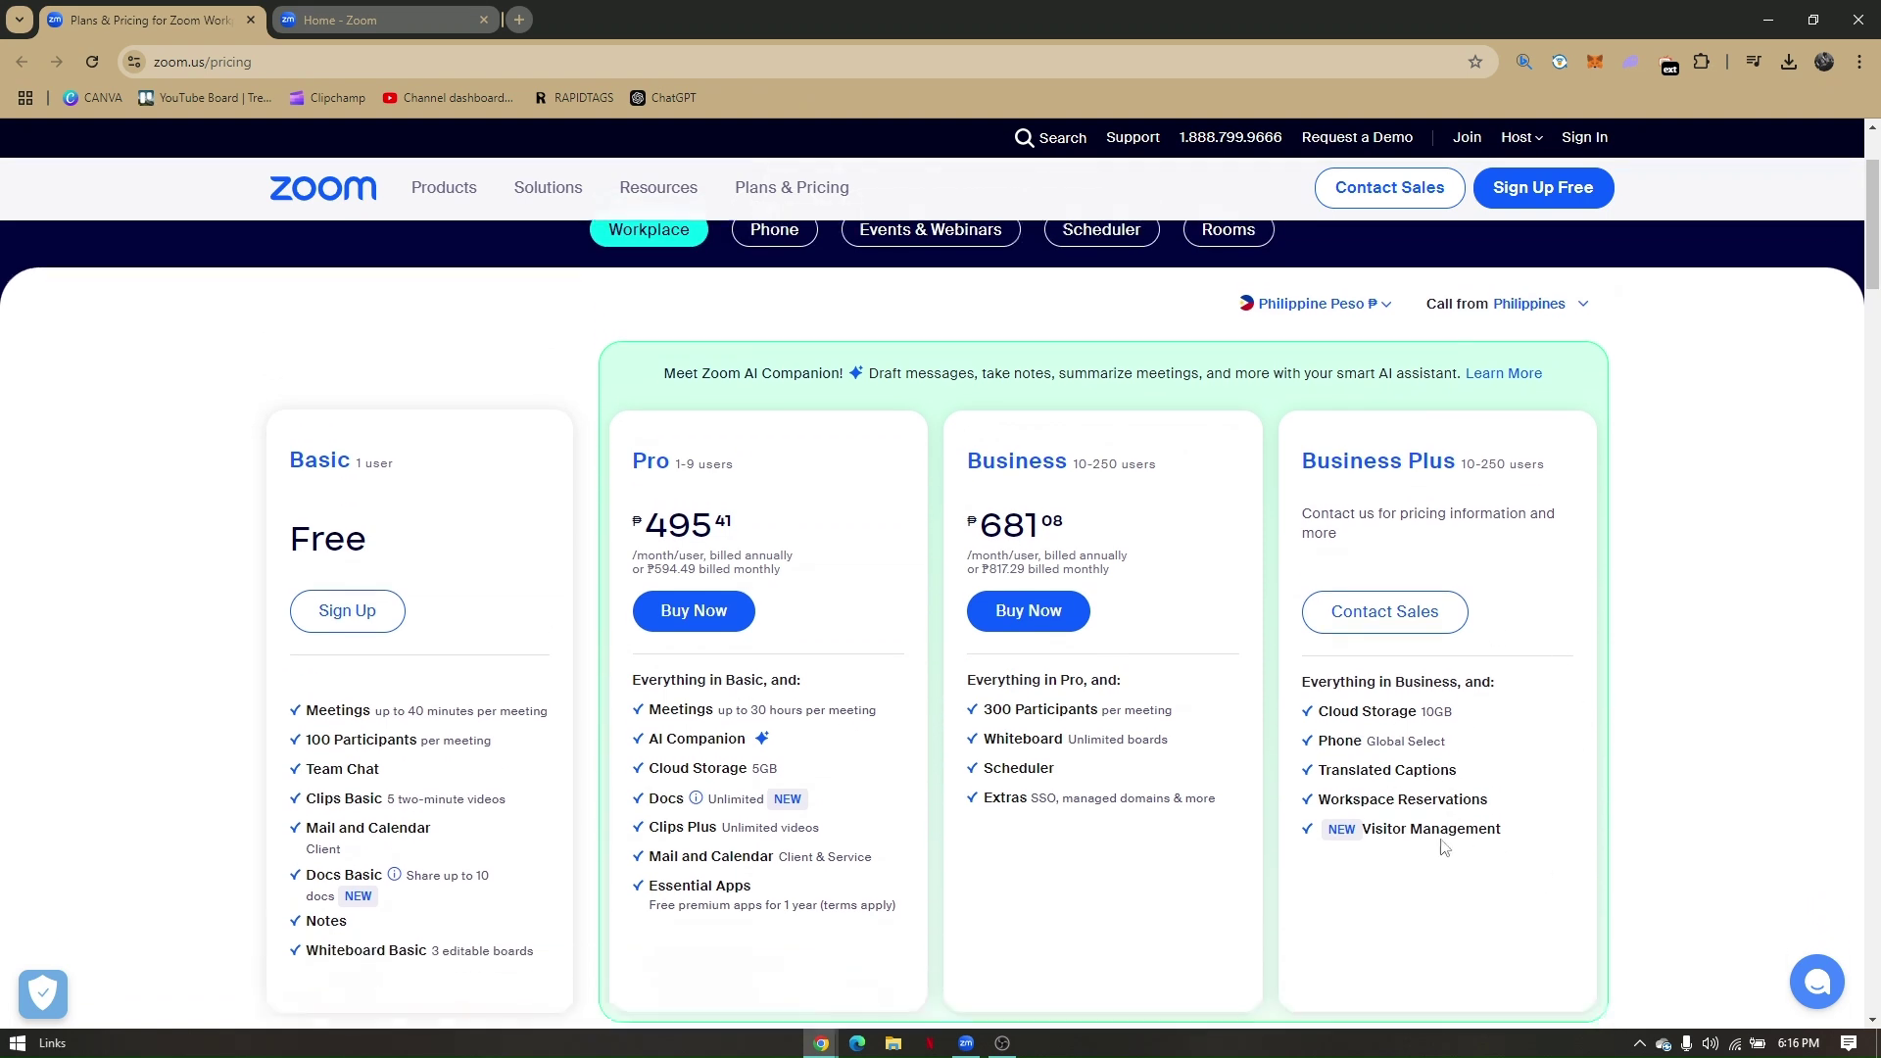
Highlight Business Plus details: NEW Visitor Management, the heading and 10–250 users.
triple_click(1430, 809)
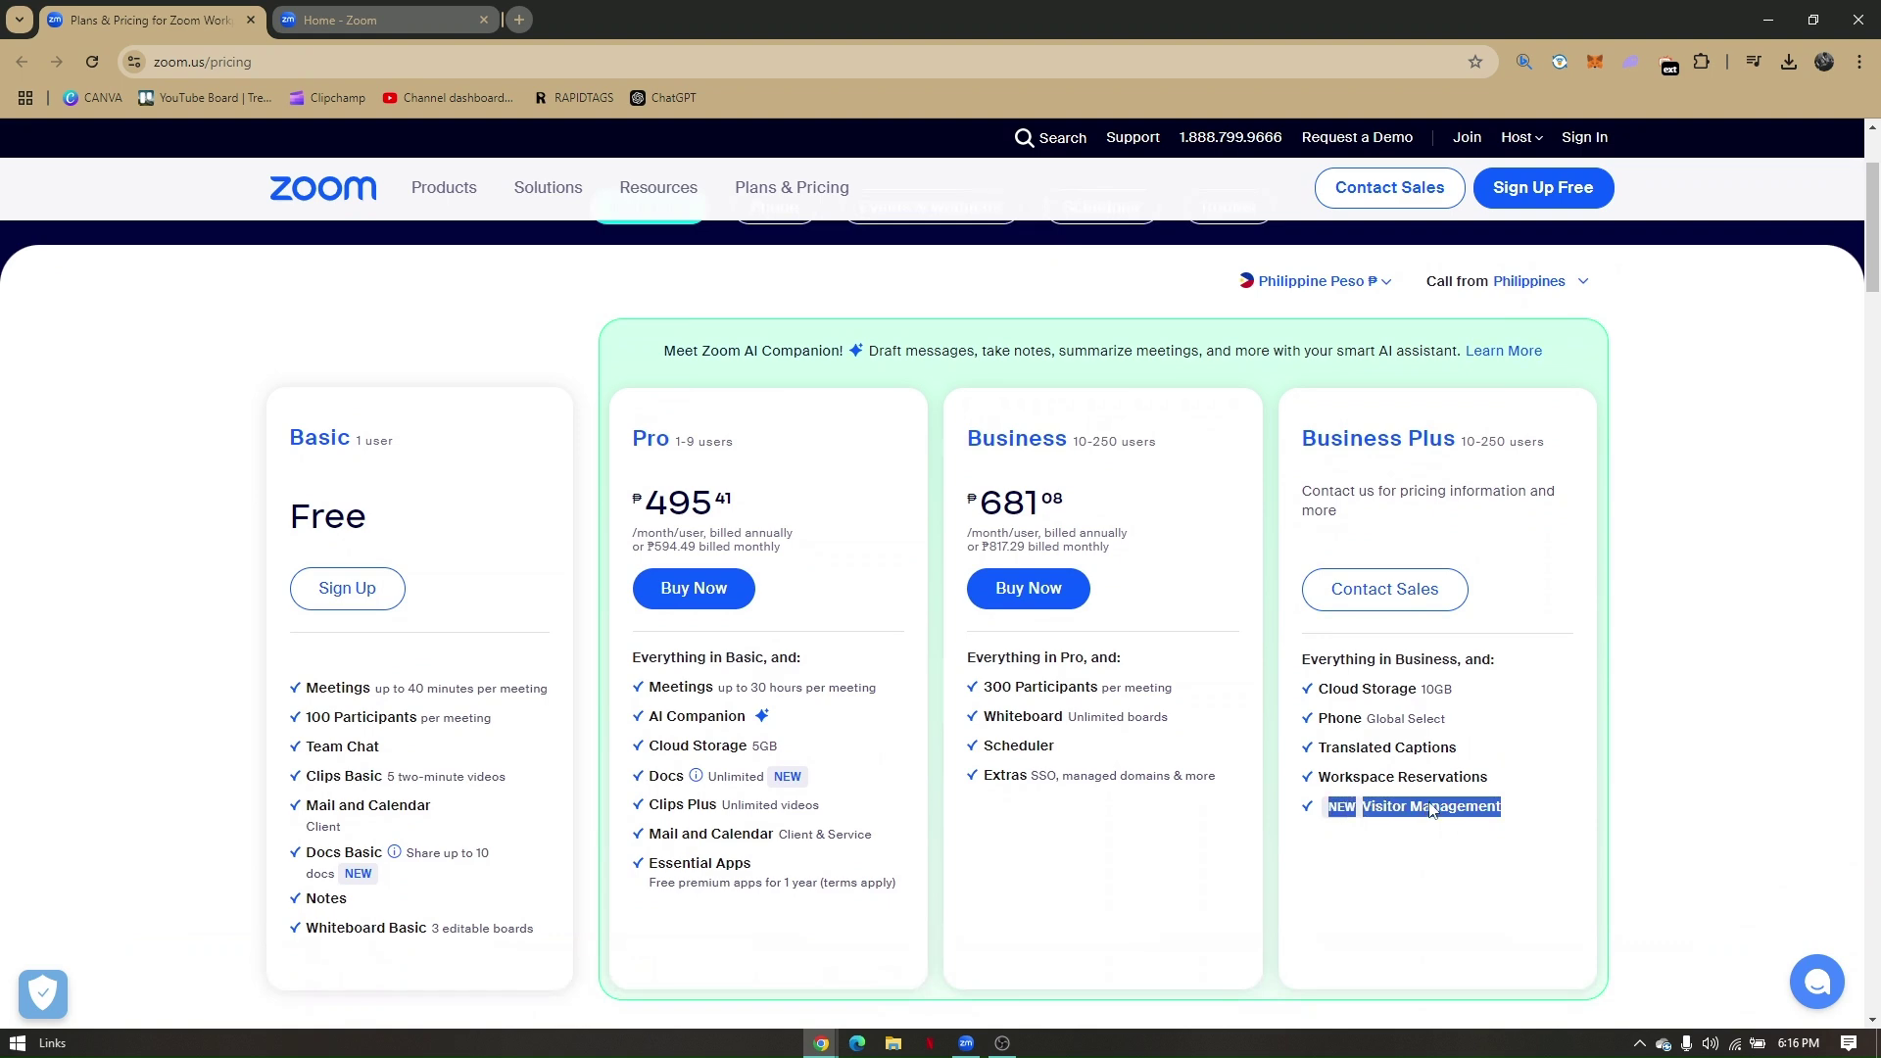
scroll(1445, 809, "up", 2)
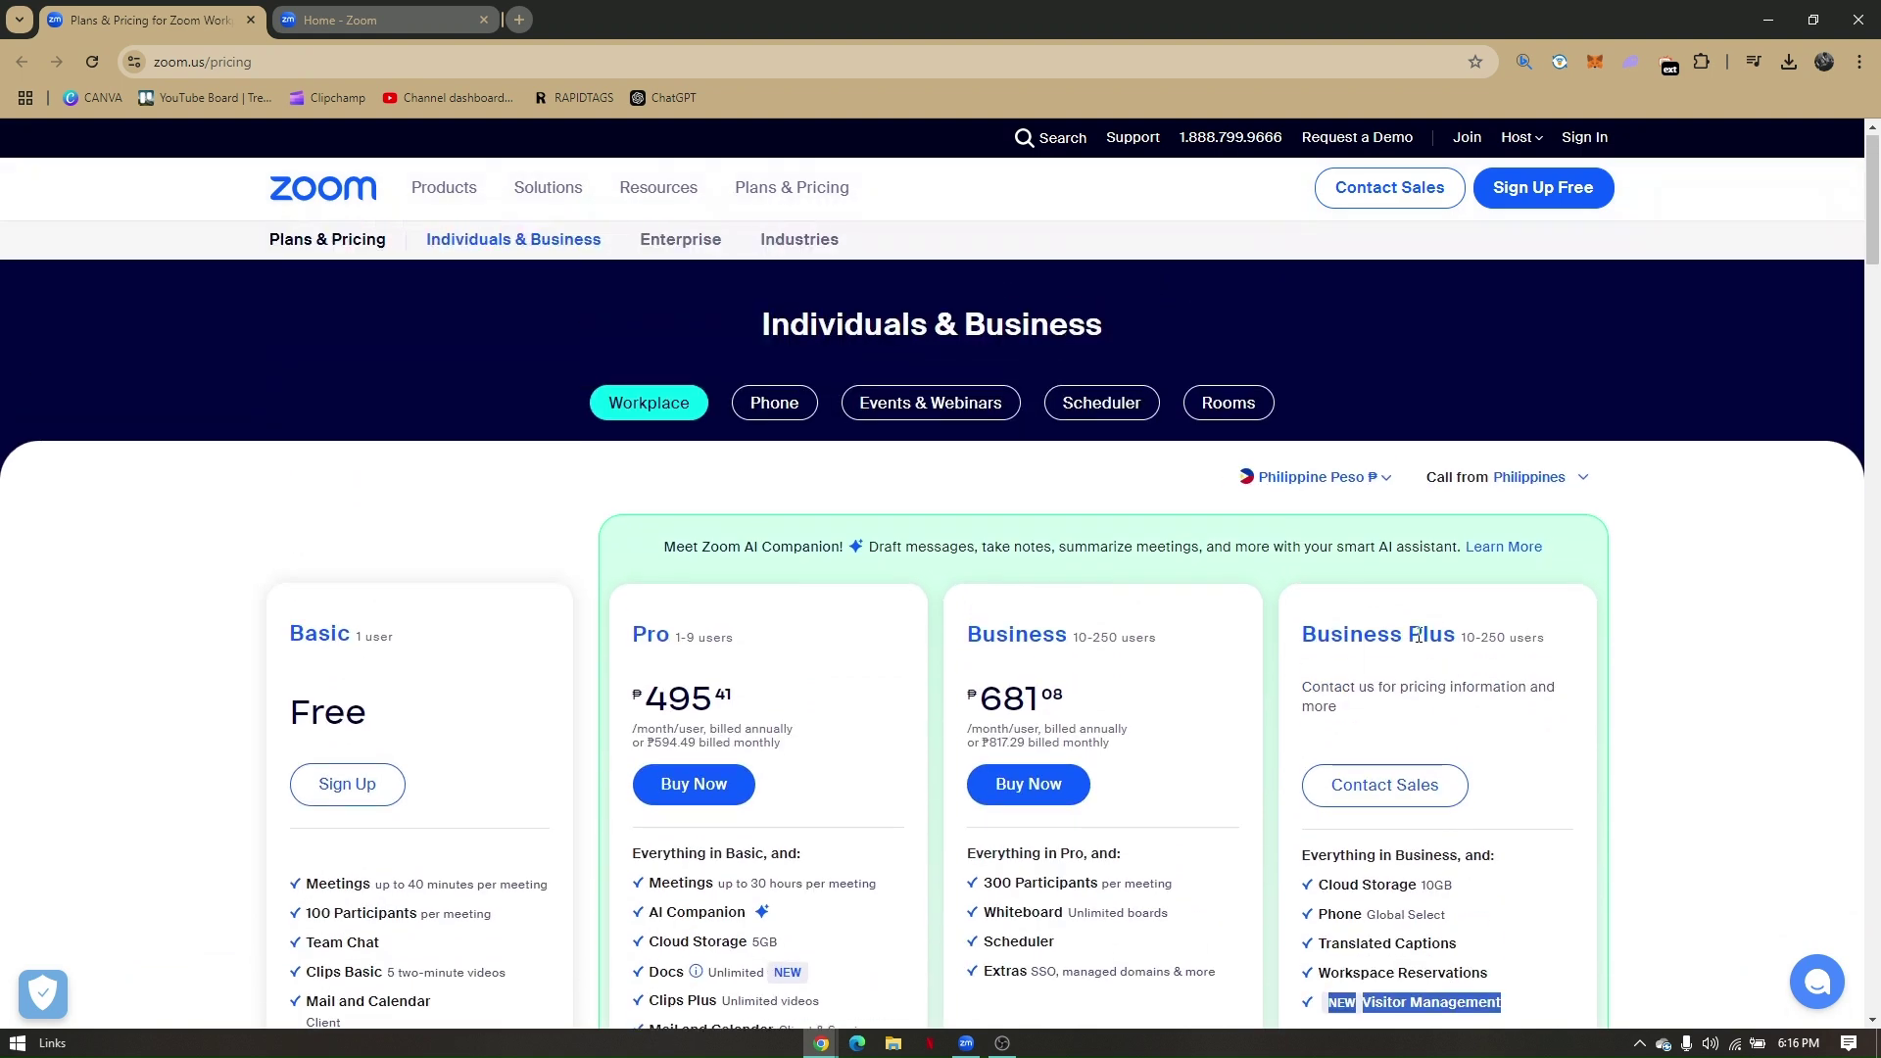
triple_click(1419, 635)
left_click(1481, 635)
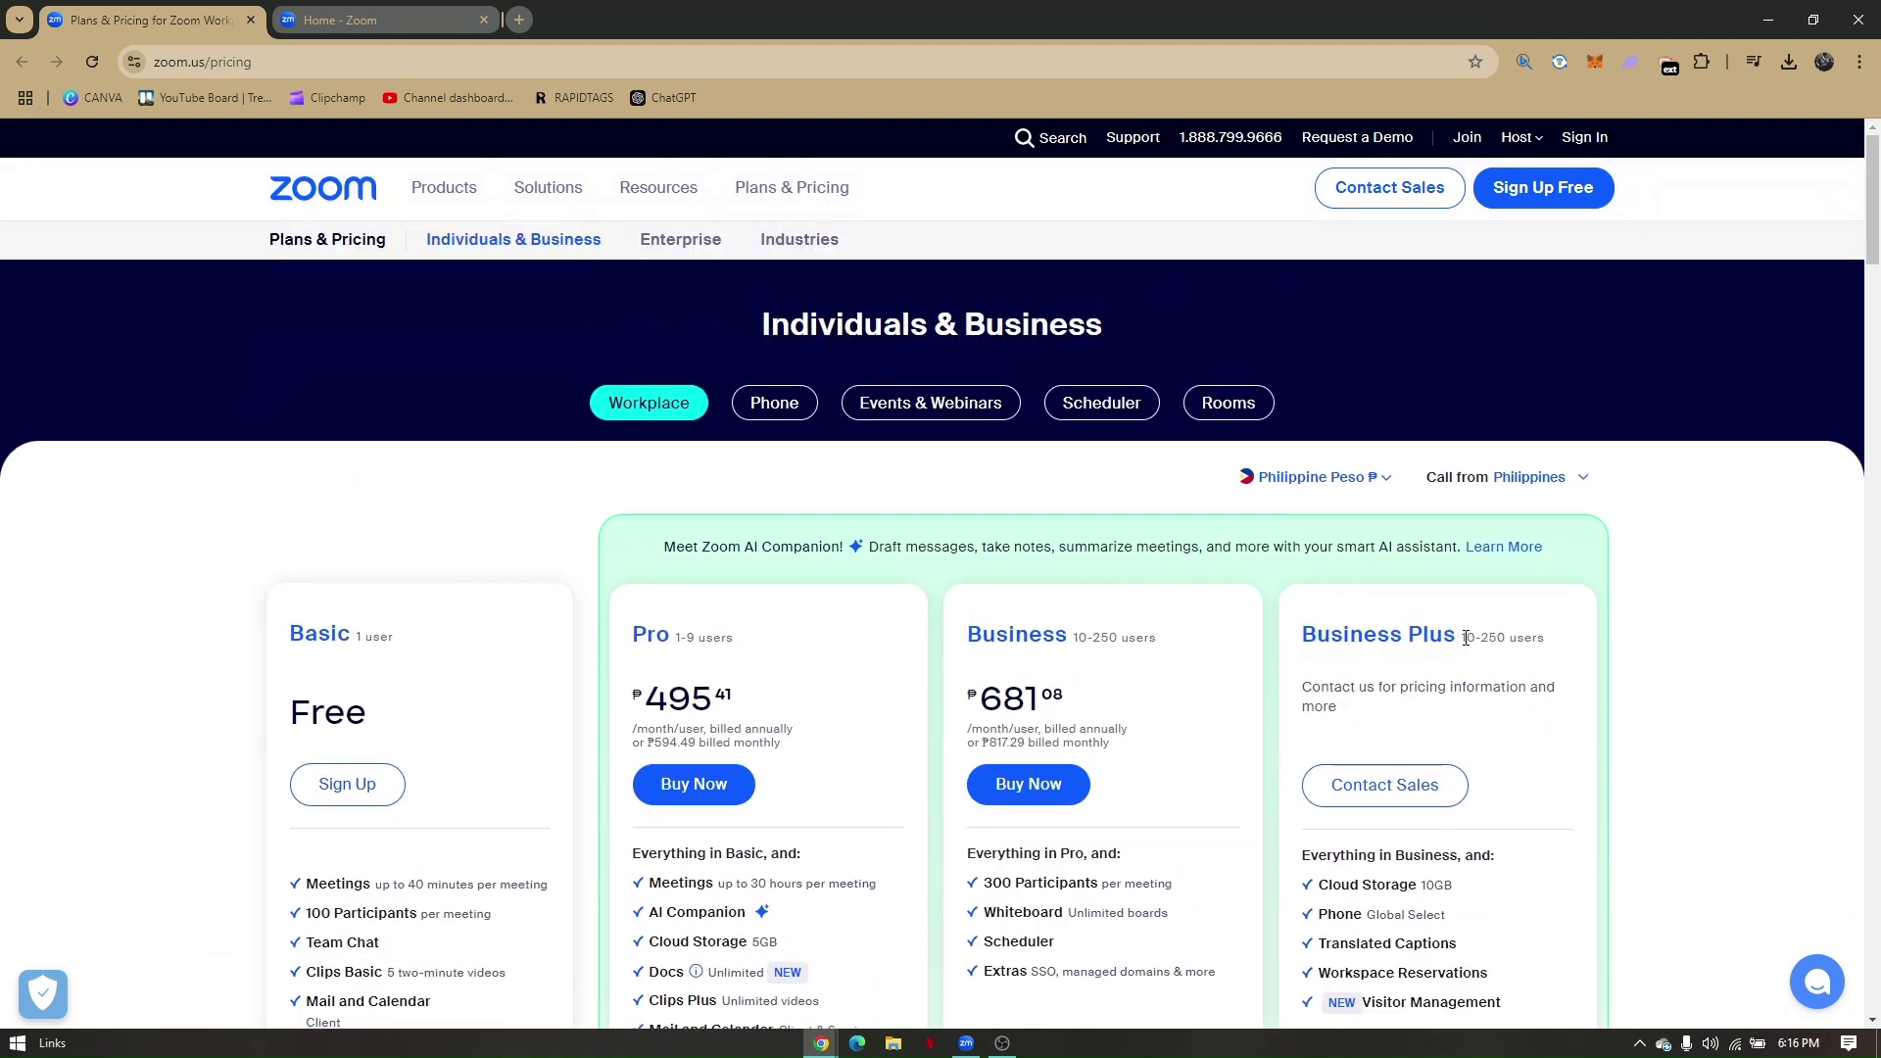
left_click_drag(1465, 637, 1547, 645)
scroll(1372, 650, "down", 1)
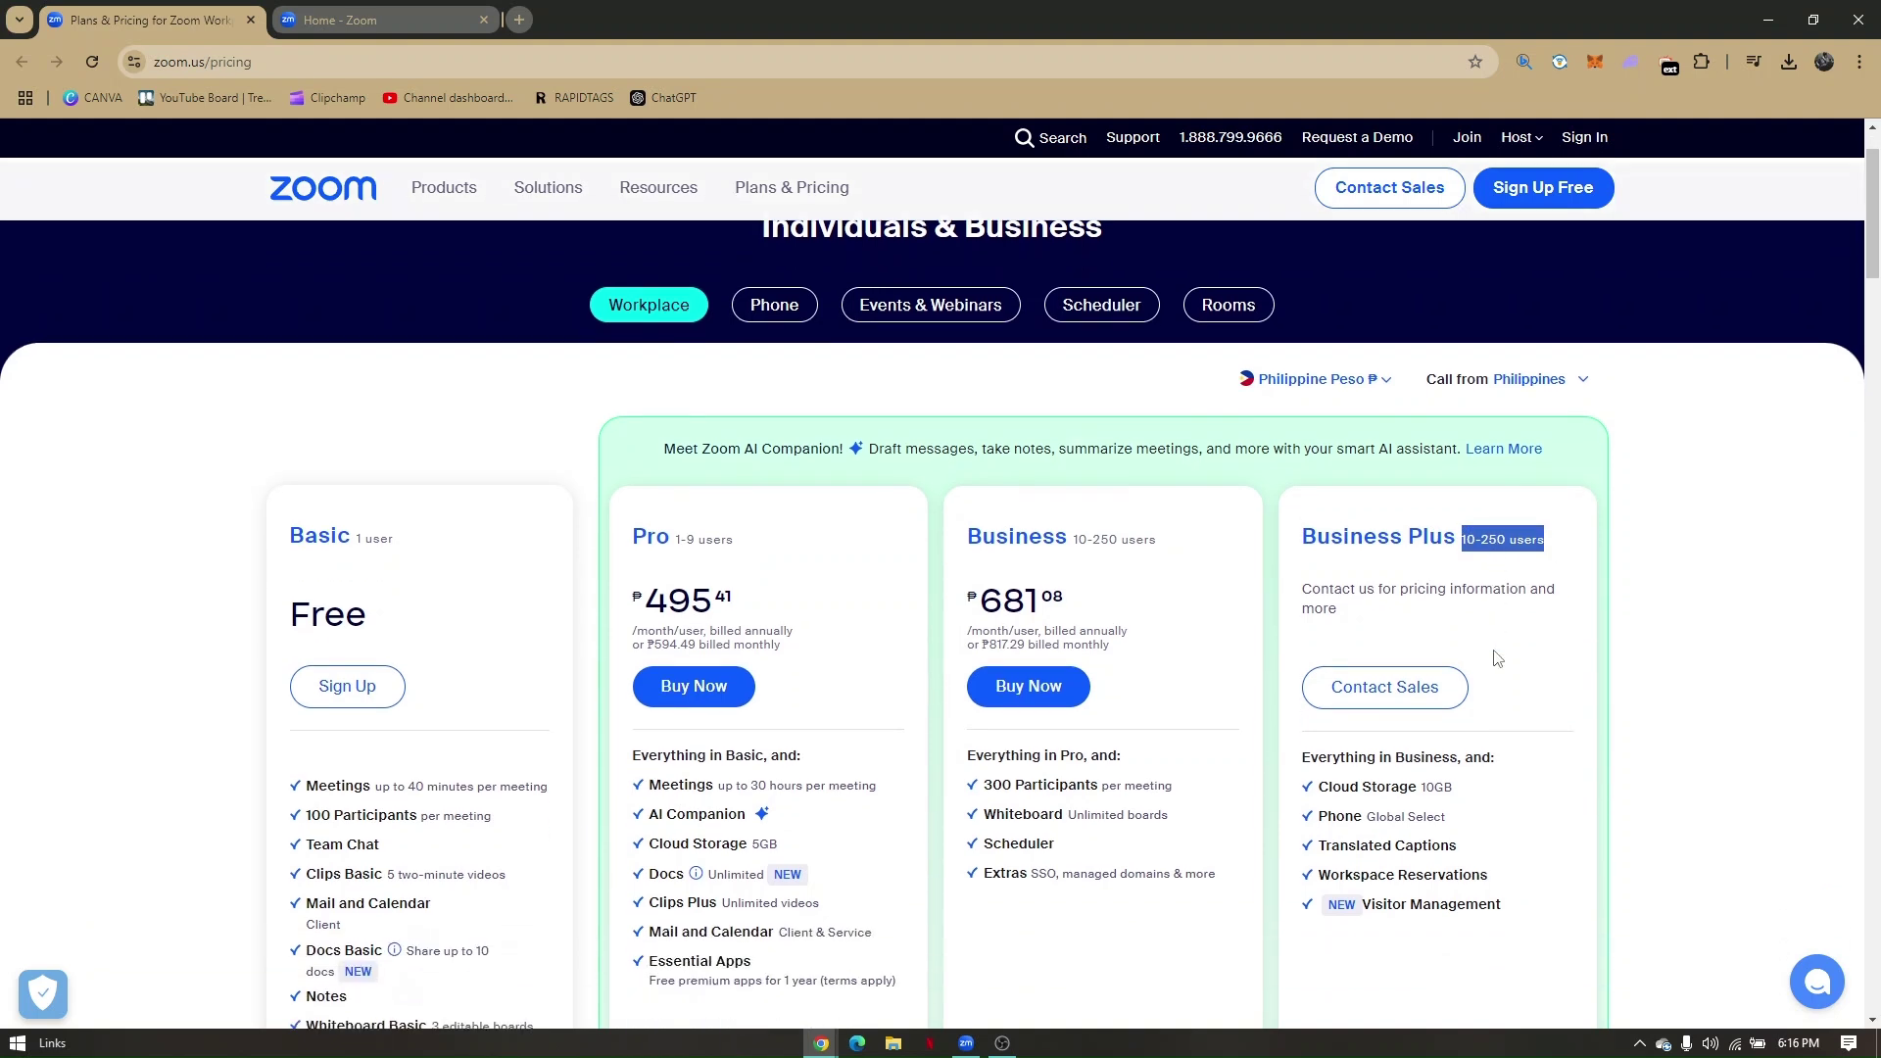
scroll(1372, 650, "up", 1)
left_click(1372, 657)
scroll(1372, 666, "down", 1)
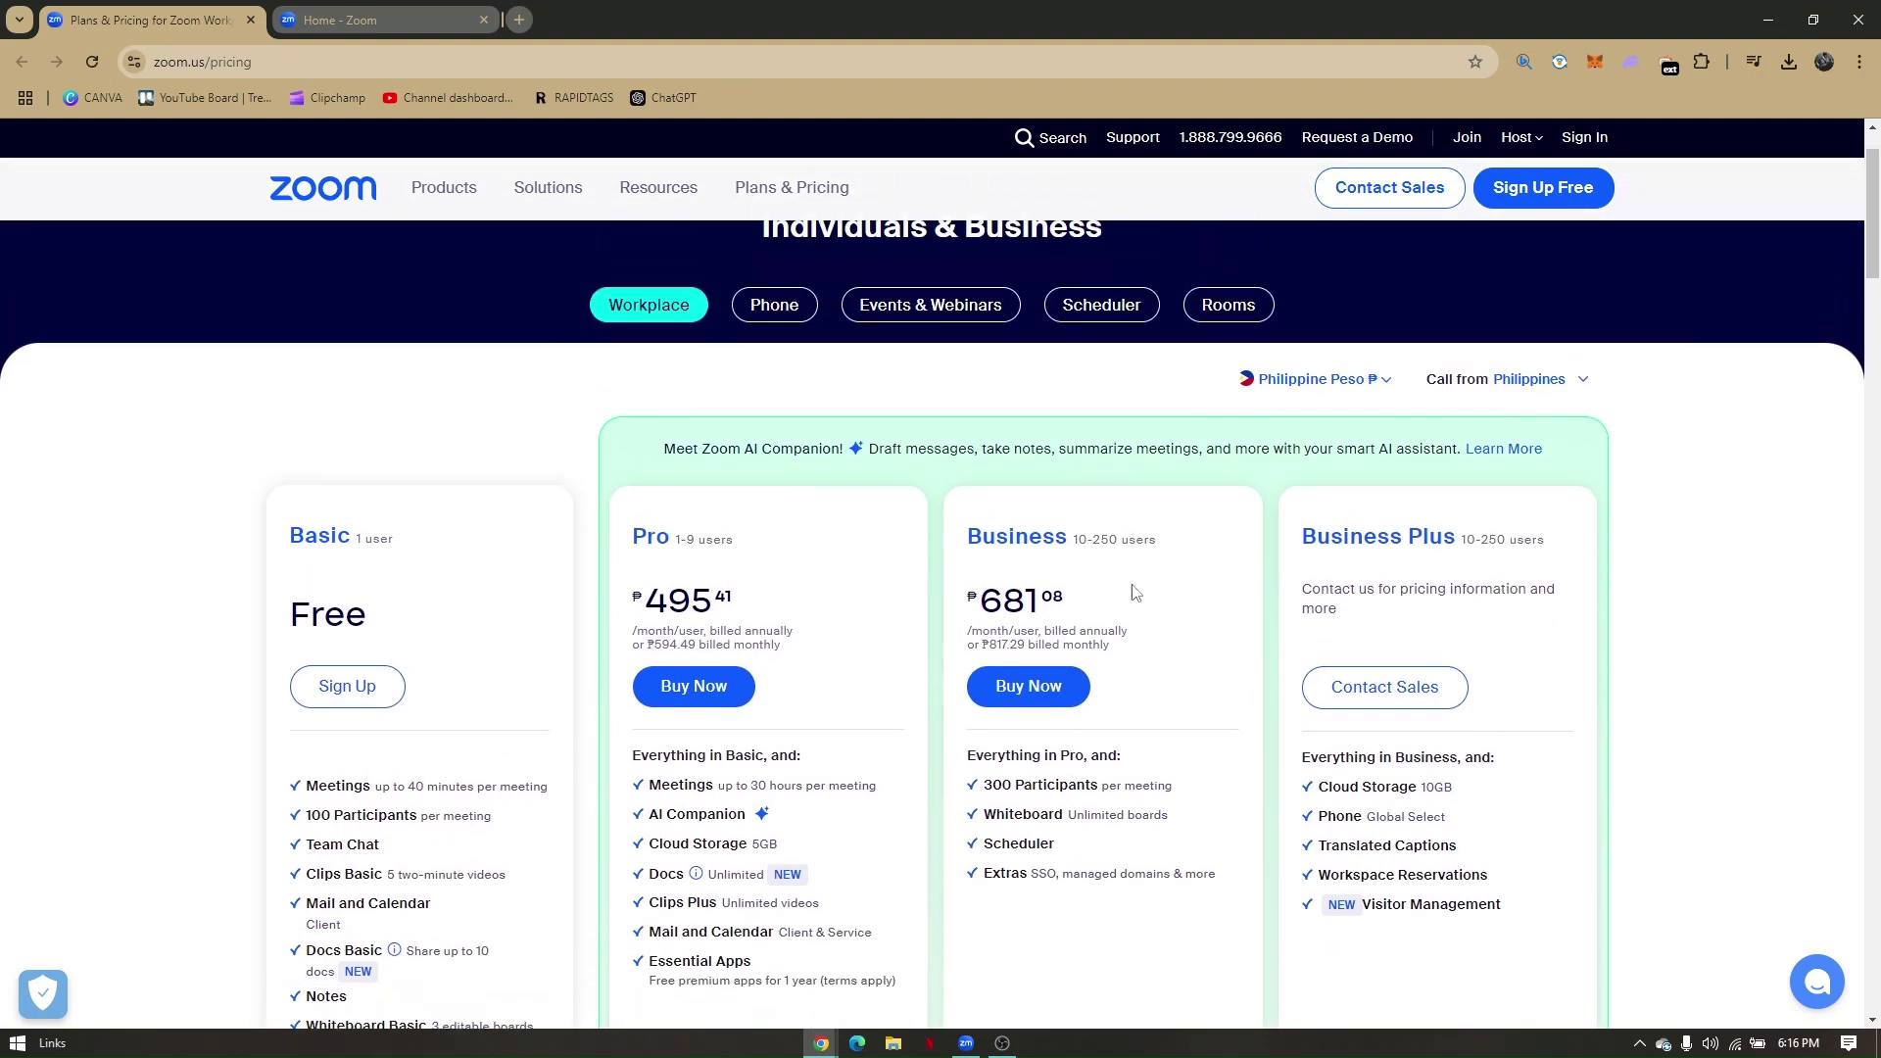
scroll(431, 573, "down", 1)
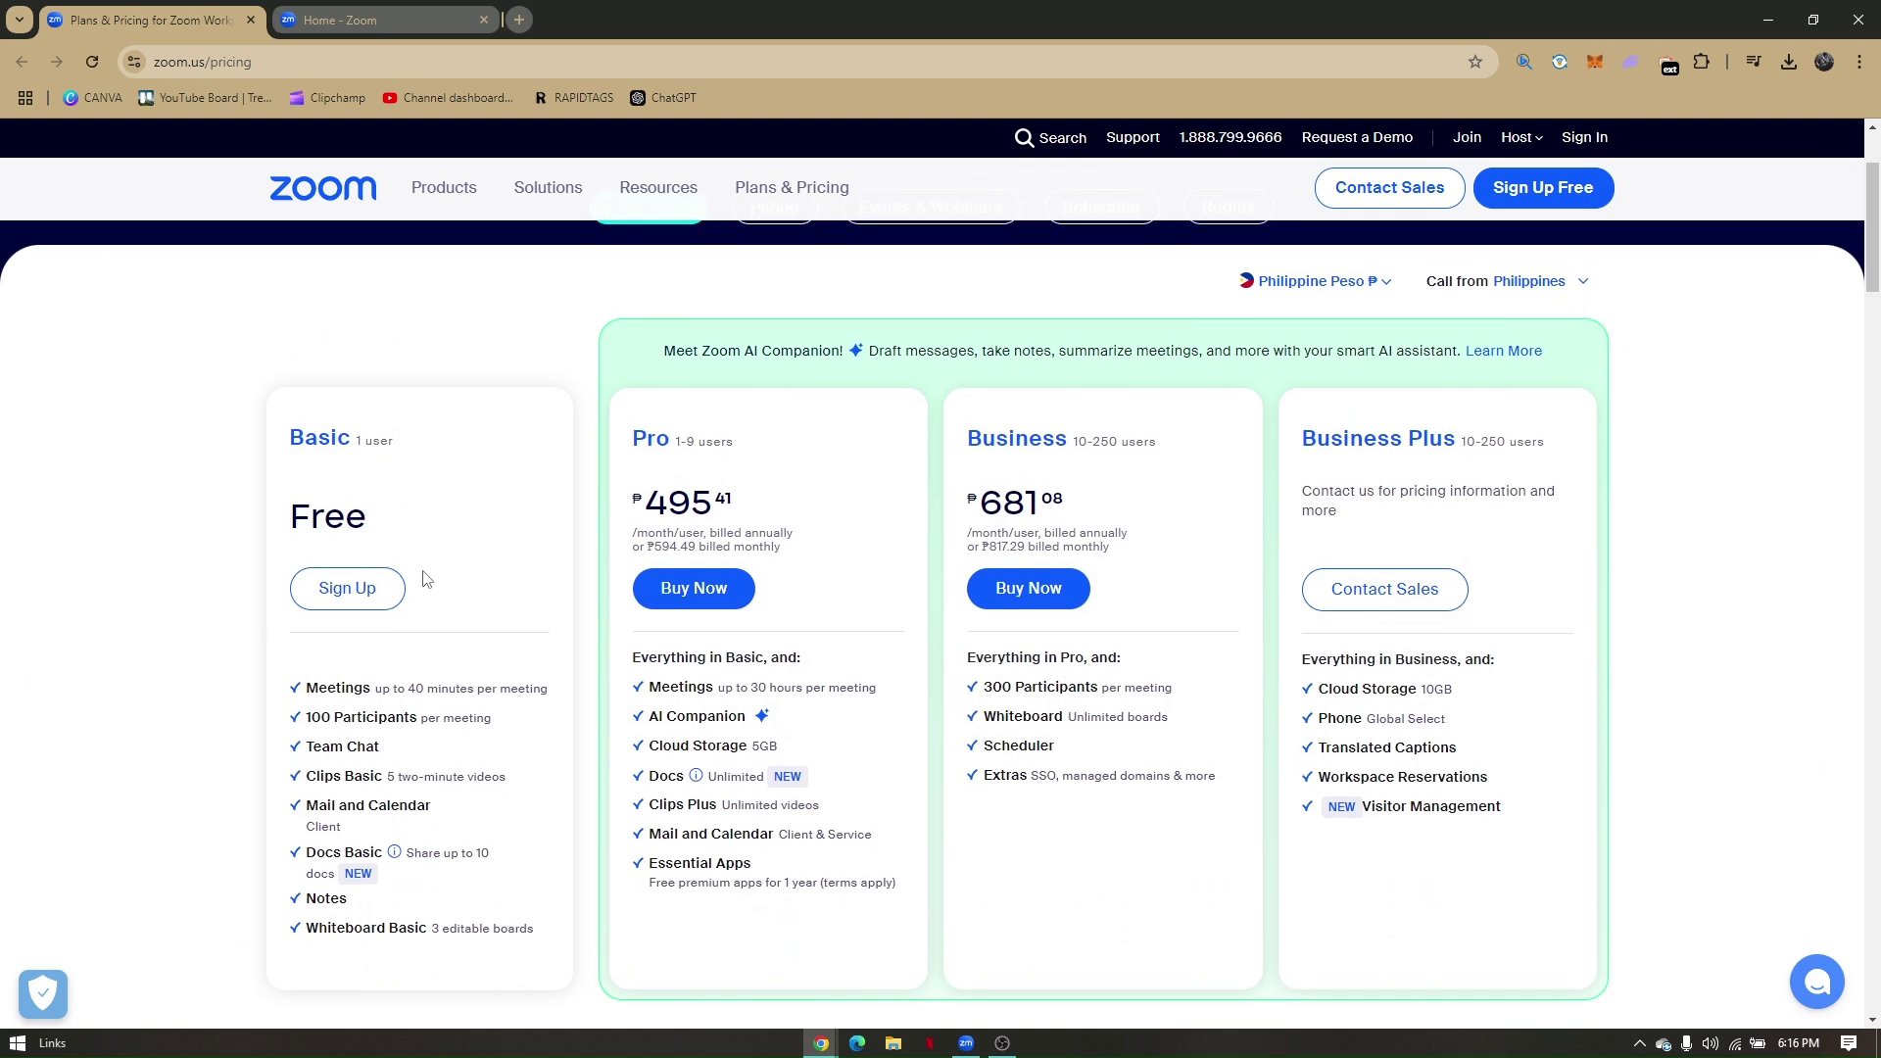
Select the words 'Free' and 'Basic' in the Basic plan card, then clear them.
double_click(342, 510)
double_click(328, 440)
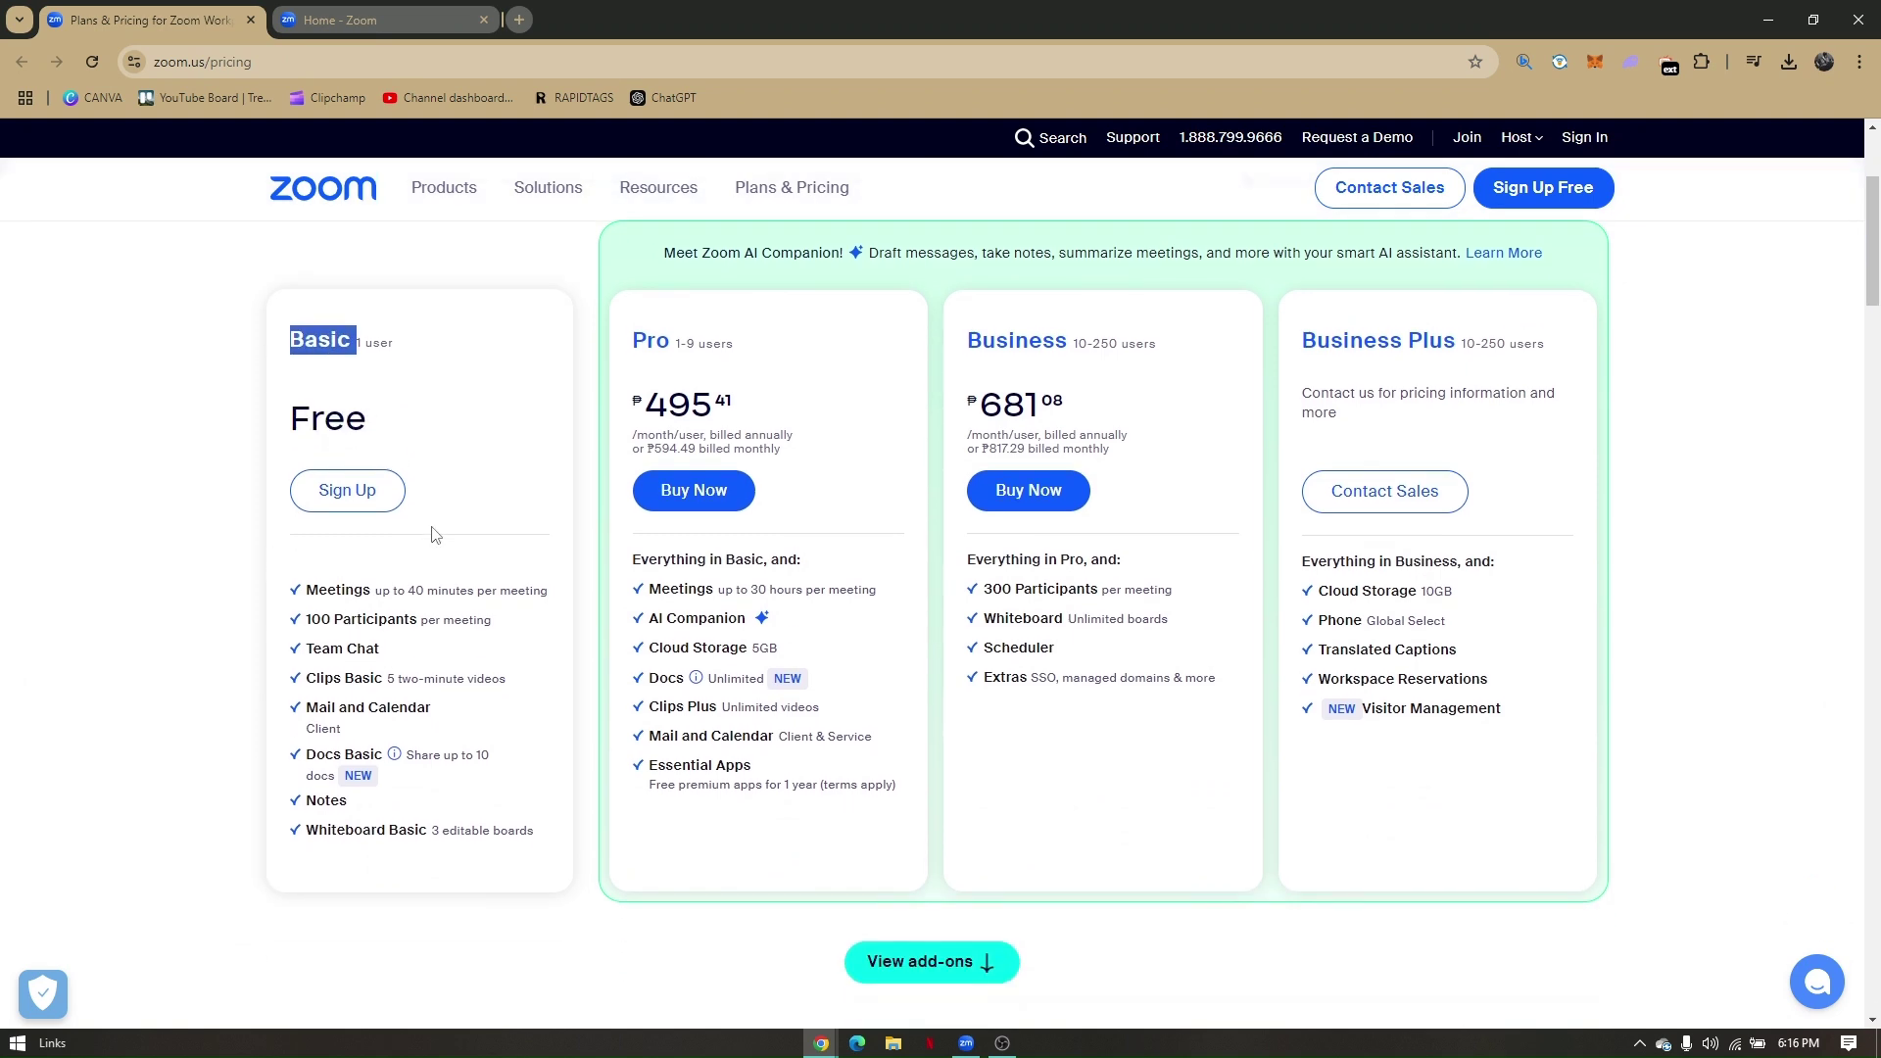
left_click(432, 532)
scroll(474, 525, "up", 2)
scroll(809, 569, "down", 2)
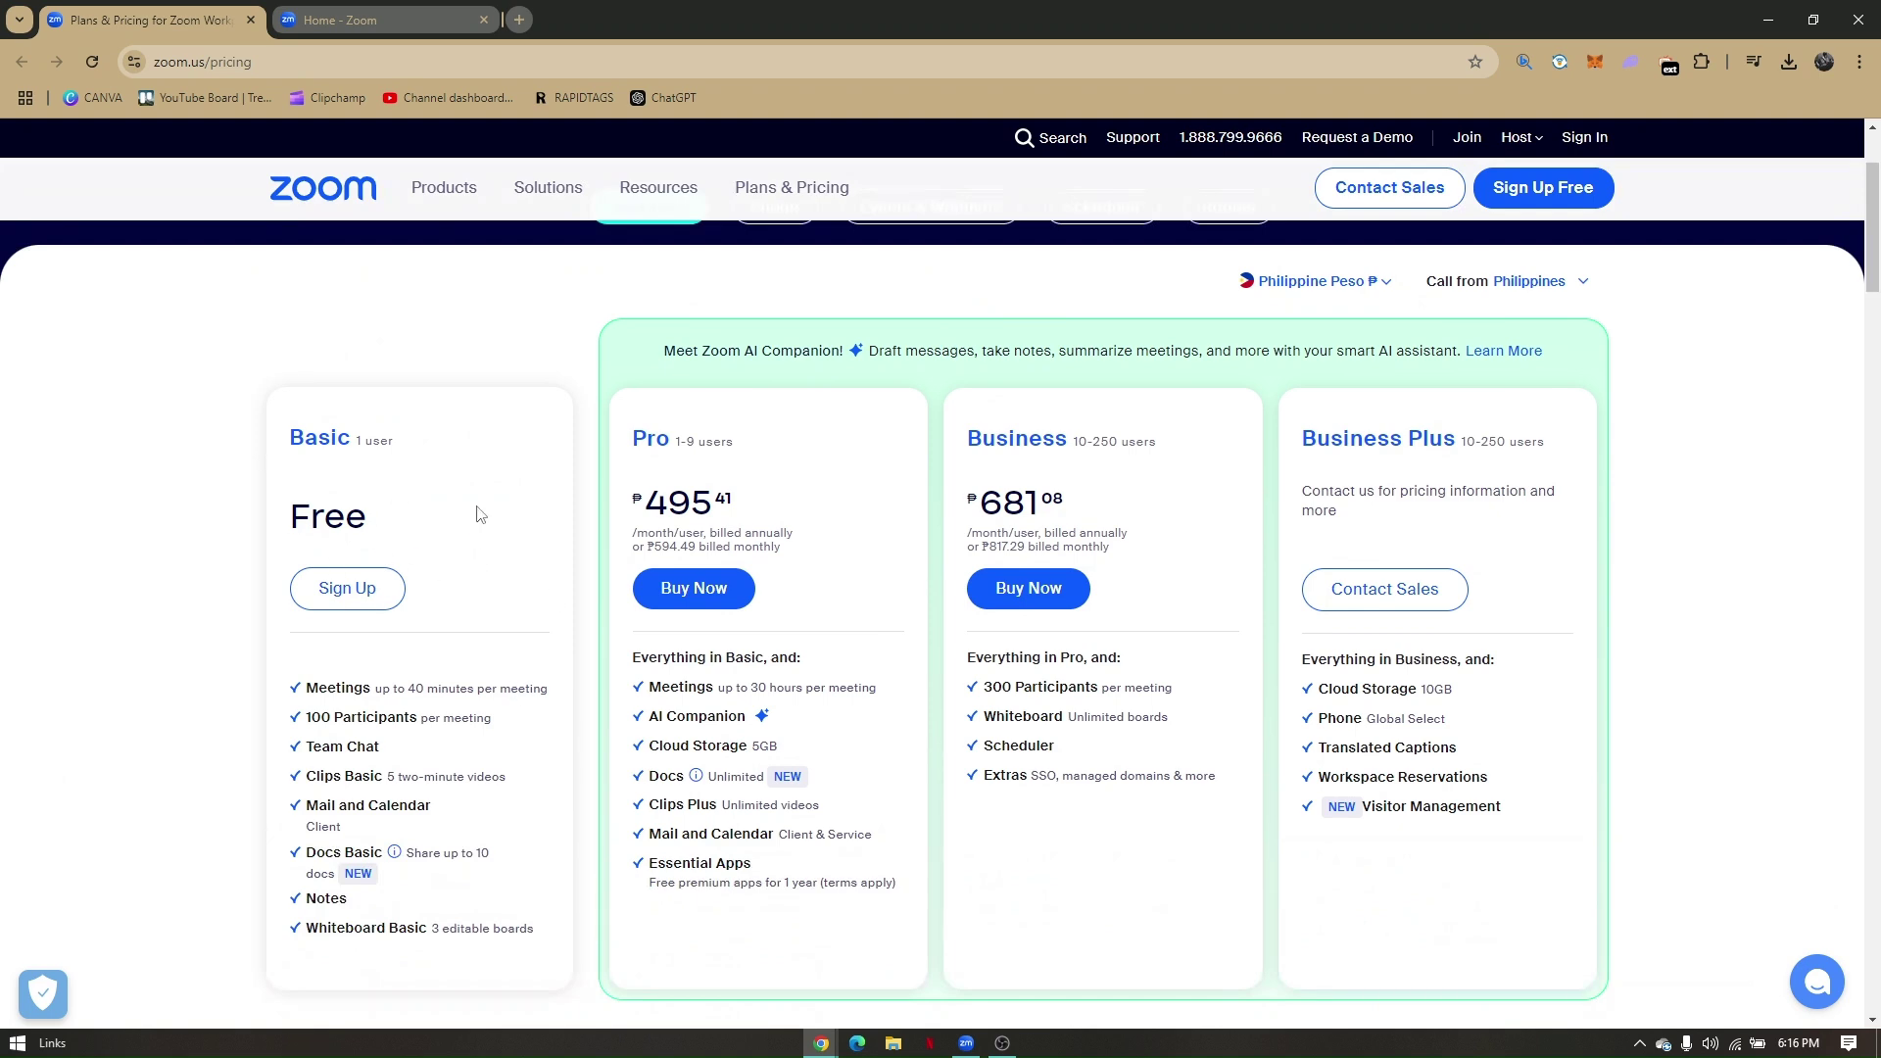
scroll(459, 521, "up", 2)
scroll(453, 514, "down", 3)
scroll(449, 509, "up", 3)
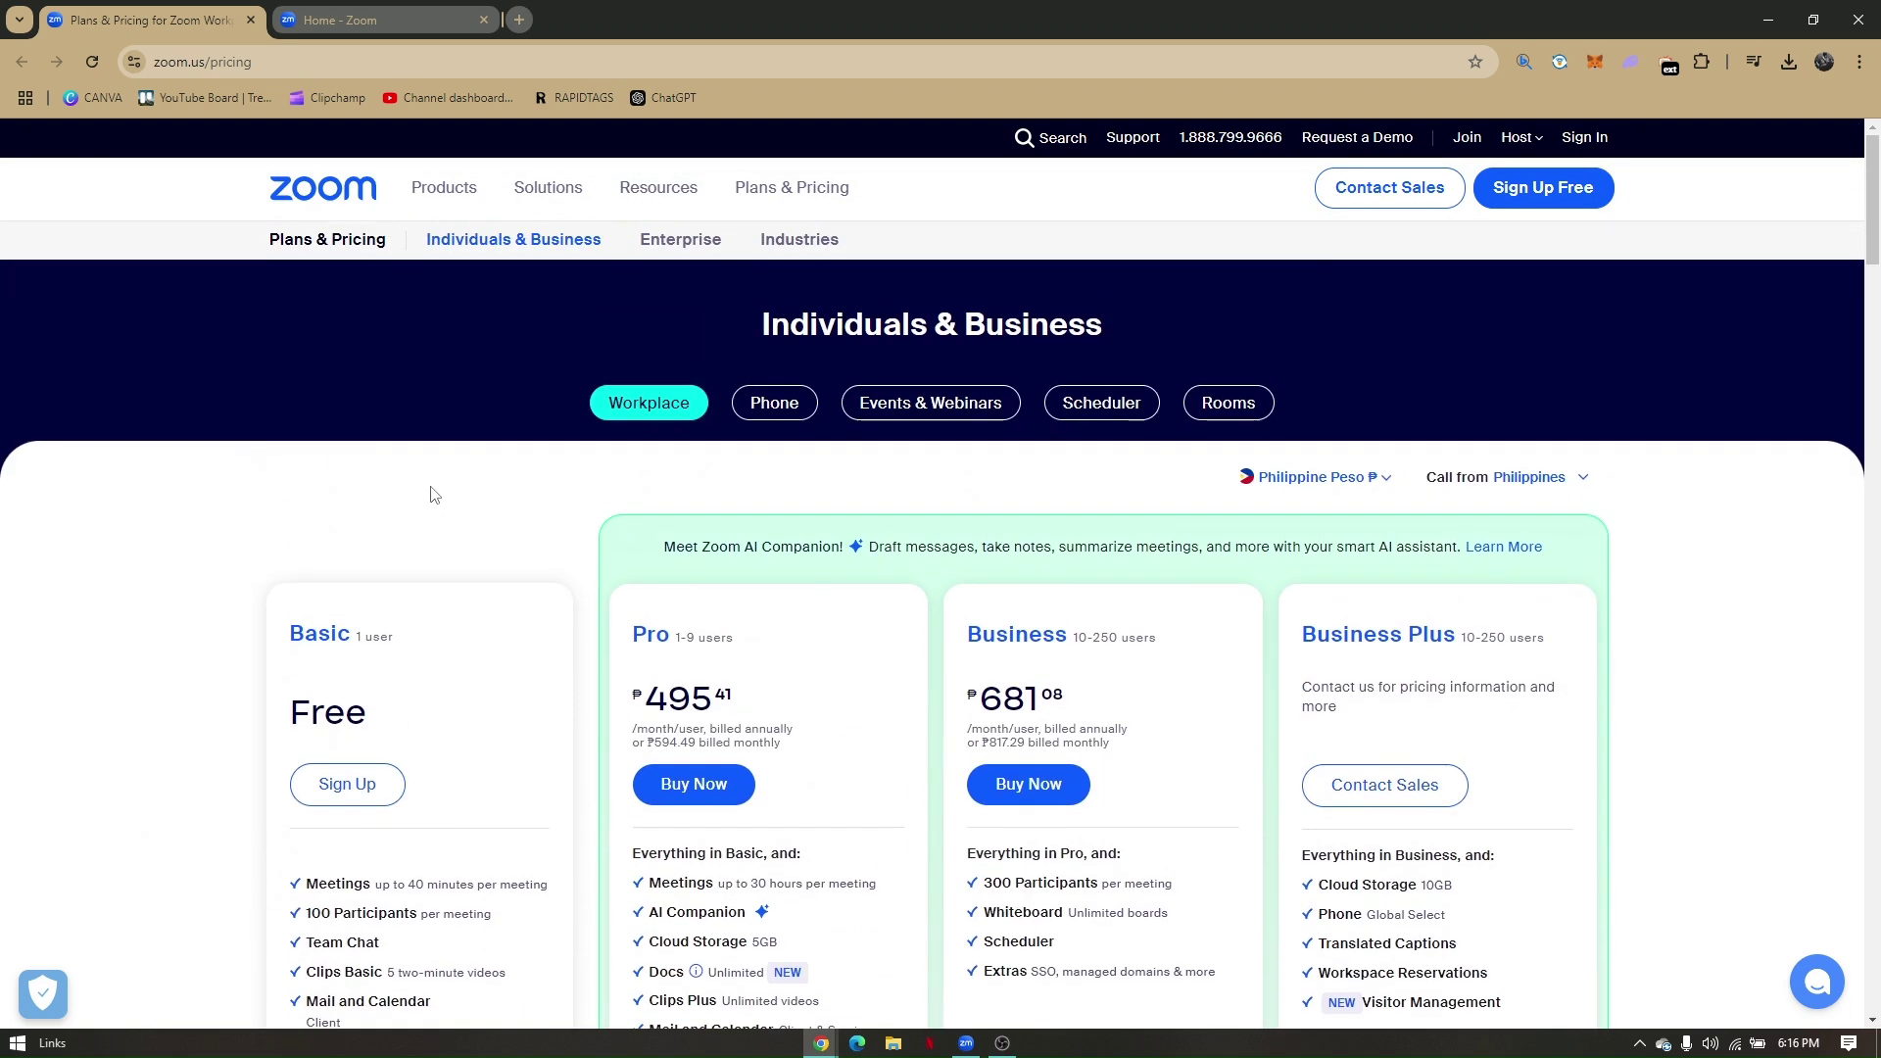
Bring Zoom Workplace to the front full-screen and open its Join meeting dialog.
left_click(399, 12)
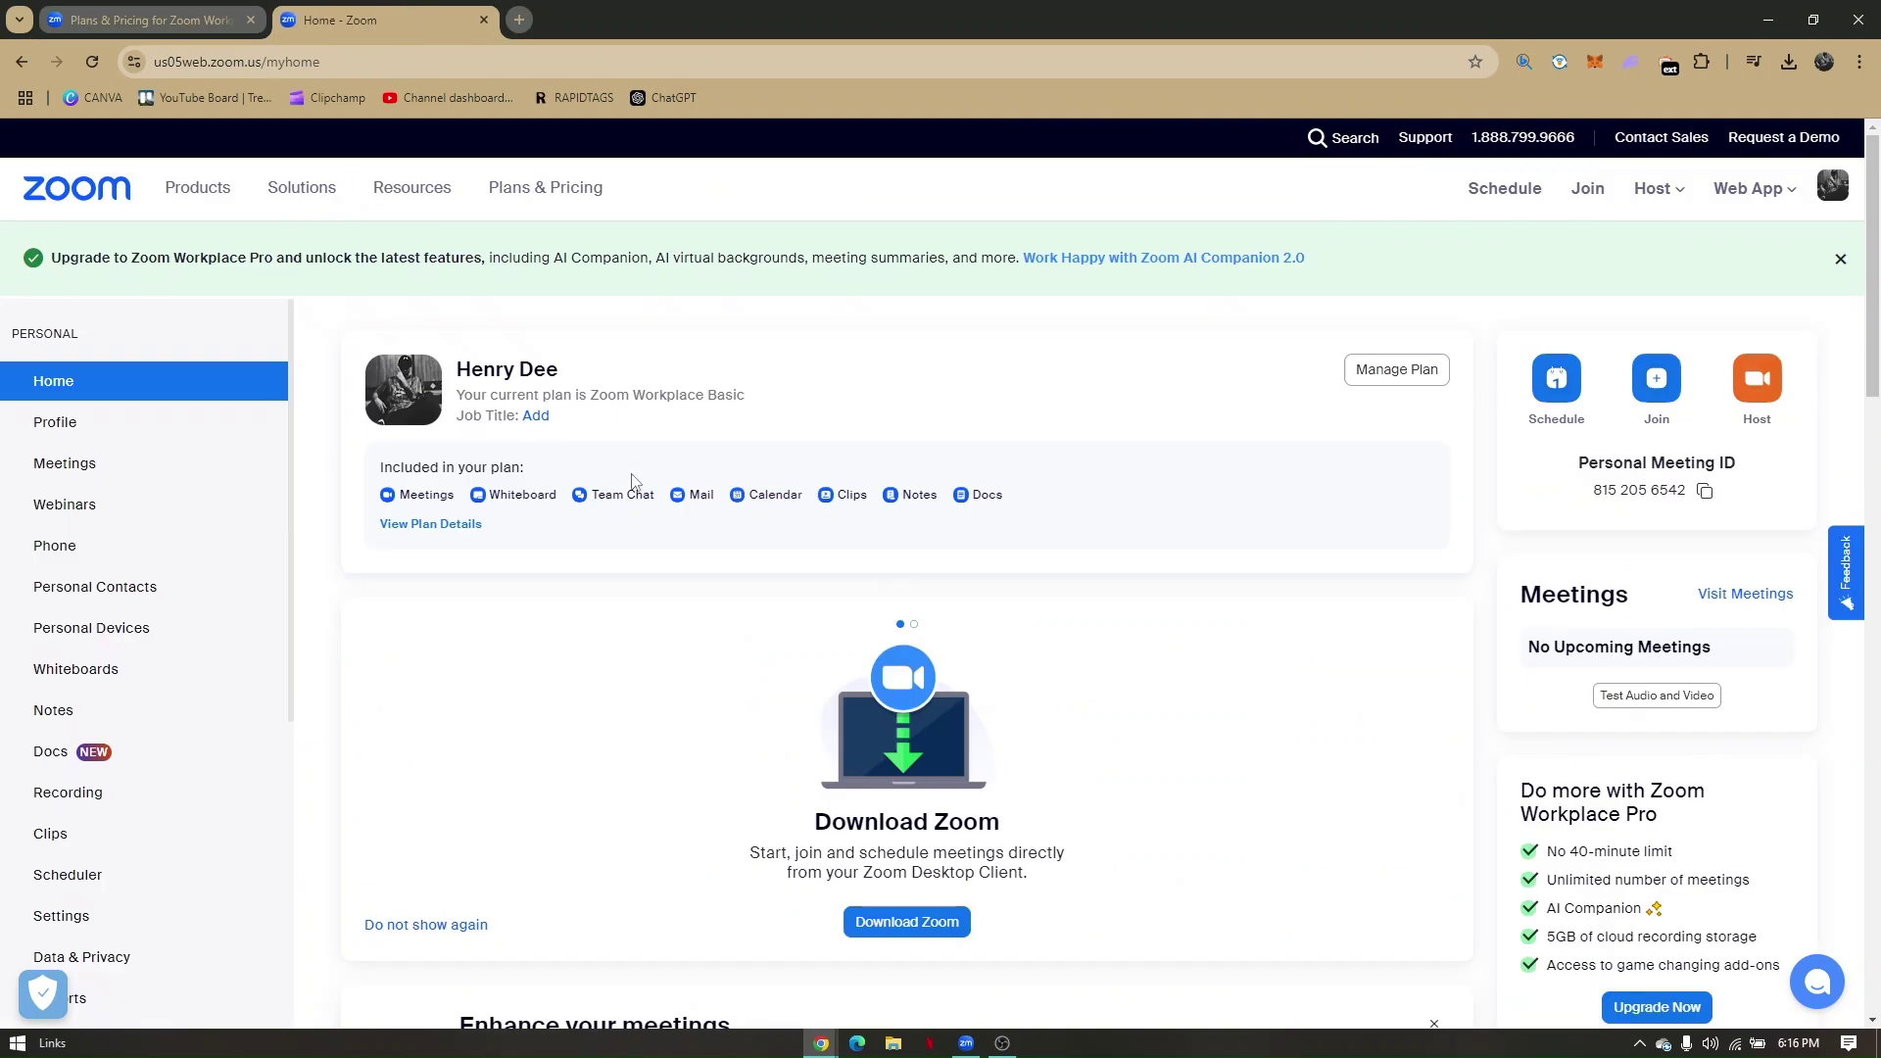
scroll(675, 603, "down", 2)
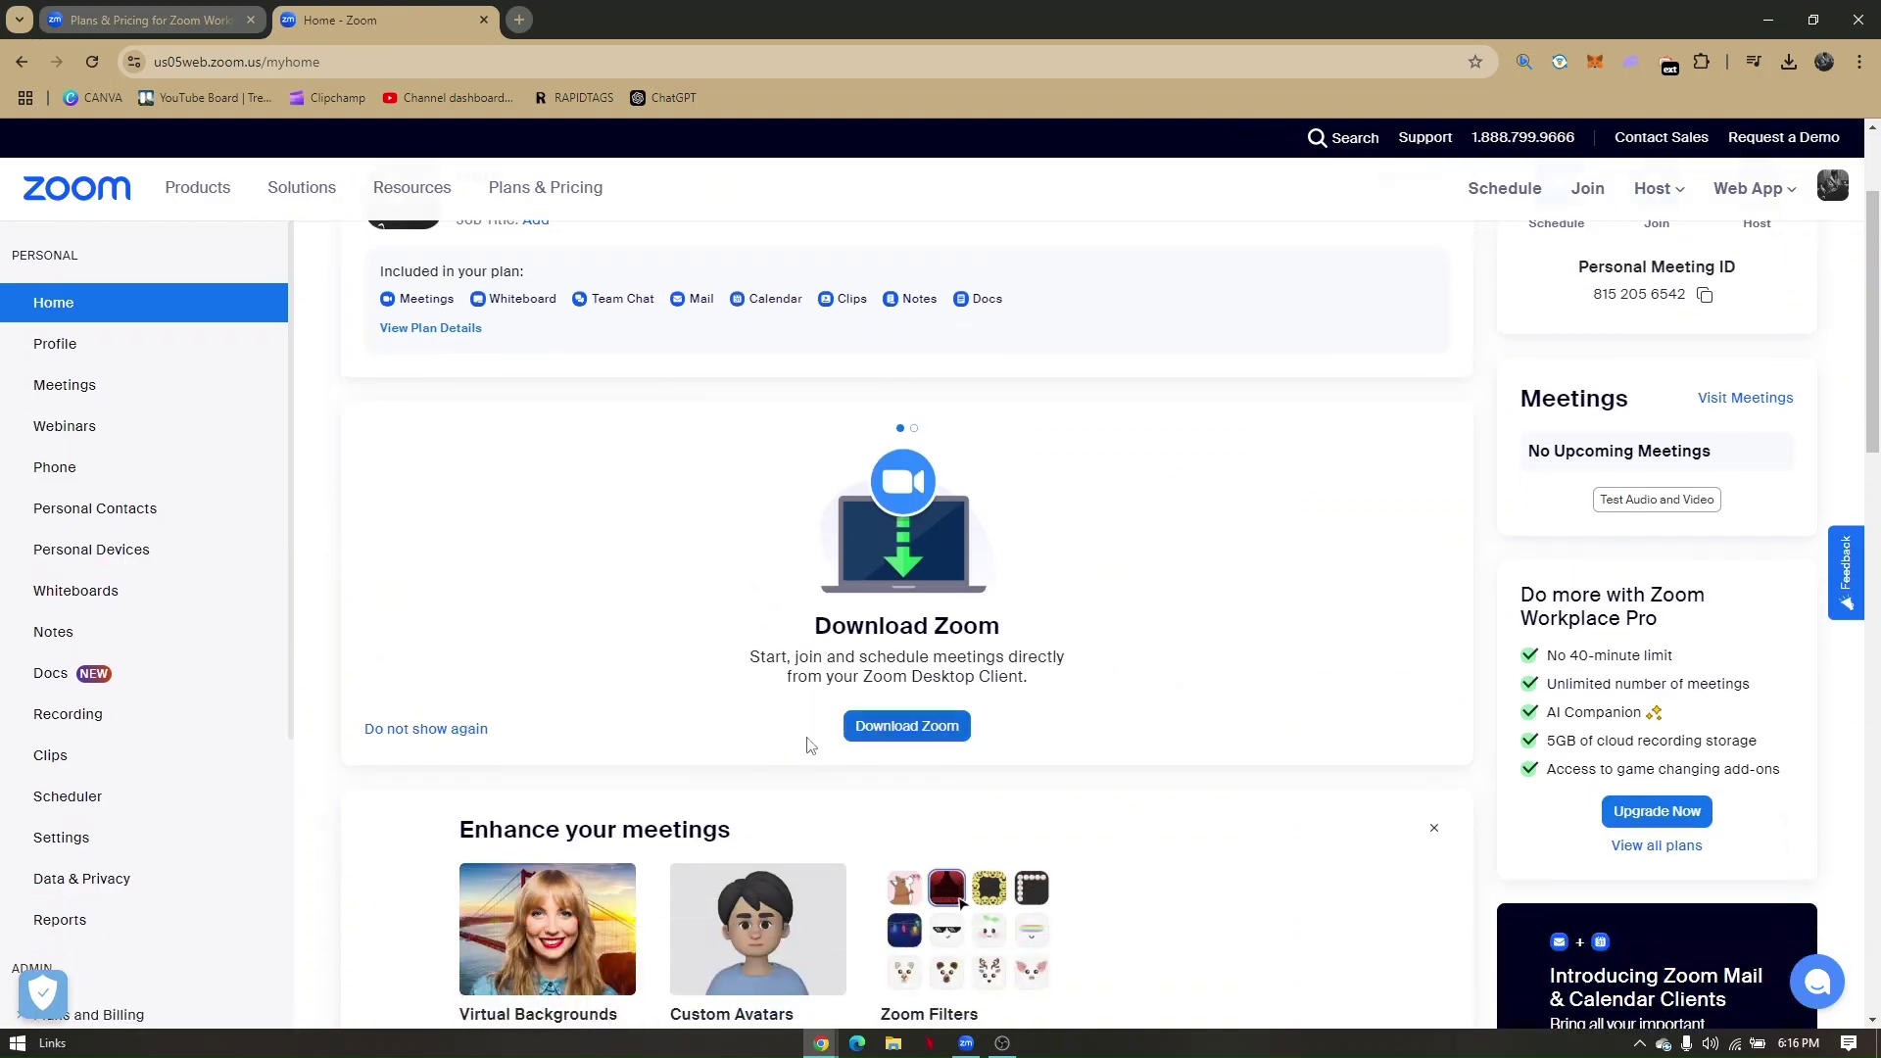
scroll(742, 691, "up", 2)
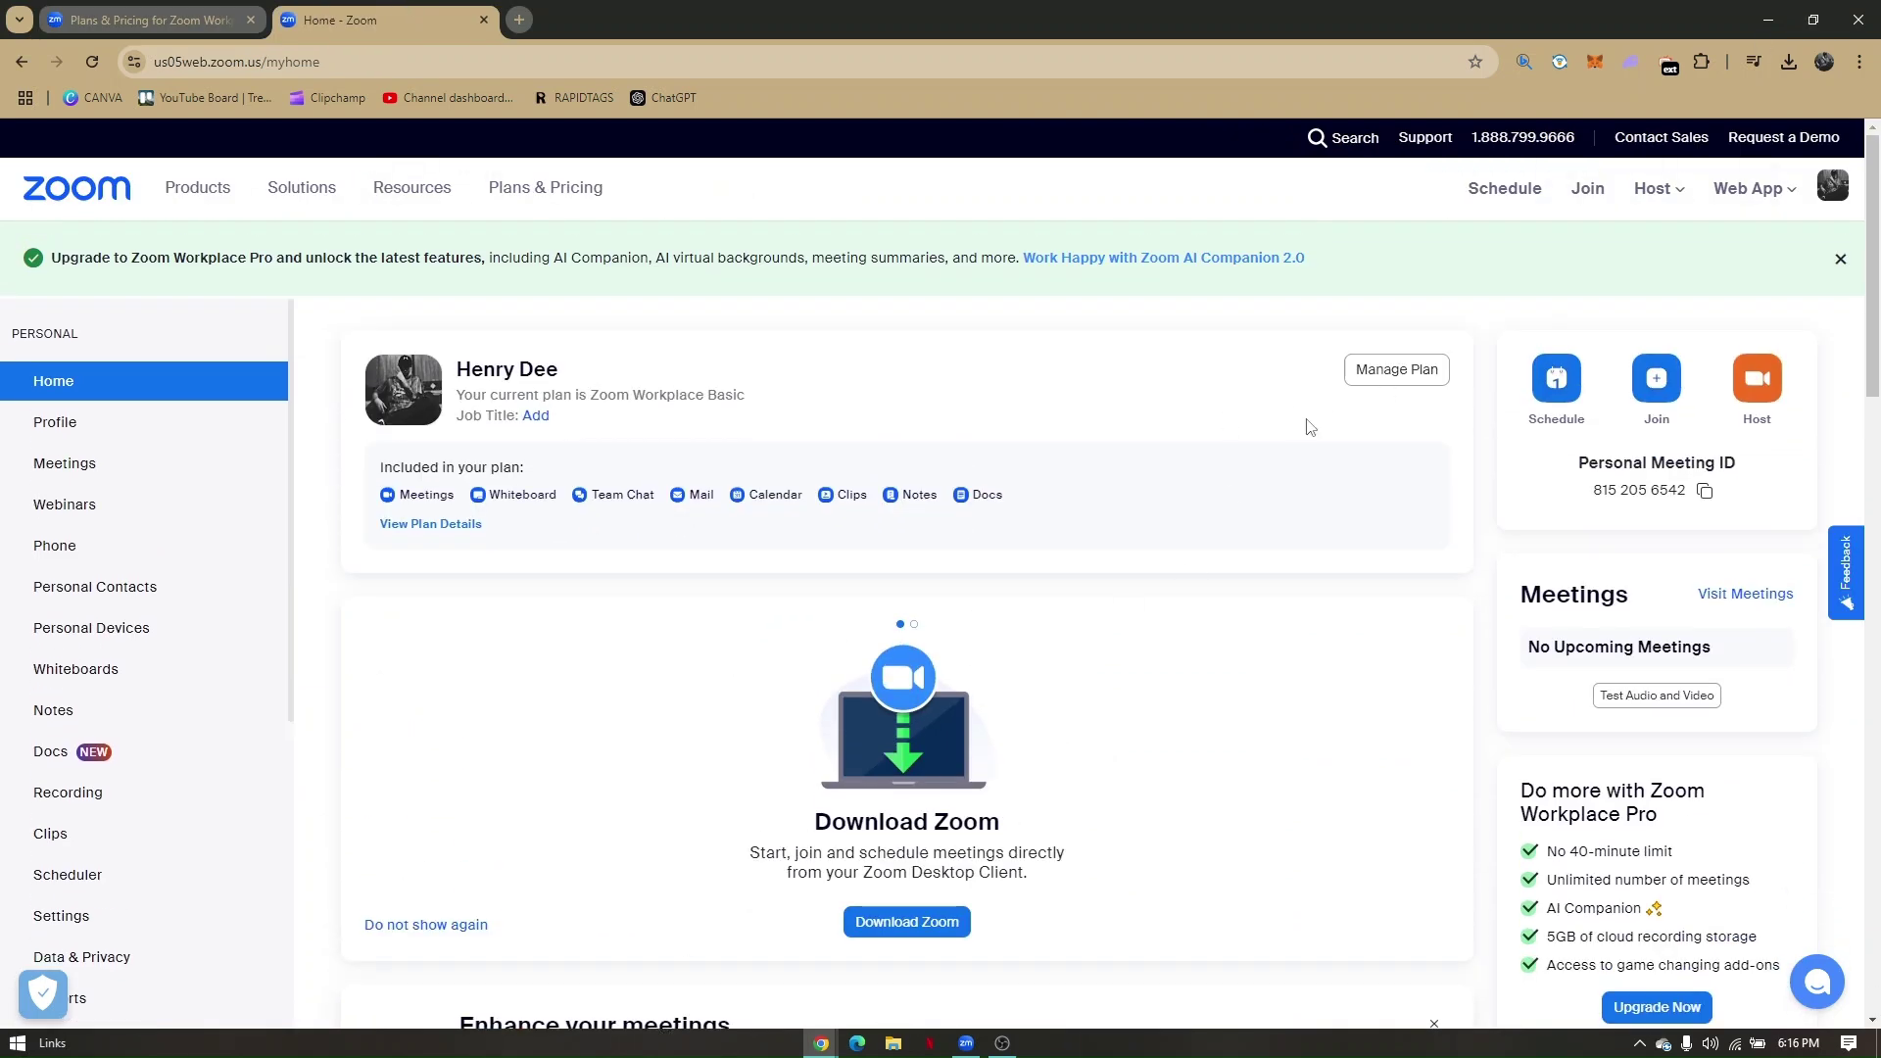
left_click(965, 1043)
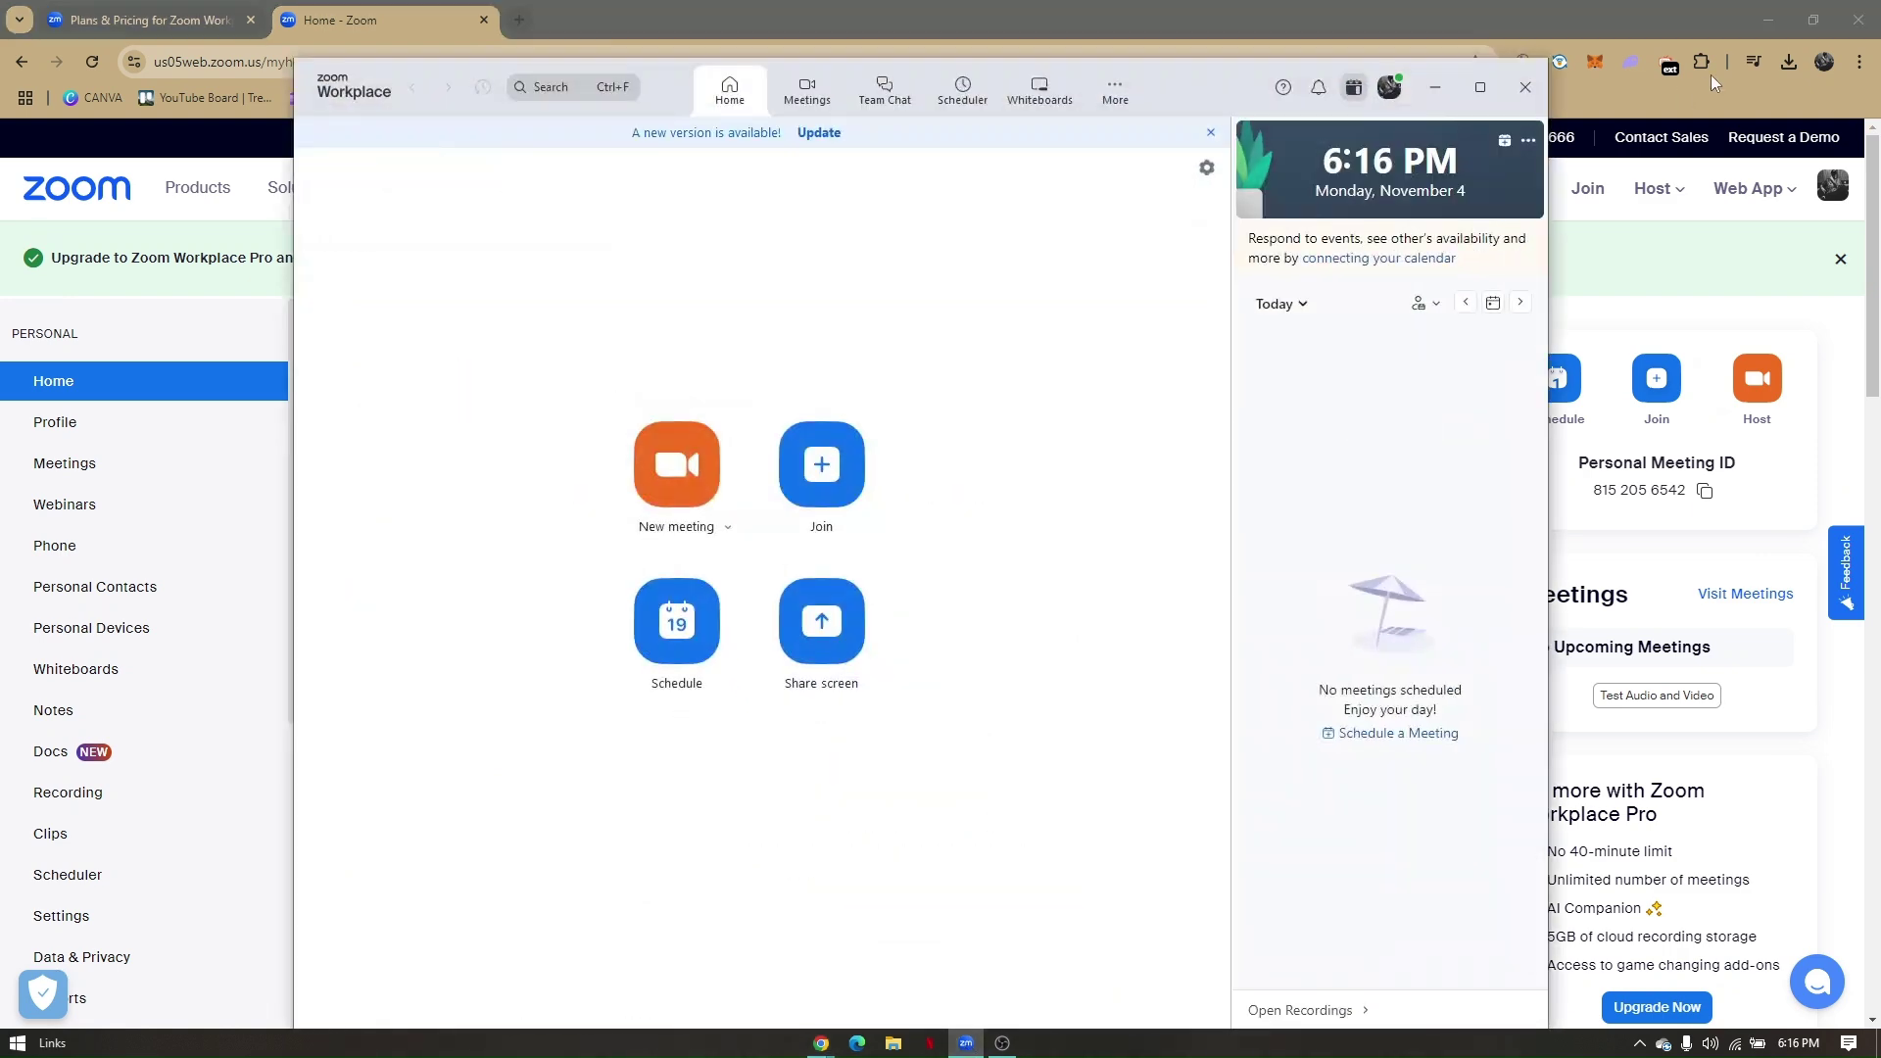
left_click(1768, 19)
left_click(1480, 87)
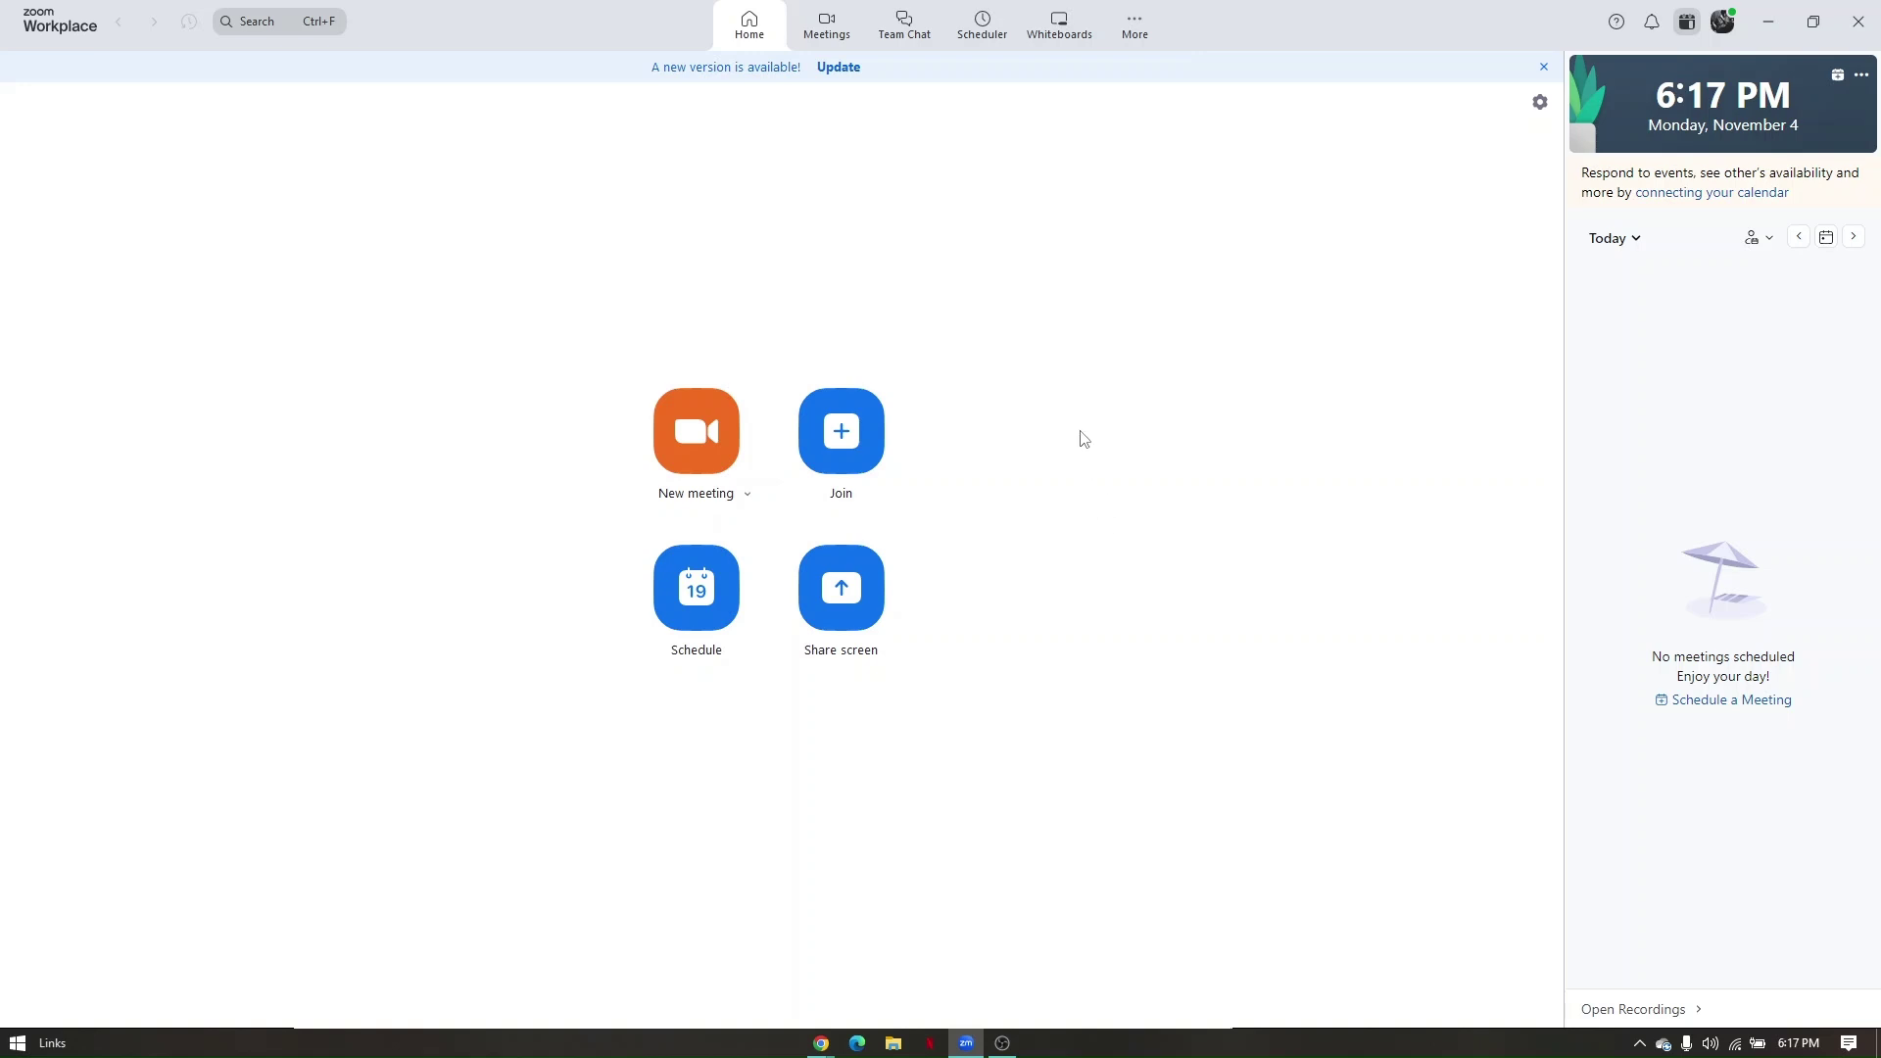
left_click(852, 438)
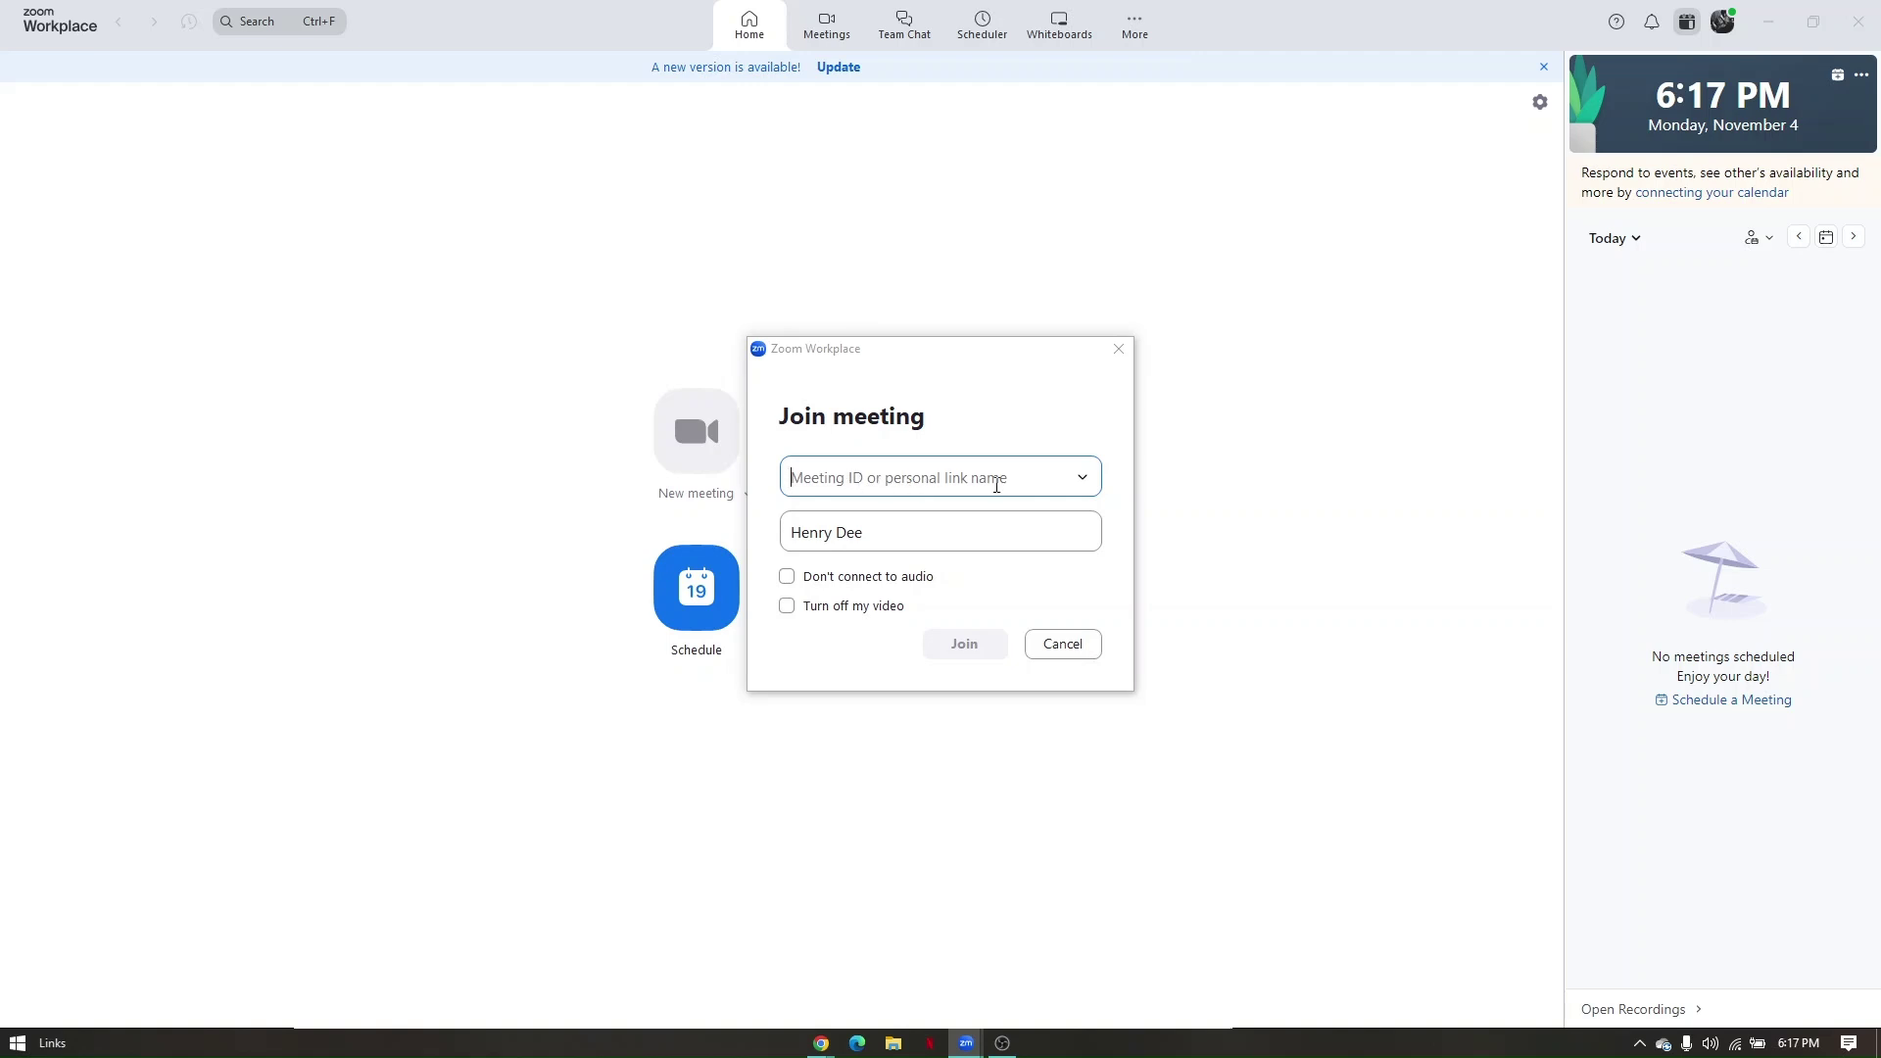
Check the recent meeting ID list, focus the Meeting ID field, and move the dialog lower left.
left_click(1083, 477)
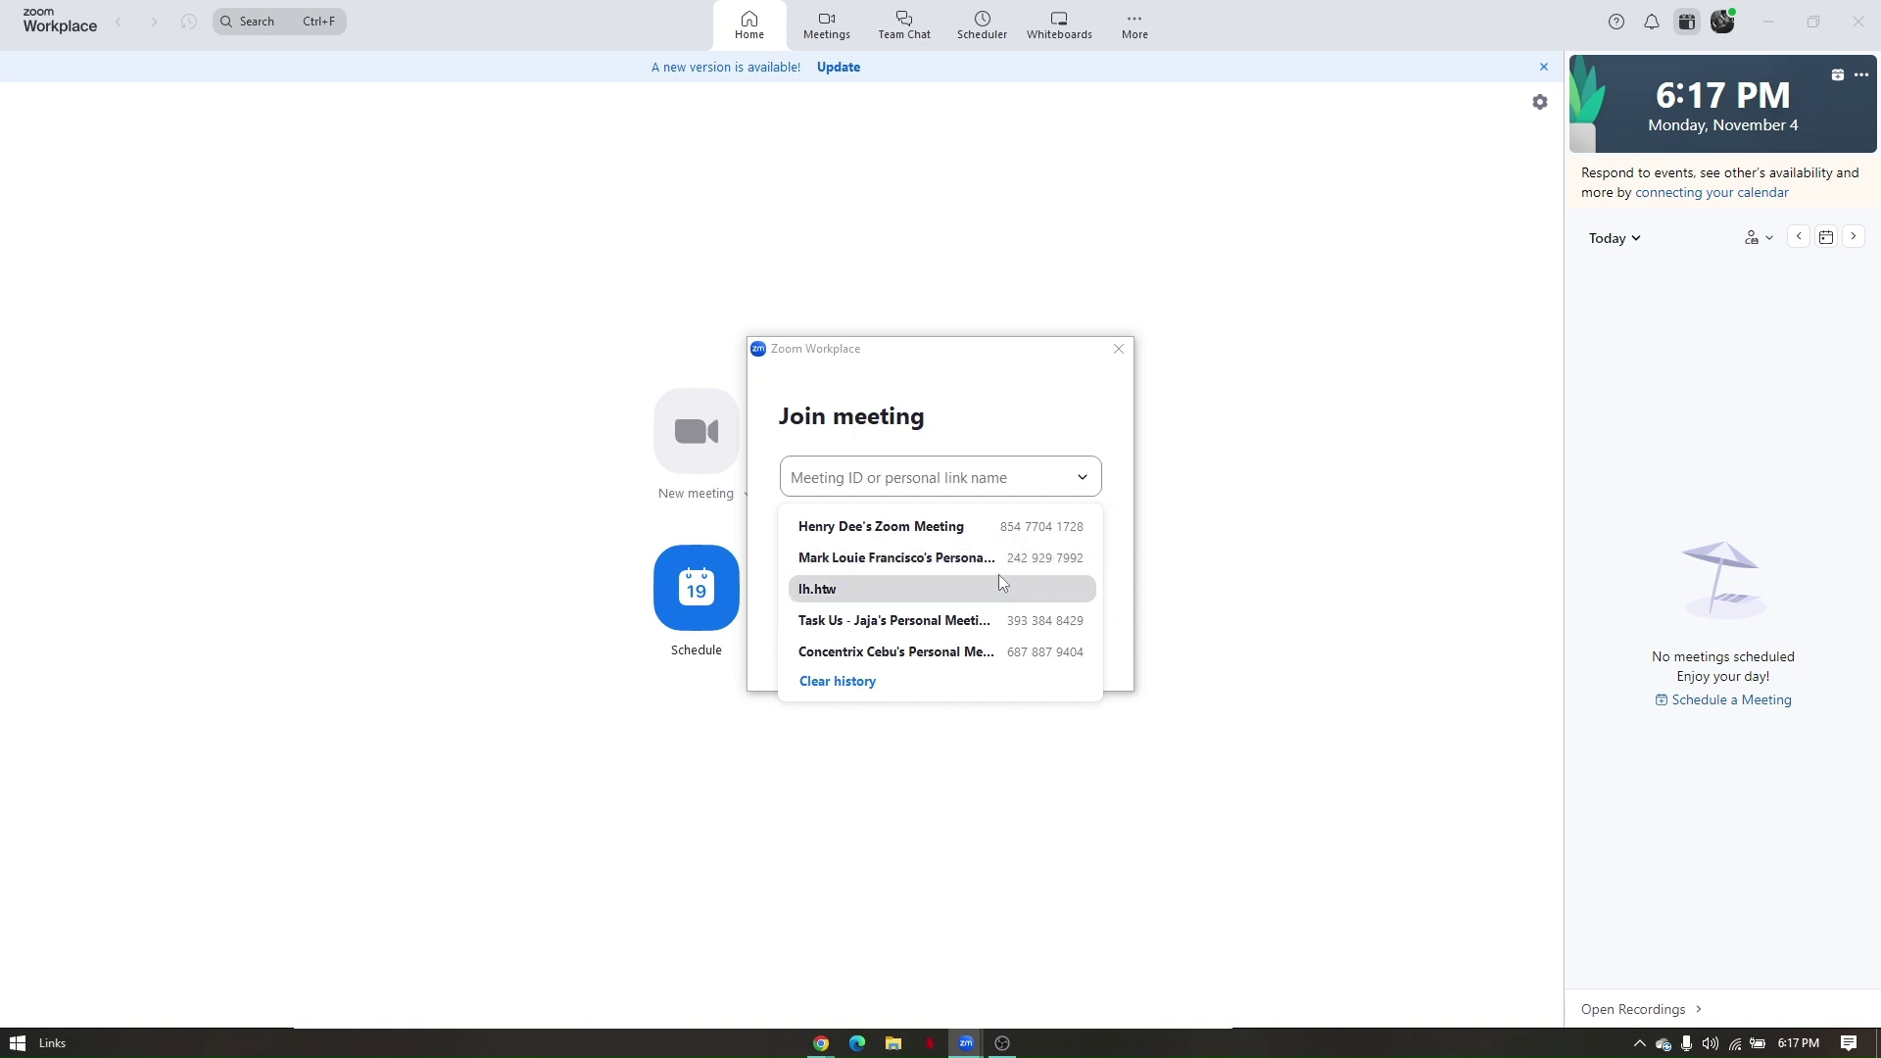
left_click(1094, 446)
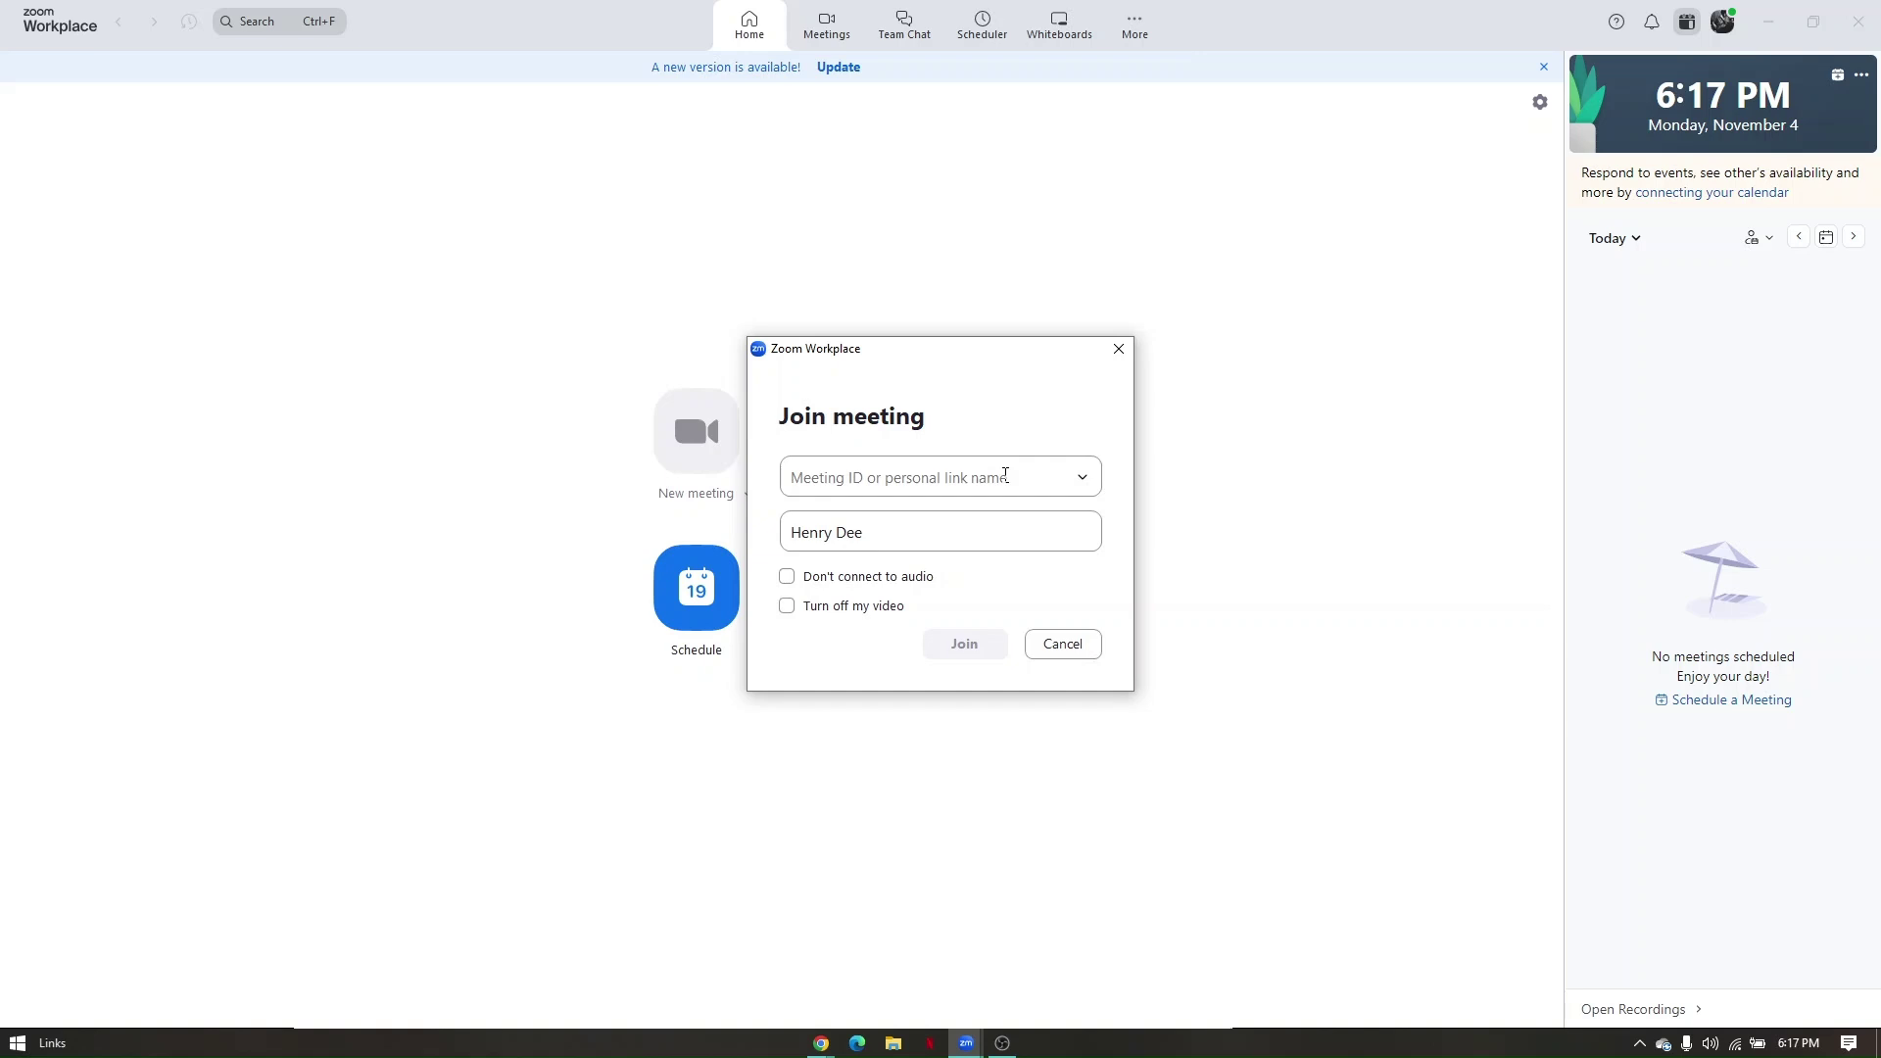
left_click(891, 493)
left_click(881, 477)
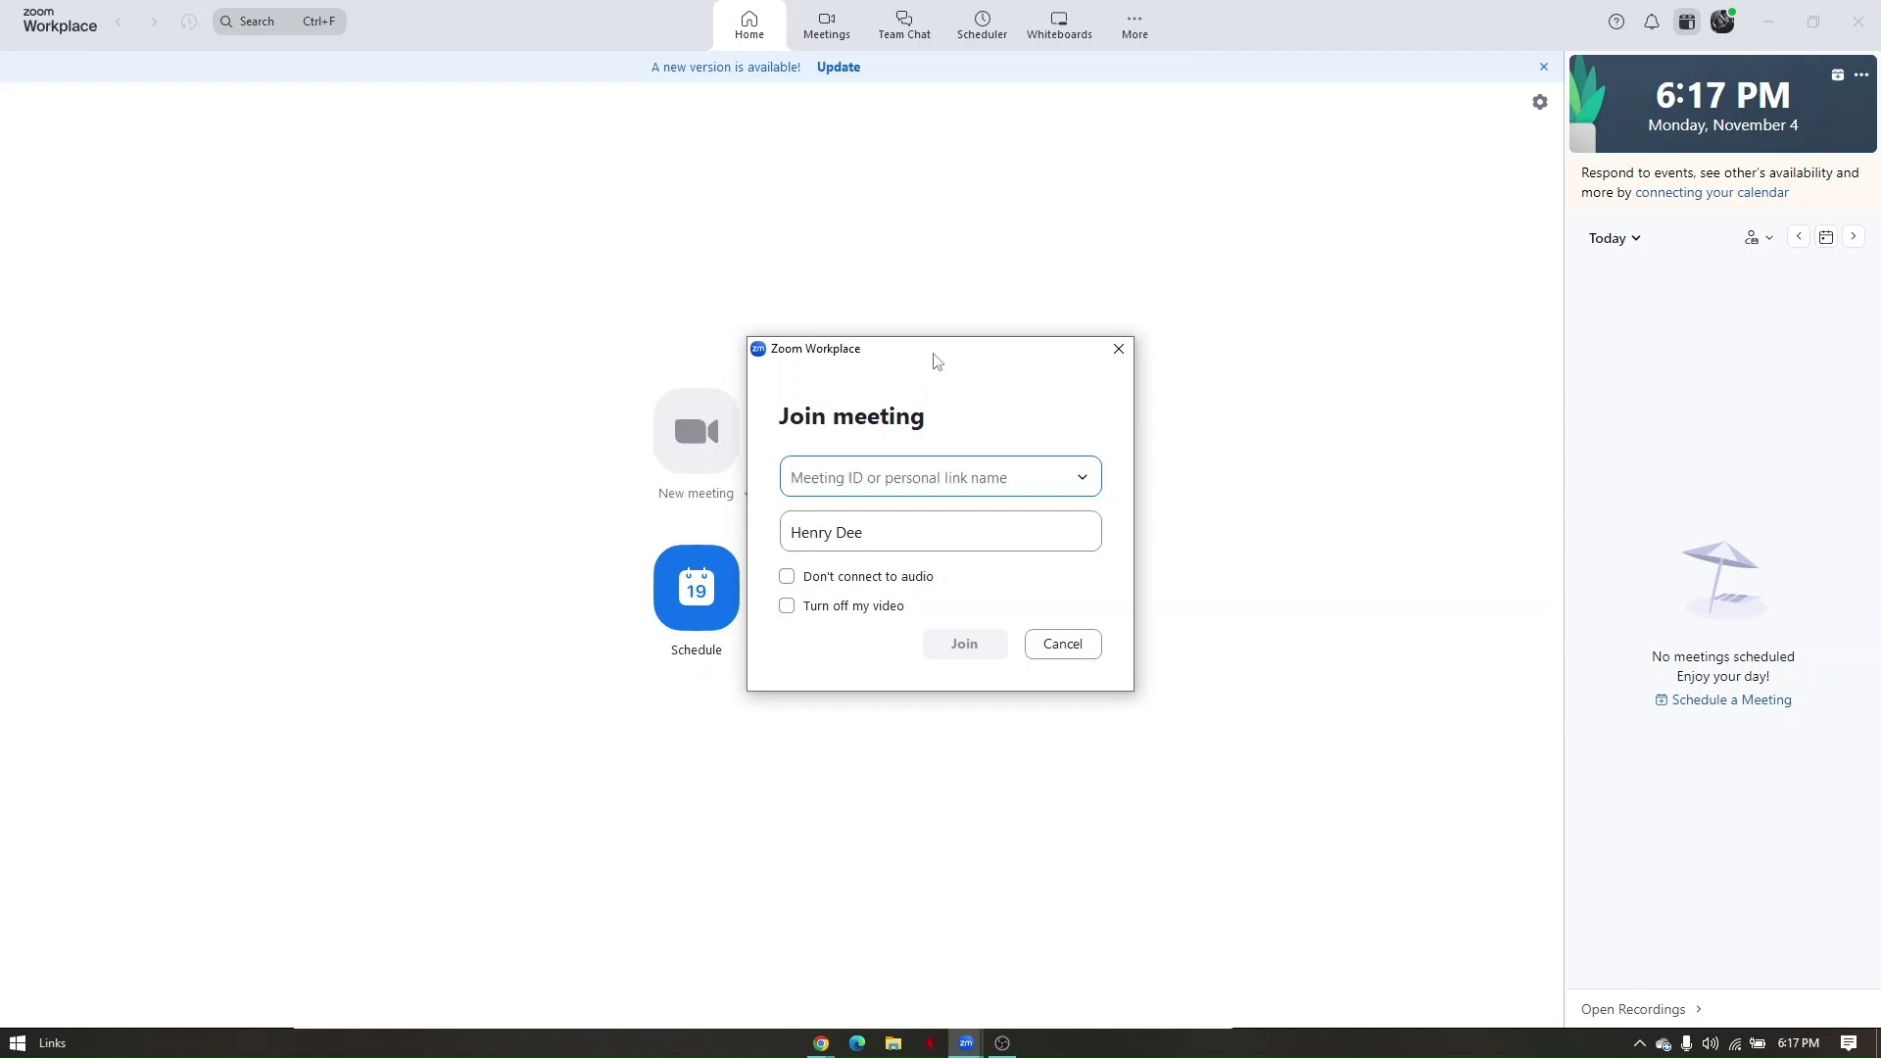
left_click_drag(931, 354, 373, 395)
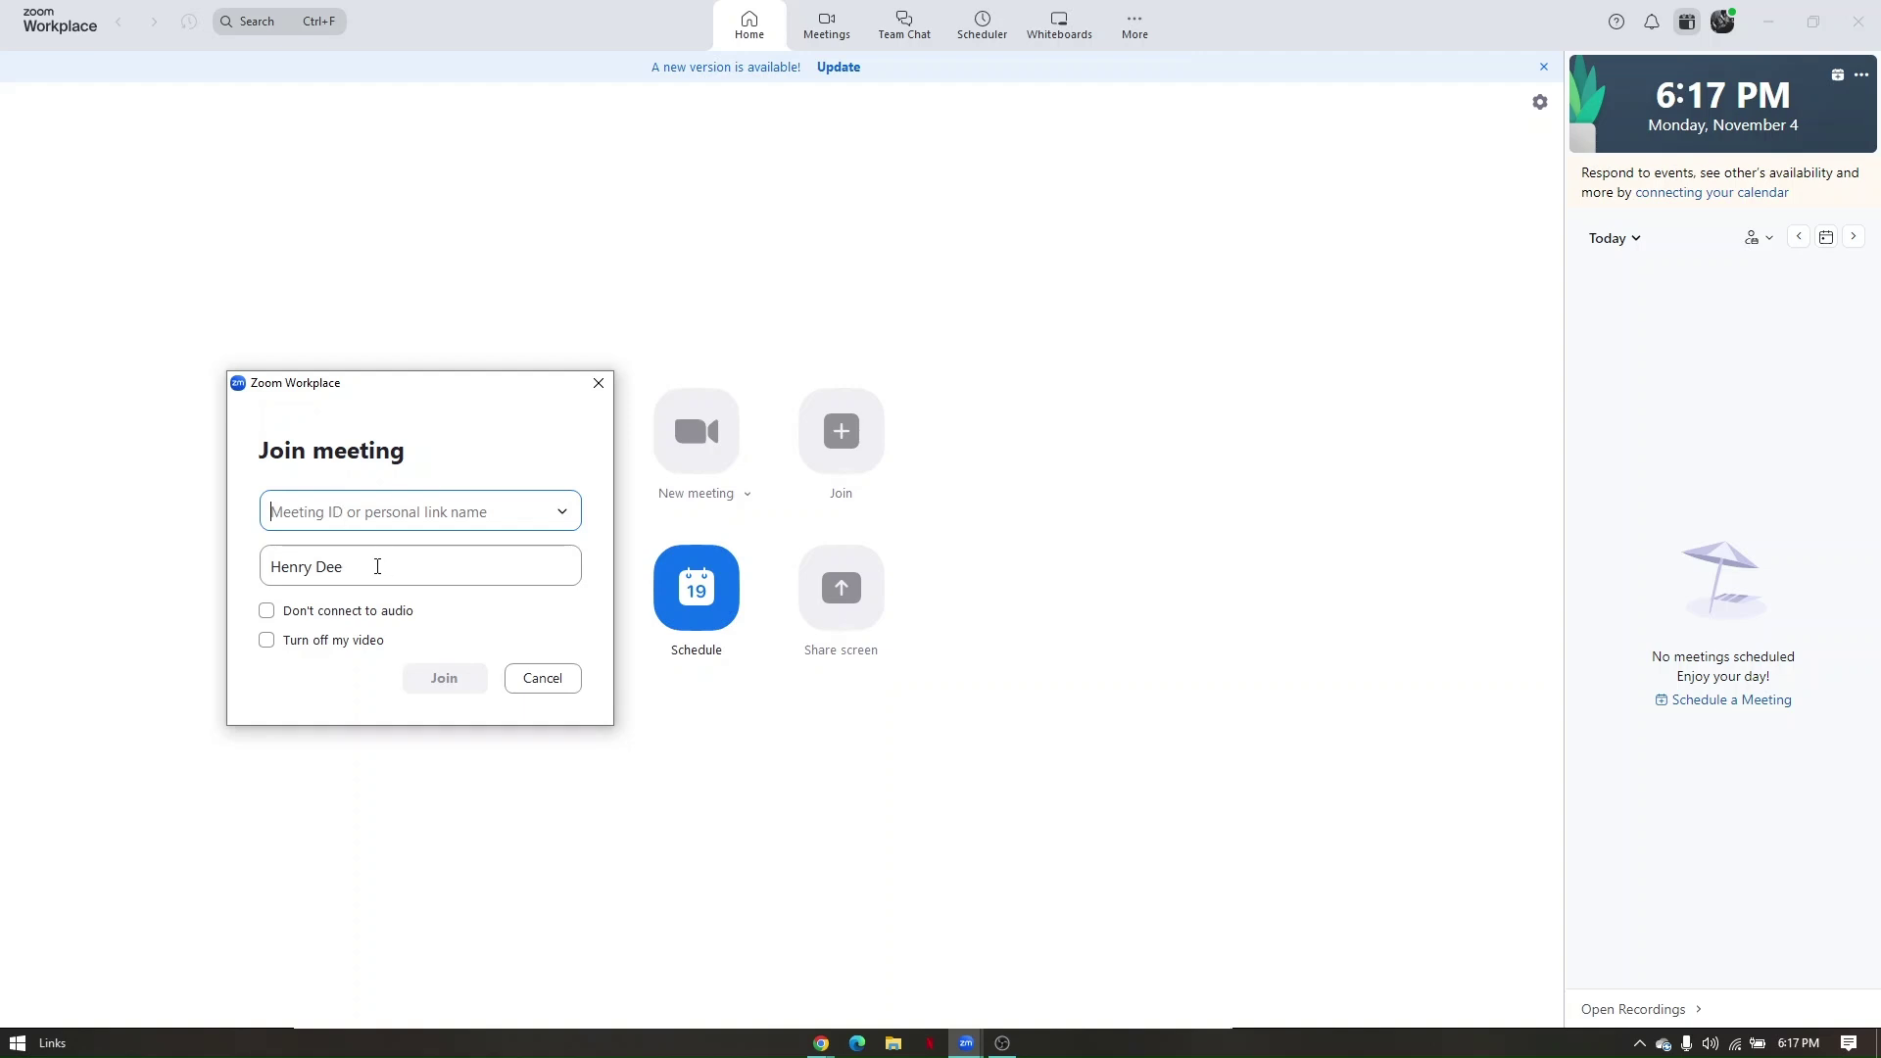
Replace the display name with 'testing 101'.
left_click(380, 559)
key("ctrl+a")
left_click(375, 563)
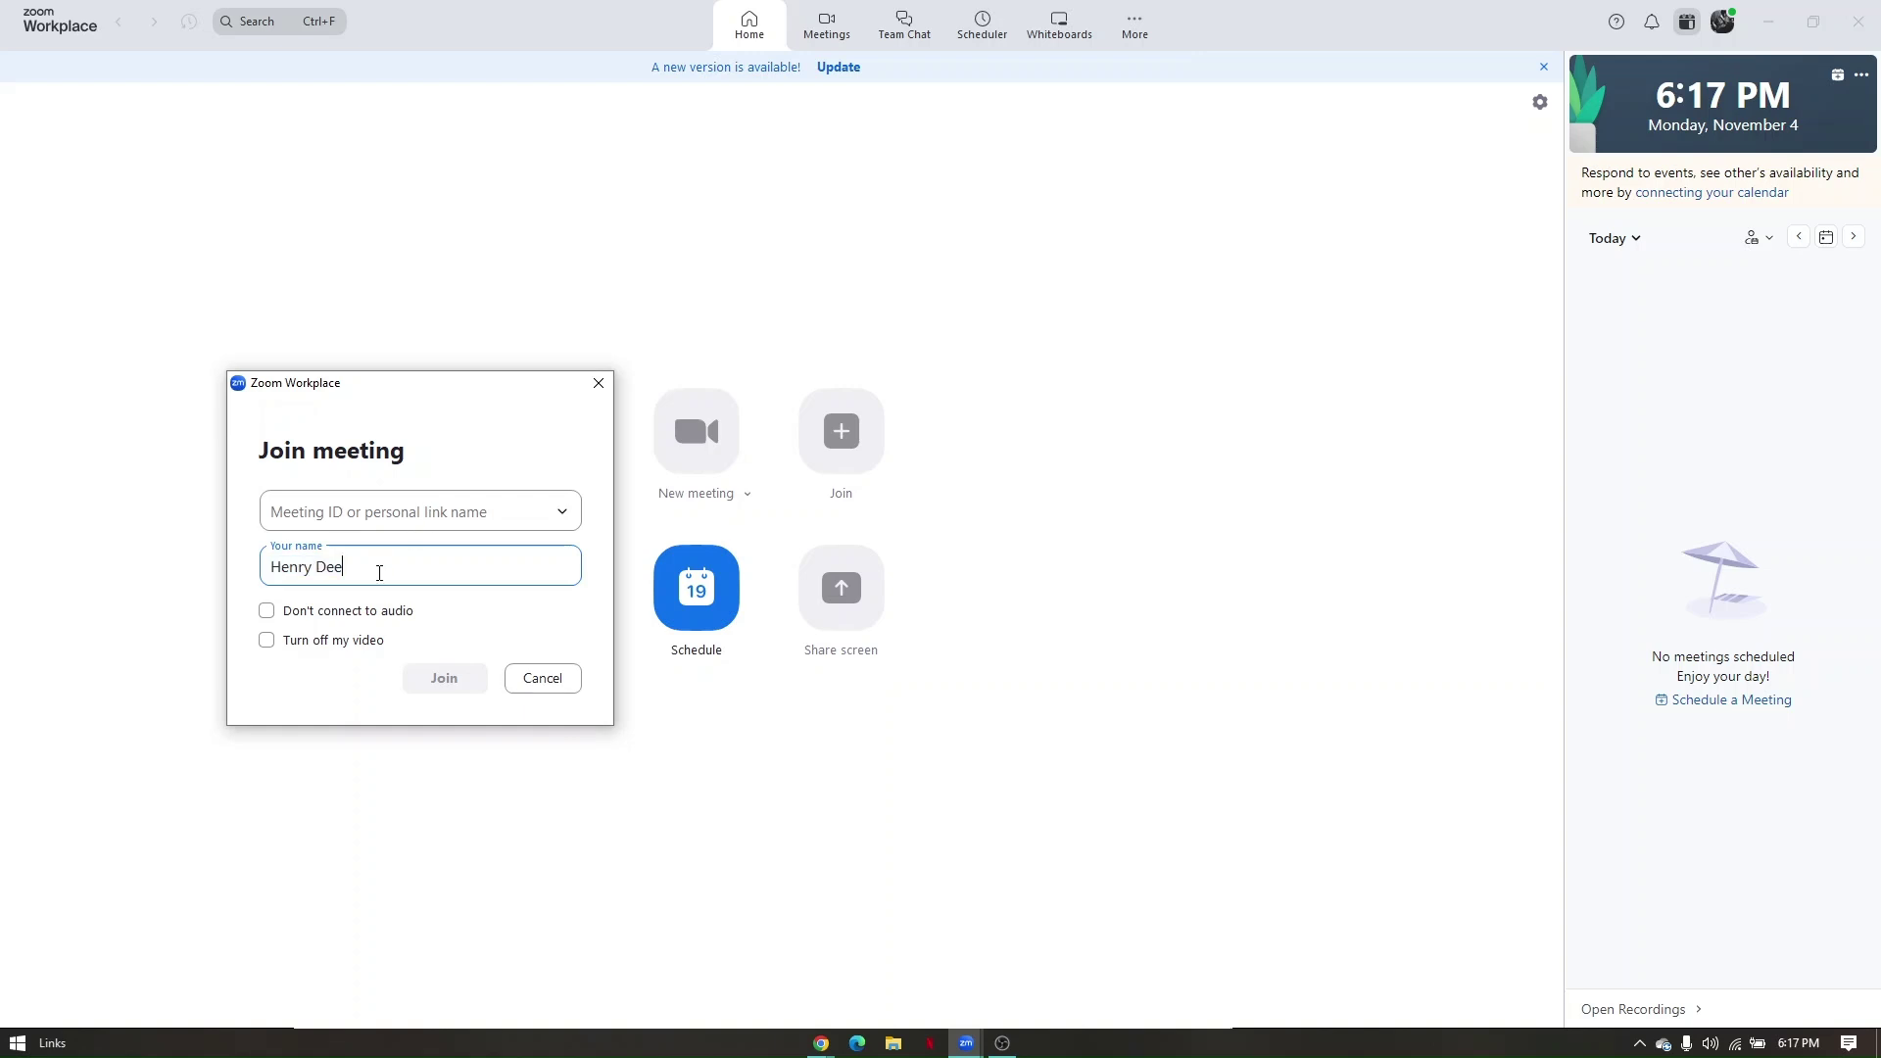
key("ctrl+a")
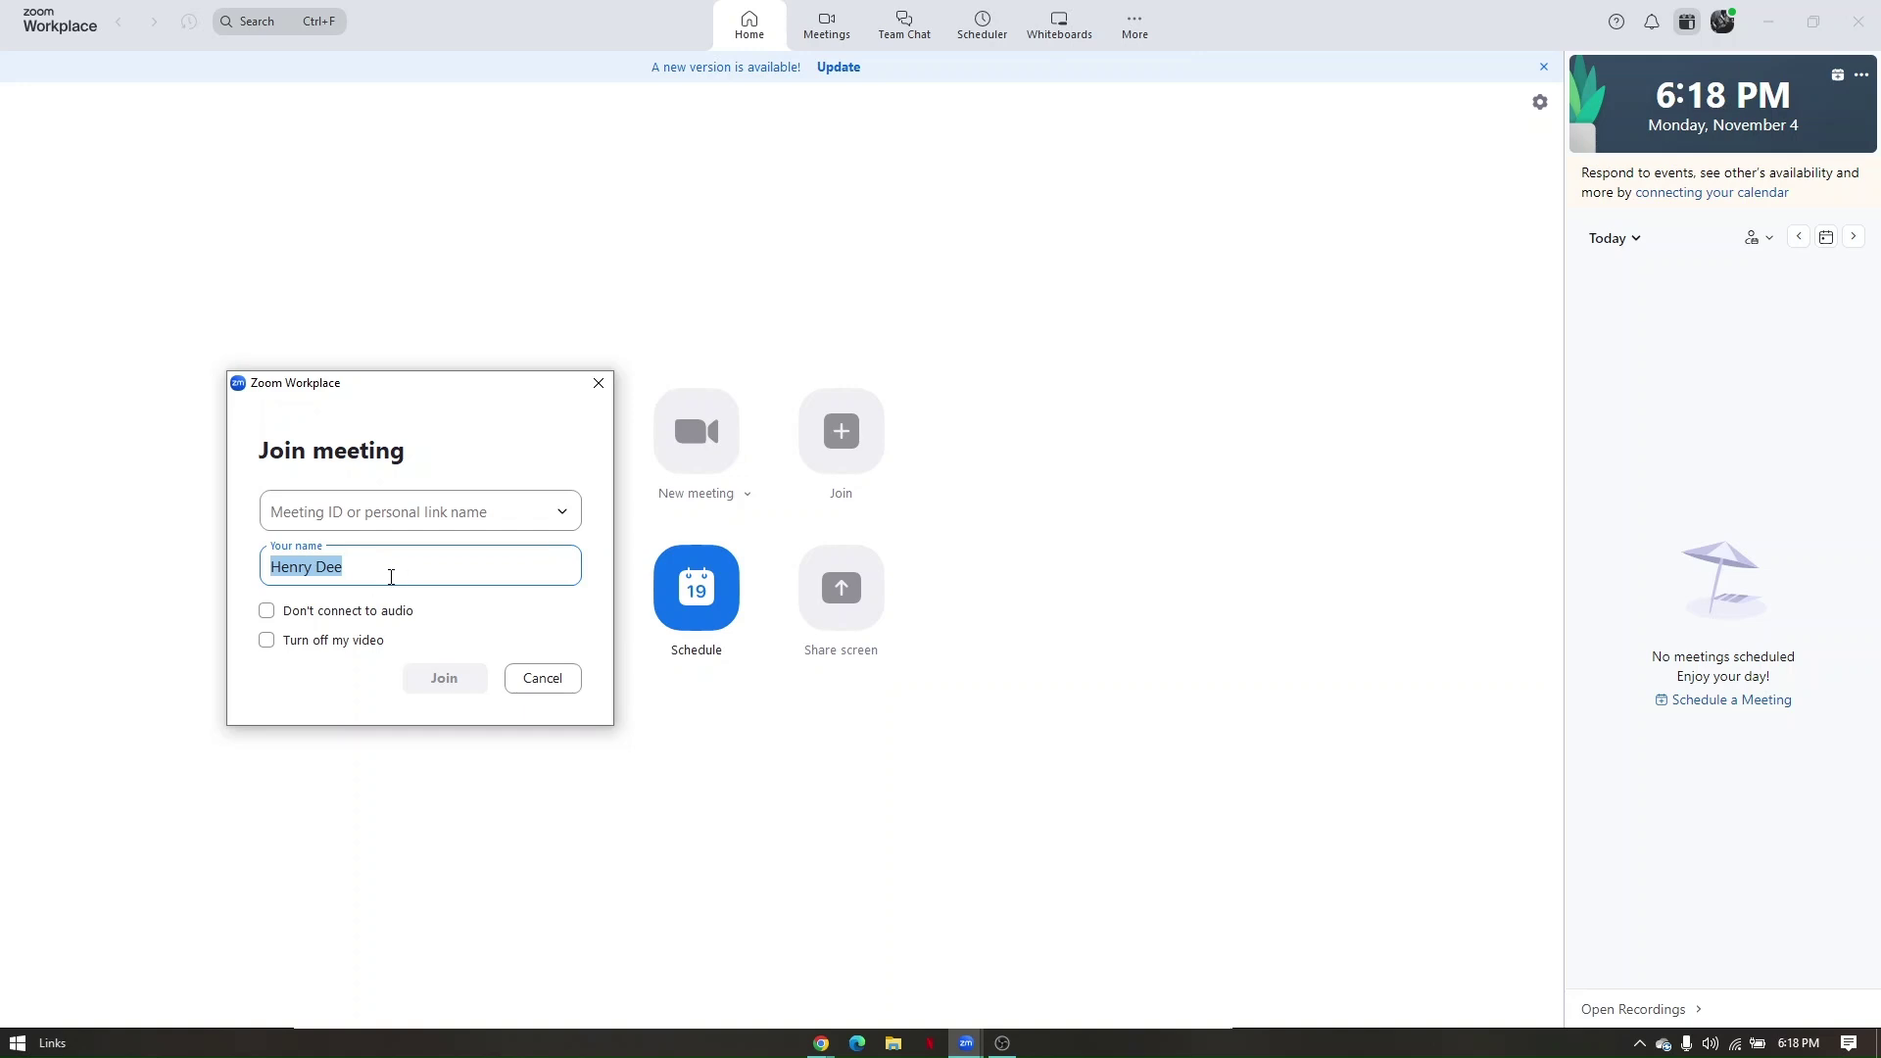
left_click(387, 577)
key("ctrl+a")
key("BackSpace")
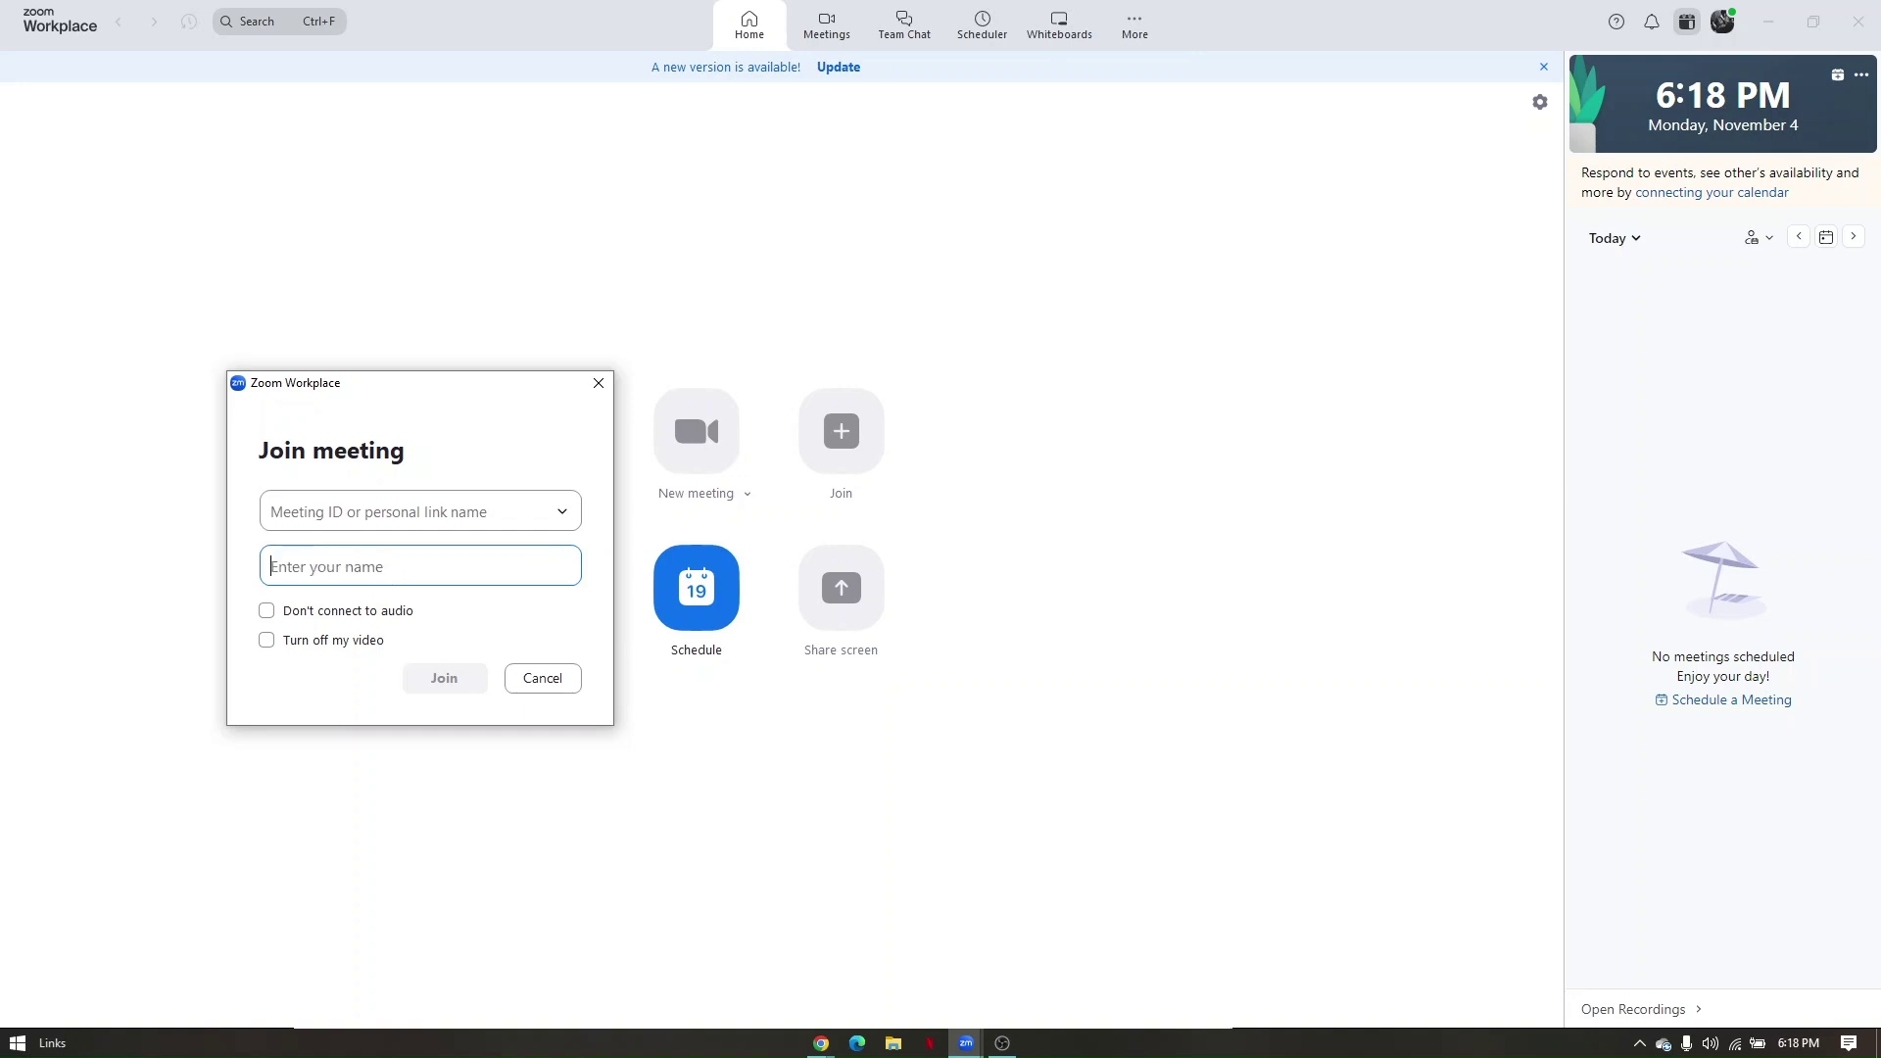
type("testing 101")
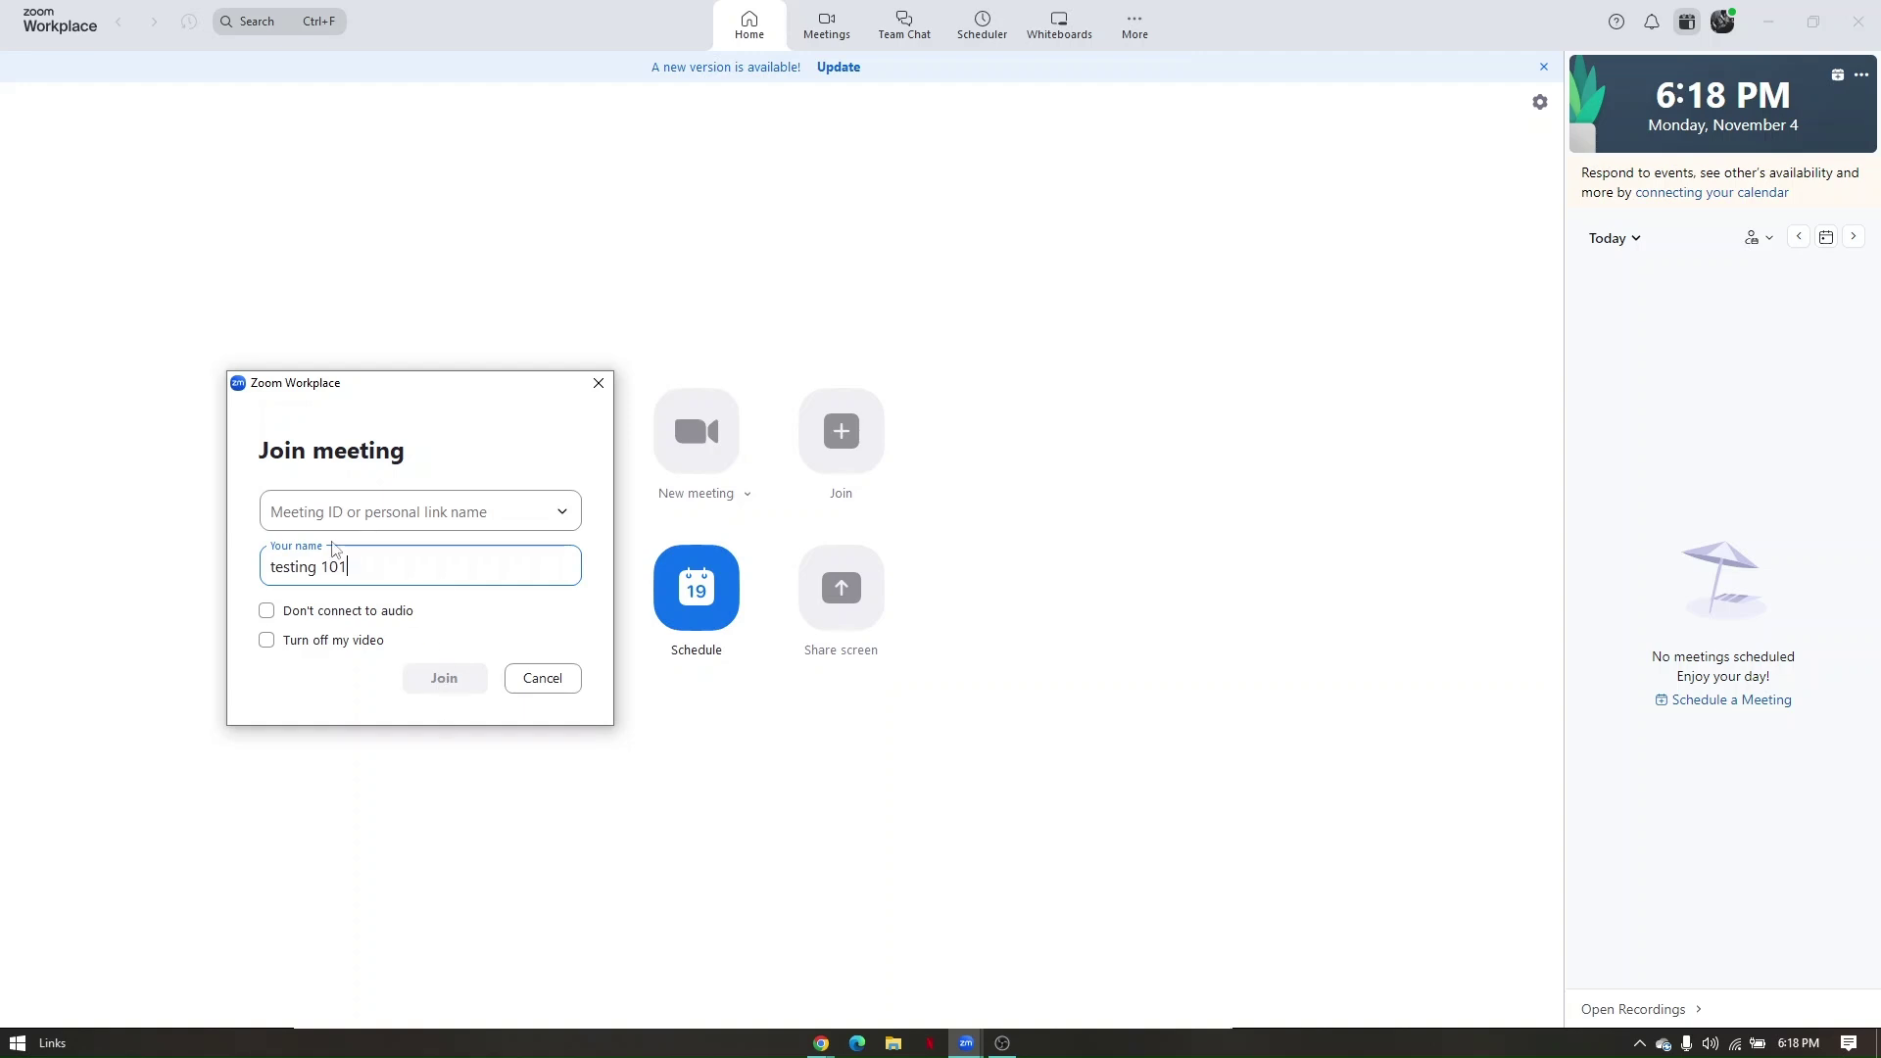
left_click_drag(370, 564, 262, 566)
left_click(384, 560)
Toggle the Don't connect to audio and Turn off my video options.
left_click(307, 611)
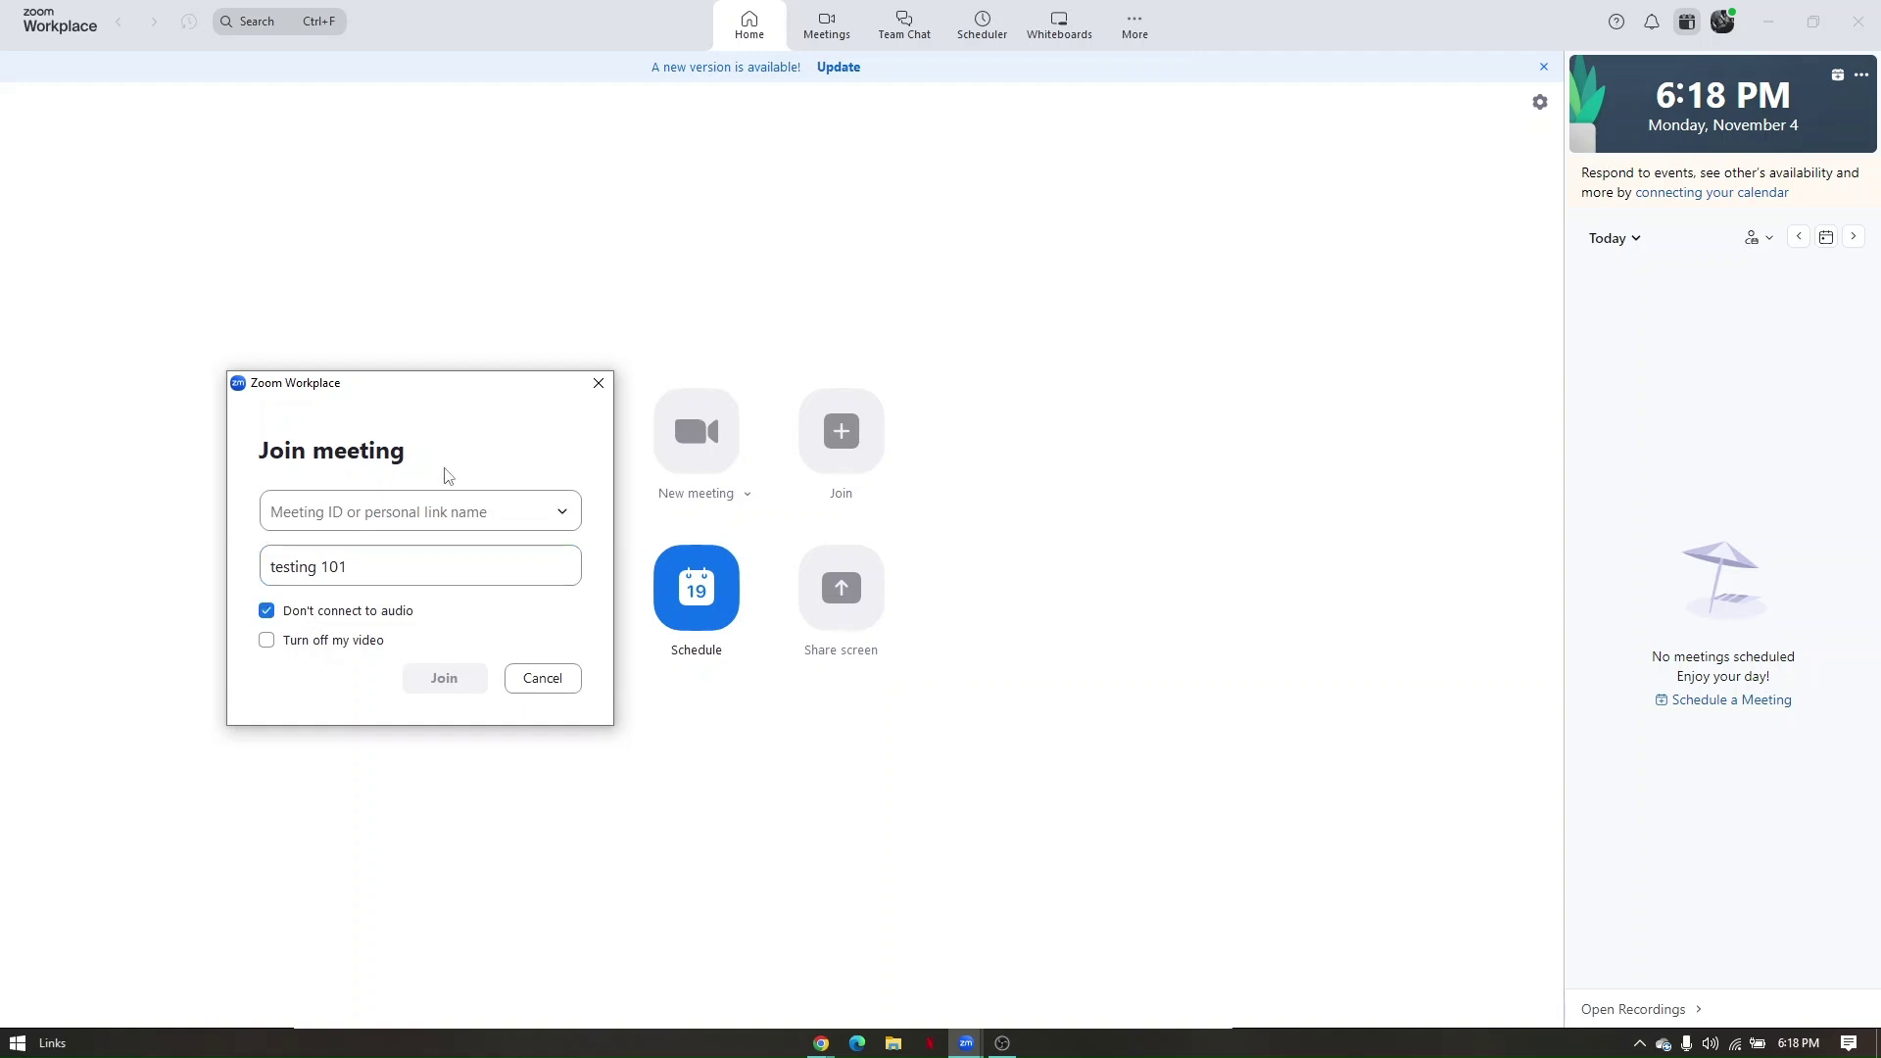
left_click(316, 646)
left_click(336, 650)
left_click(336, 654)
left_click(329, 641)
left_click(325, 610)
Cancel the join dialog and start a new meeting with computer audio.
left_click(539, 683)
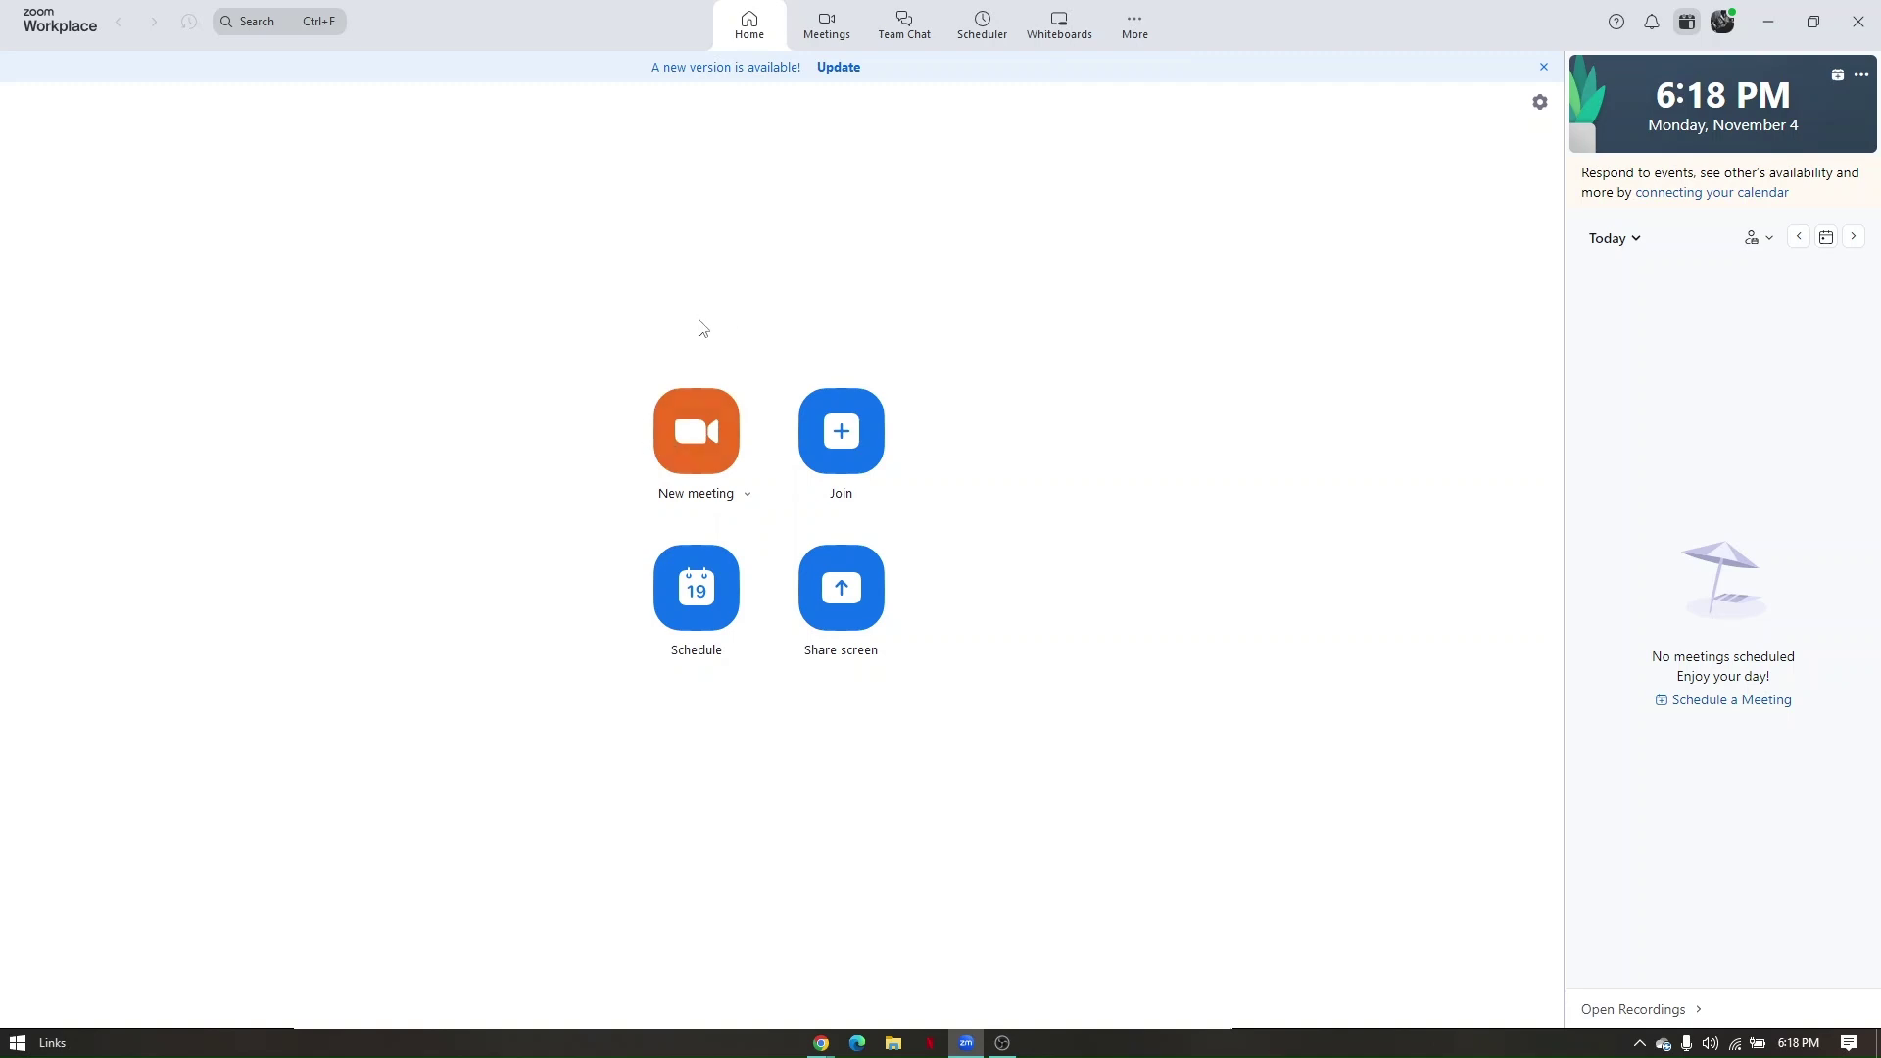
left_click(684, 437)
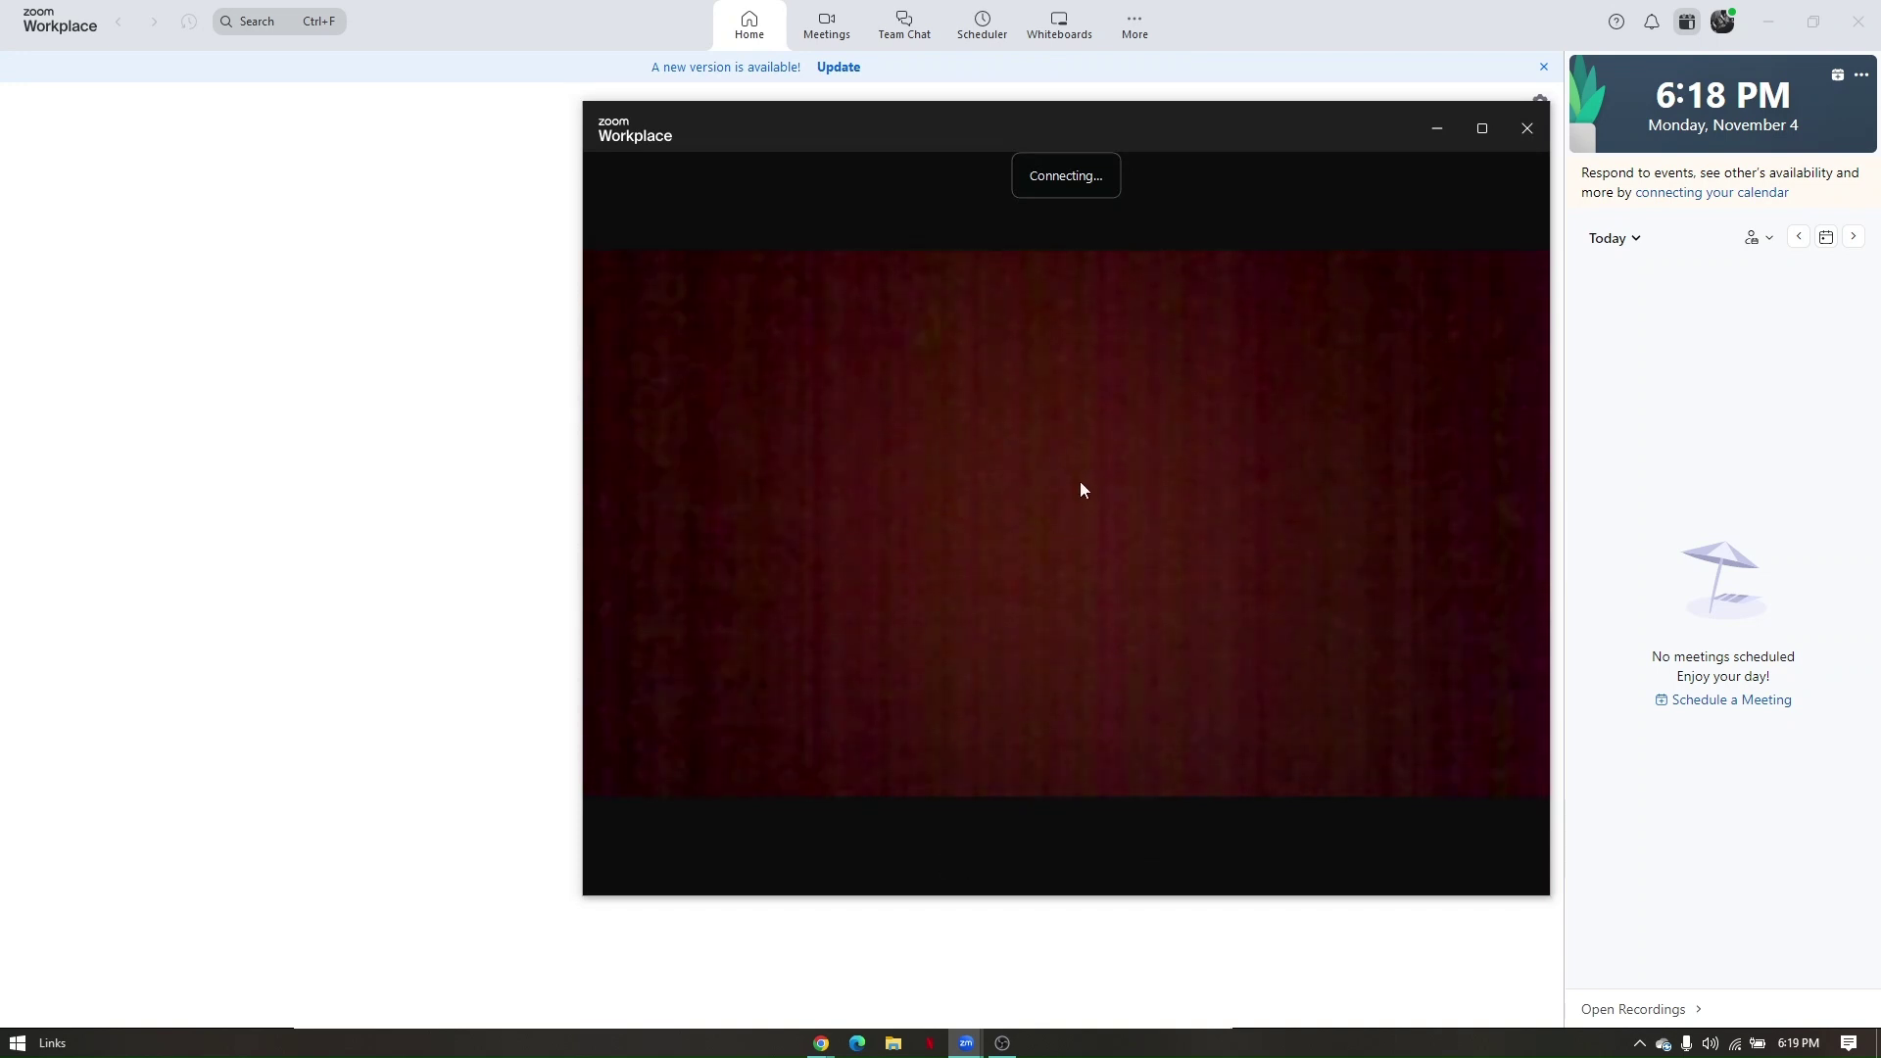
left_click(1017, 470)
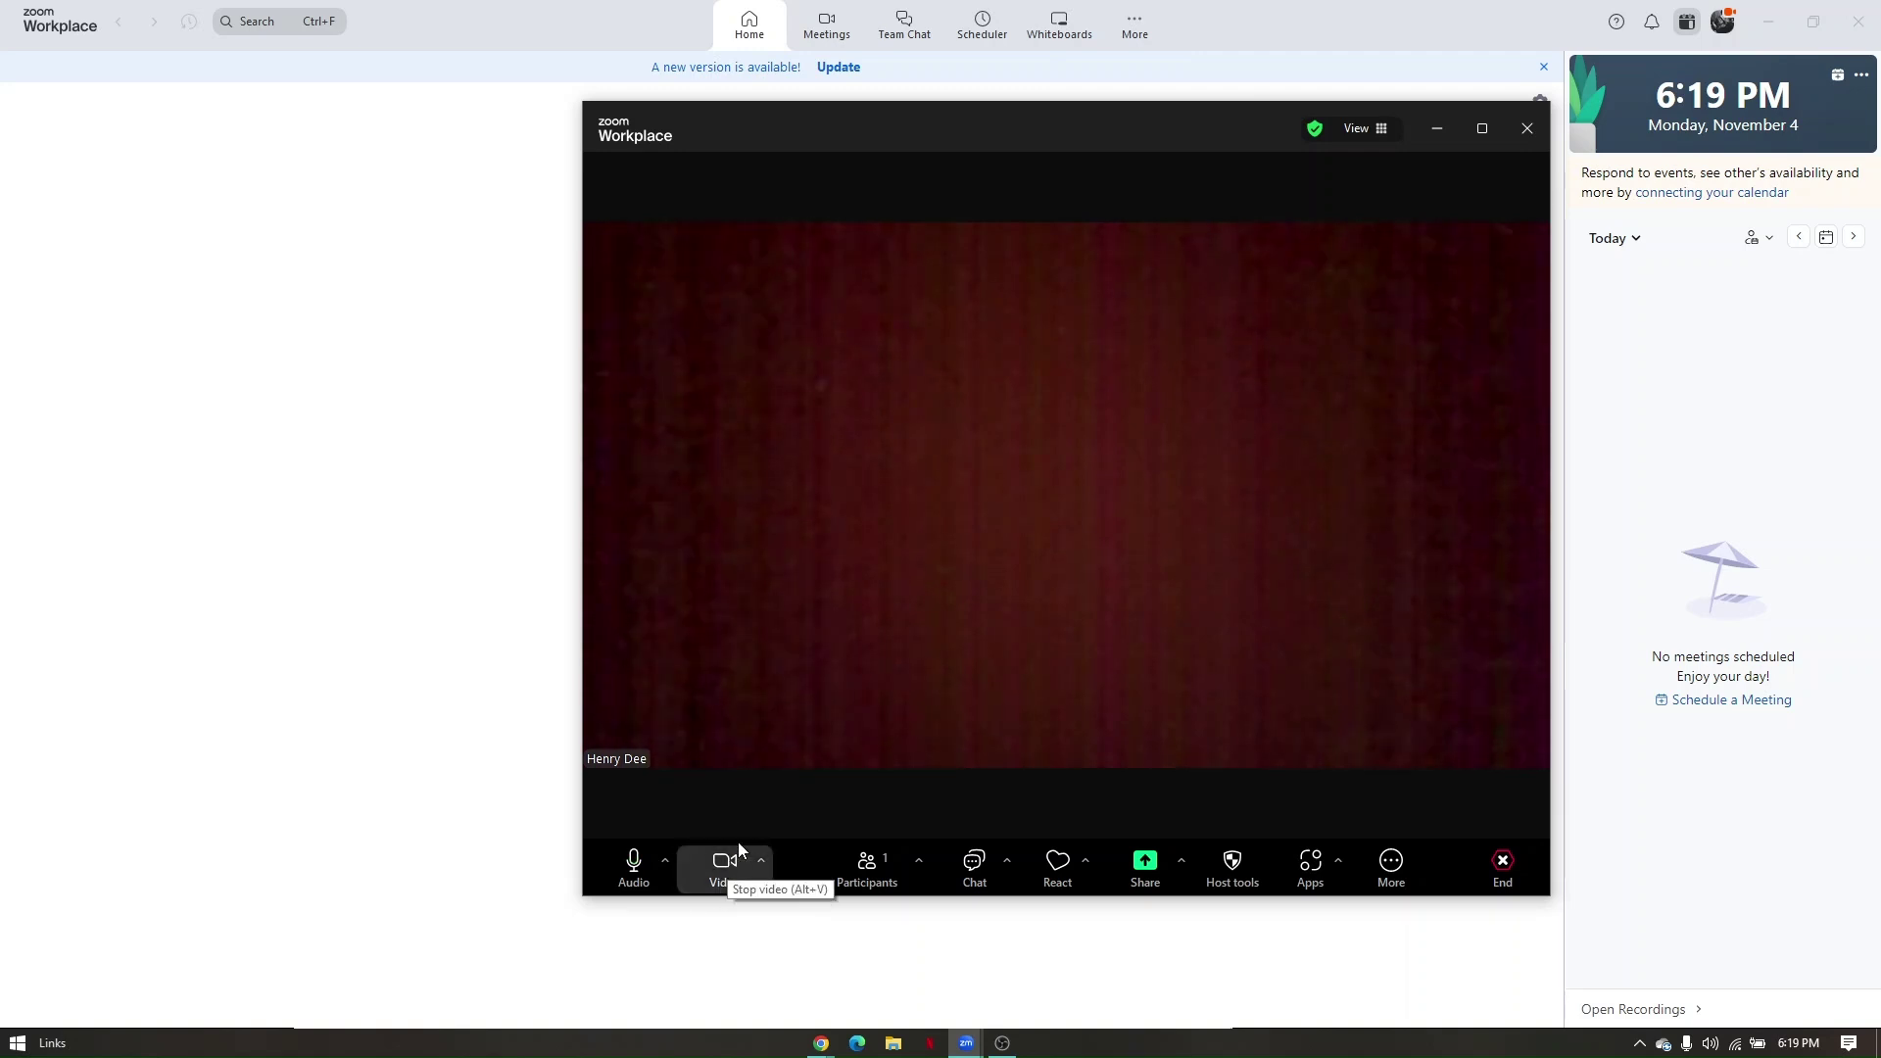
Stop the video, mute the microphone, and show the audio device options.
left_click(727, 867)
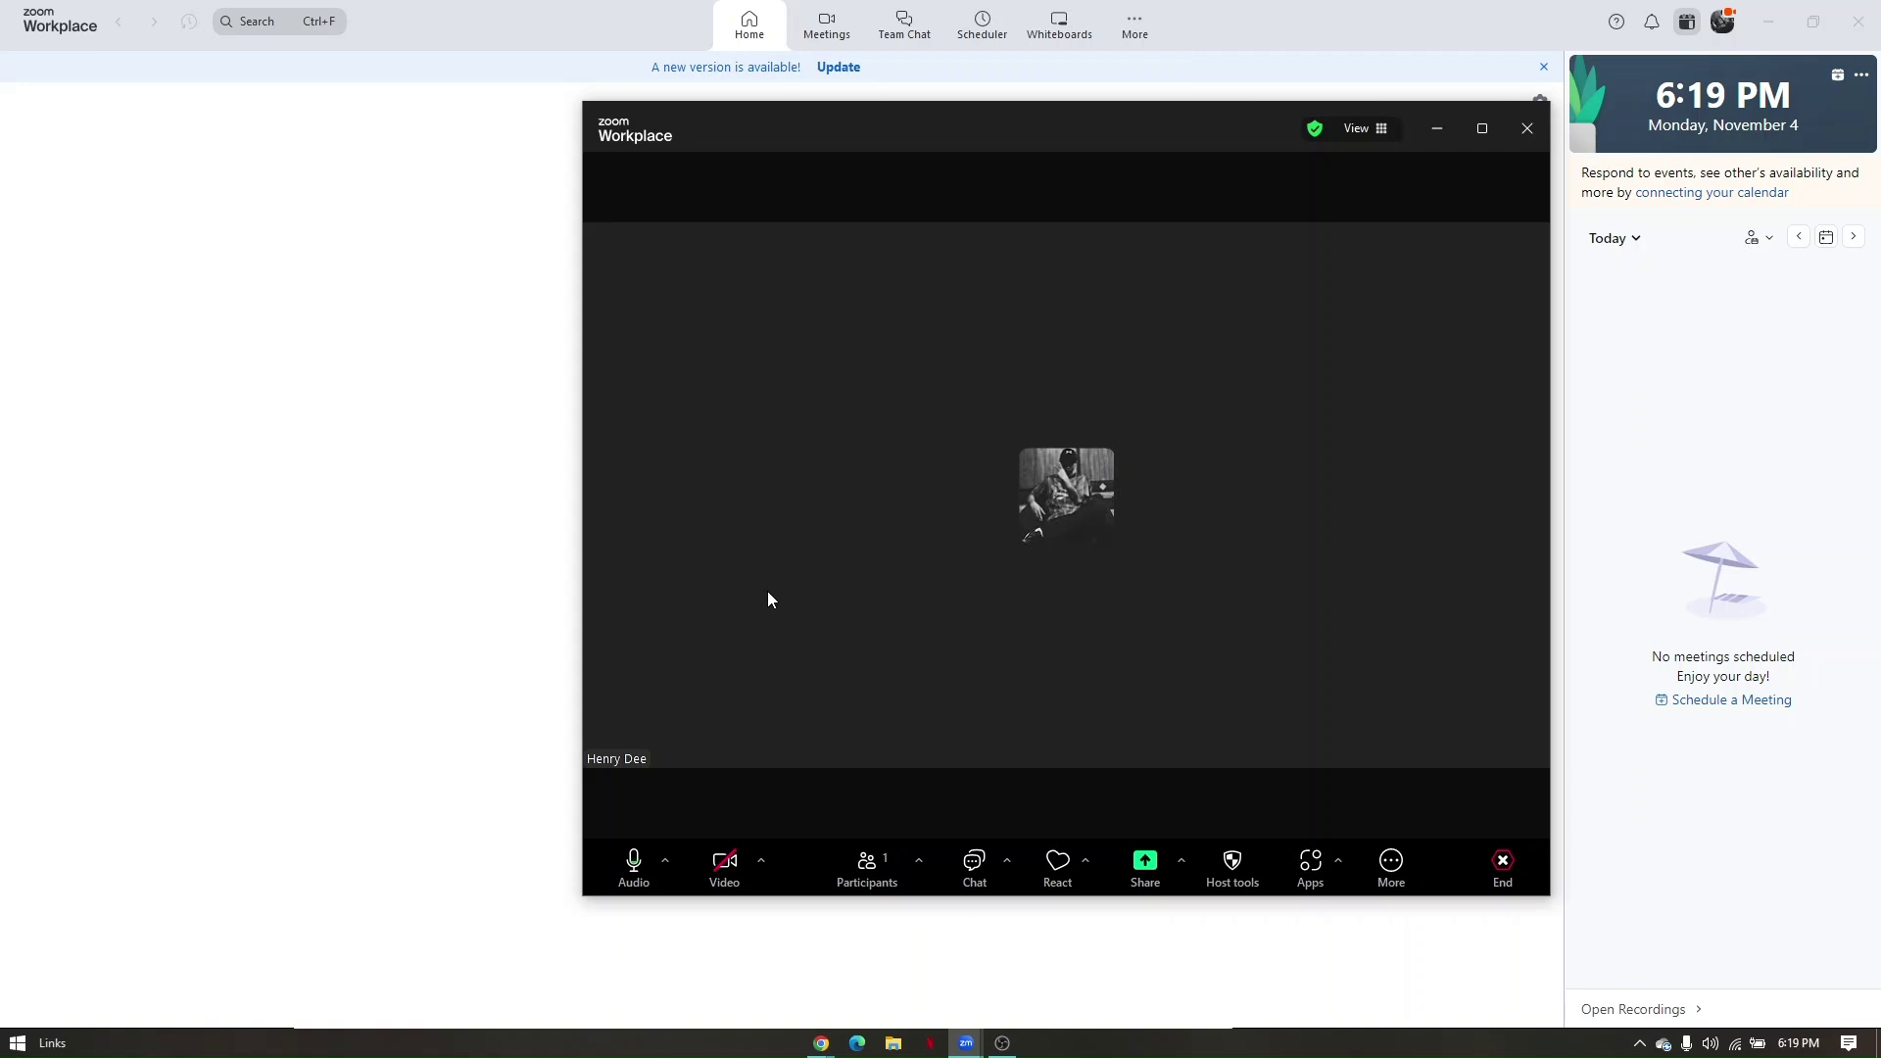
left_click(633, 861)
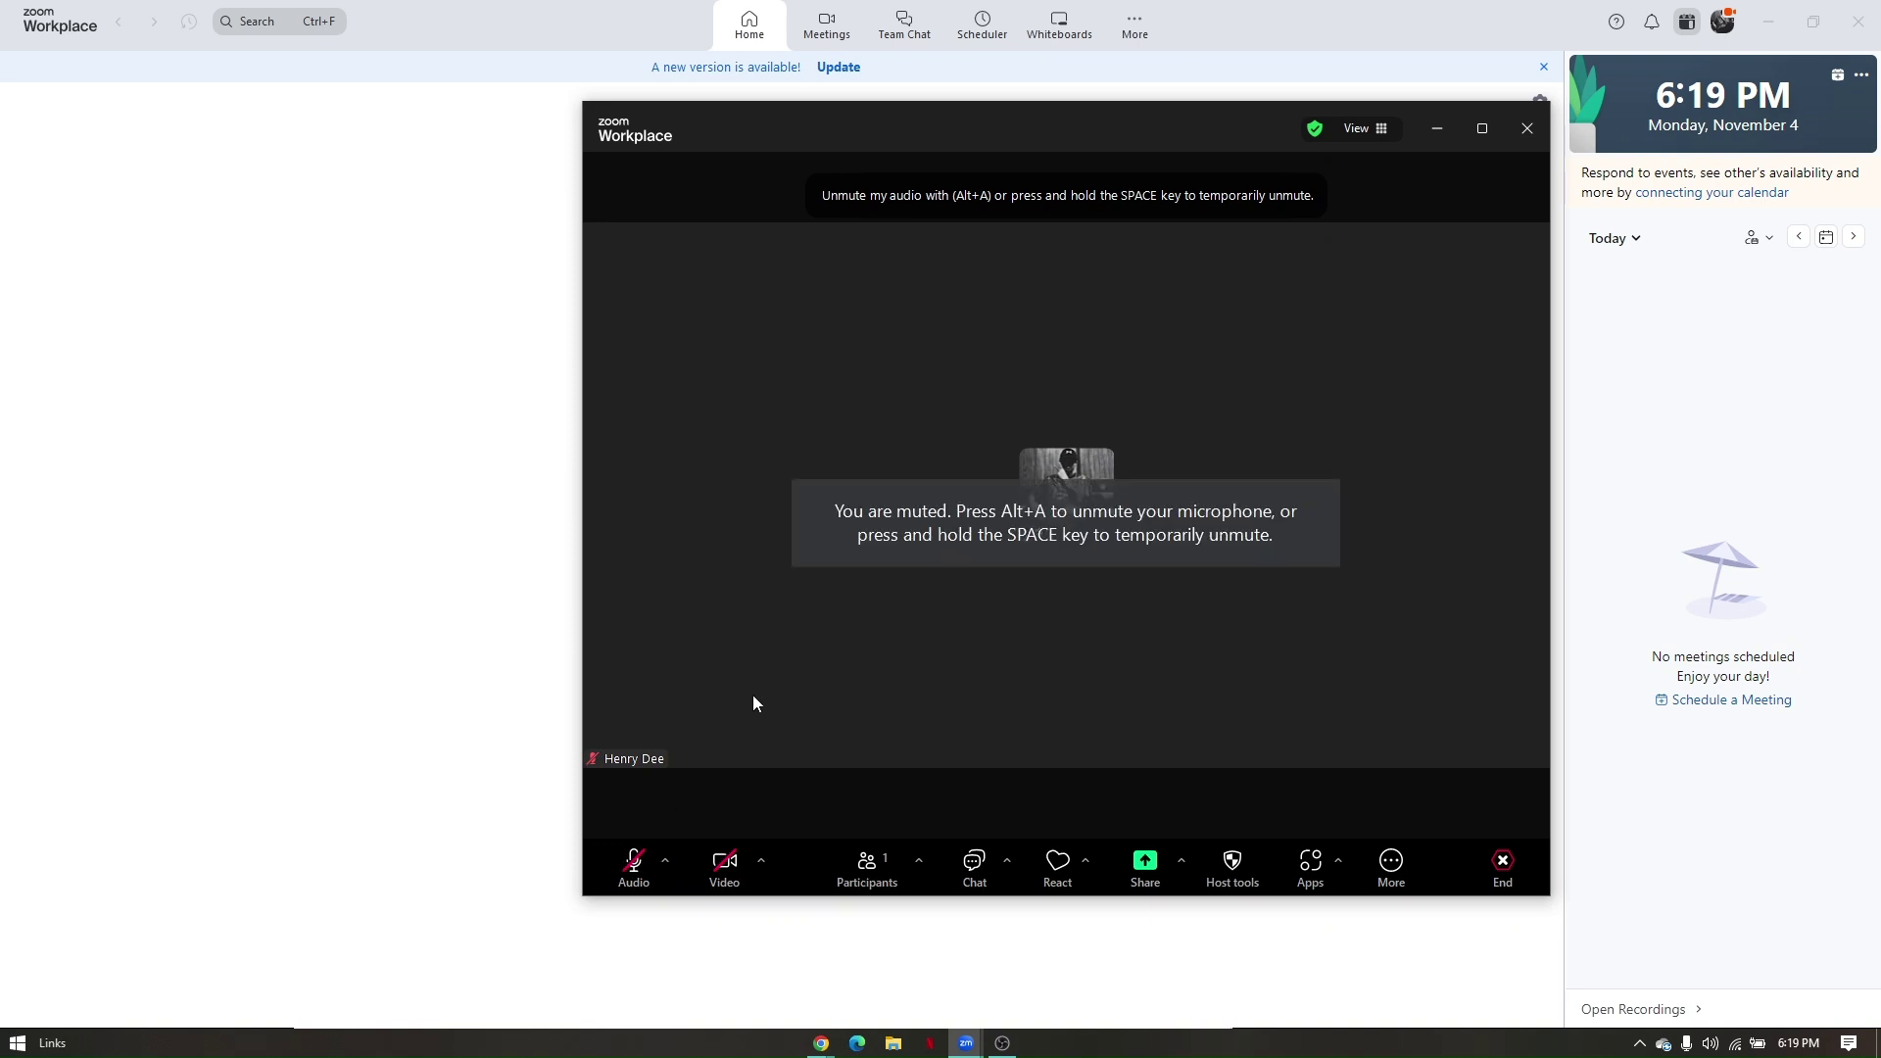
left_click(664, 862)
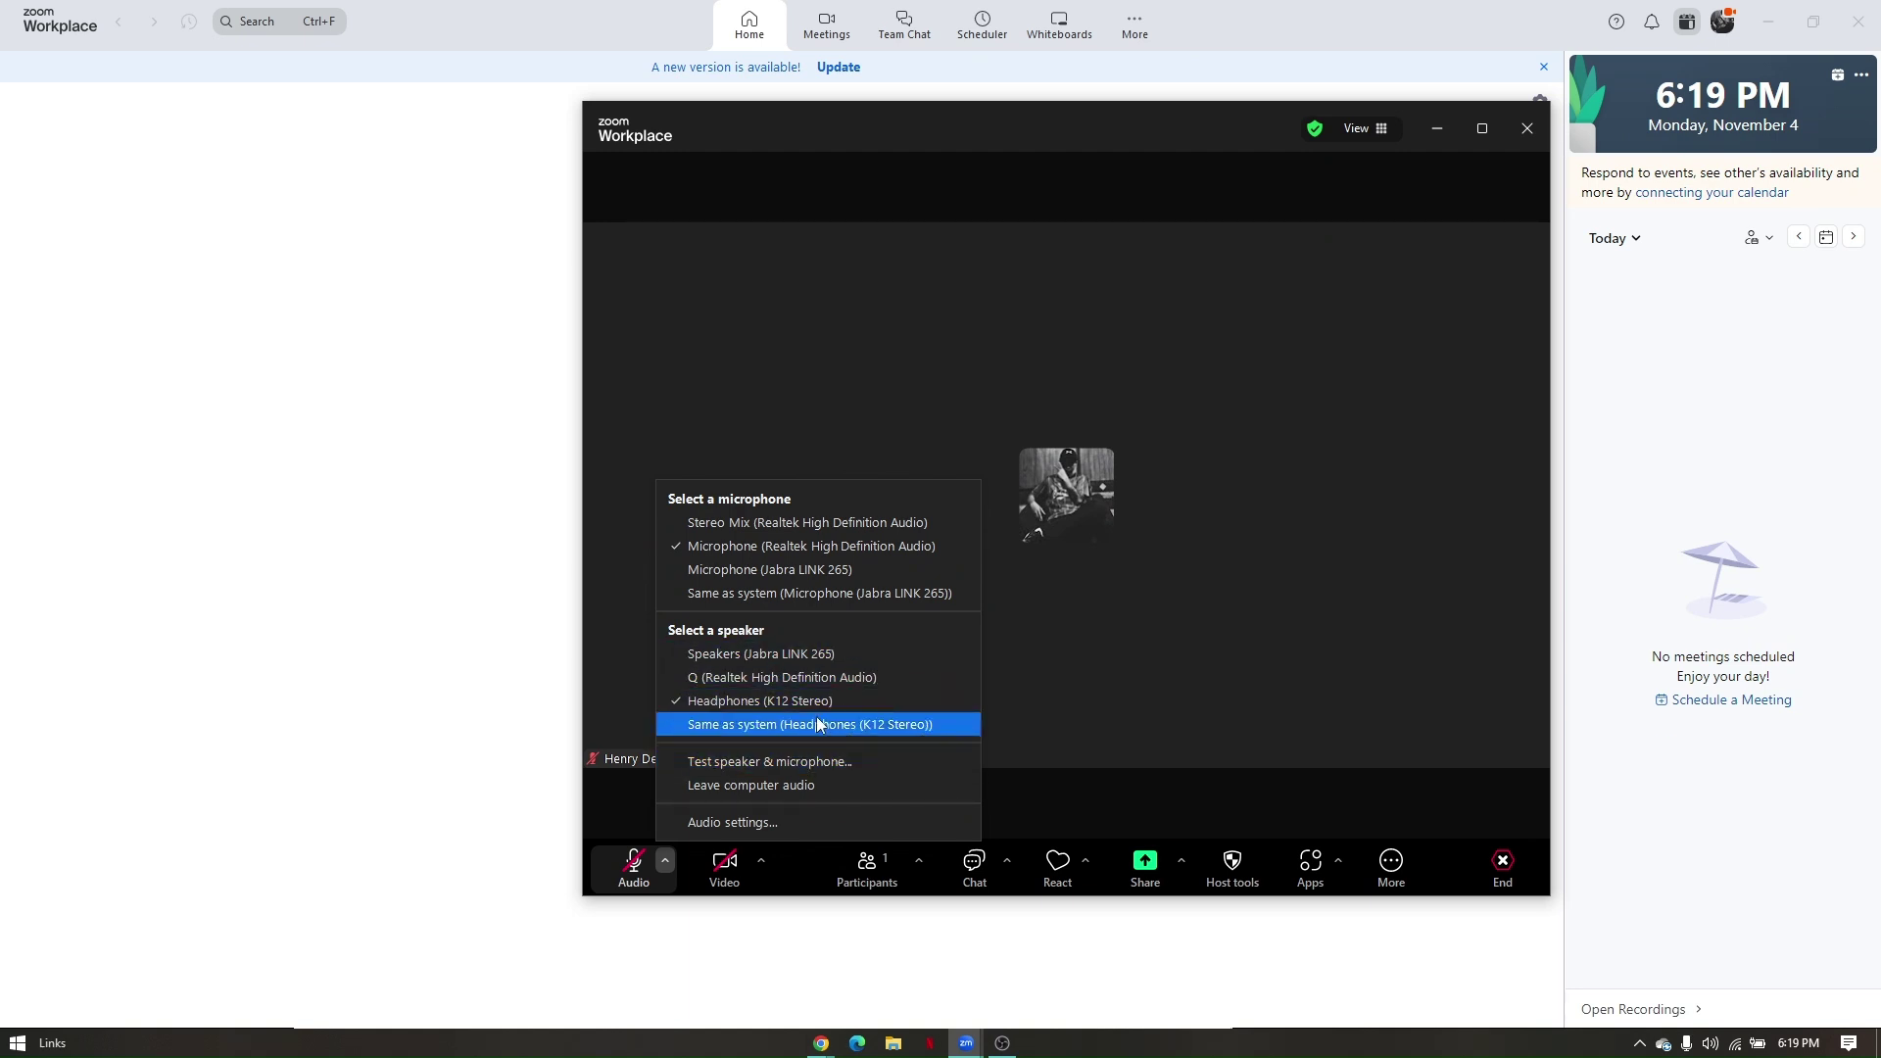
Pass the speaker and microphone test by confirming the ringtone and replay, then list camera options.
left_click(725, 762)
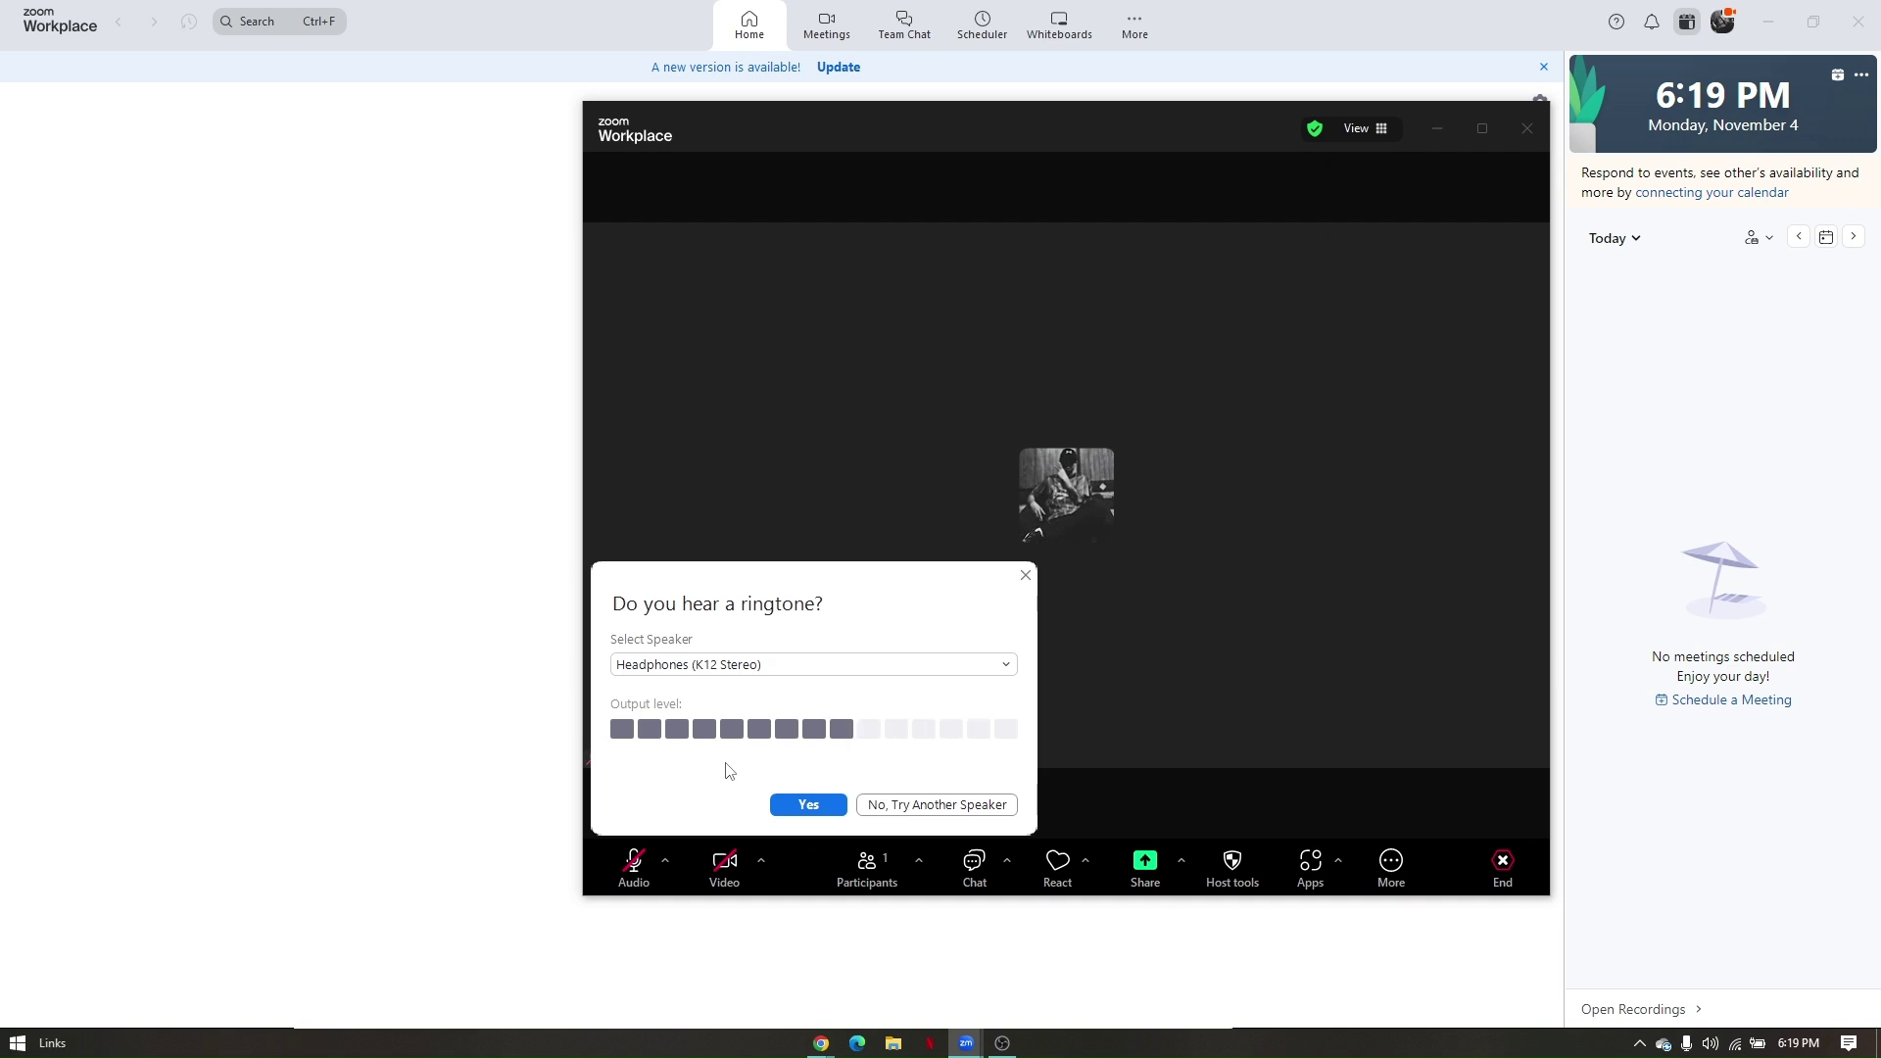
left_click(829, 811)
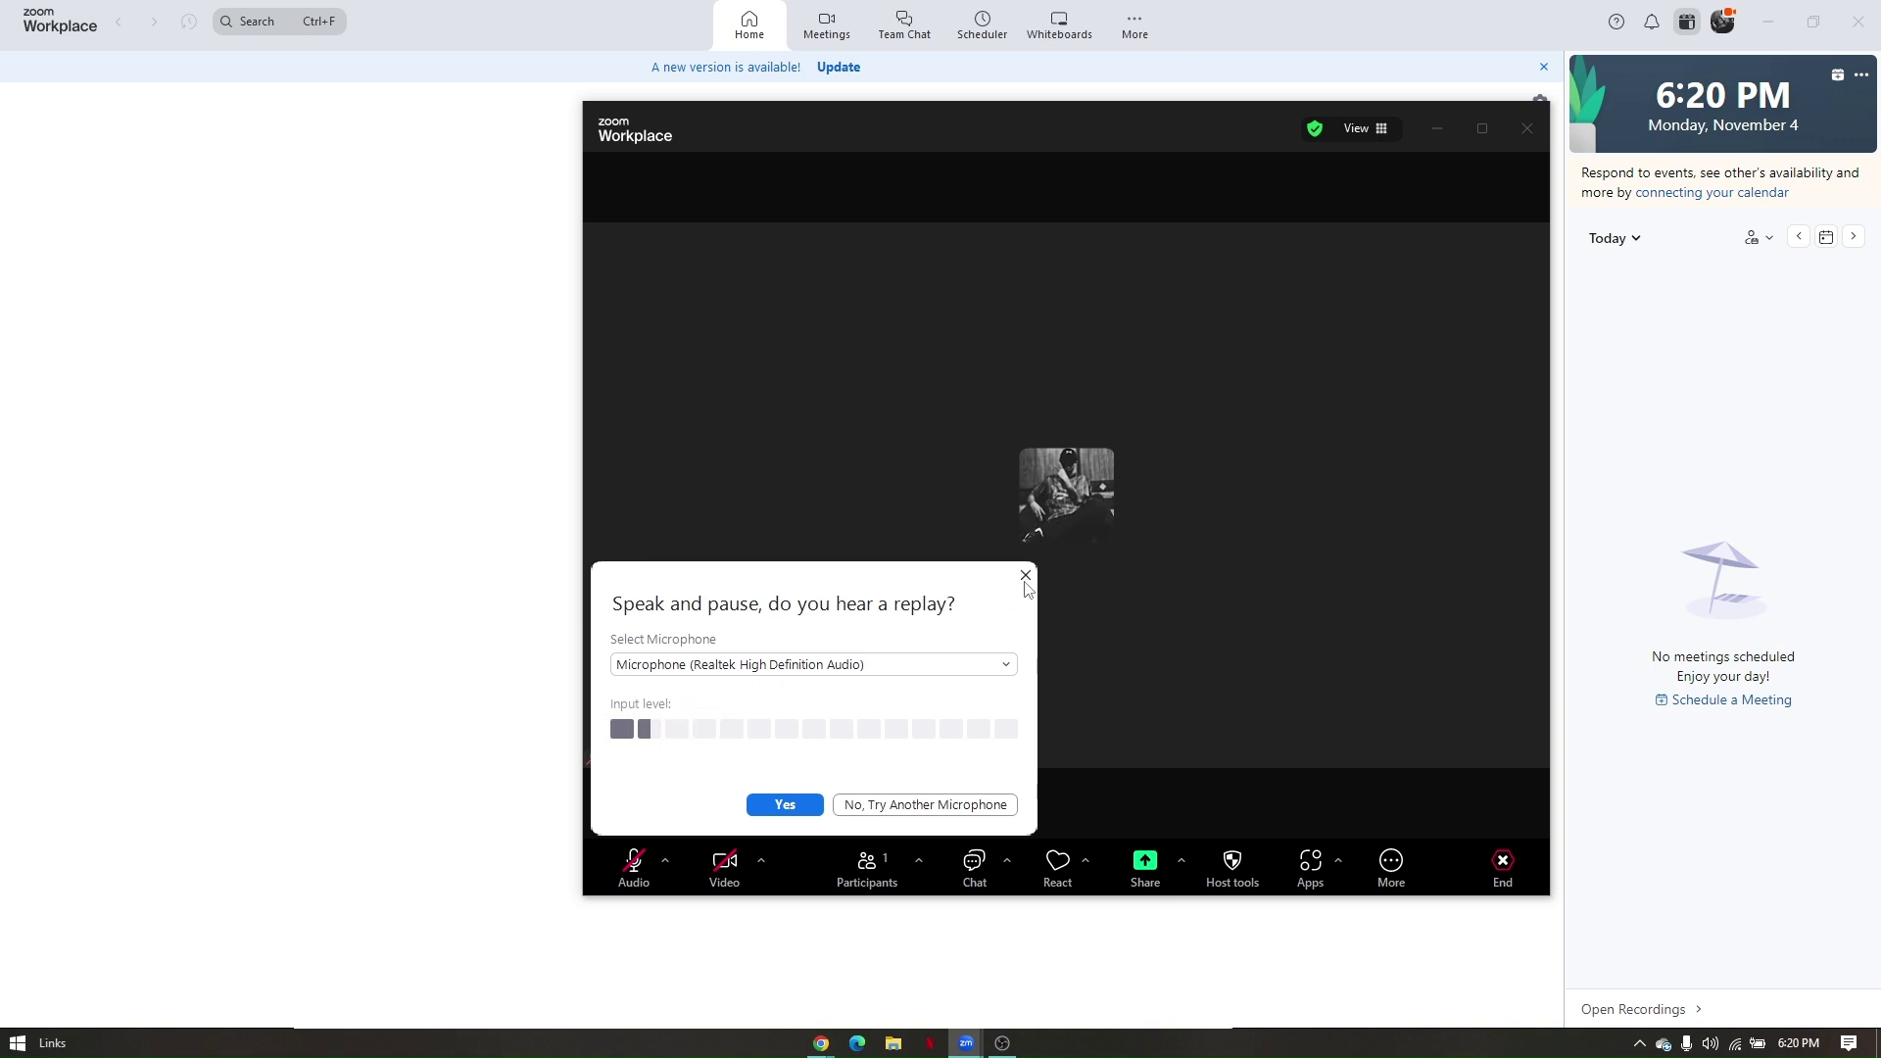
left_click(788, 803)
left_click(820, 798)
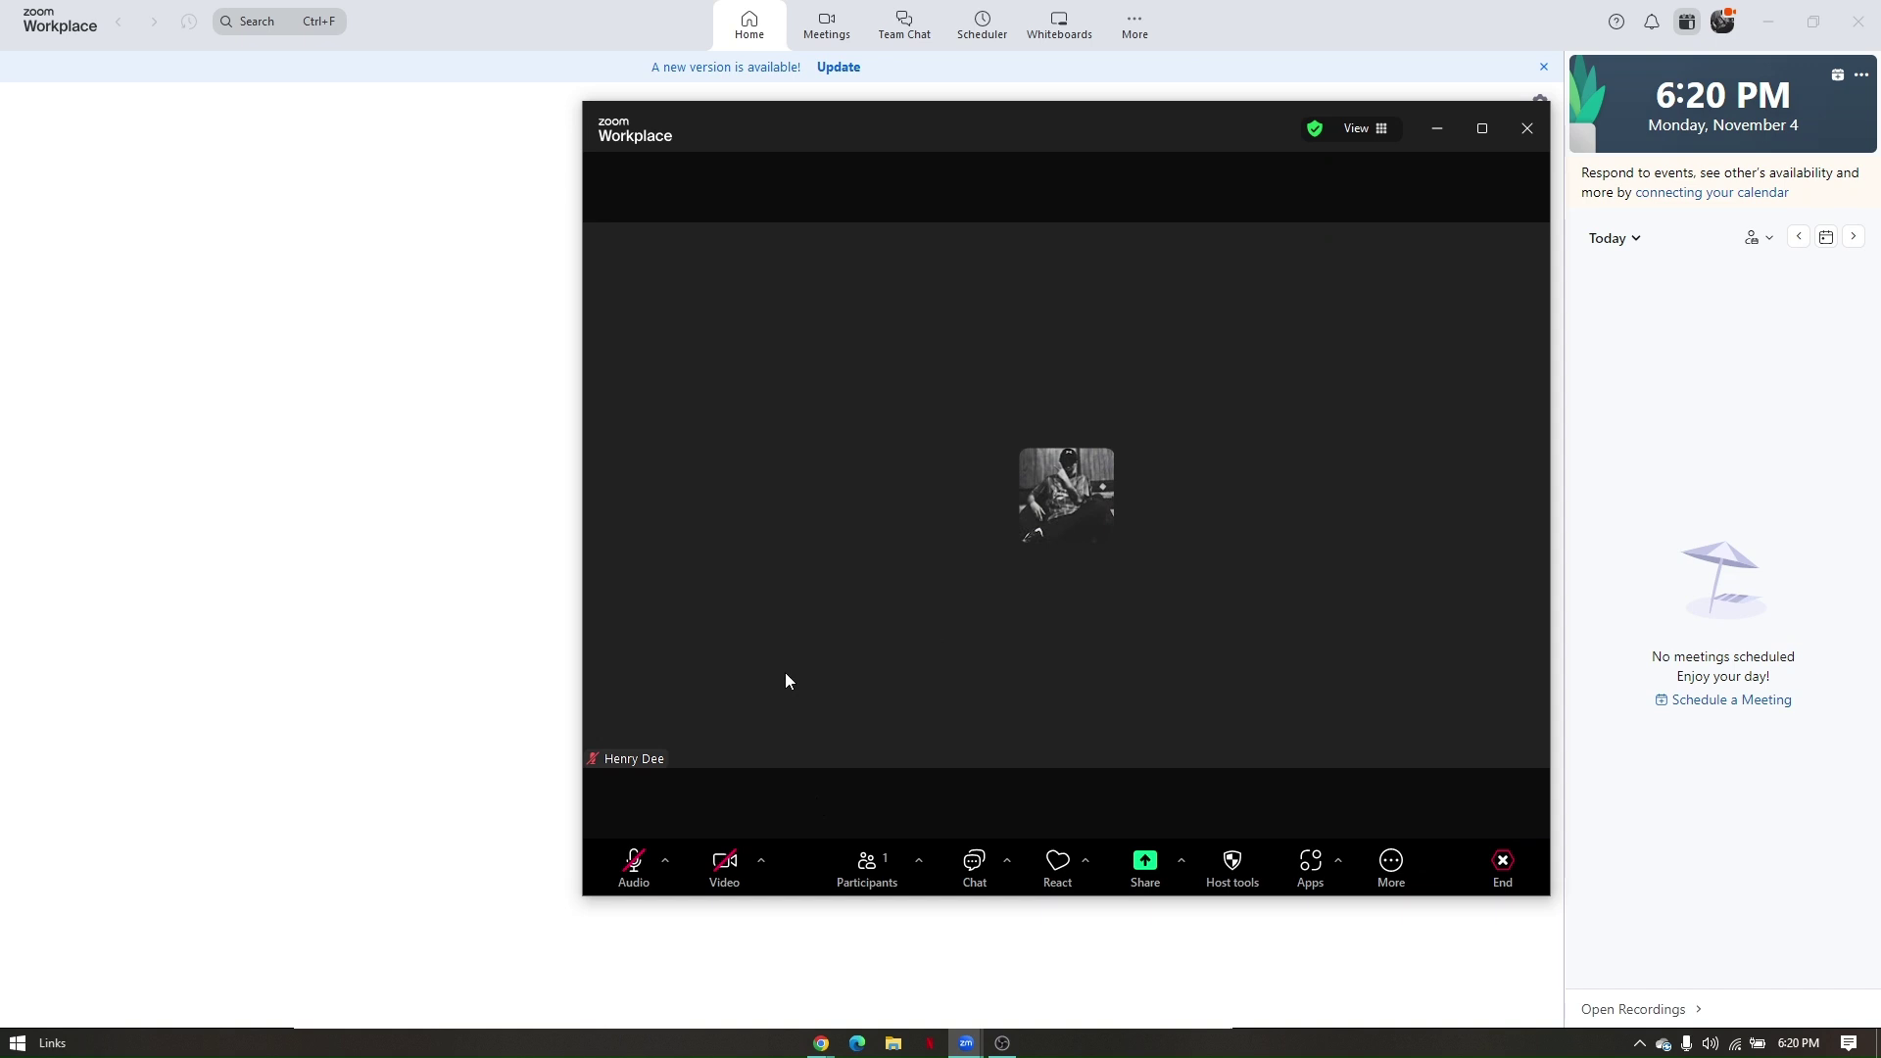
left_click(762, 864)
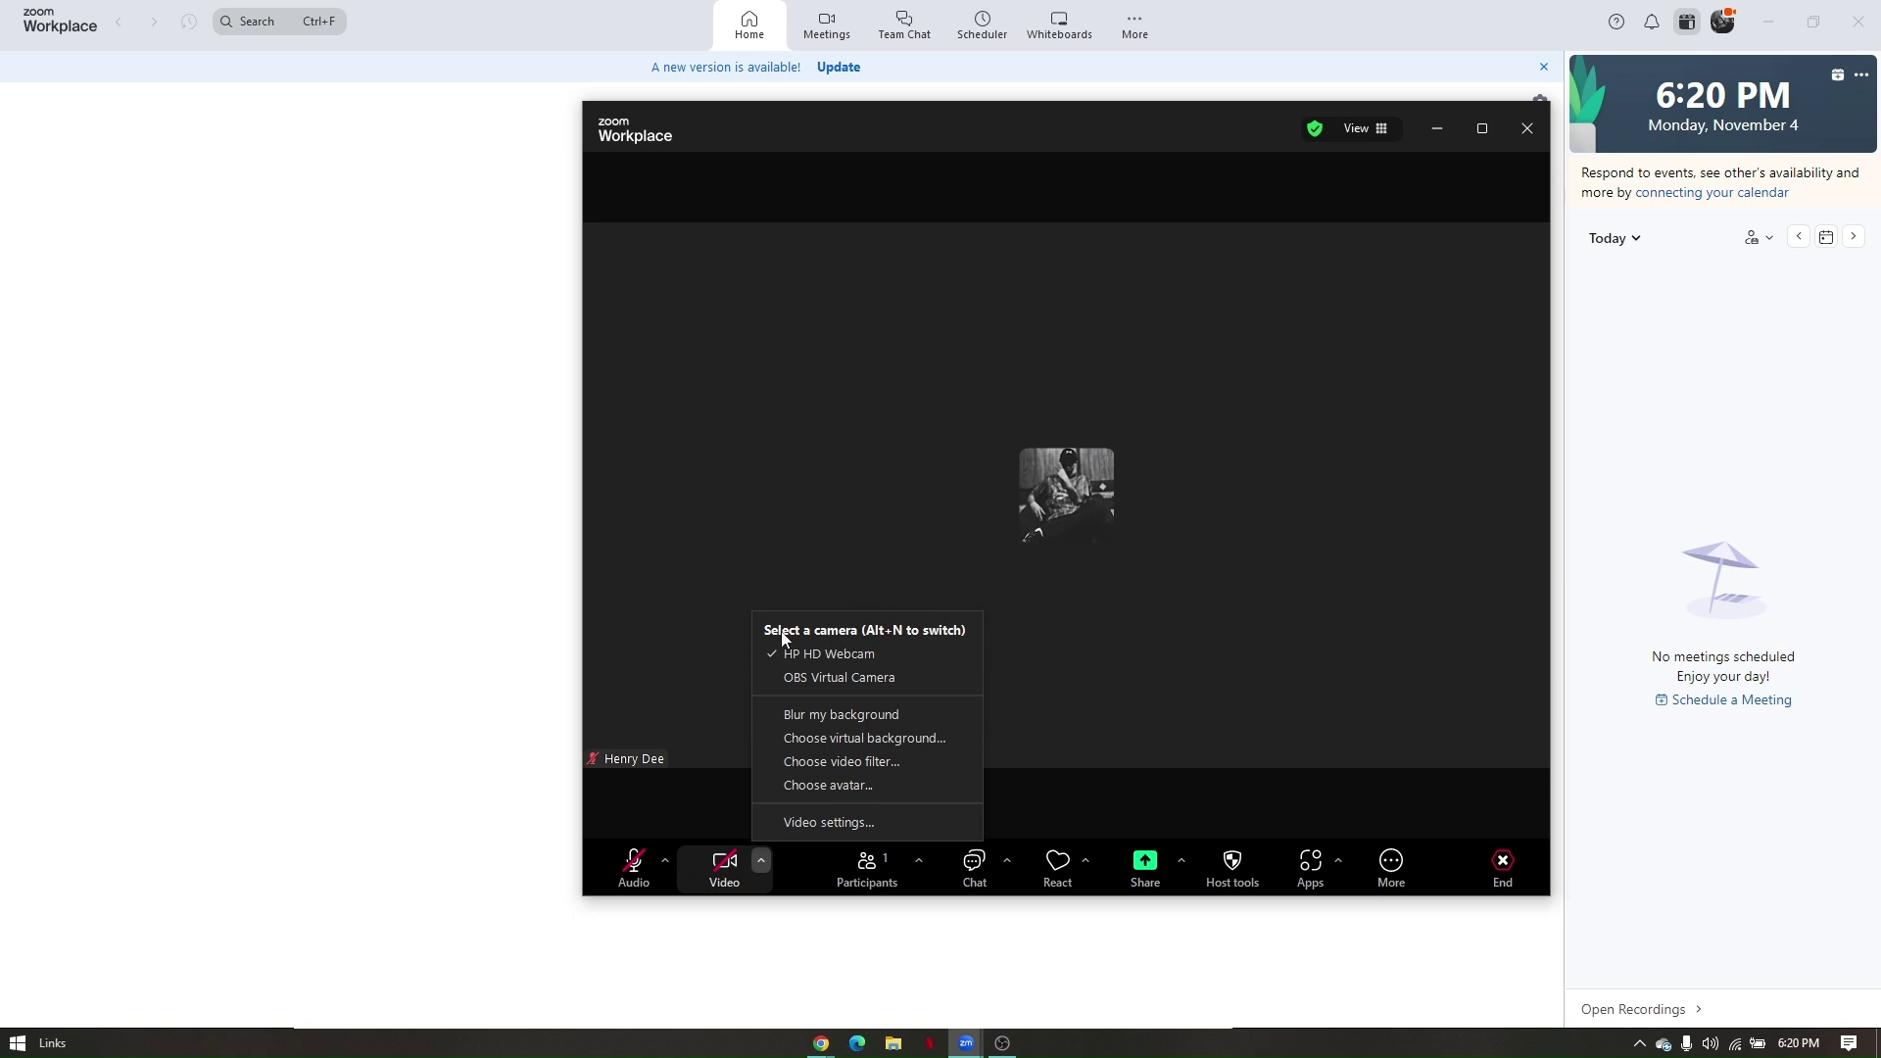
Try the Blur, San Francisco, Grass and Earth virtual backgrounds, then set it back to None.
left_click(865, 741)
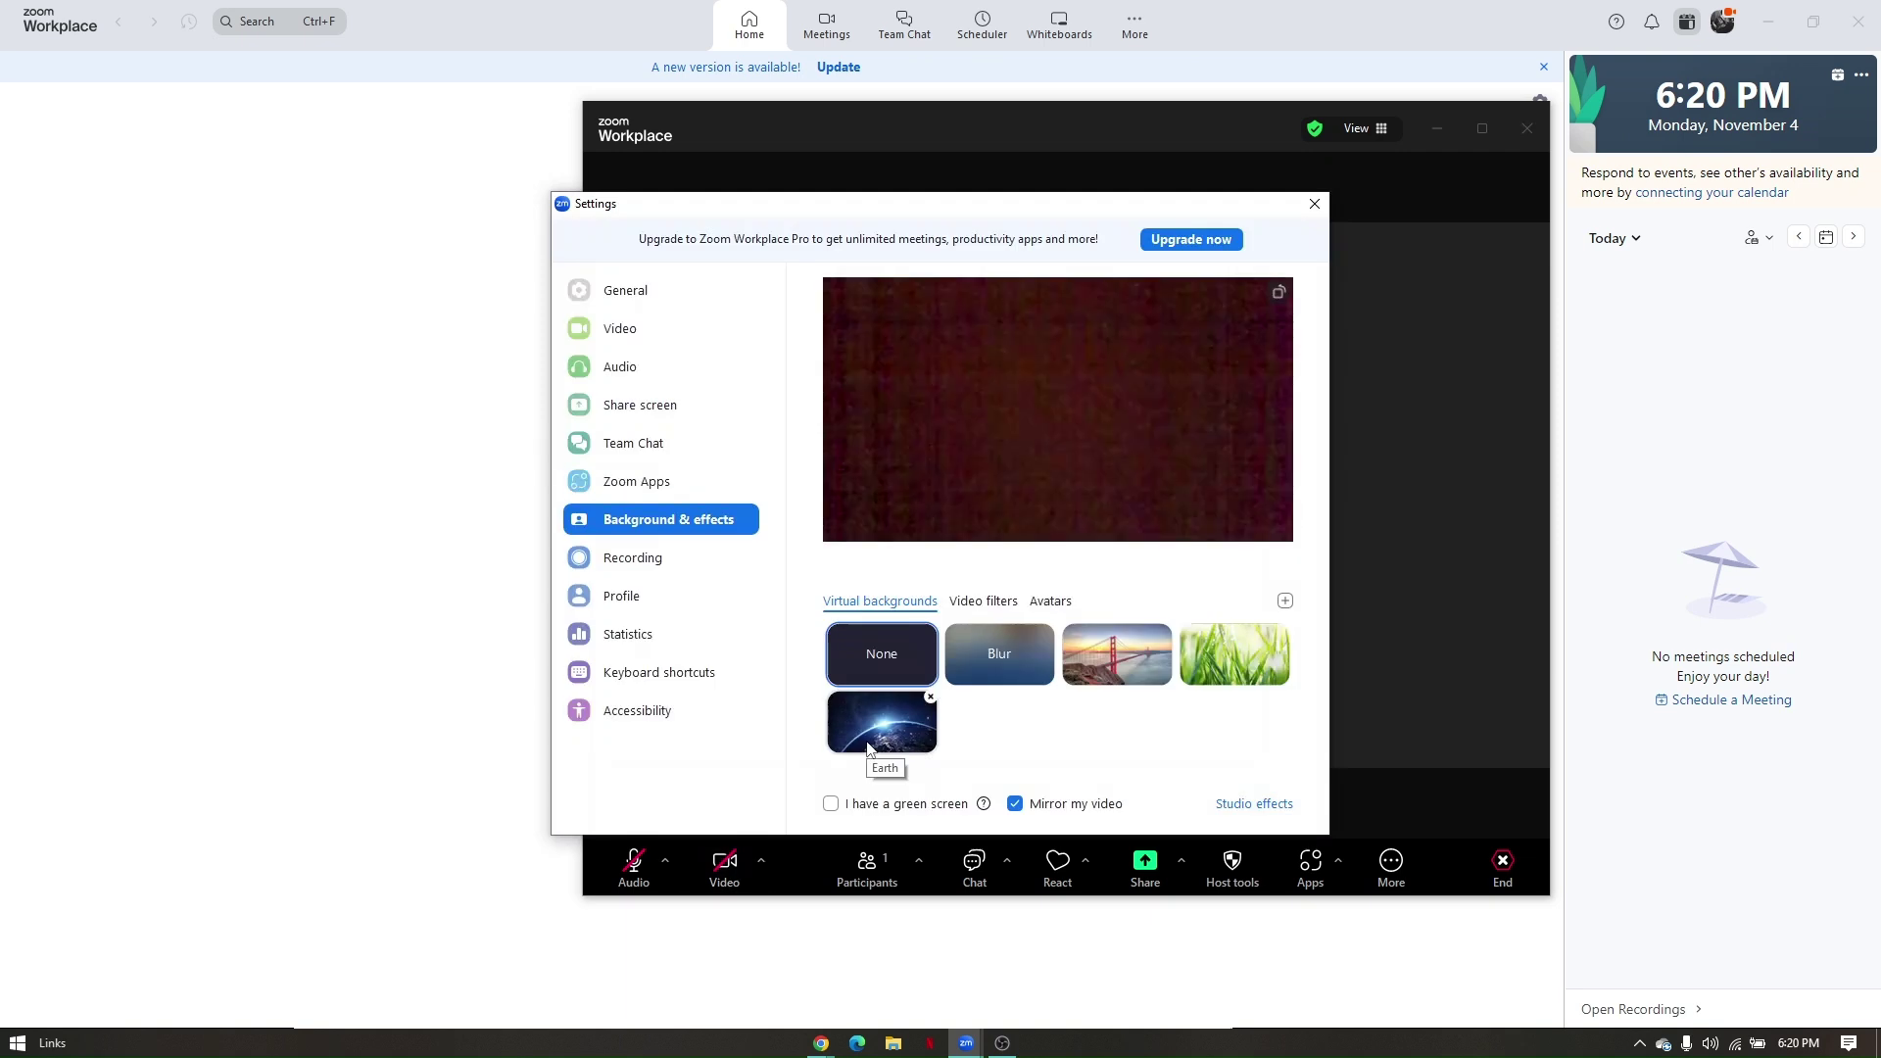
left_click(1003, 656)
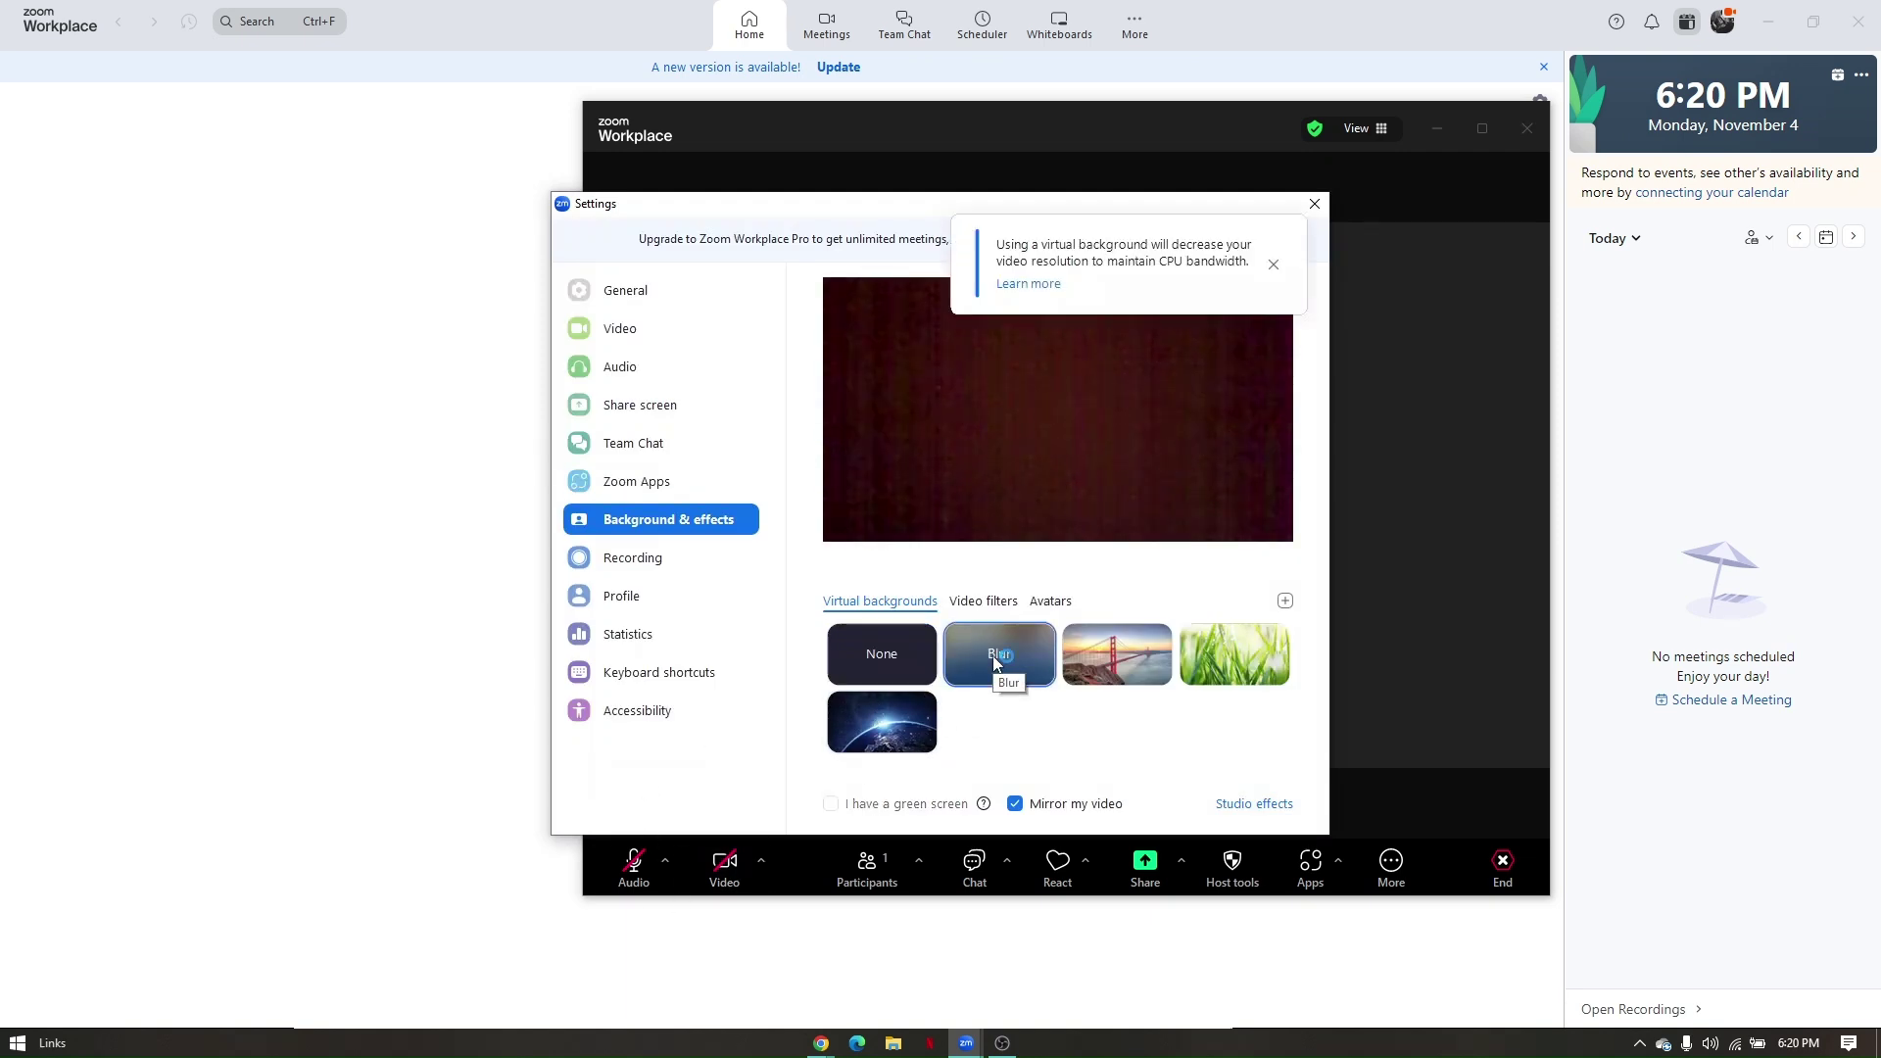
left_click(1114, 671)
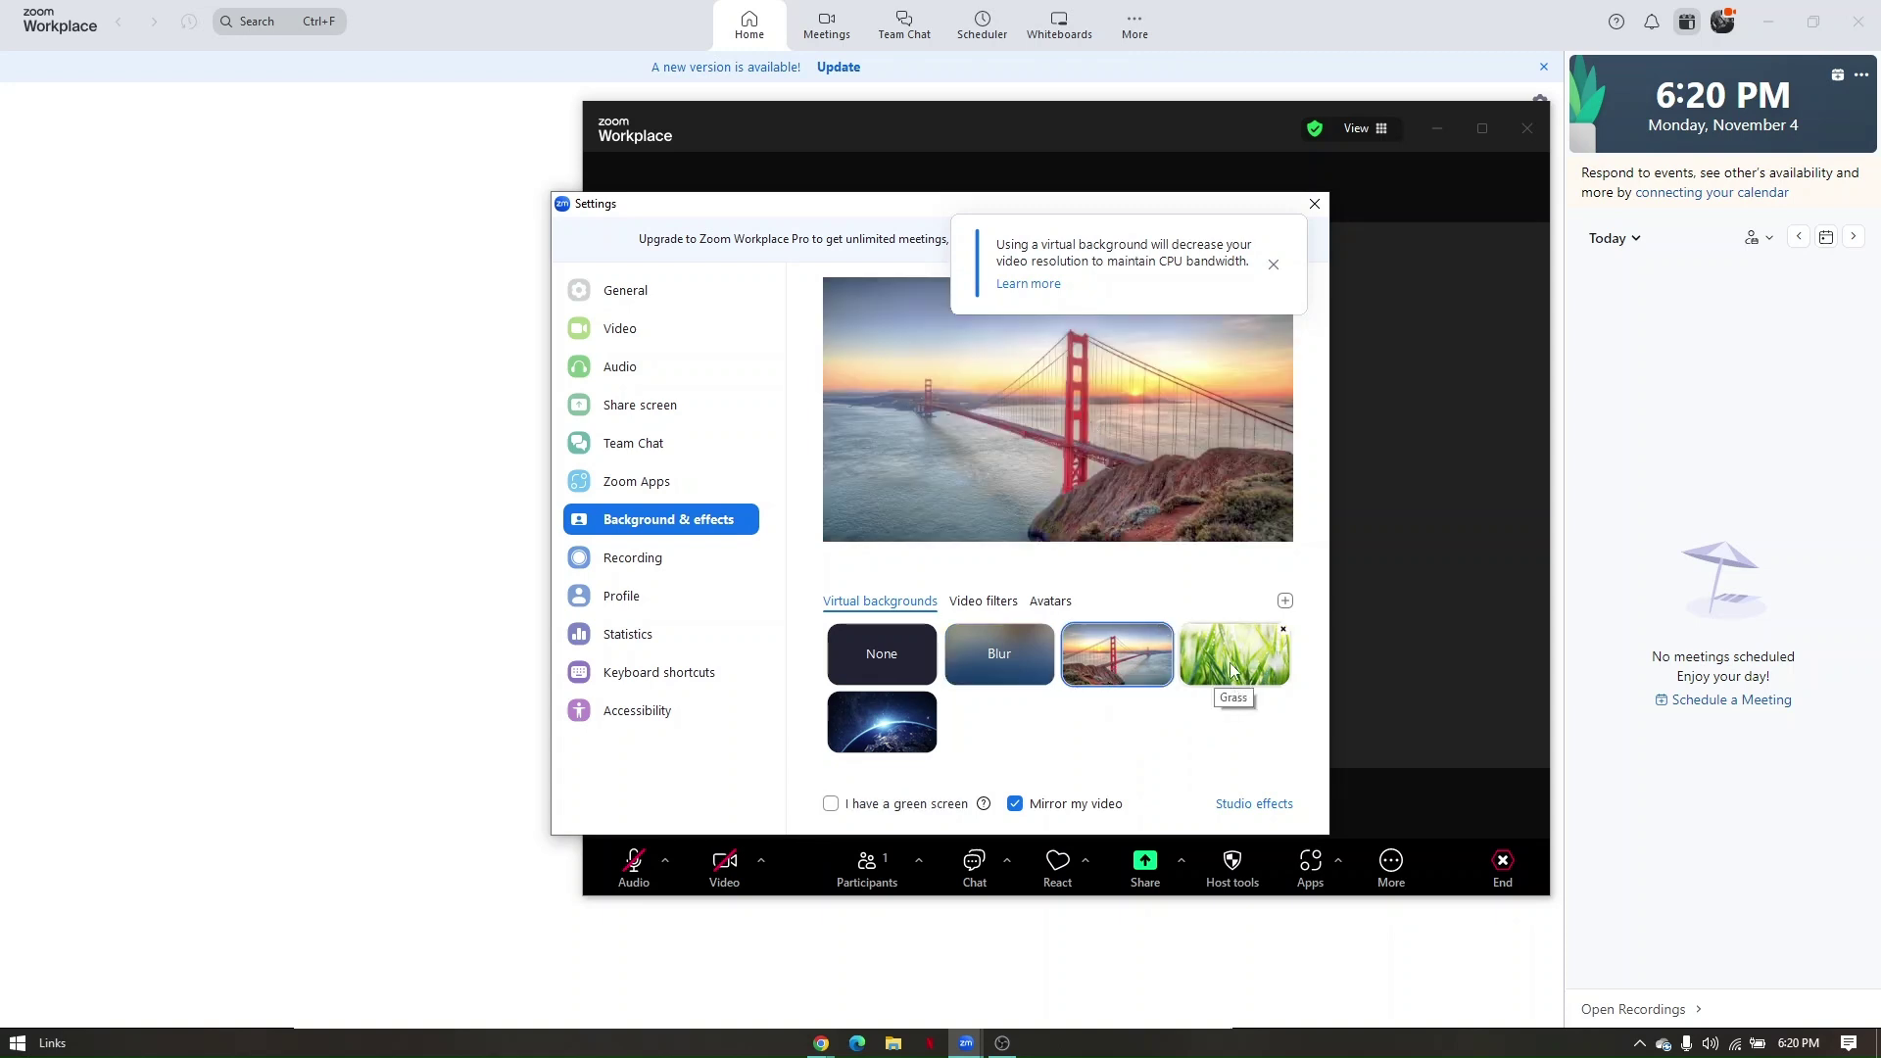
left_click(1233, 670)
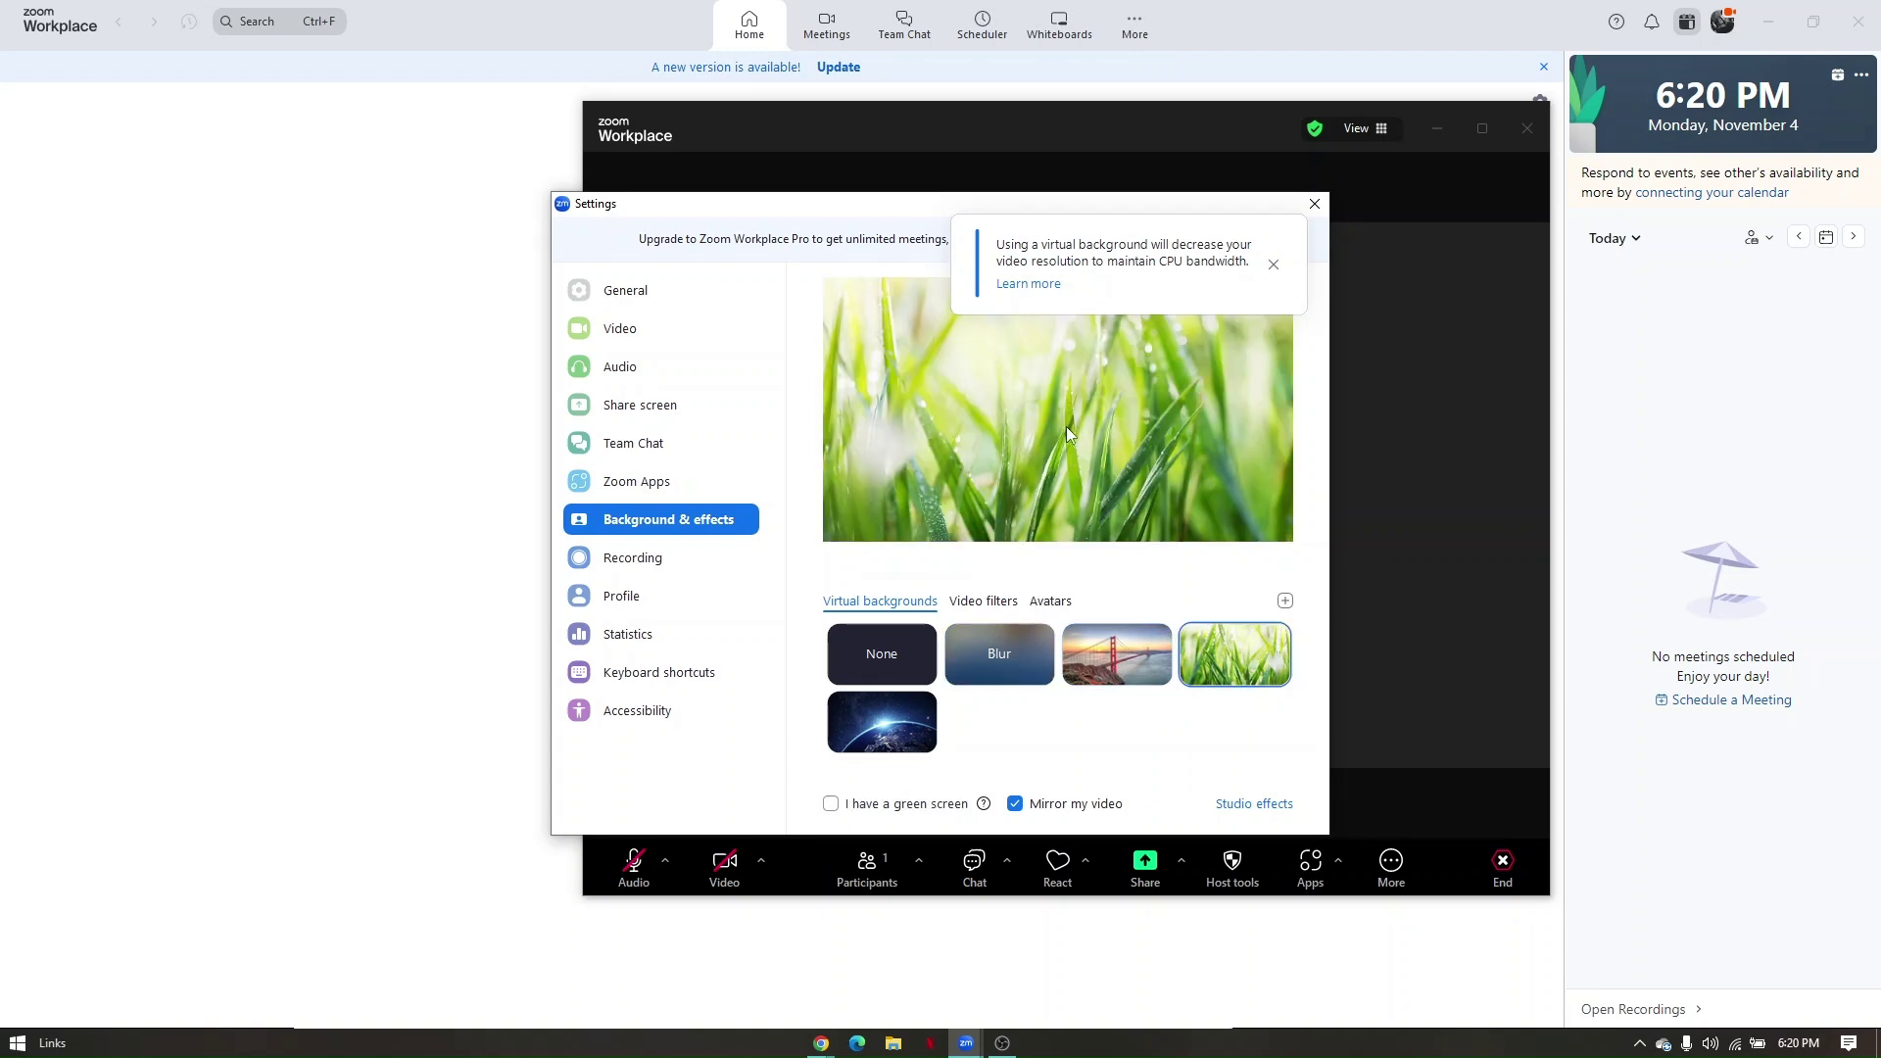
left_click(882, 725)
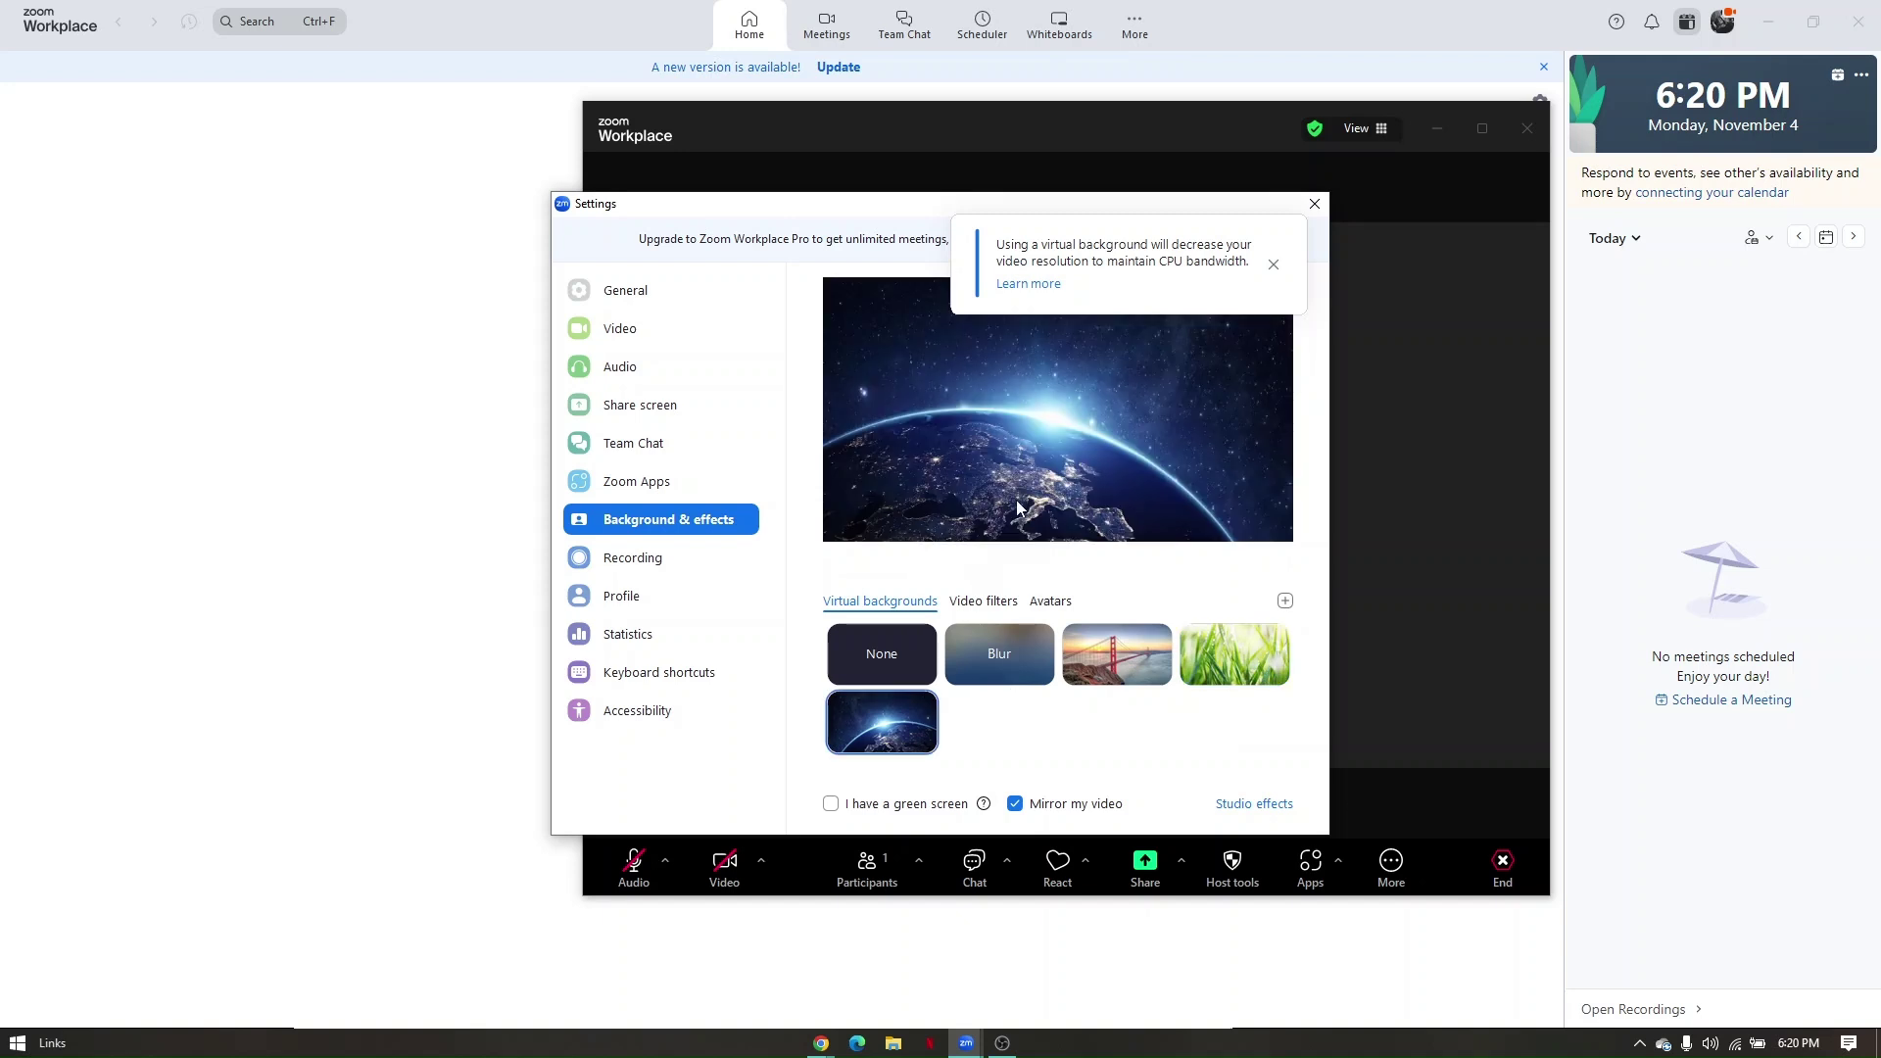
left_click(985, 604)
left_click(880, 600)
left_click(885, 656)
Browse the Video filters and Avatars tabs without applying any, dismissing the create-avatar prompt.
left_click(983, 602)
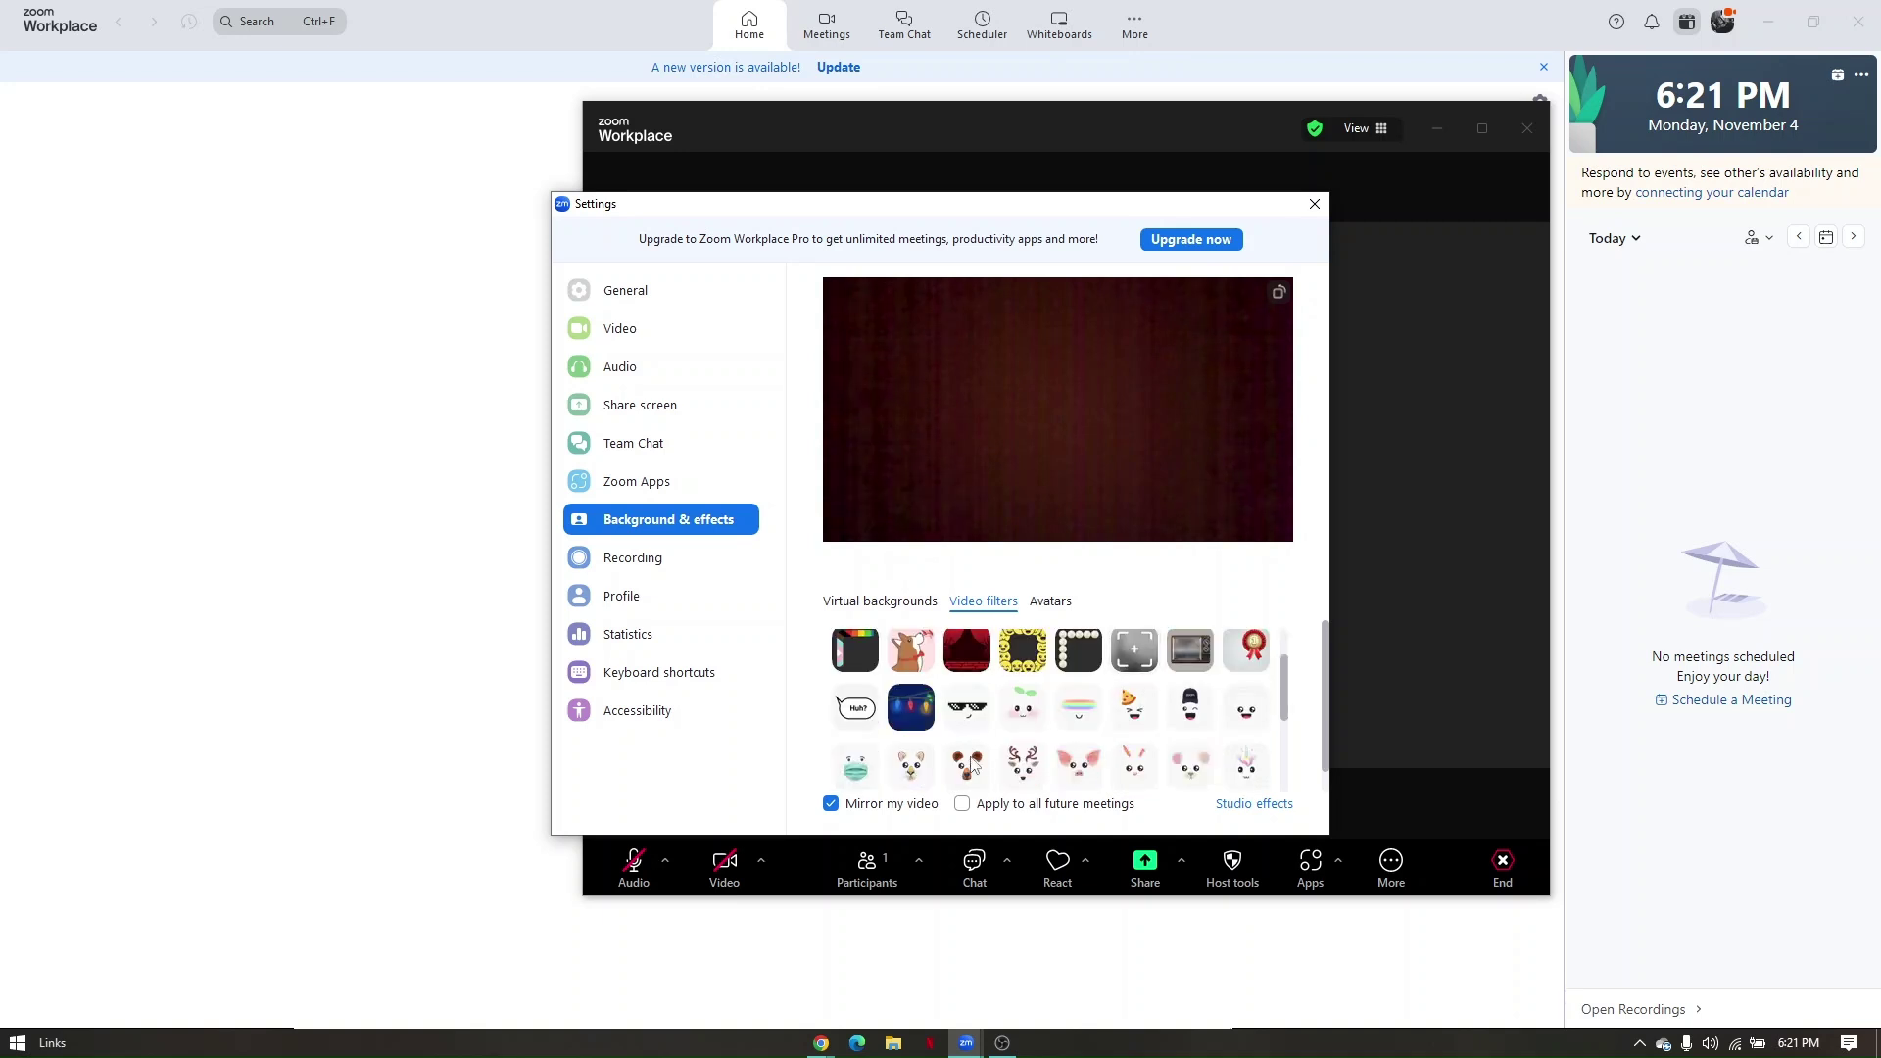
scroll(1027, 707, "down", 1)
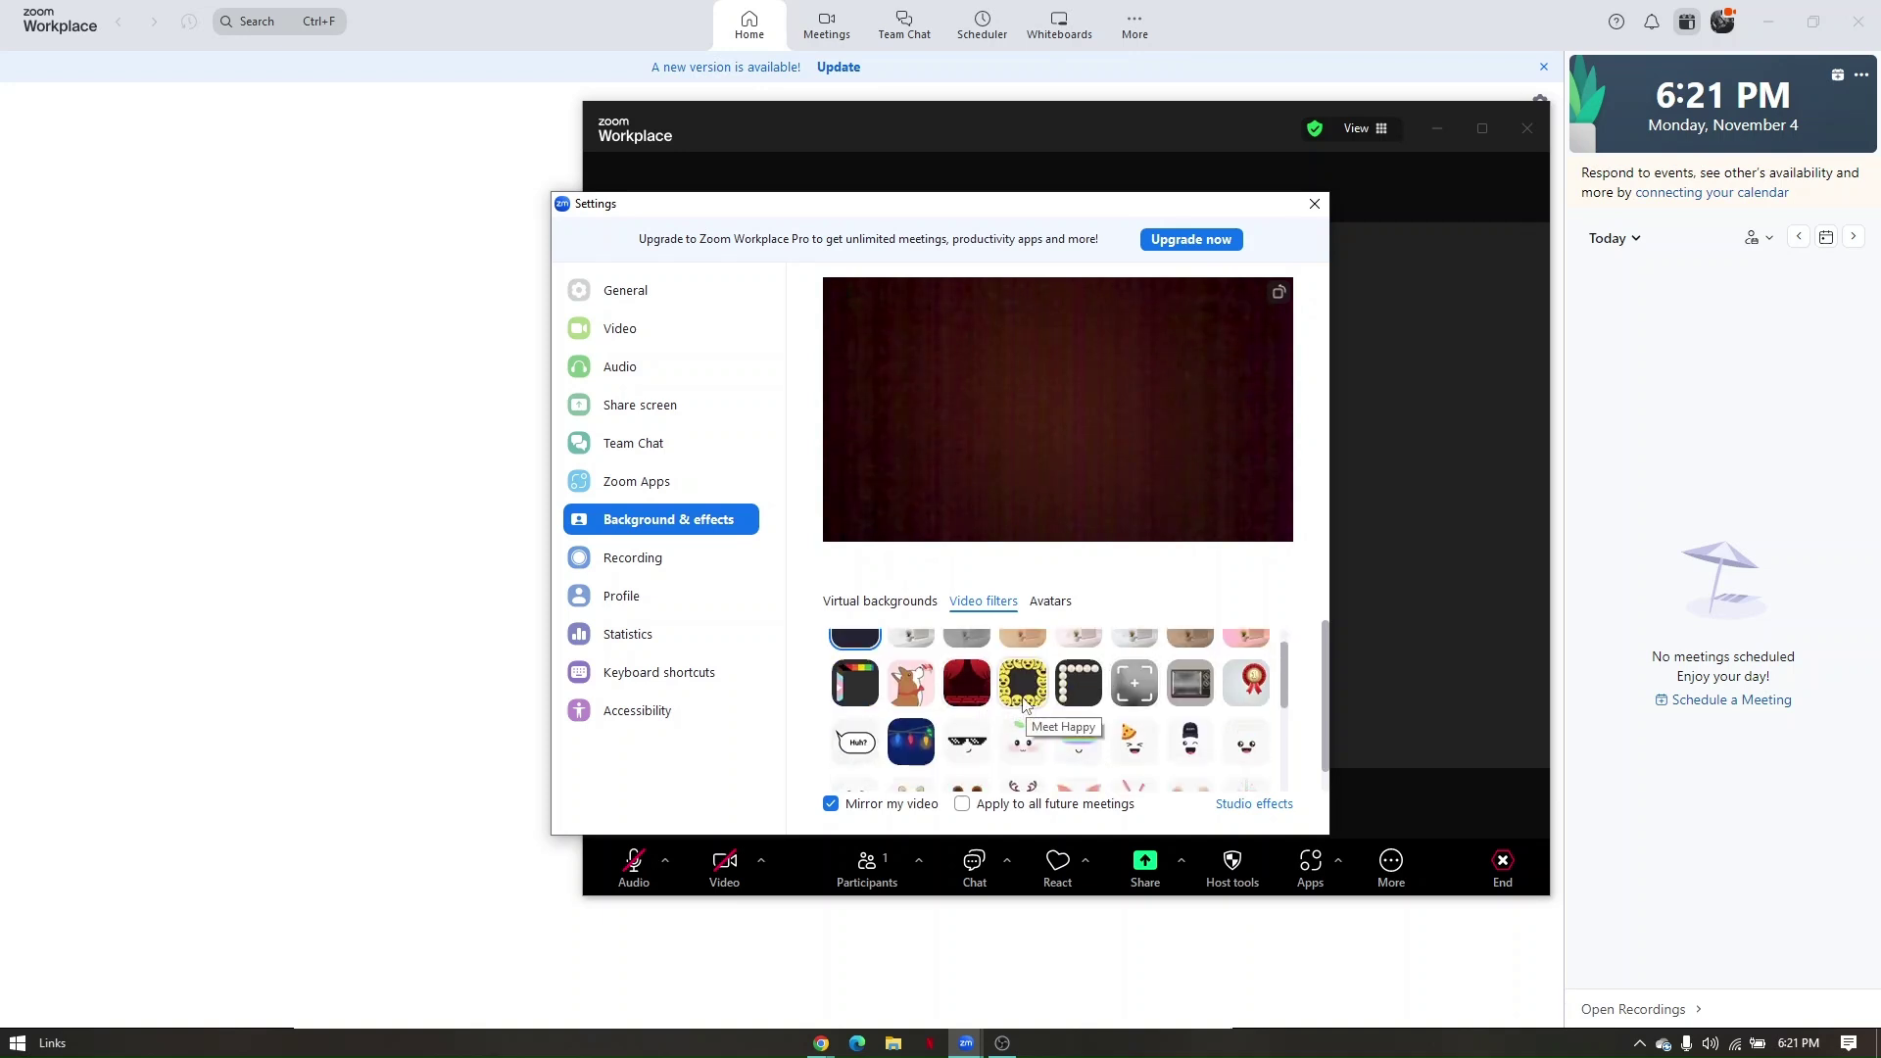
scroll(977, 750, "down", 2)
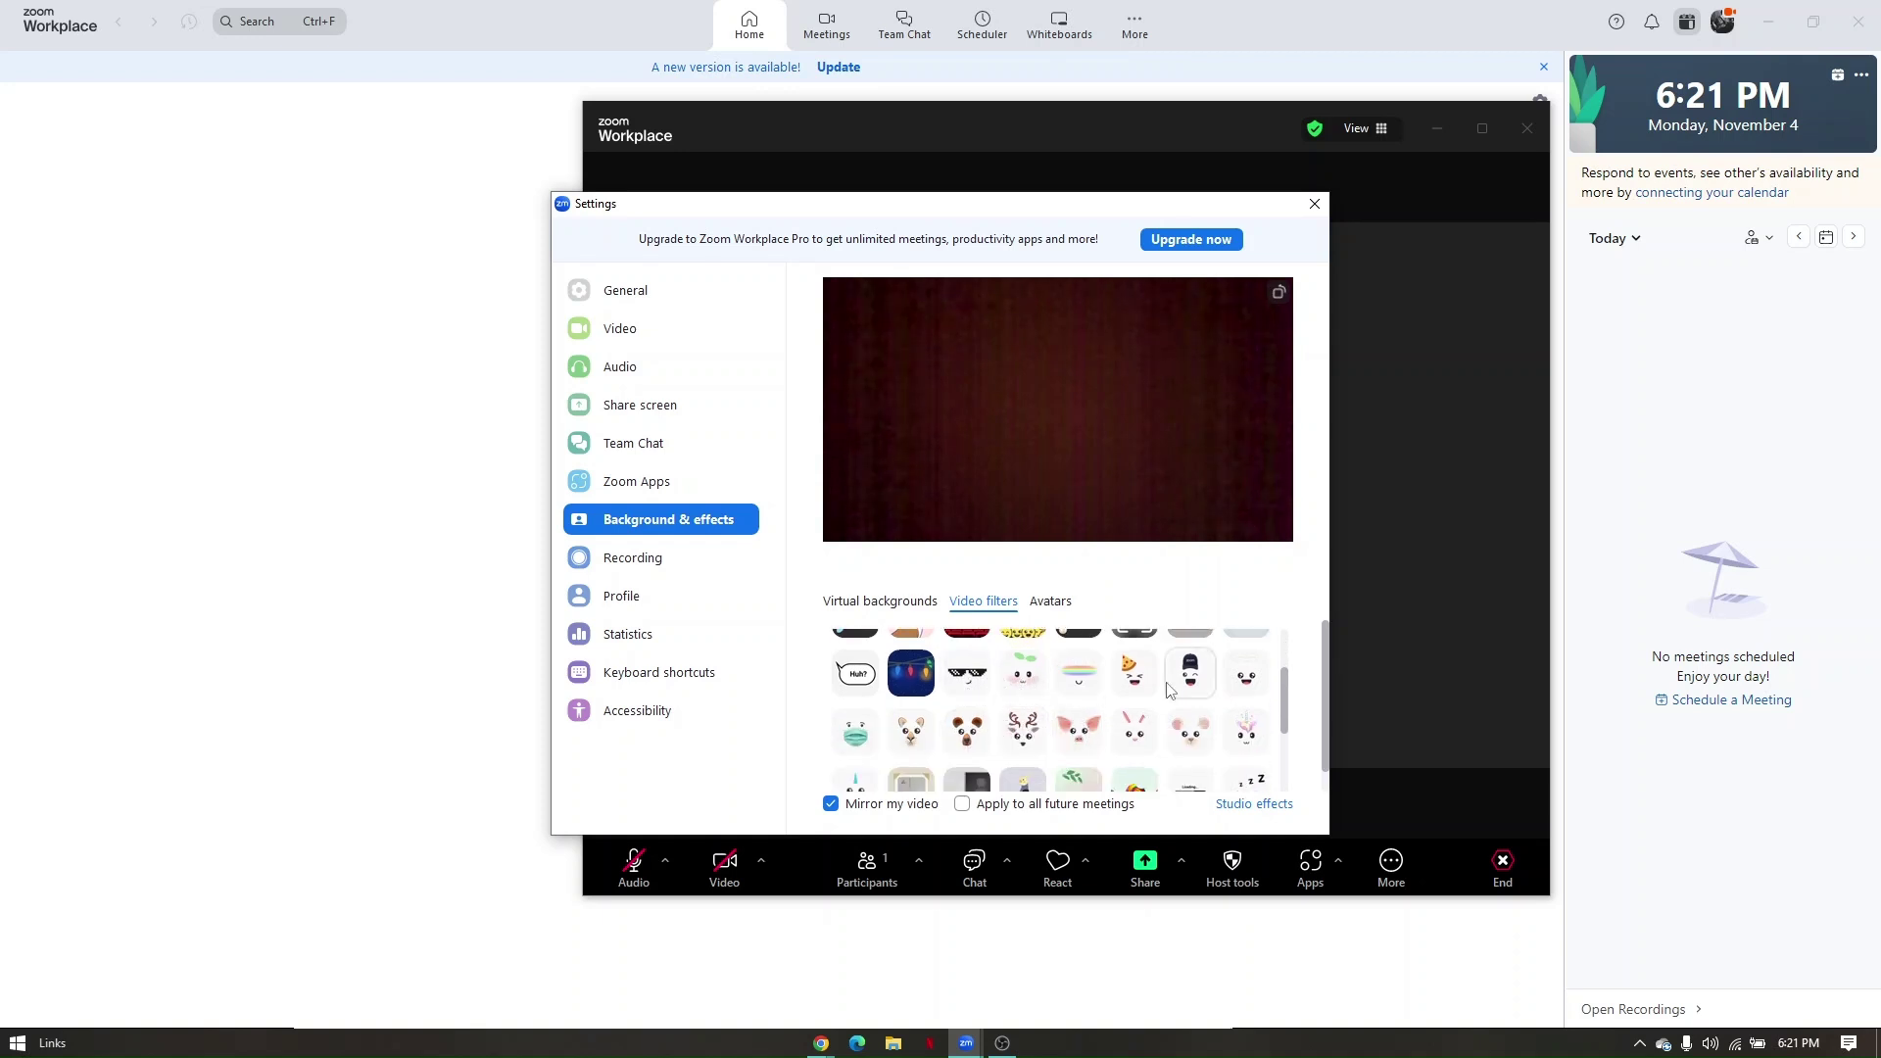
scroll(1068, 735, "down", 6)
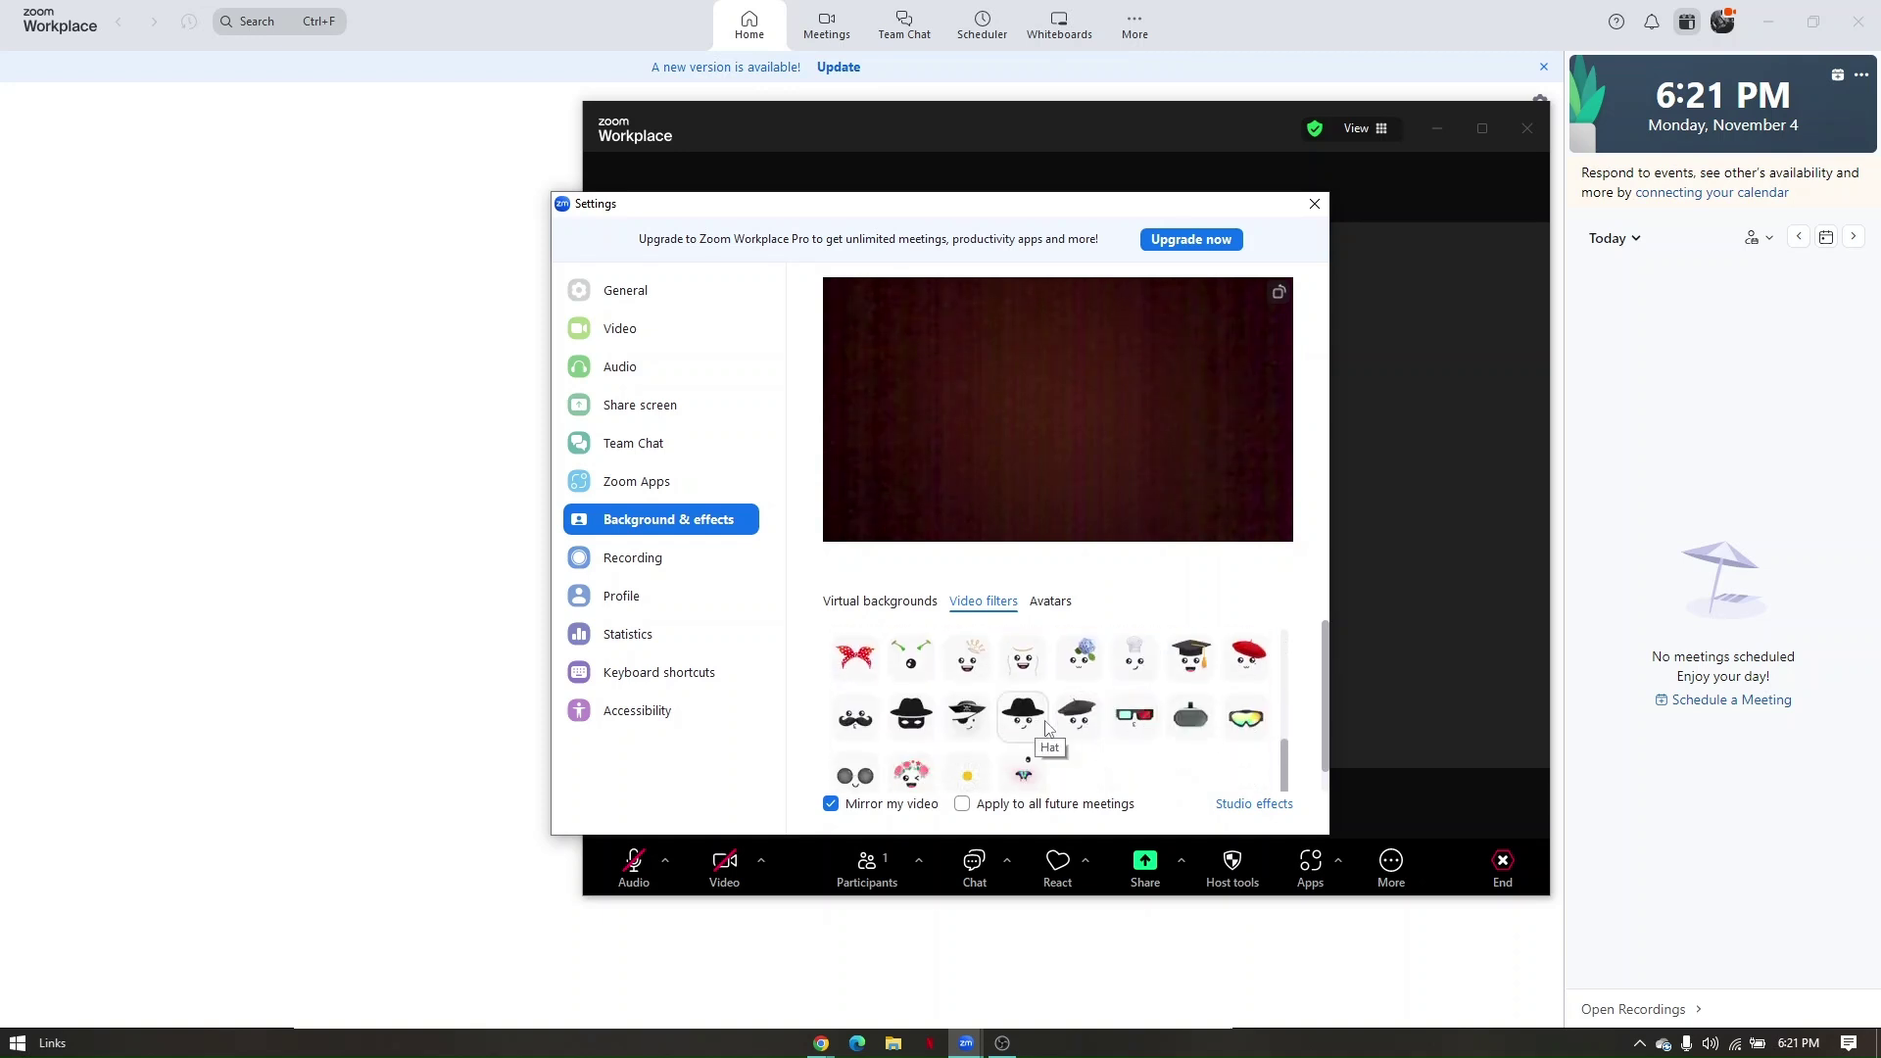
scroll(1112, 728, "up", 10)
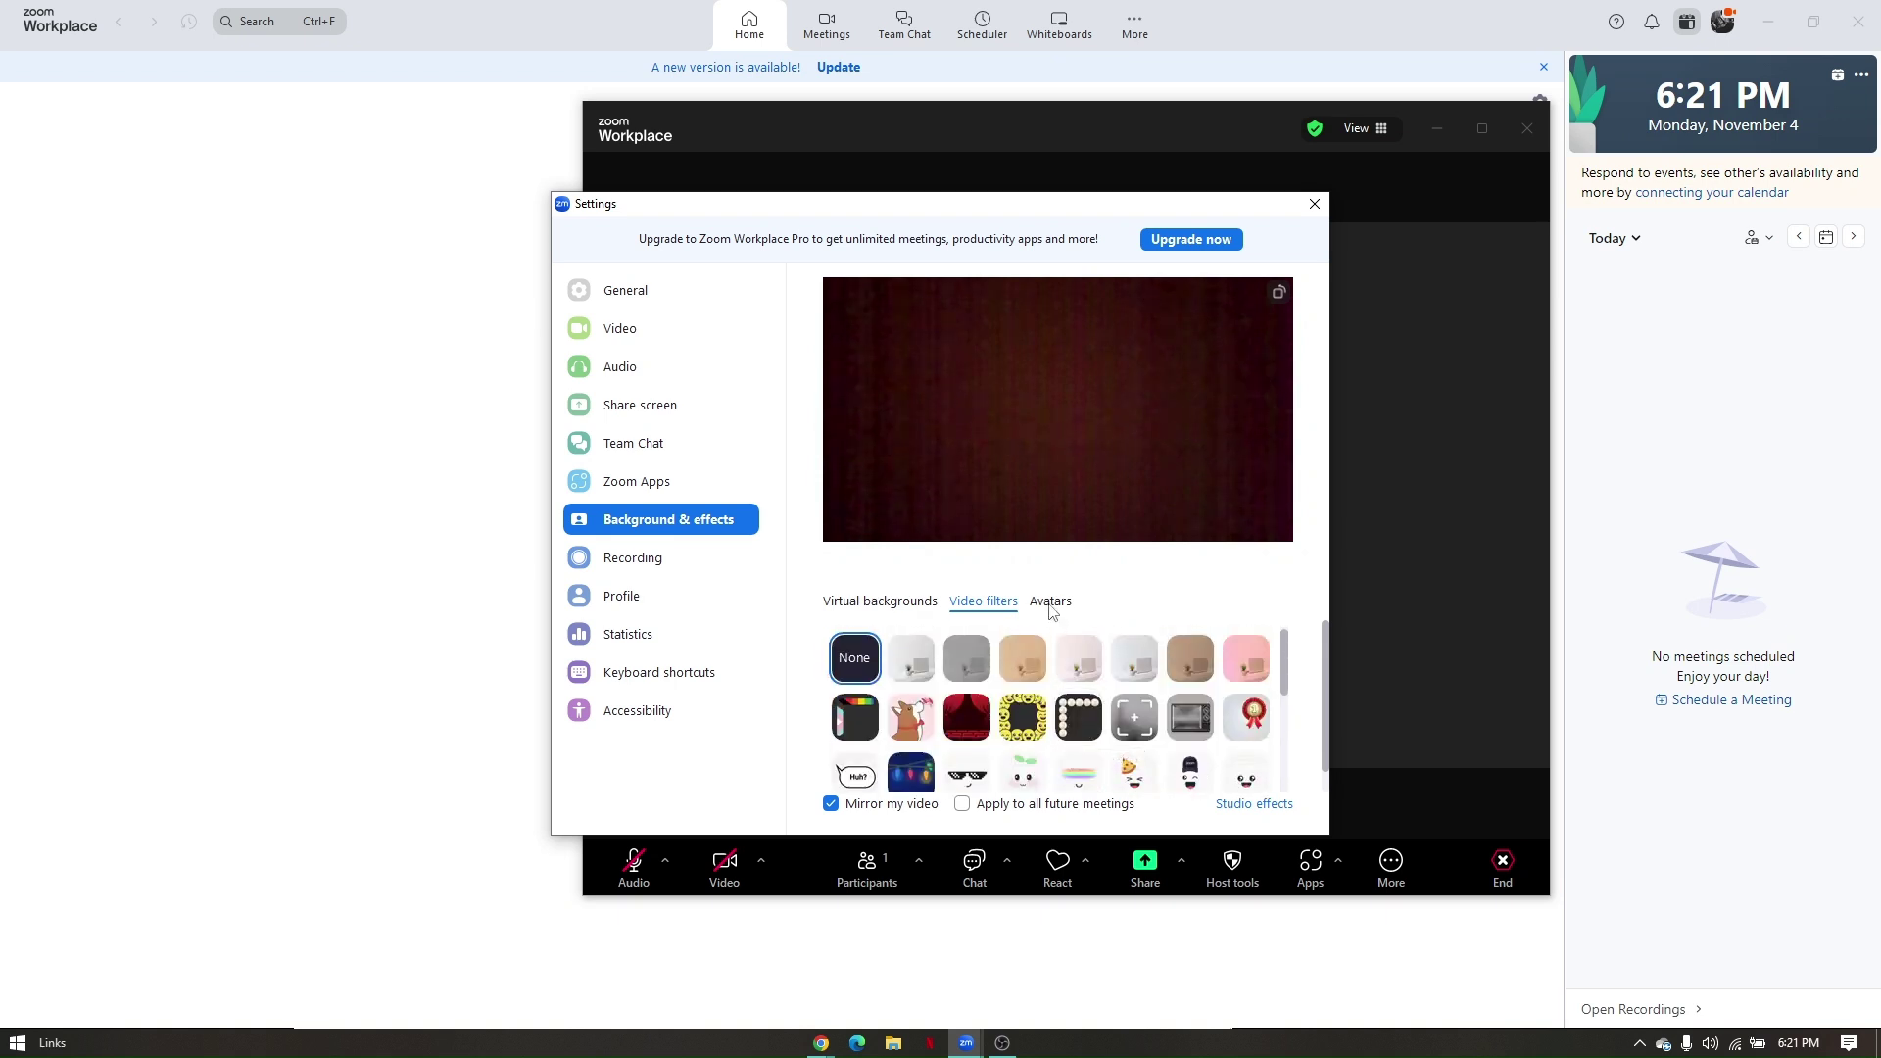
left_click(1051, 603)
left_click(1046, 721)
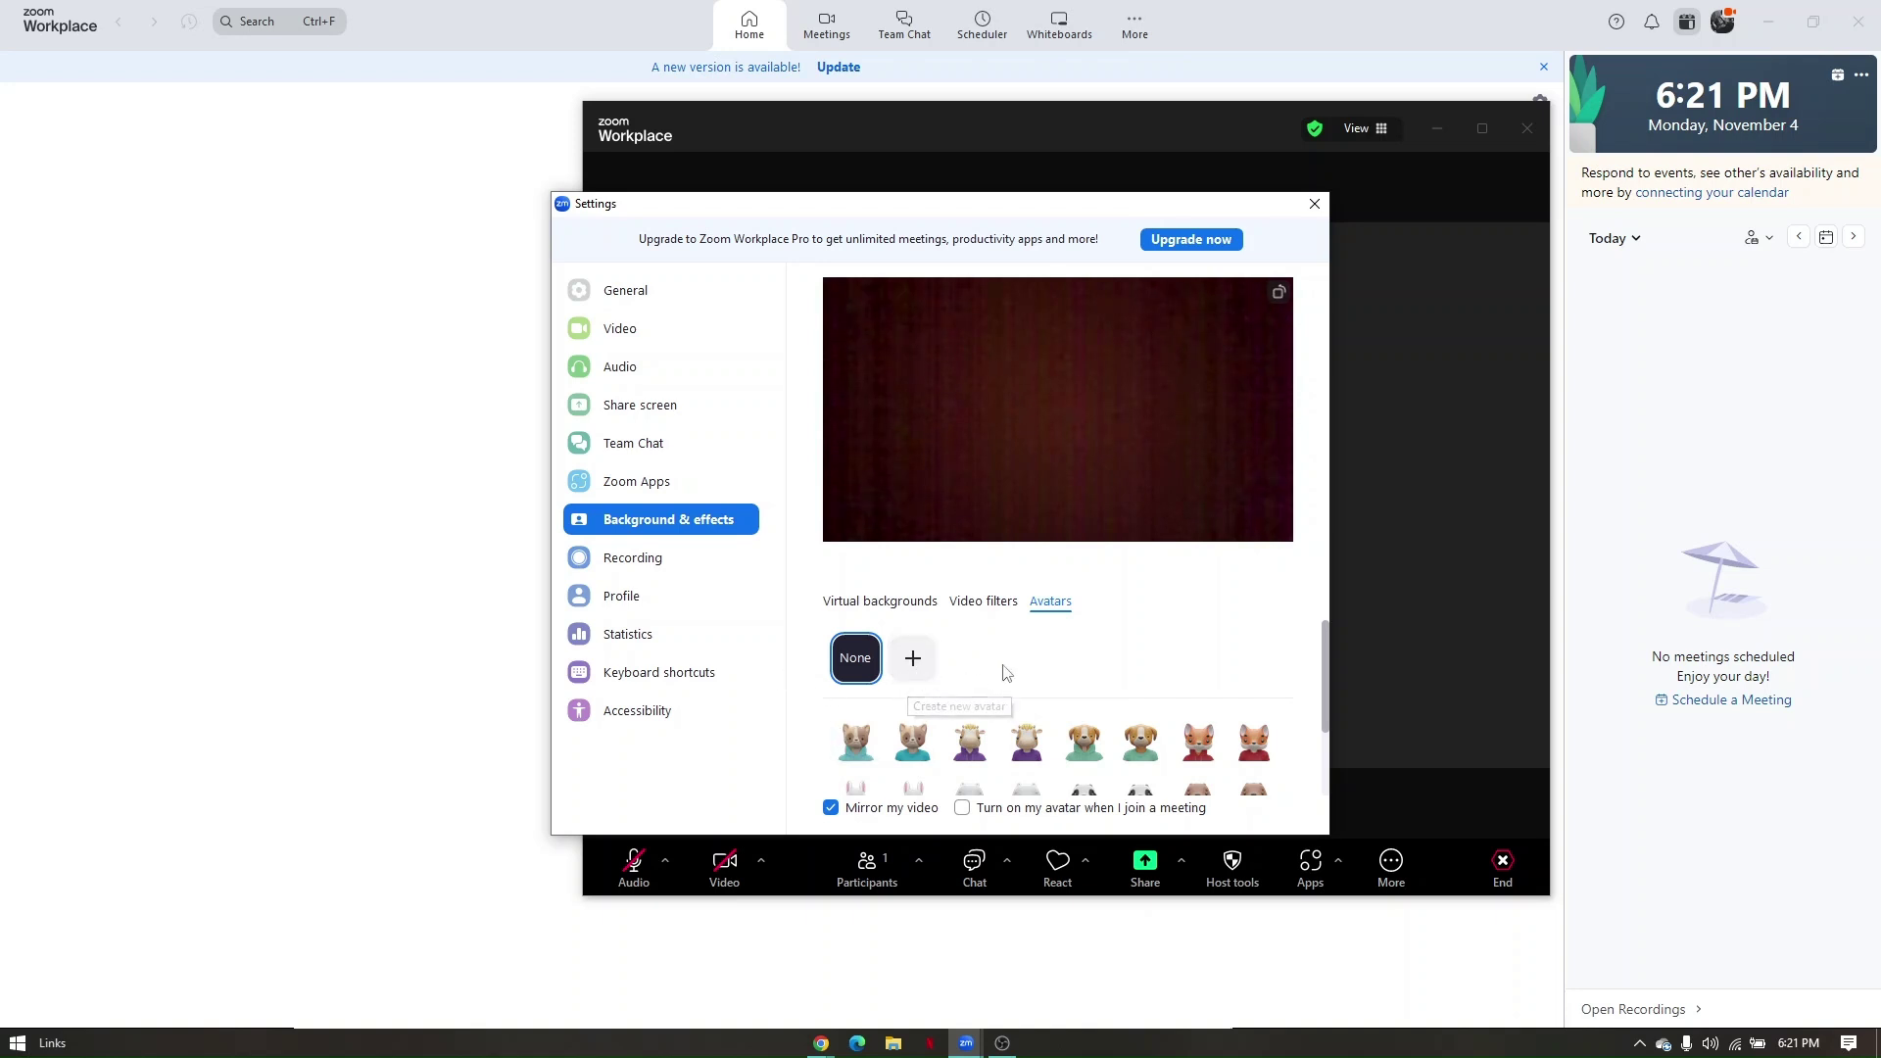
scroll(1009, 686, "down", 1)
scroll(1024, 747, "up", 1)
Review the General and Video settings, including the advanced video options.
left_click(654, 294)
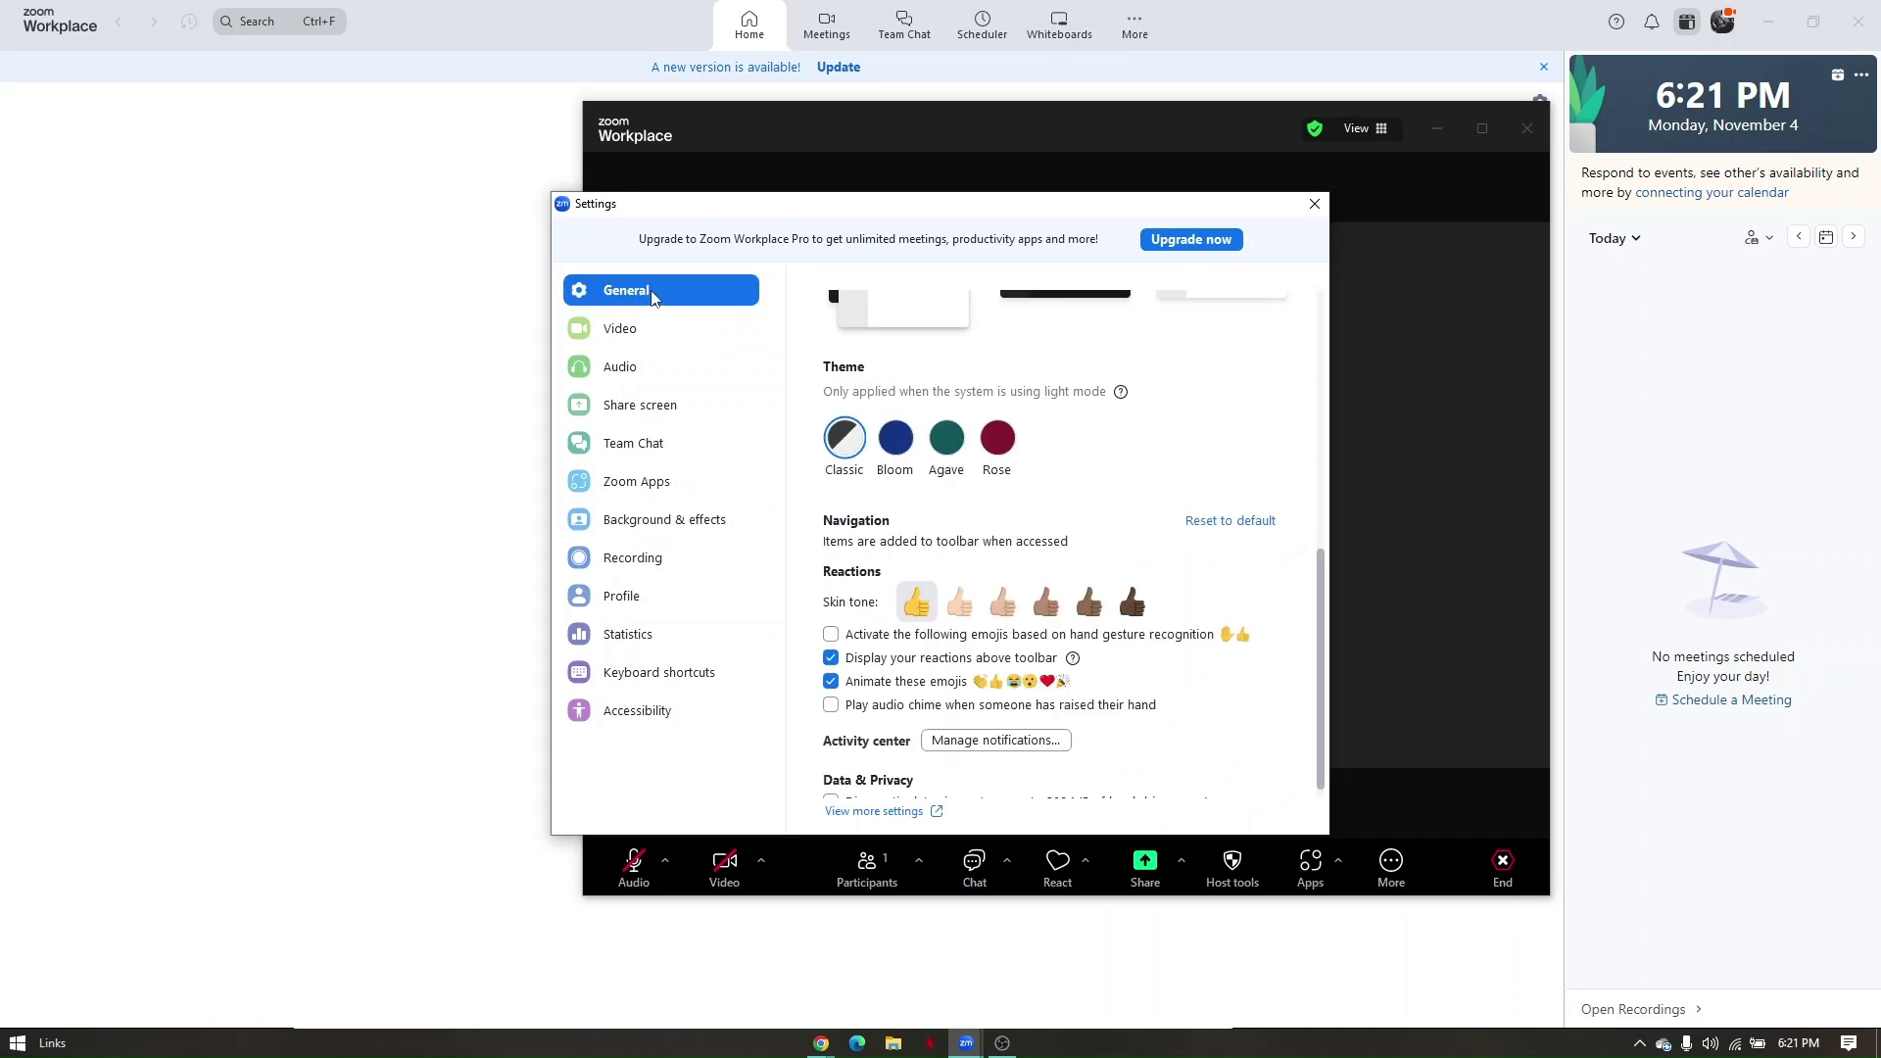
scroll(958, 480, "up", 1)
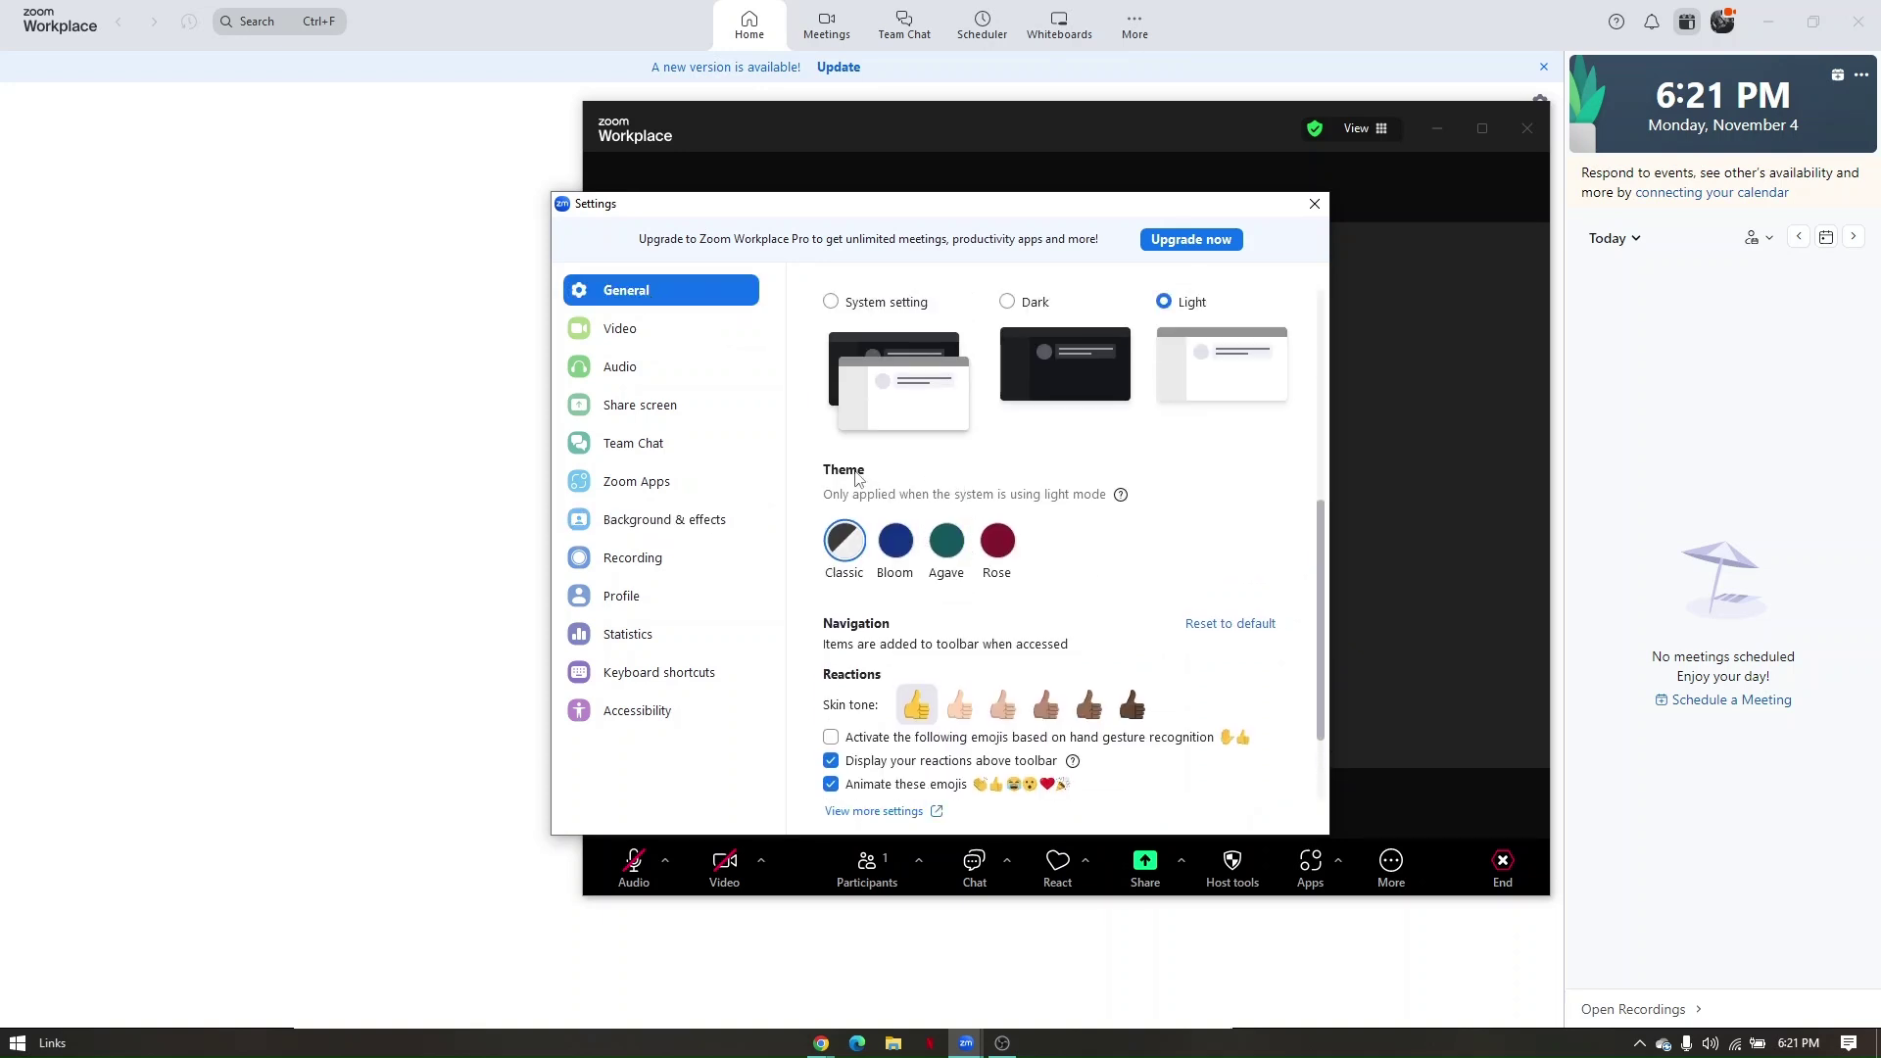
scroll(945, 505, "down", 1)
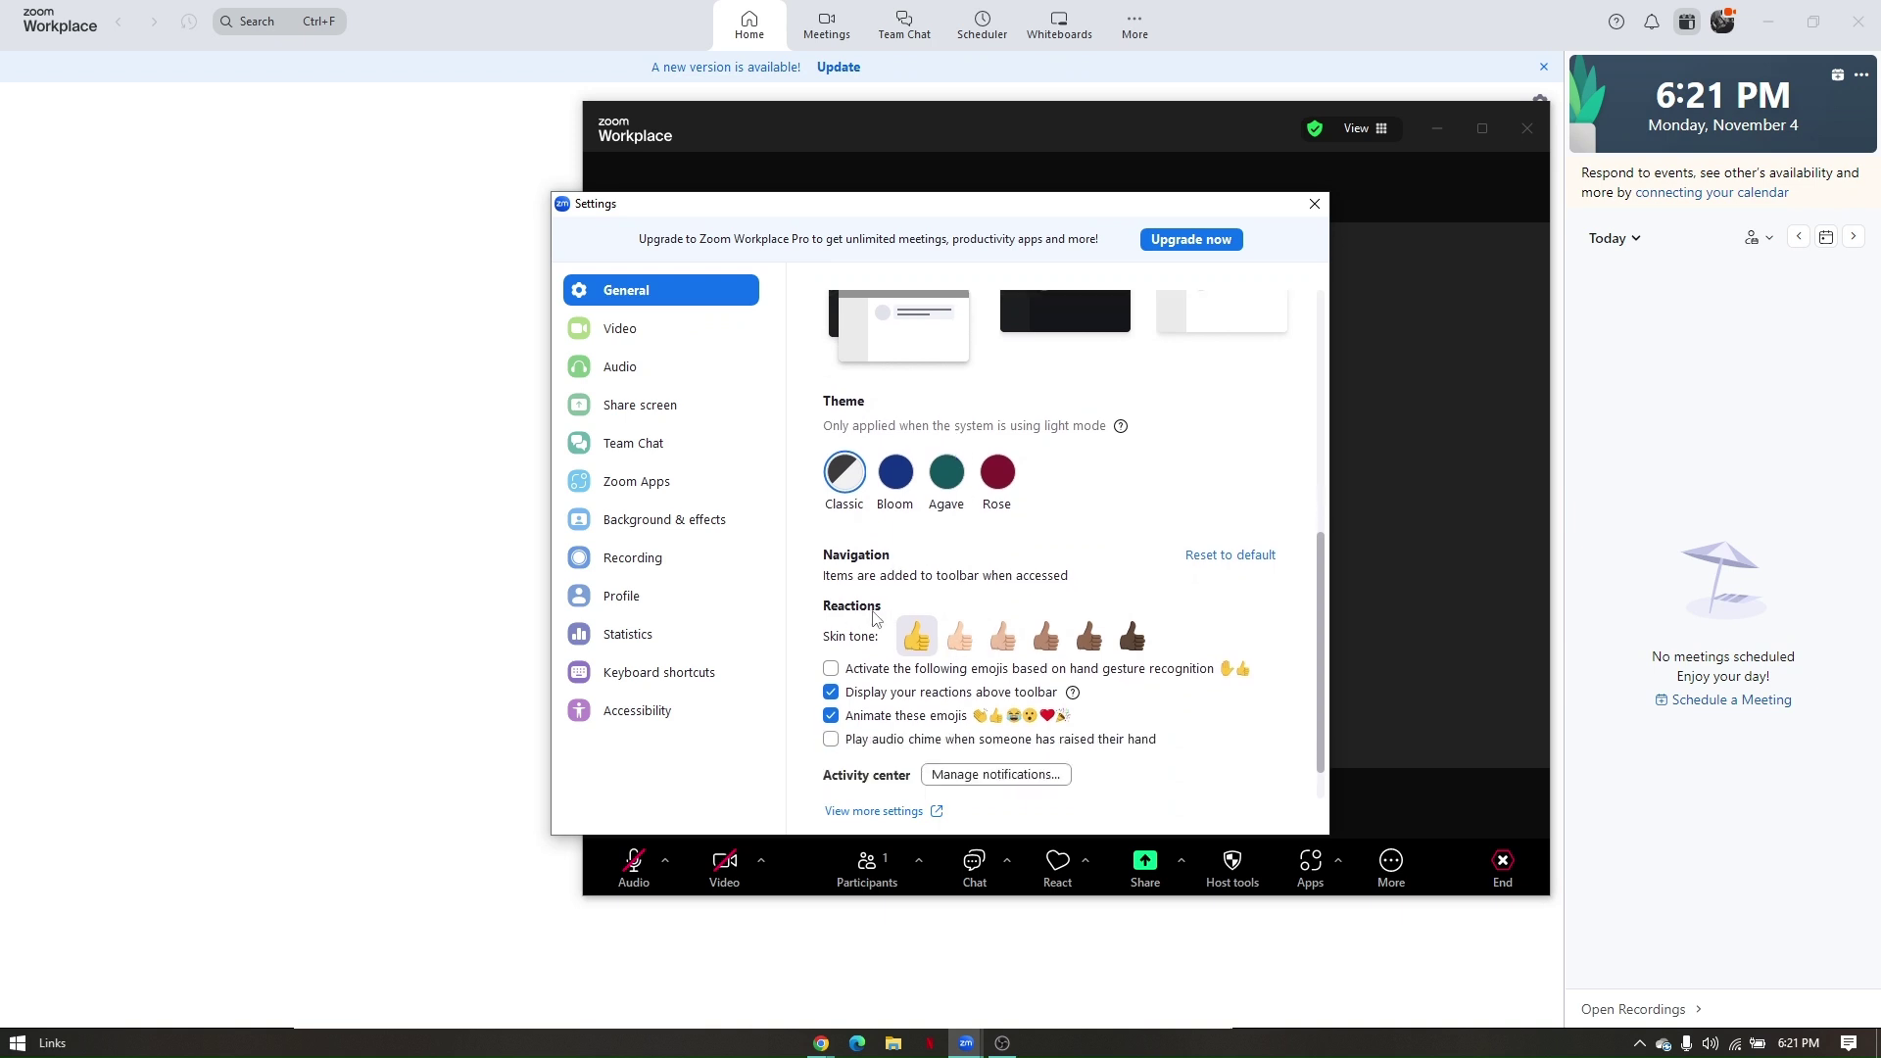
scroll(881, 619, "down", 1)
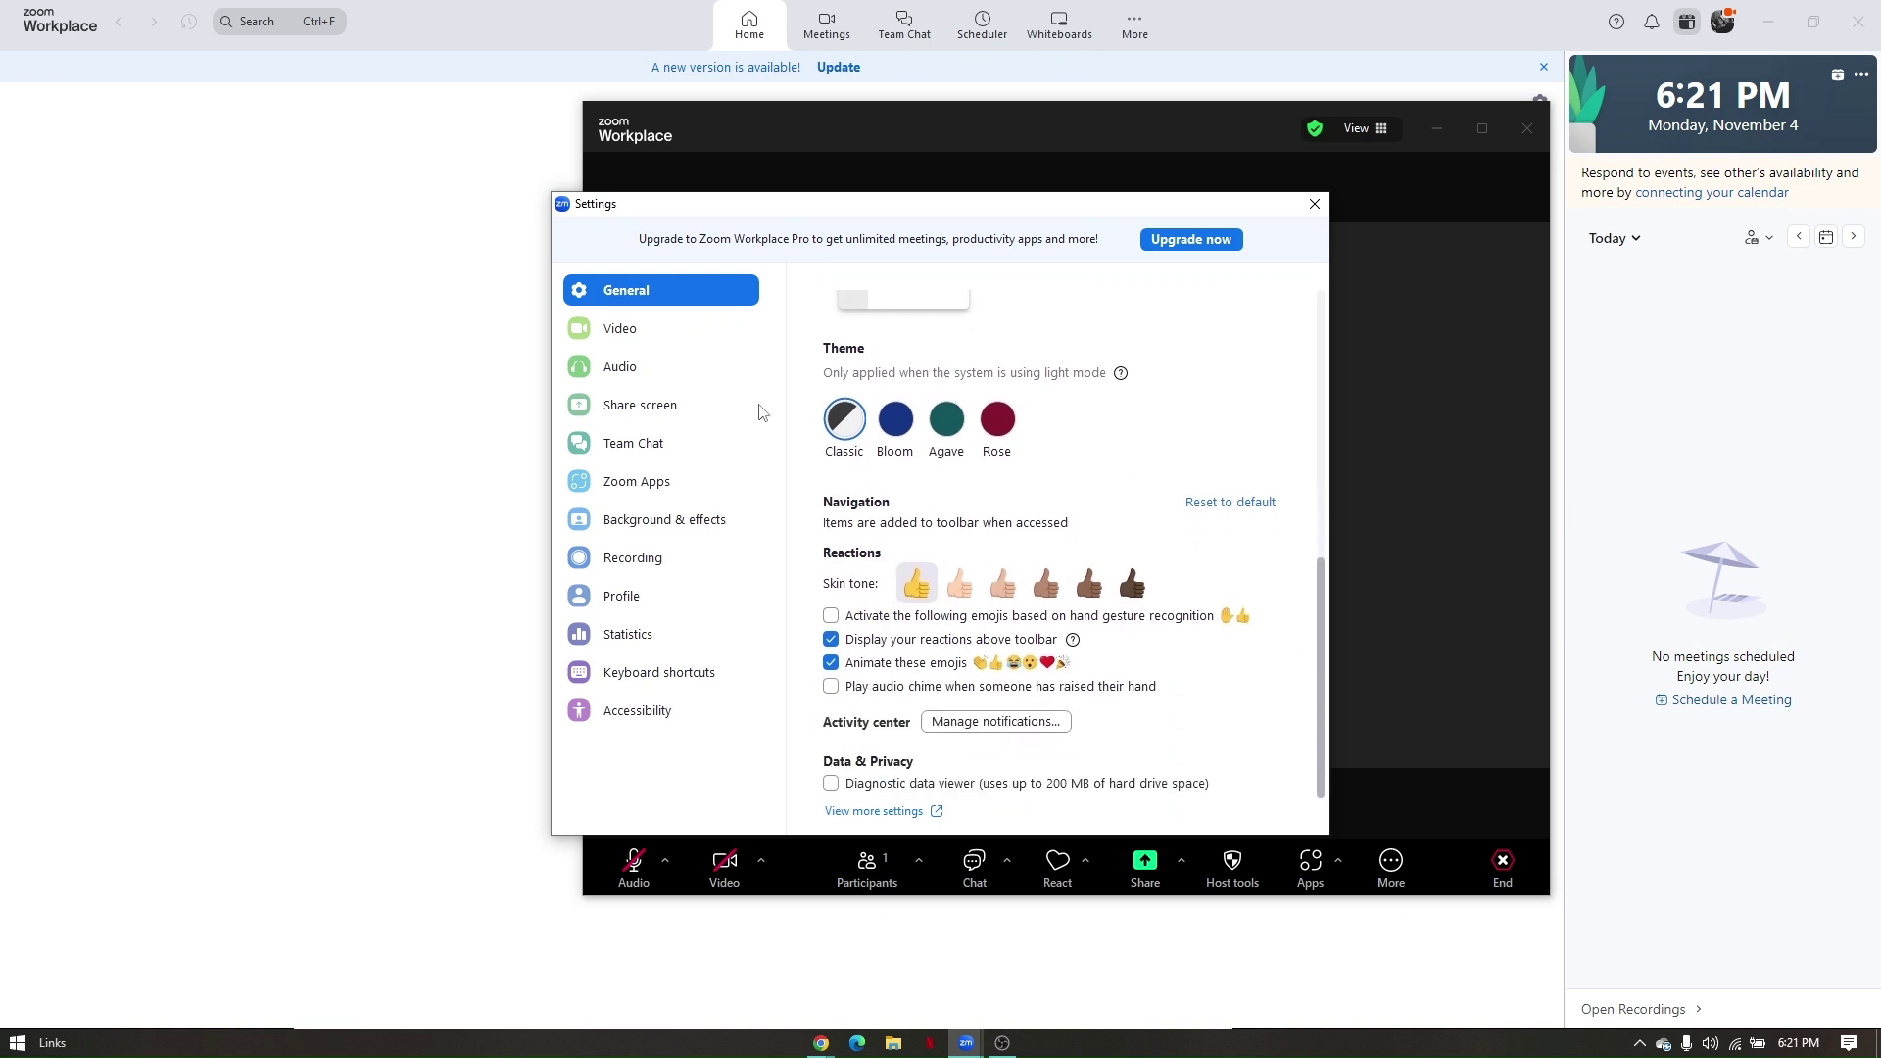
left_click(620, 328)
scroll(945, 779, "down", 1)
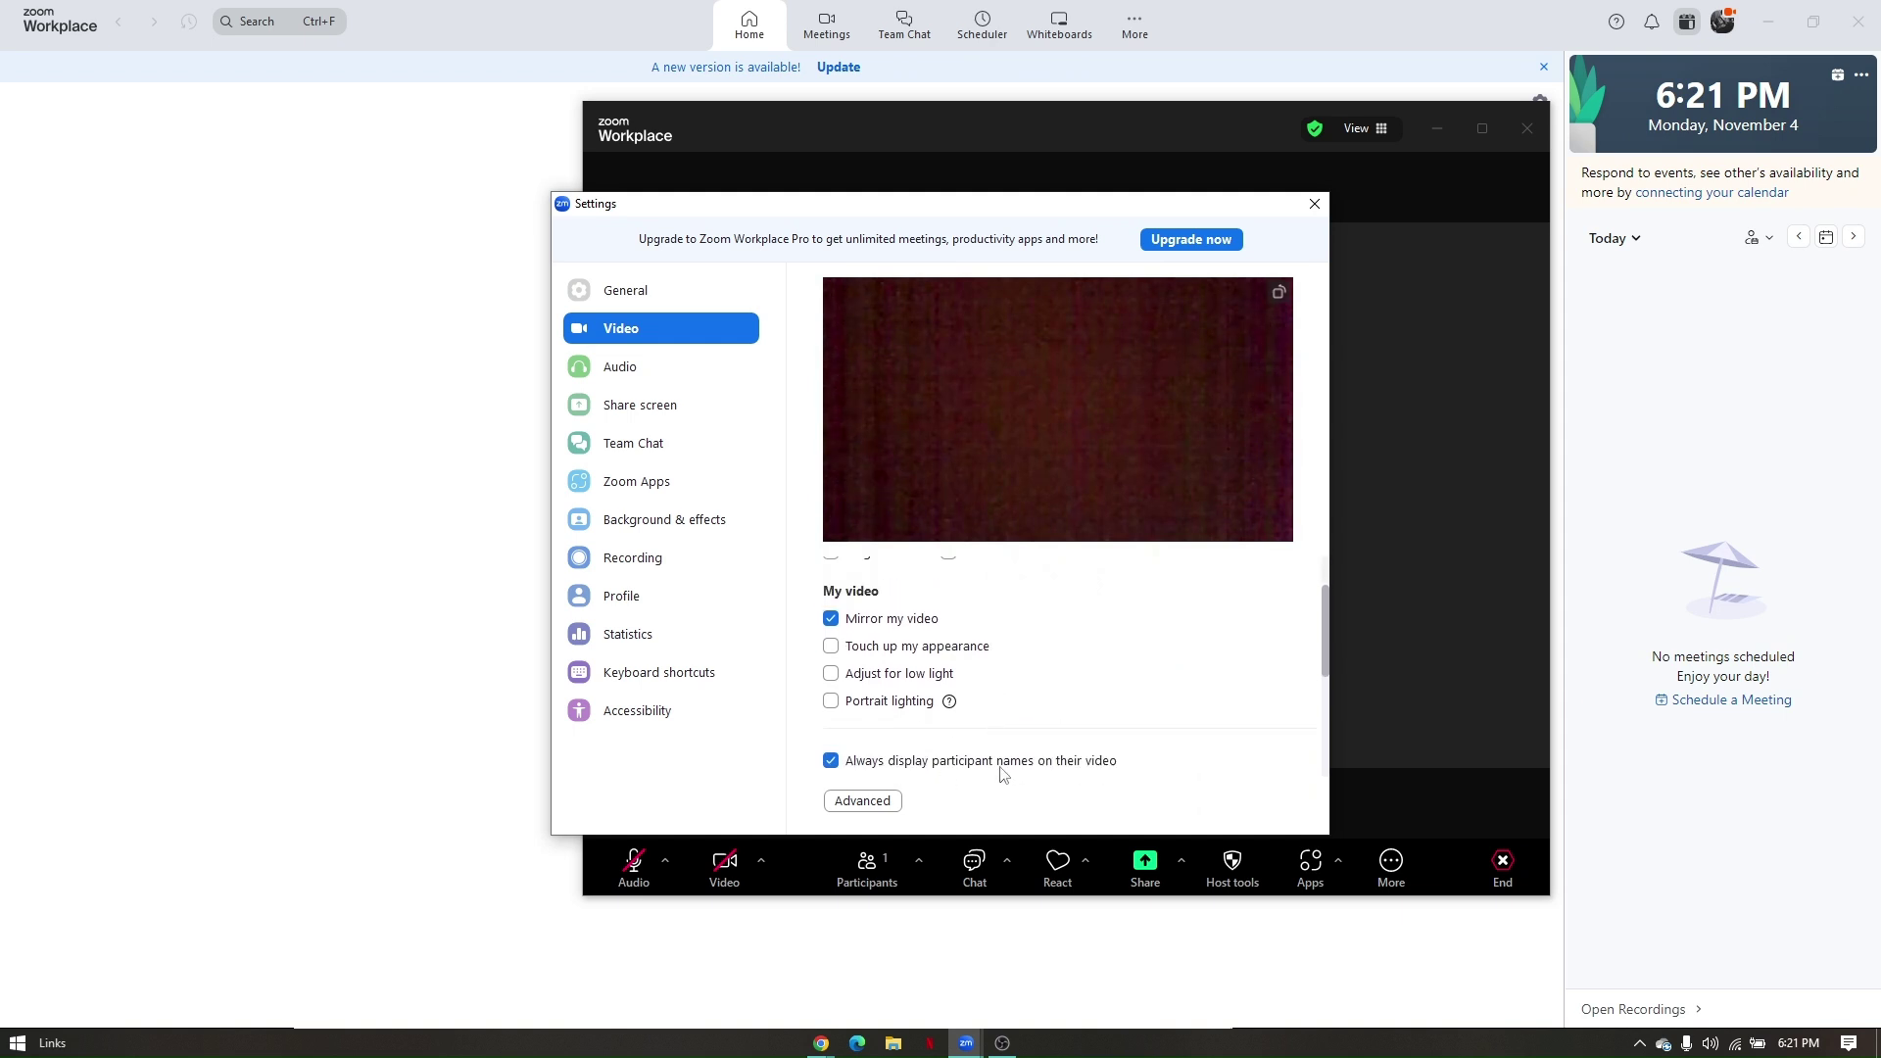
scroll(1001, 774, "up", 1)
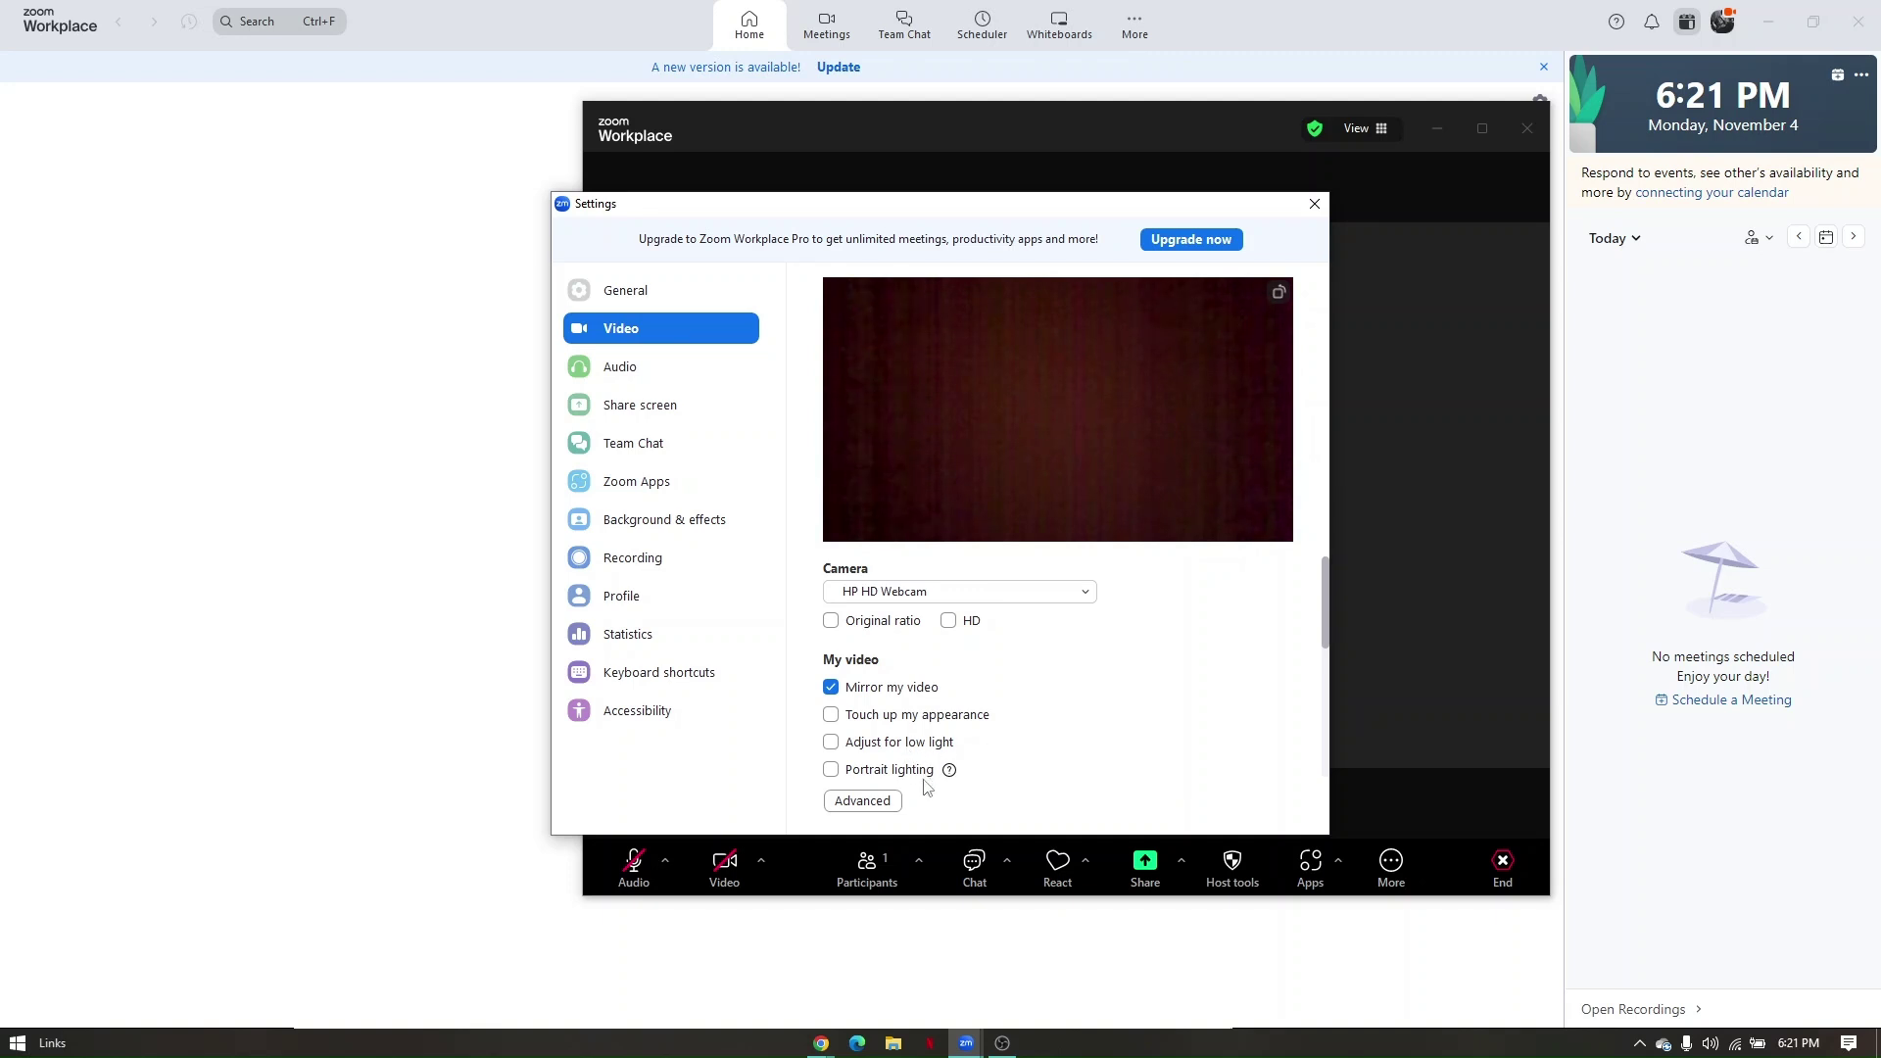
scroll(925, 784, "down", 3)
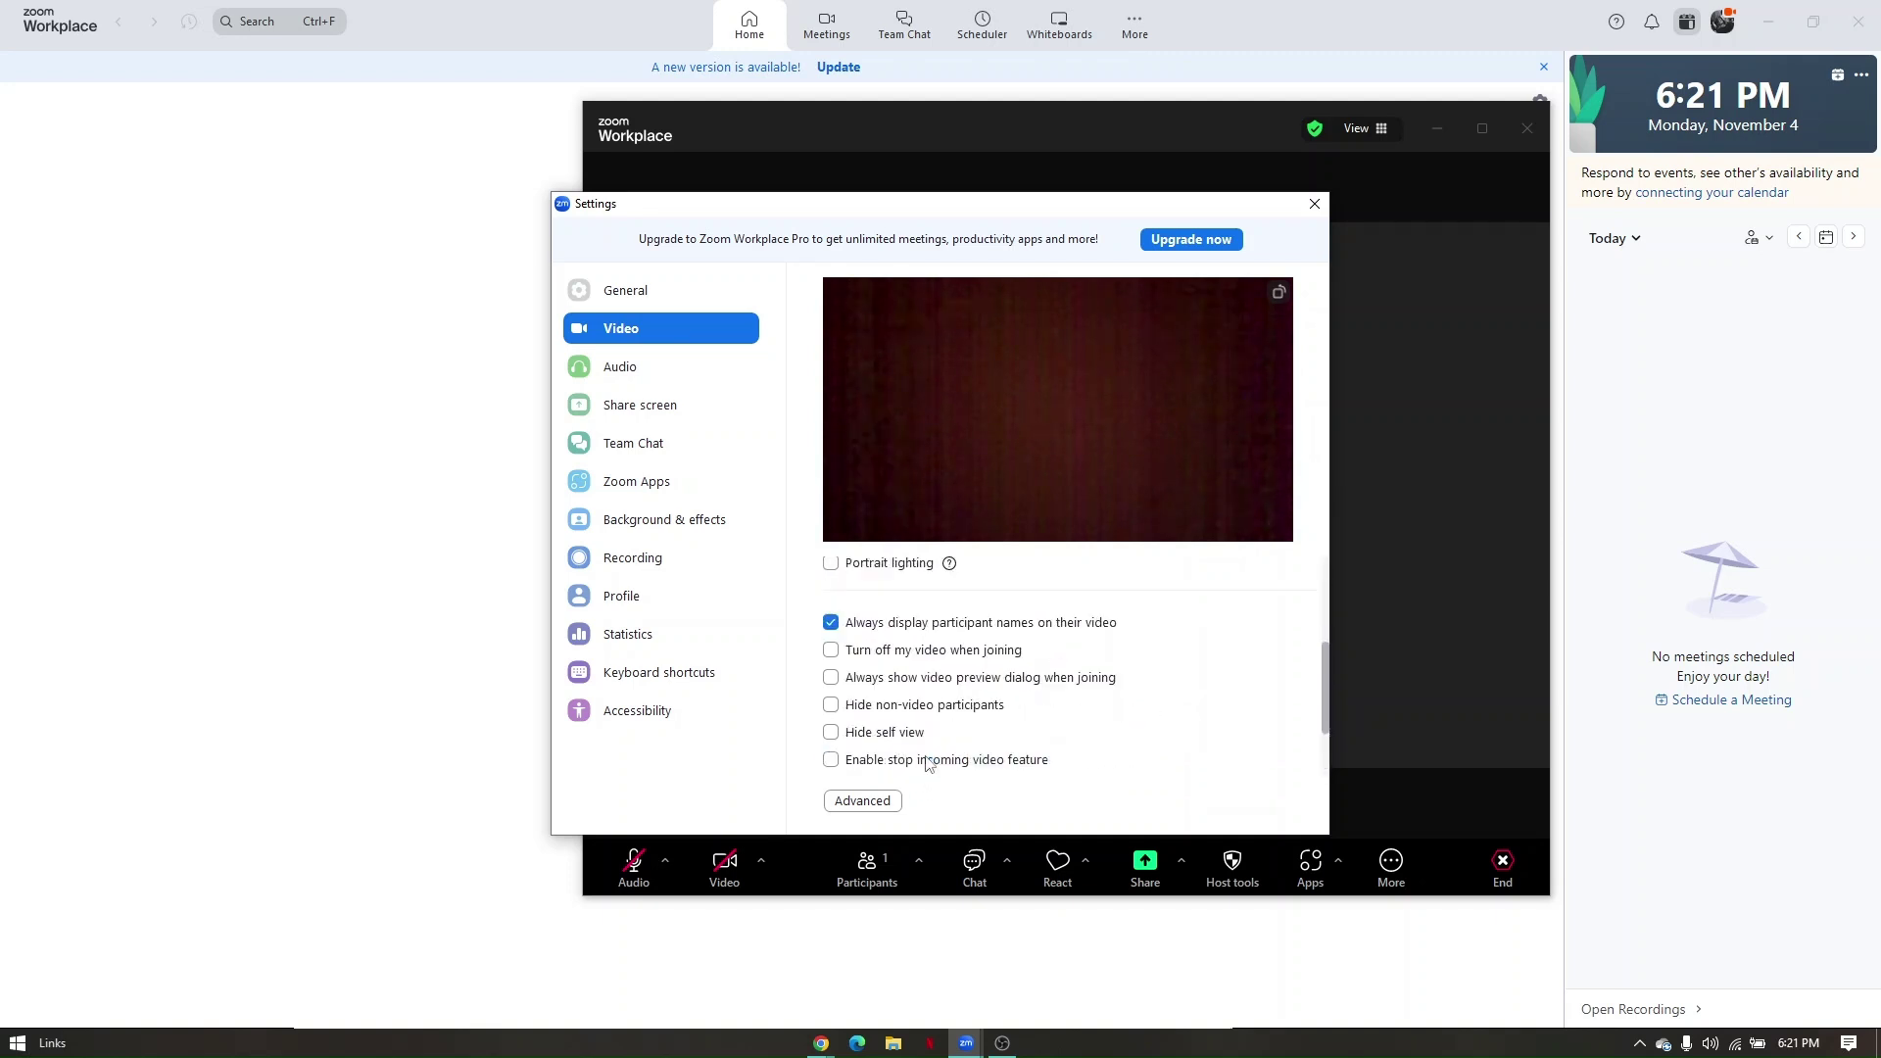
scroll(927, 764, "down", 2)
left_click(862, 801)
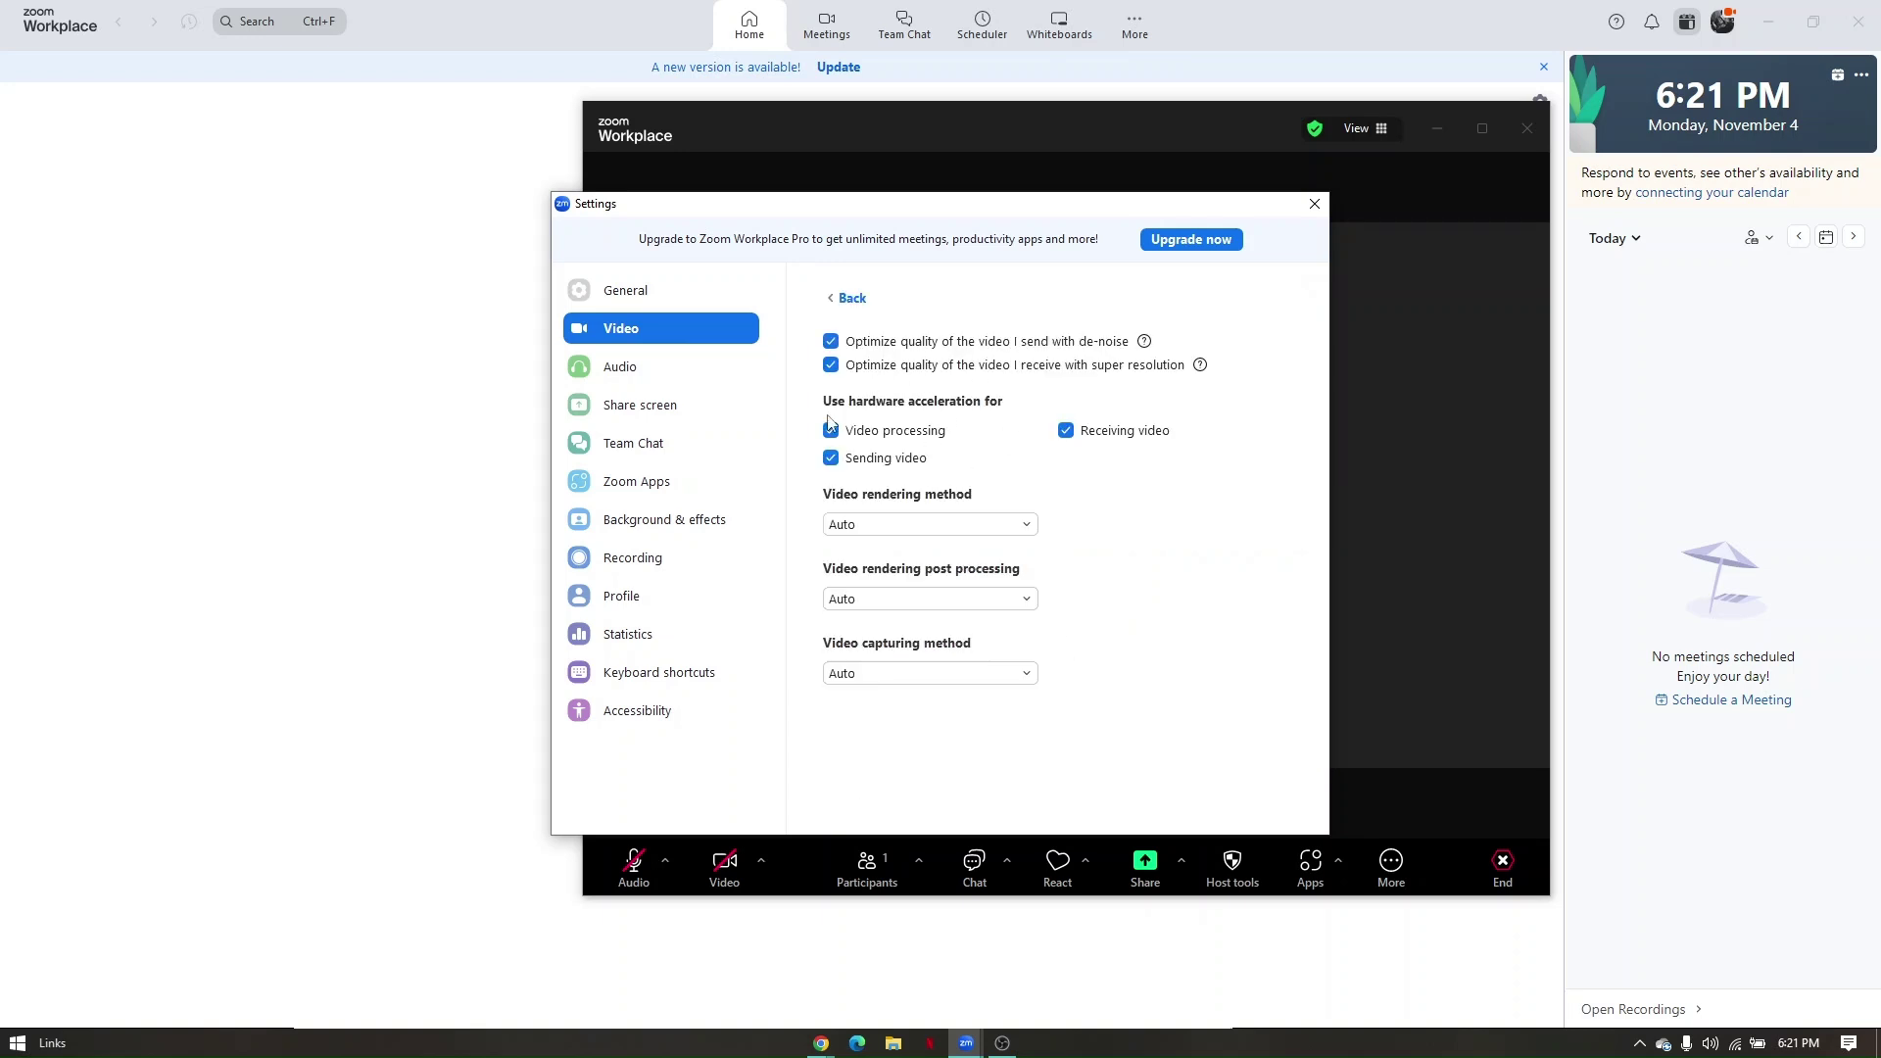
Scroll through the Audio speaker, microphone and ringtone options, then show the Share screen page.
left_click(620, 366)
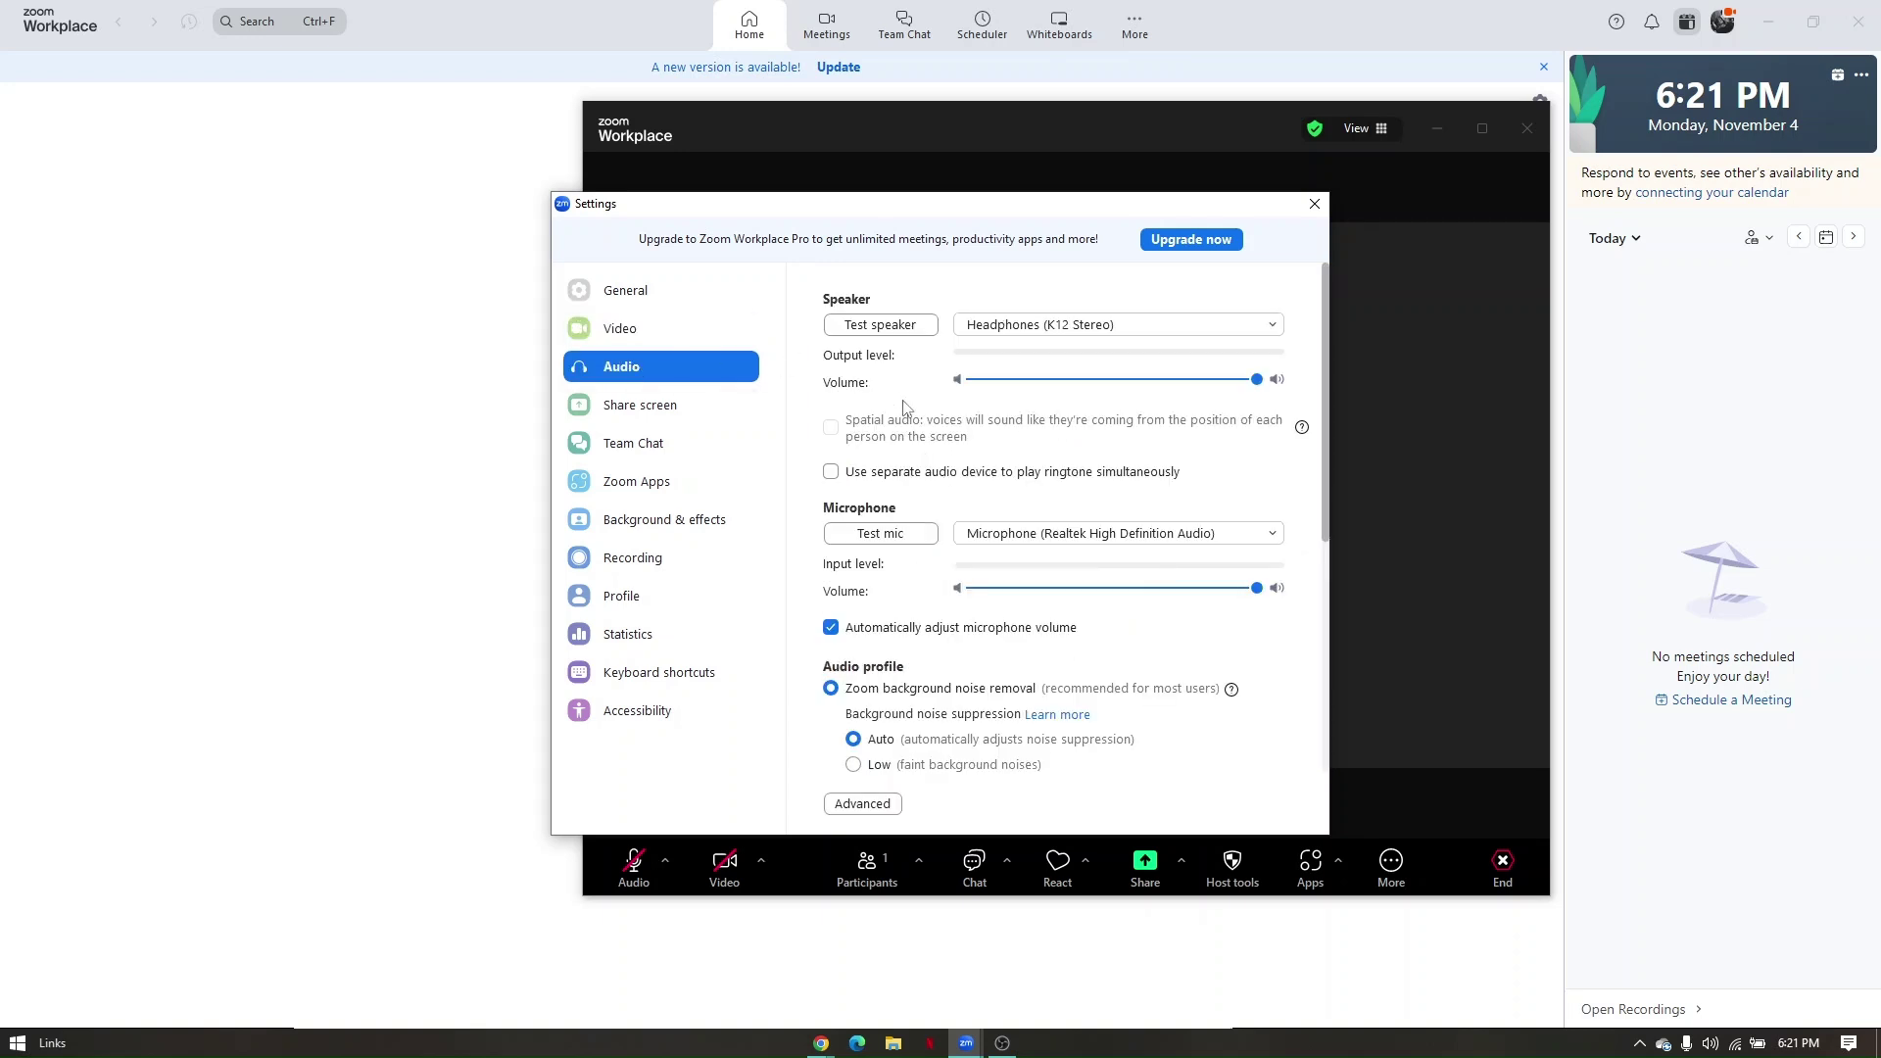
scroll(989, 448, "down", 5)
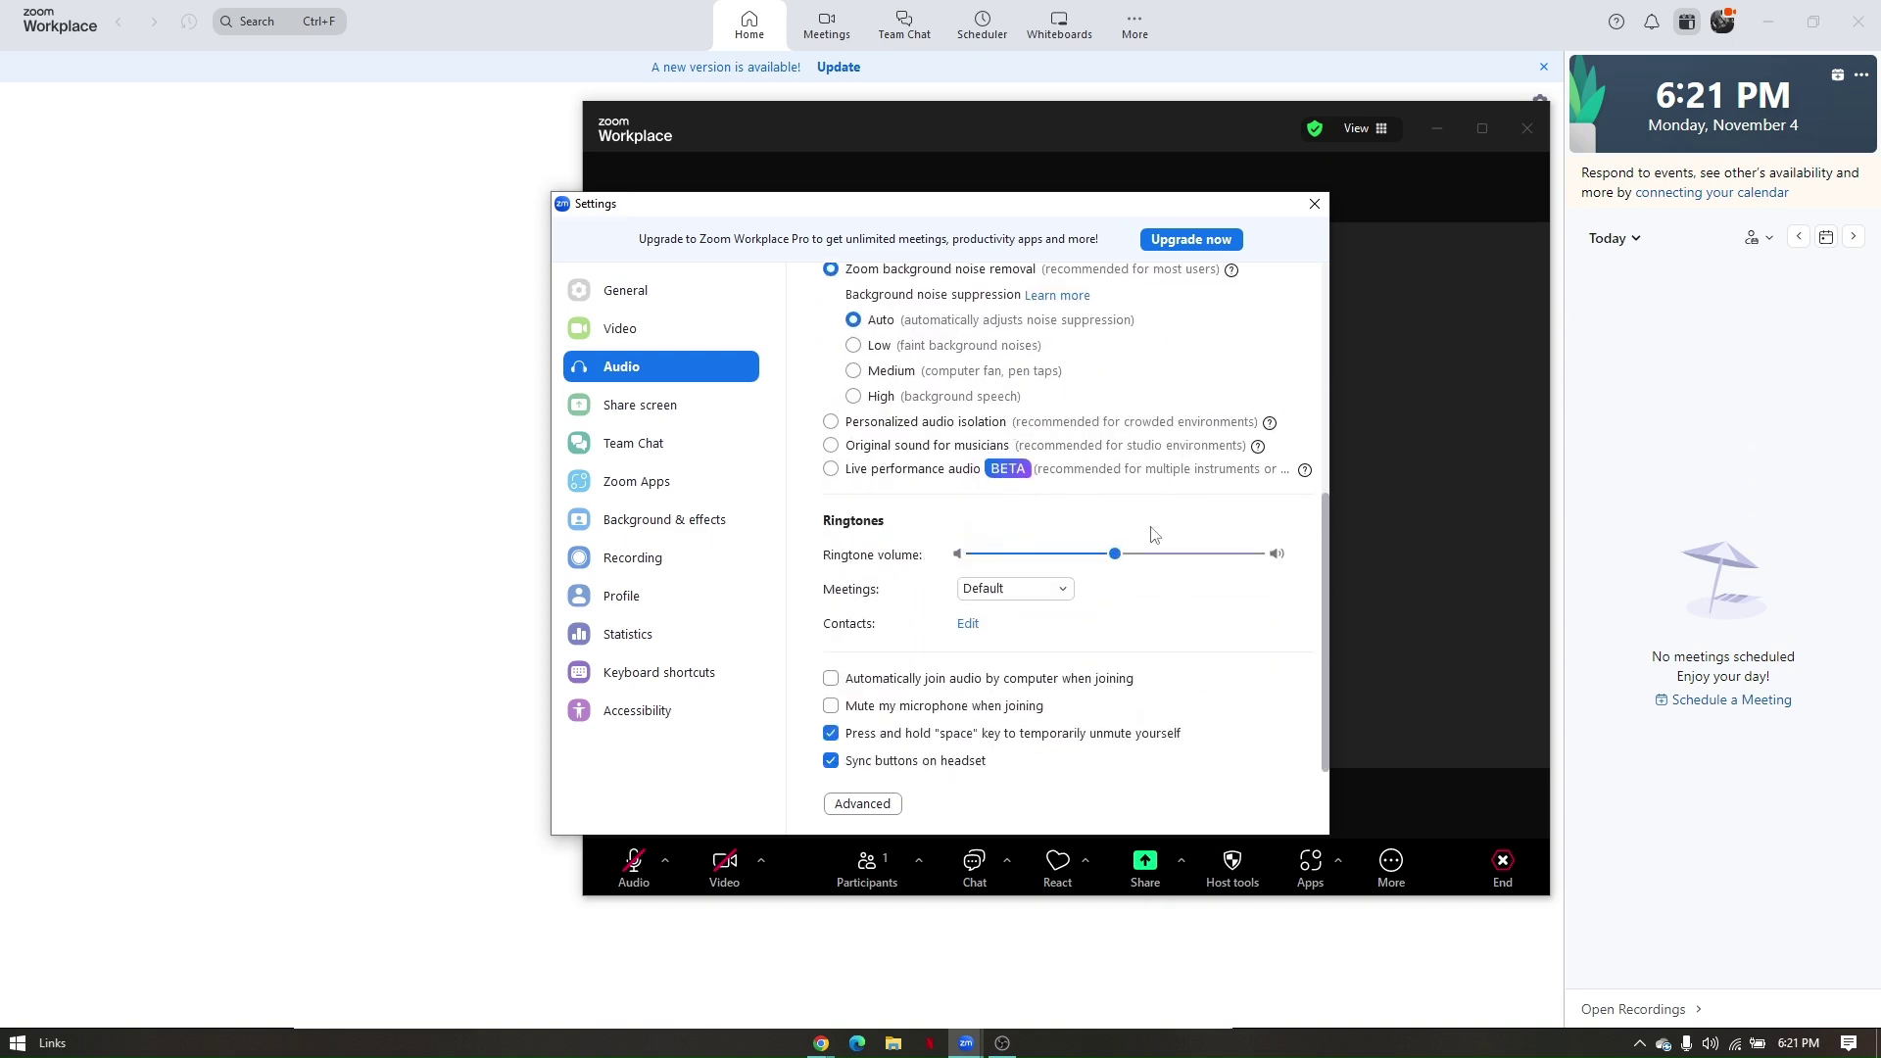
scroll(1046, 642, "up", 5)
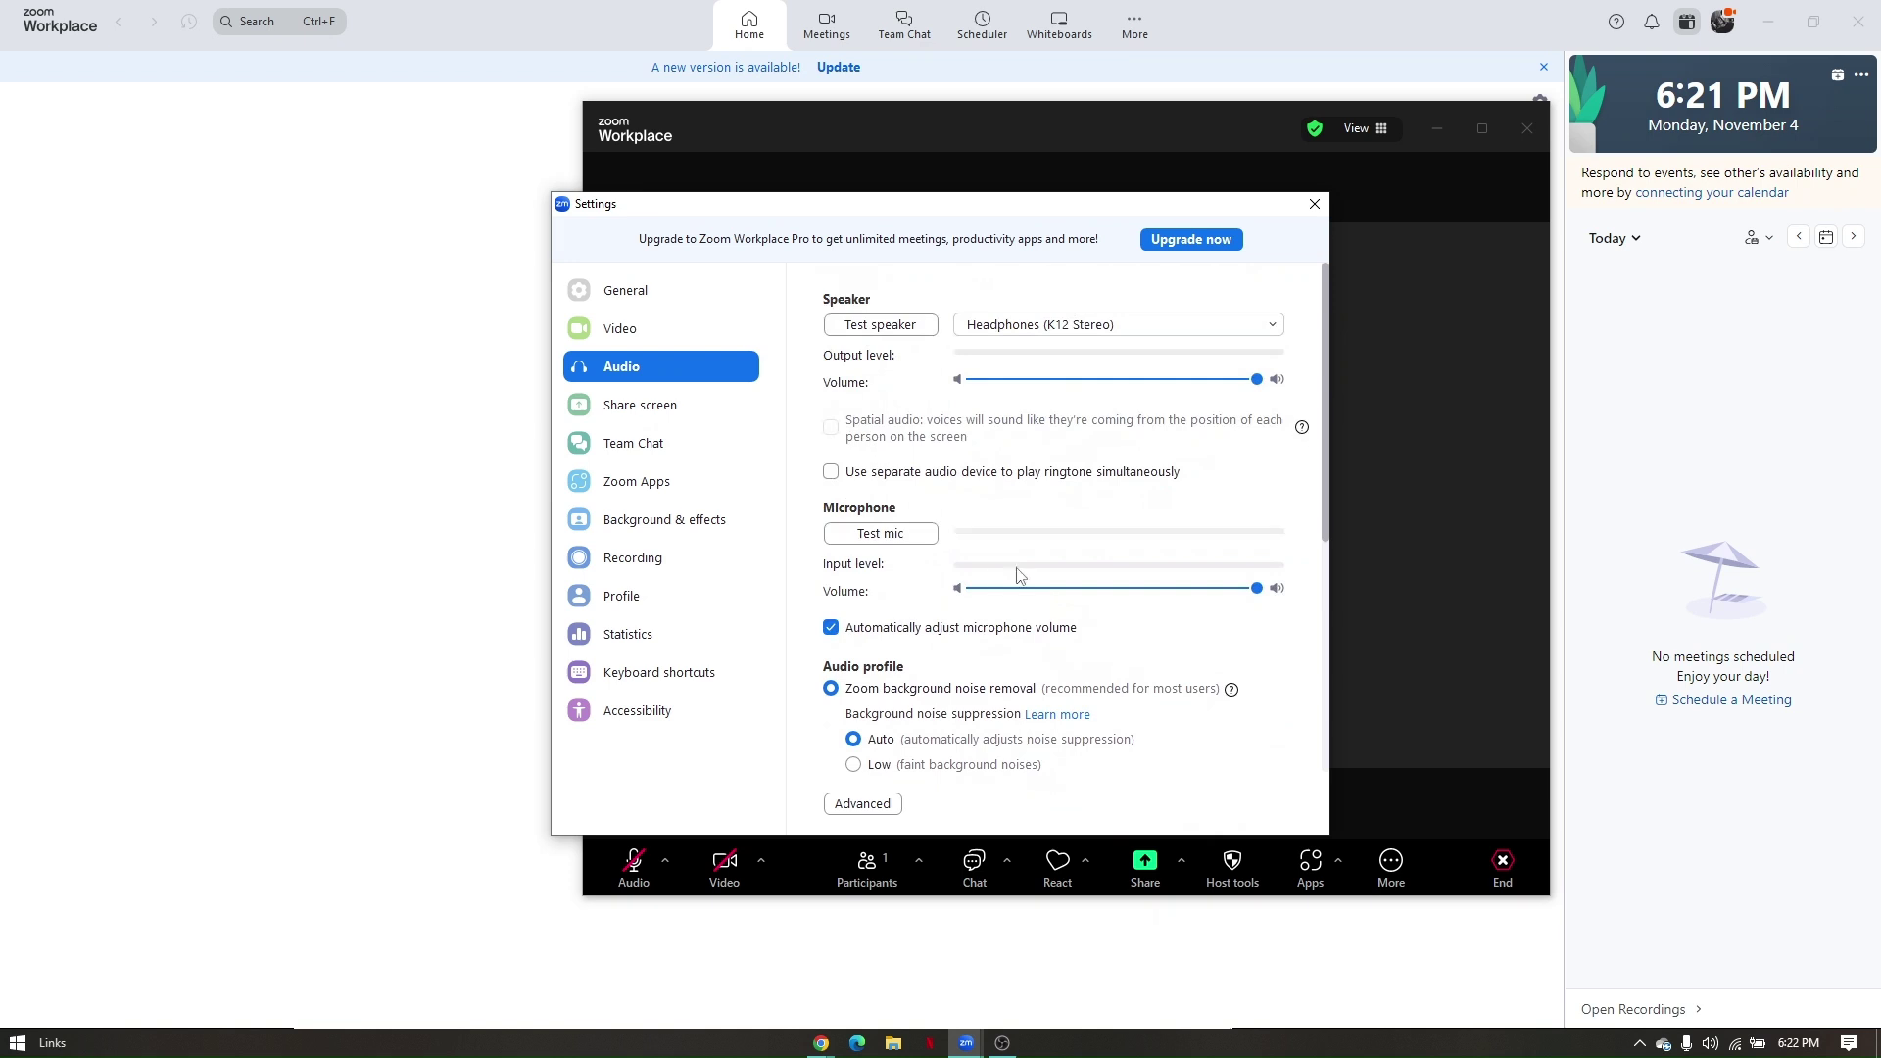
left_click(635, 407)
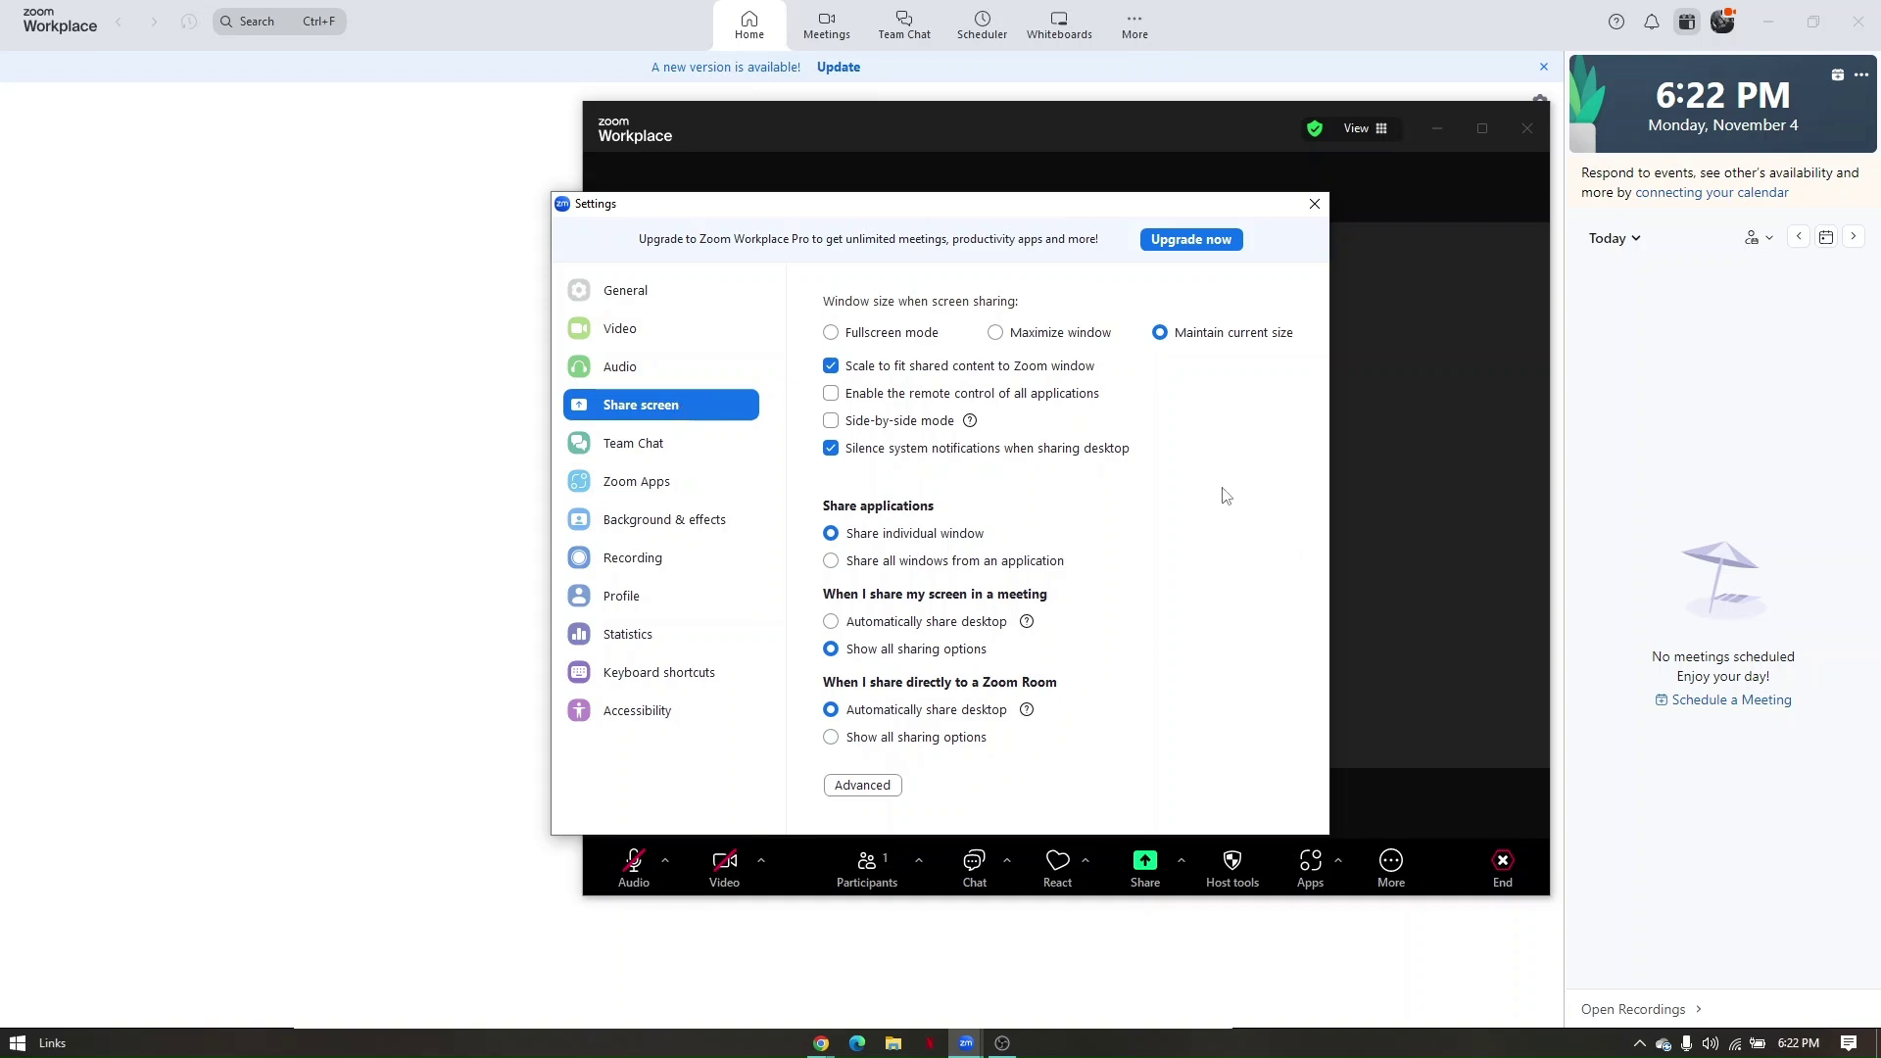
Review the Team Chat, Zoom Apps and Background & effects settings pages.
left_click(690, 453)
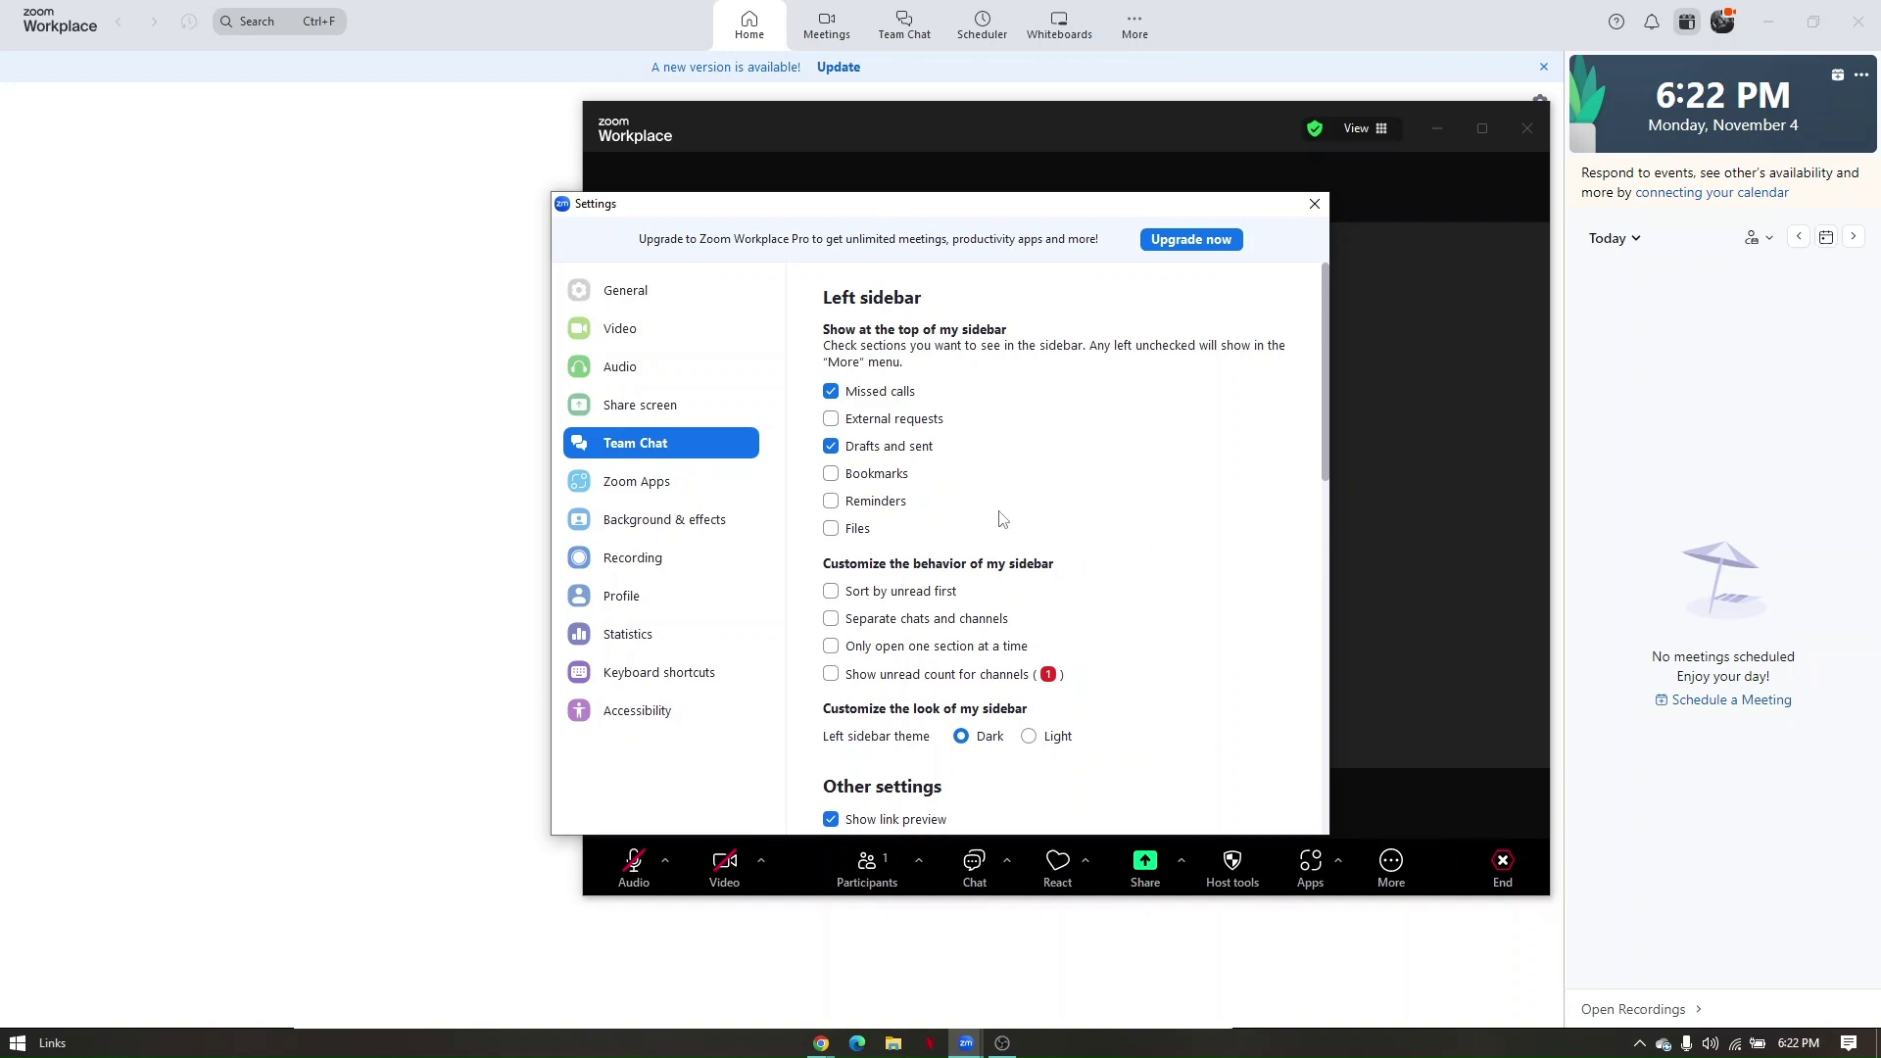
scroll(965, 485, "down", 1)
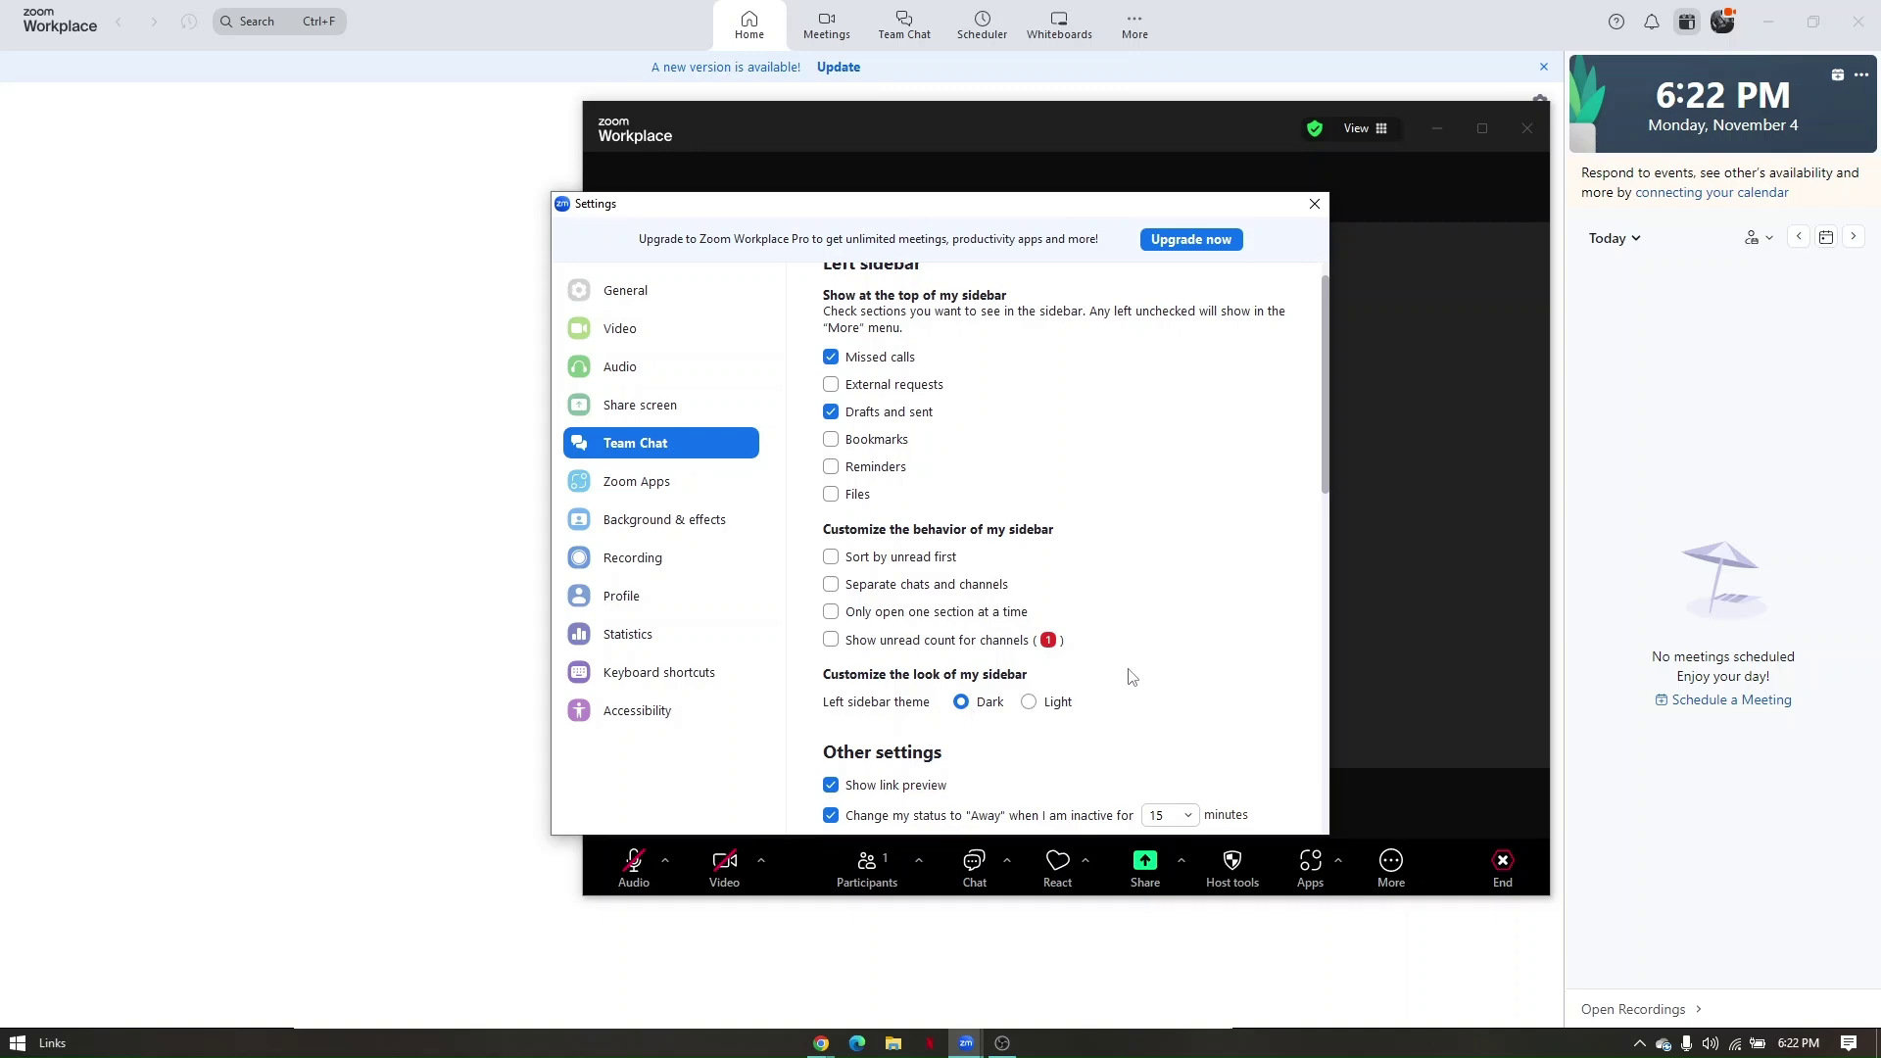
scroll(1131, 676, "down", 5)
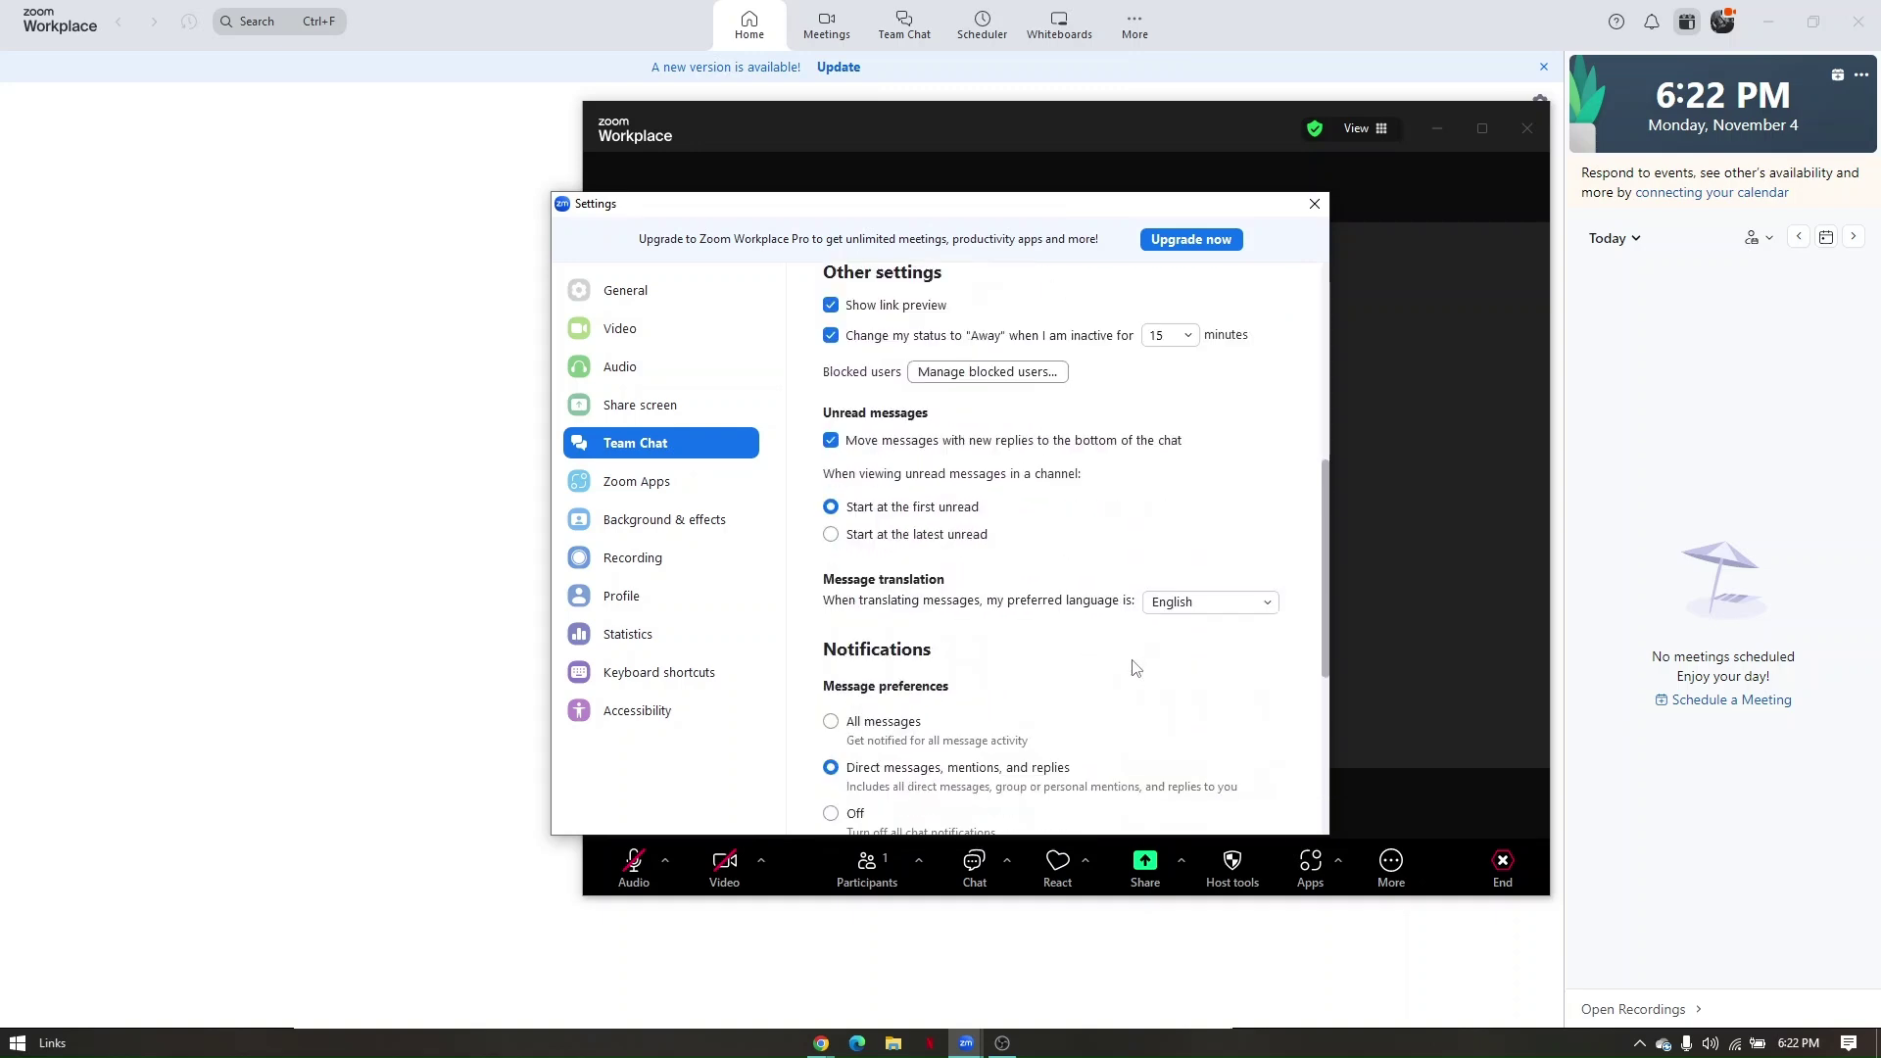
scroll(1126, 666, "down", 3)
left_click(635, 481)
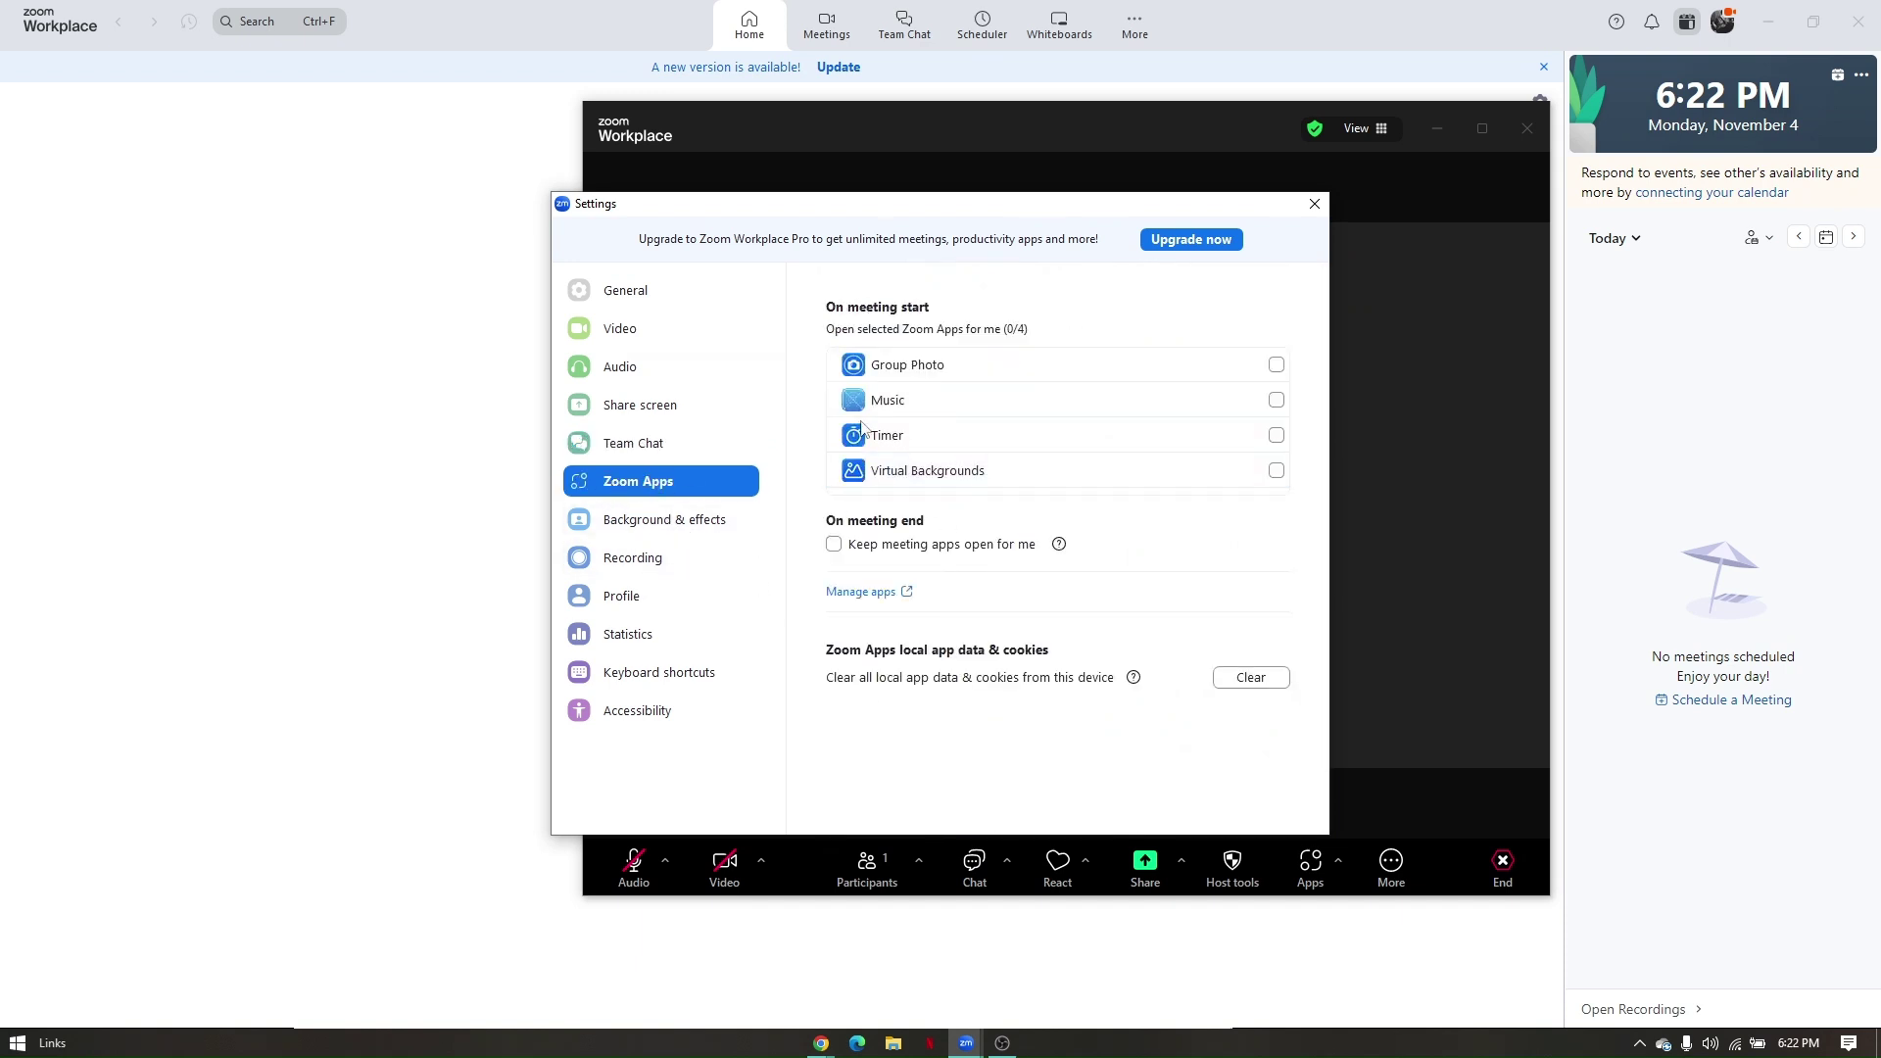
left_click(685, 522)
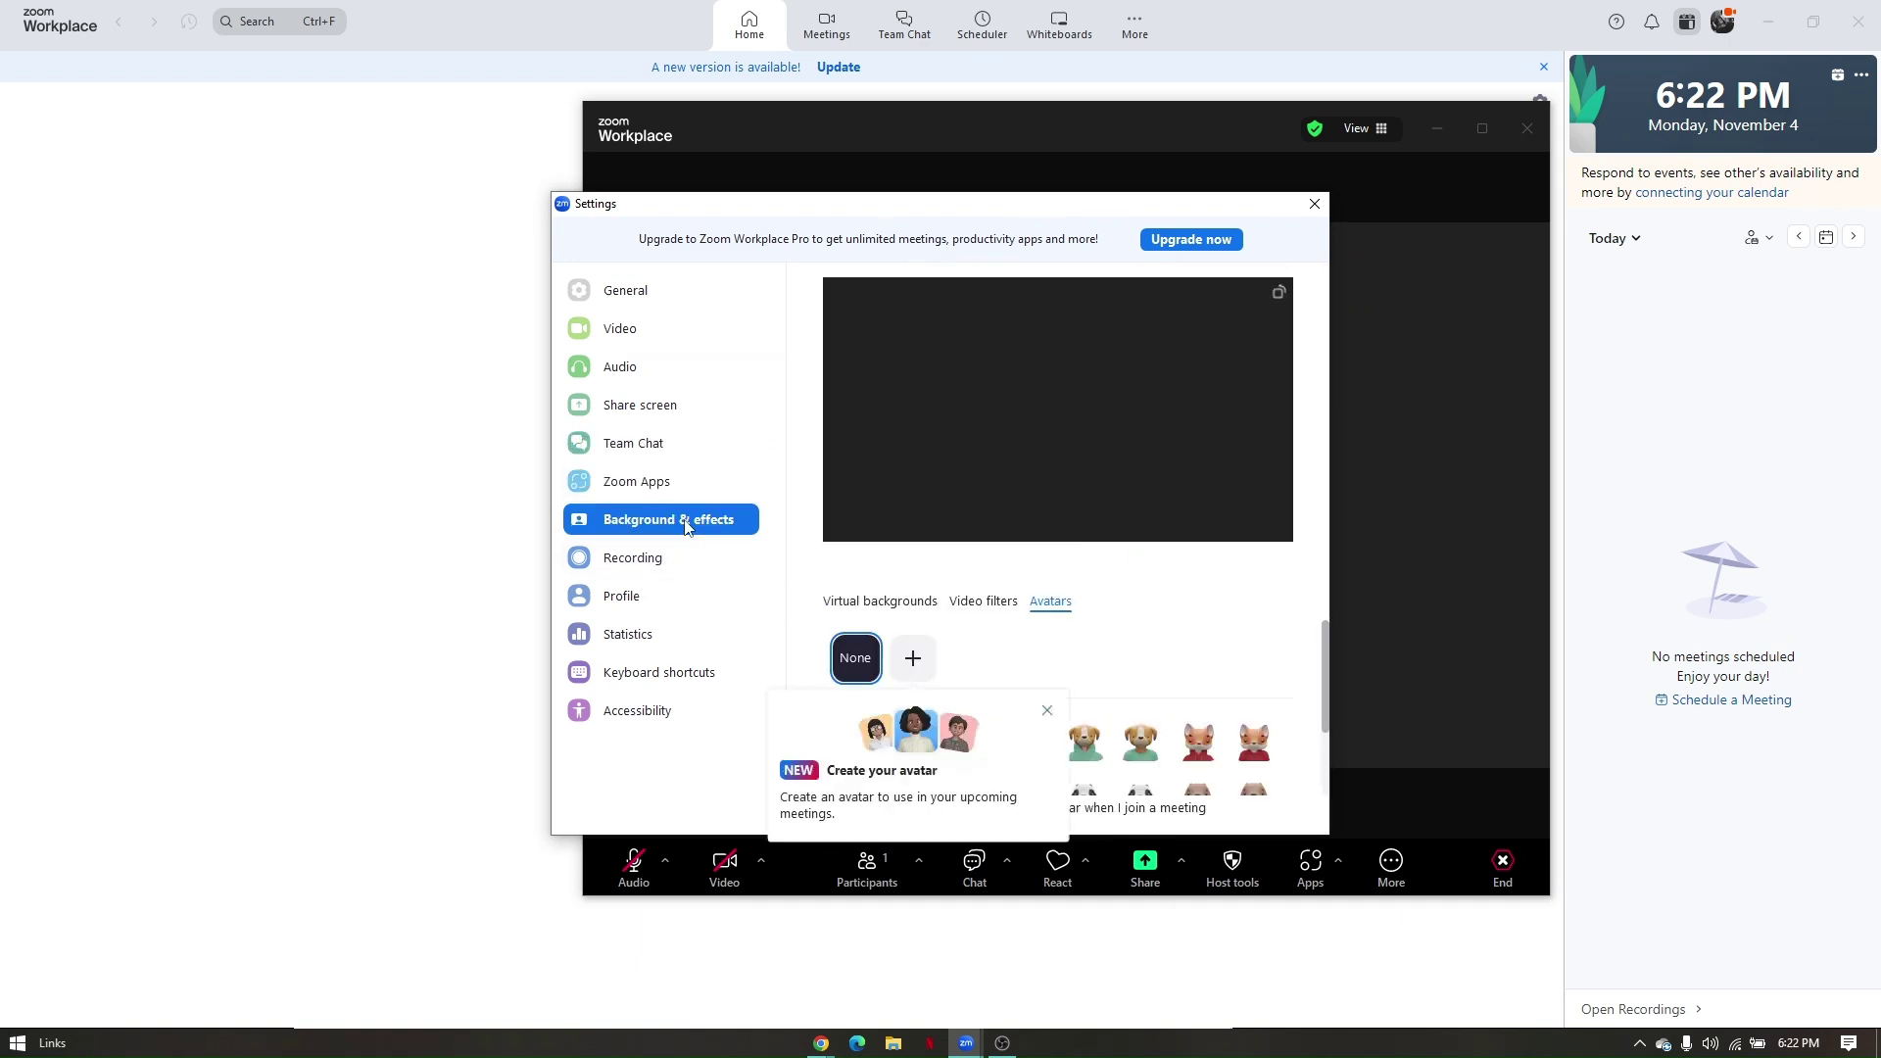
left_click(1056, 714)
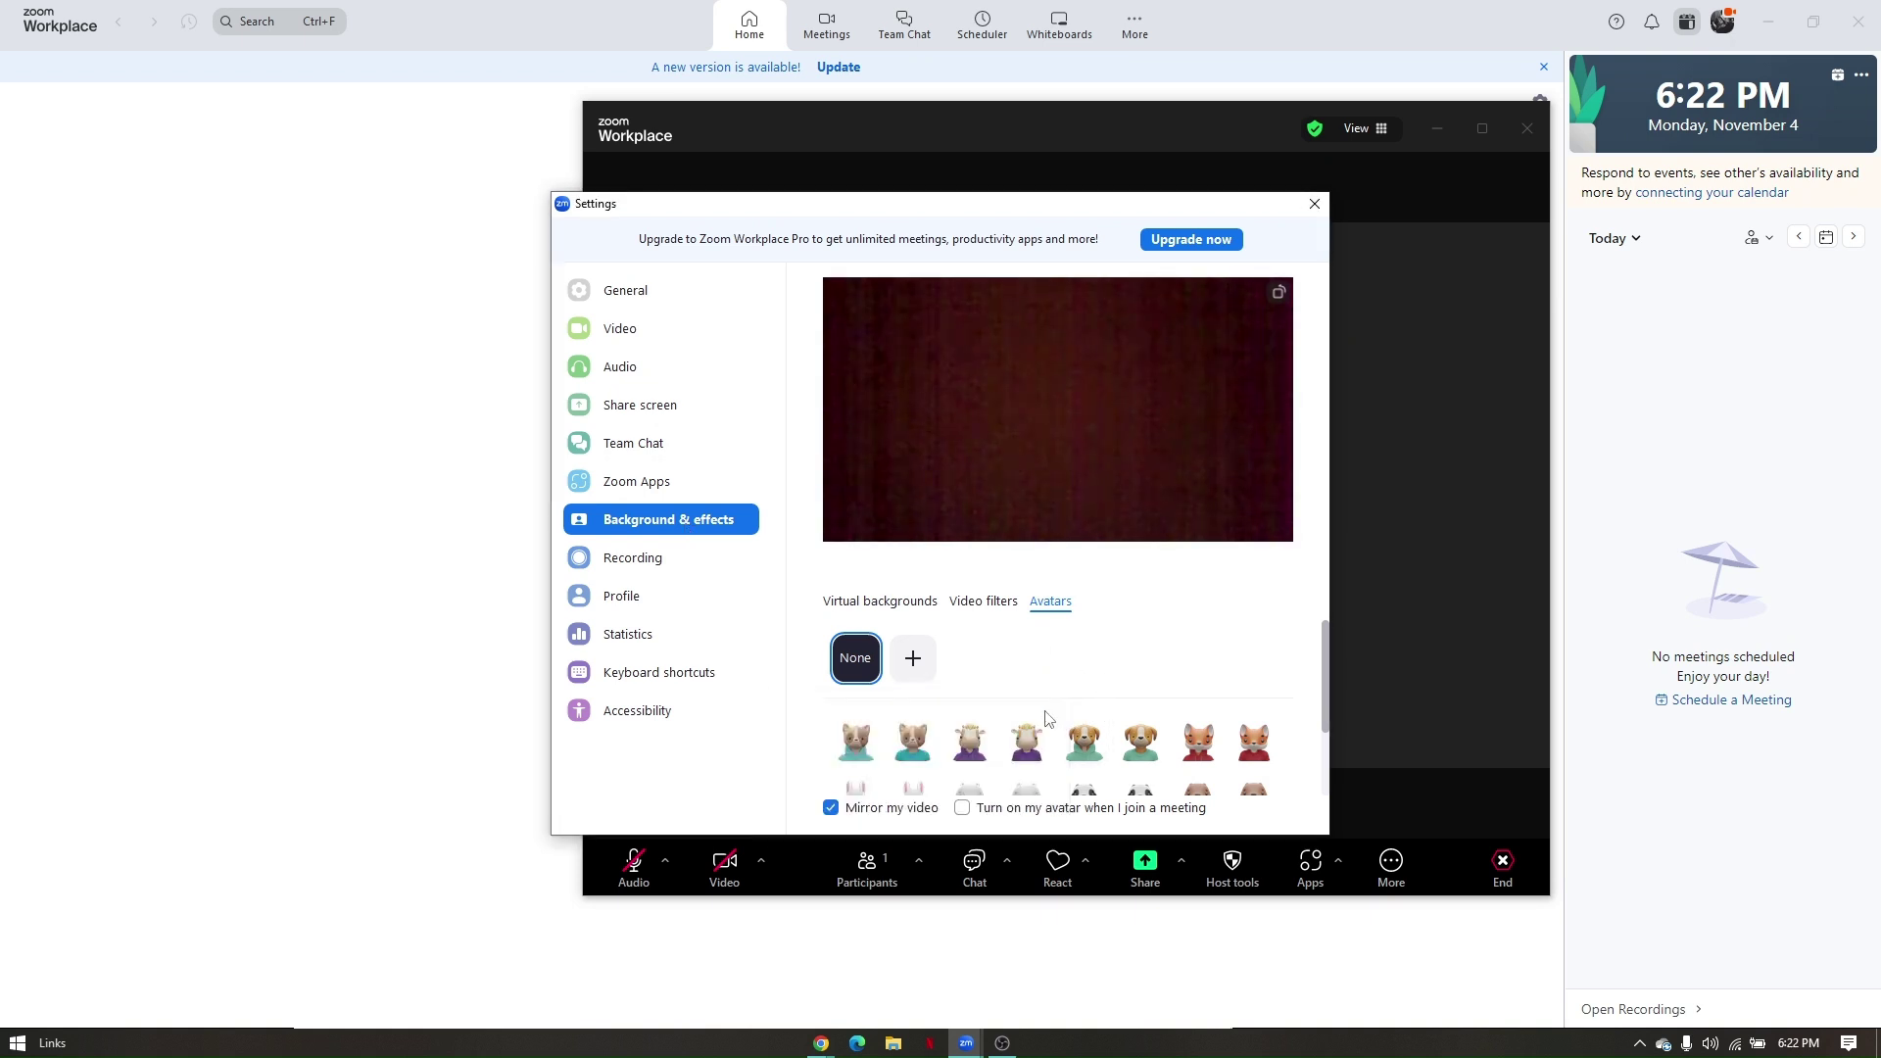
scroll(1048, 685, "down", 1)
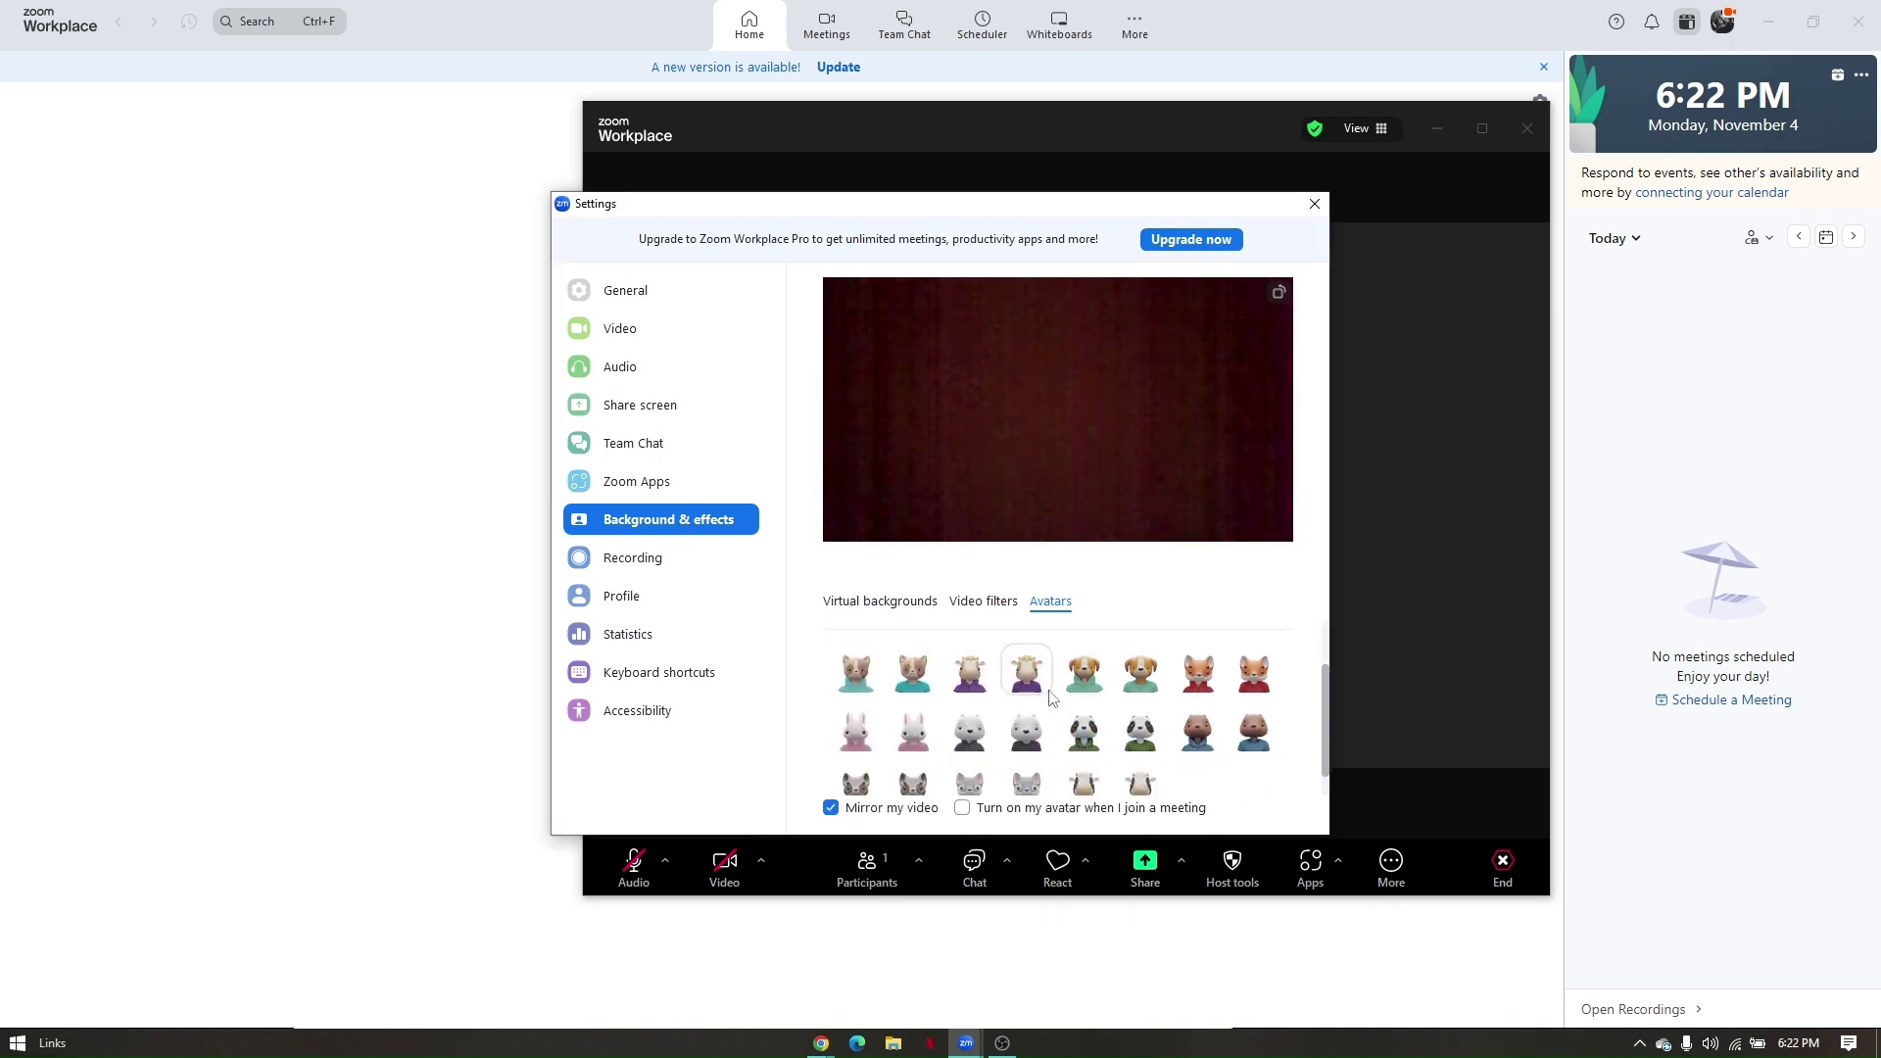
View Profile, Statistics, Keyboard shortcuts and Accessibility, then close Settings and move the meeting window left.
left_click(648, 598)
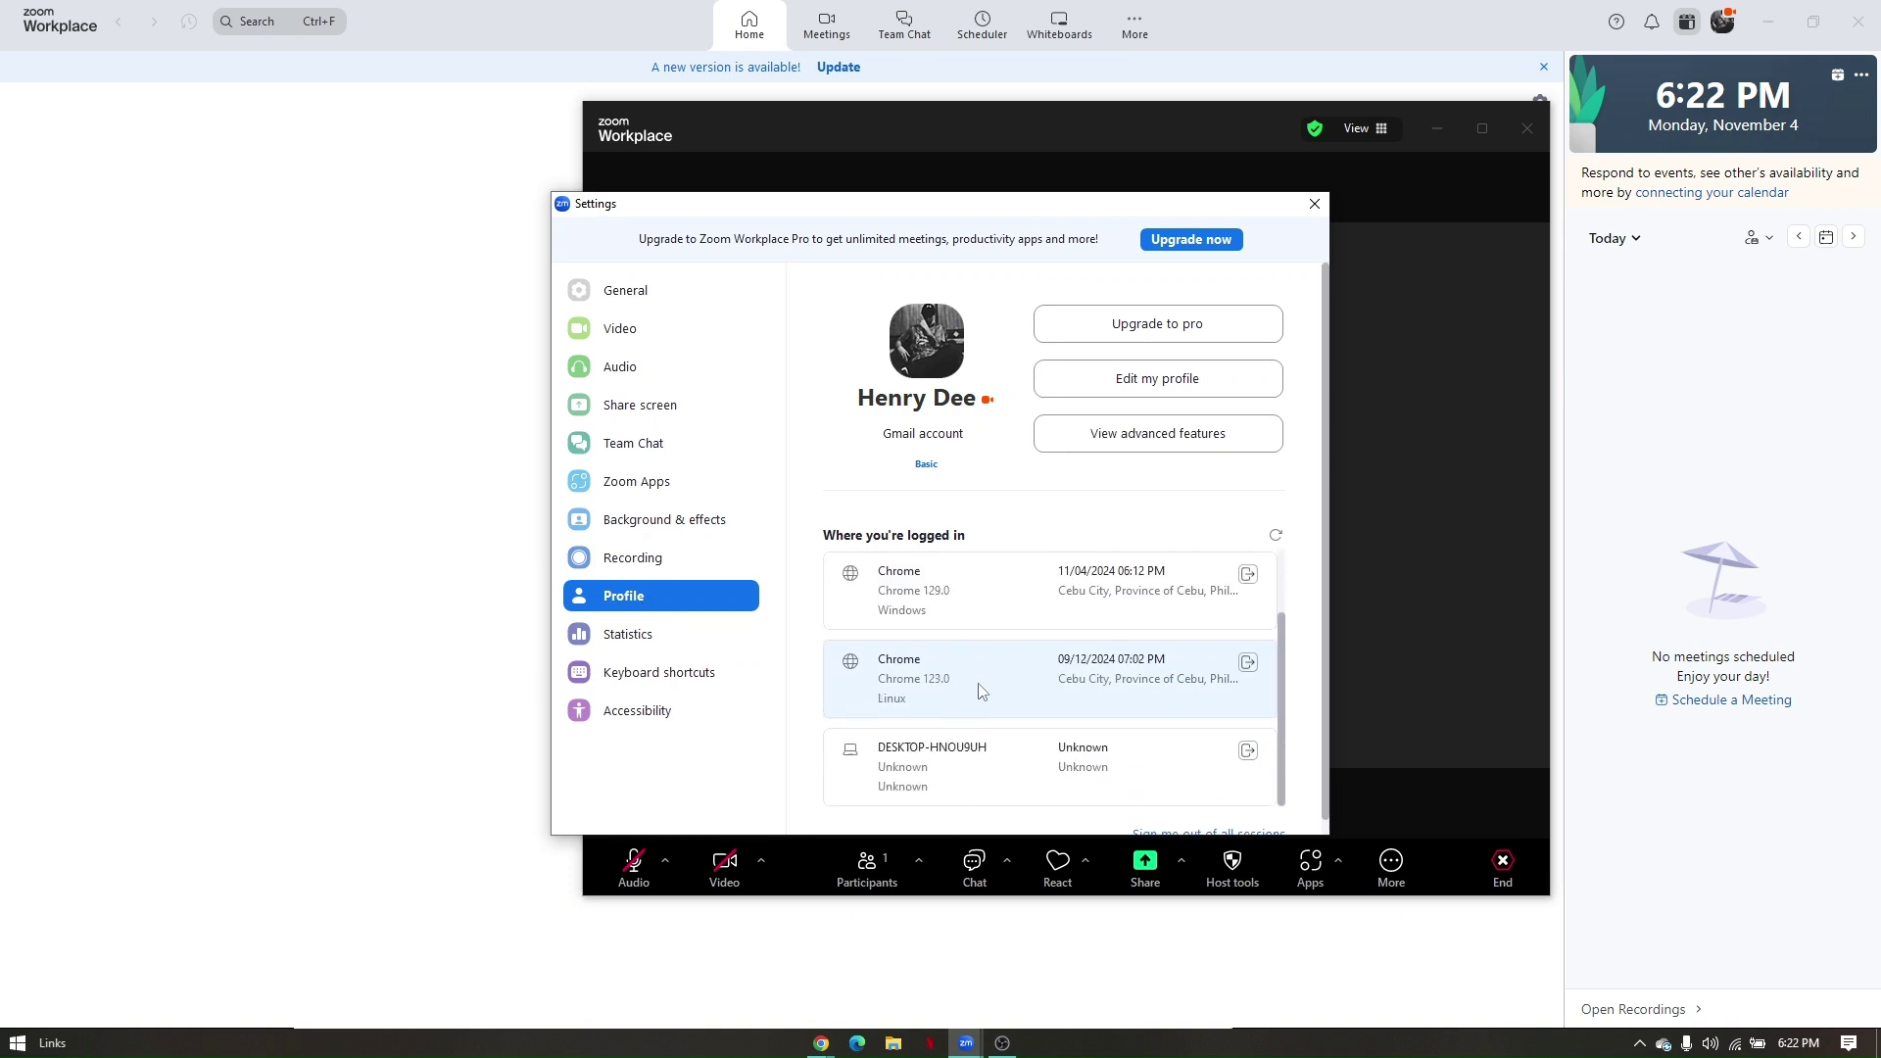
left_click(647, 636)
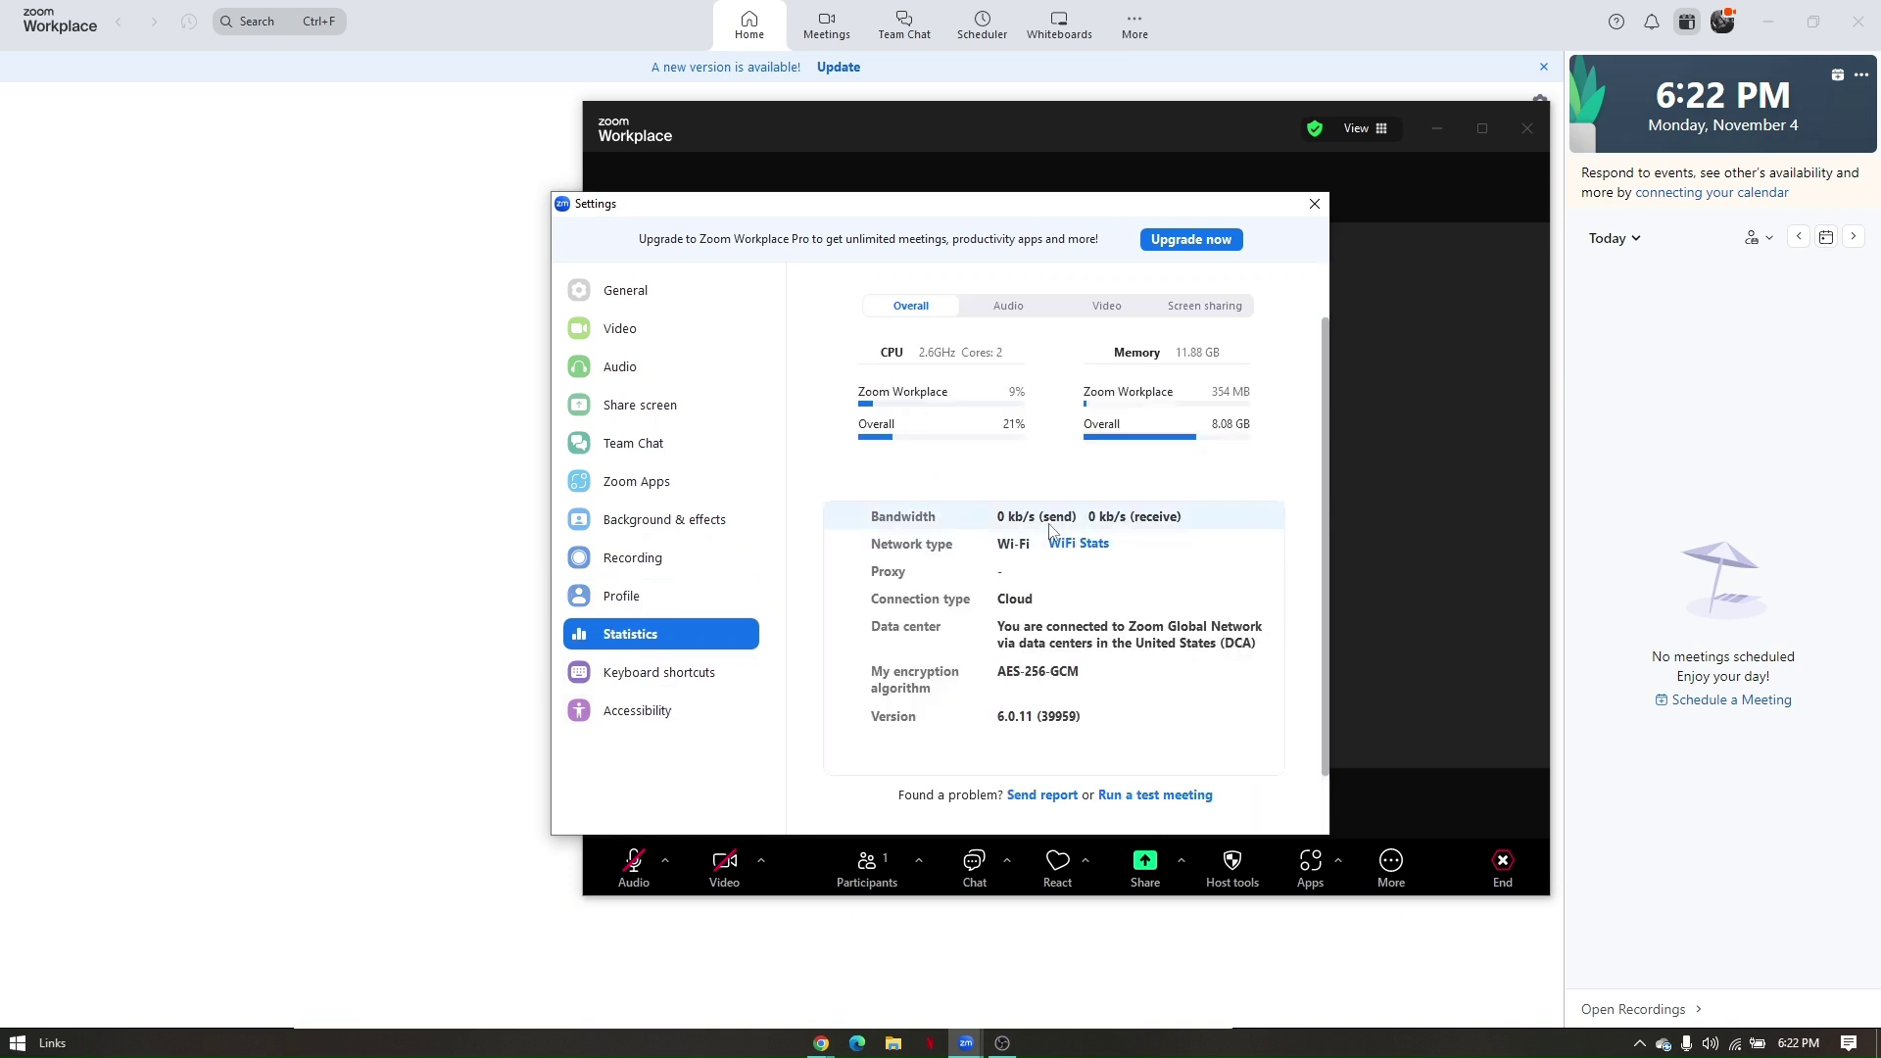
left_click(697, 676)
scroll(1063, 529, "down", 2)
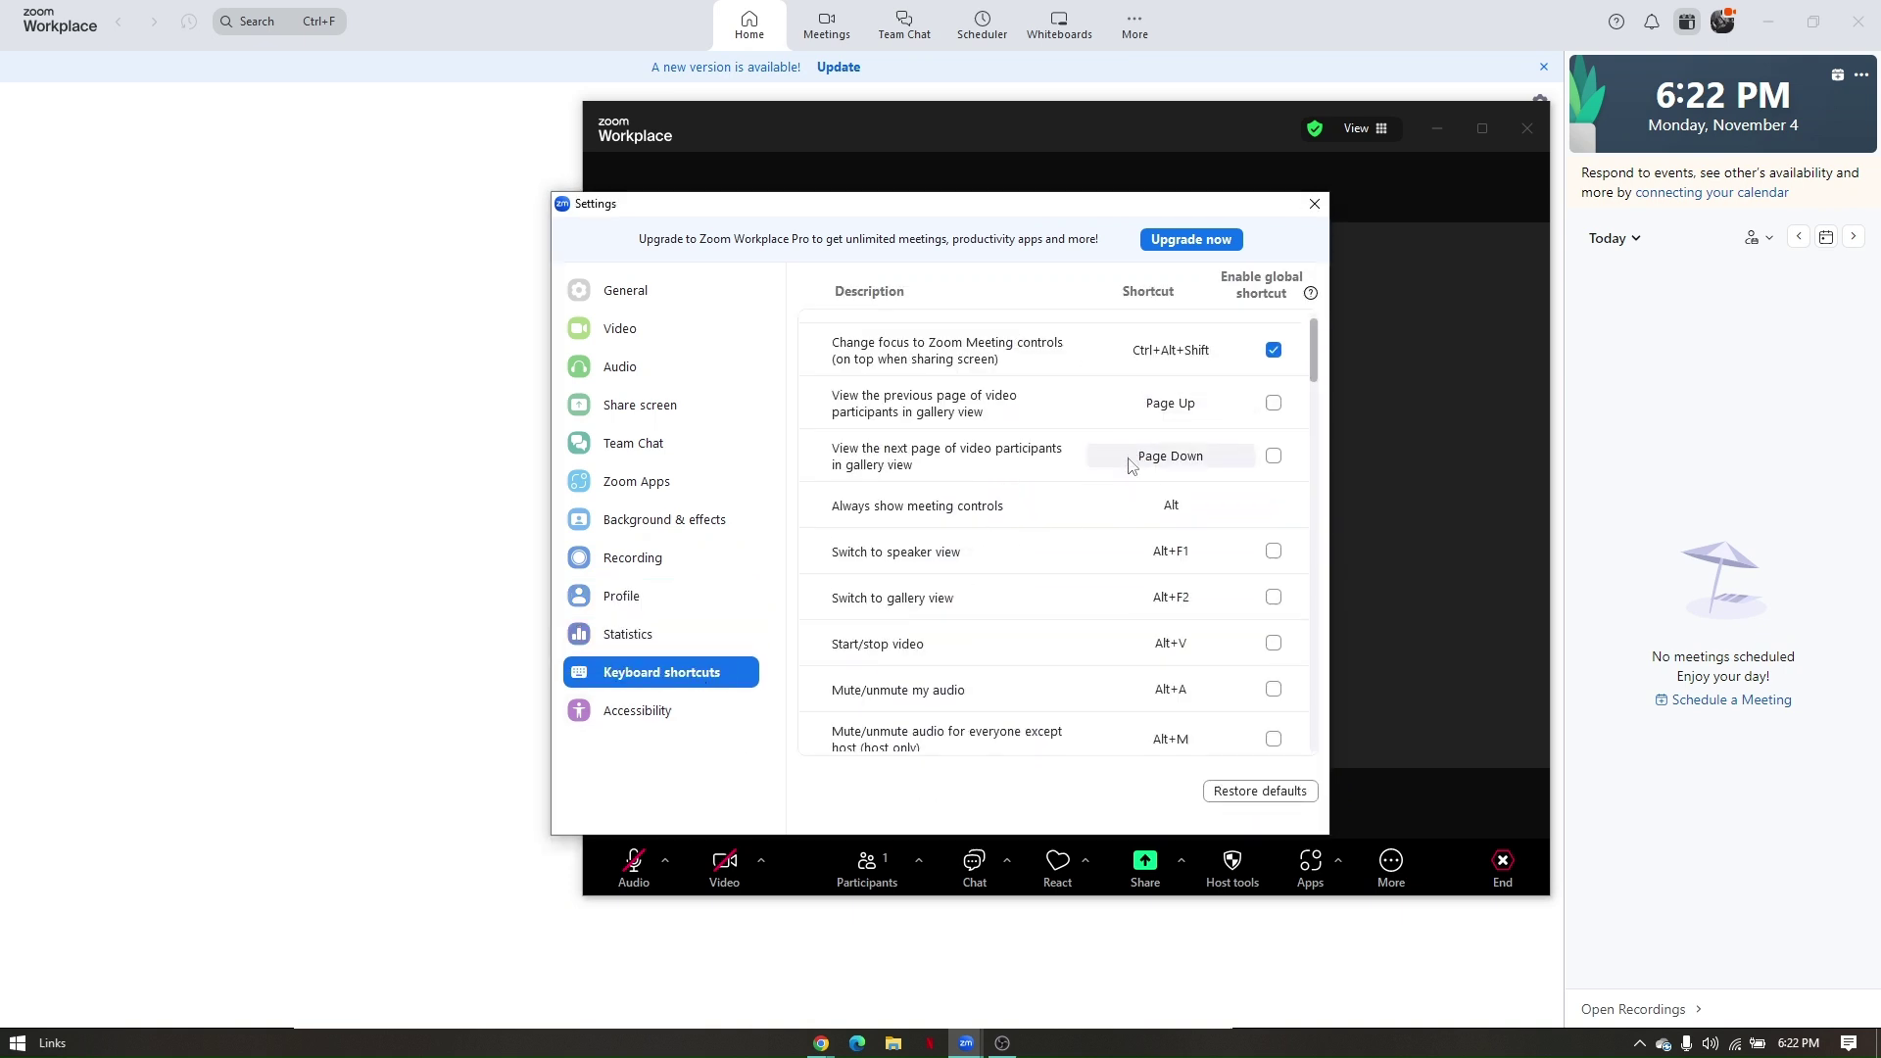
left_click(635, 719)
scroll(1094, 551, "down", 3)
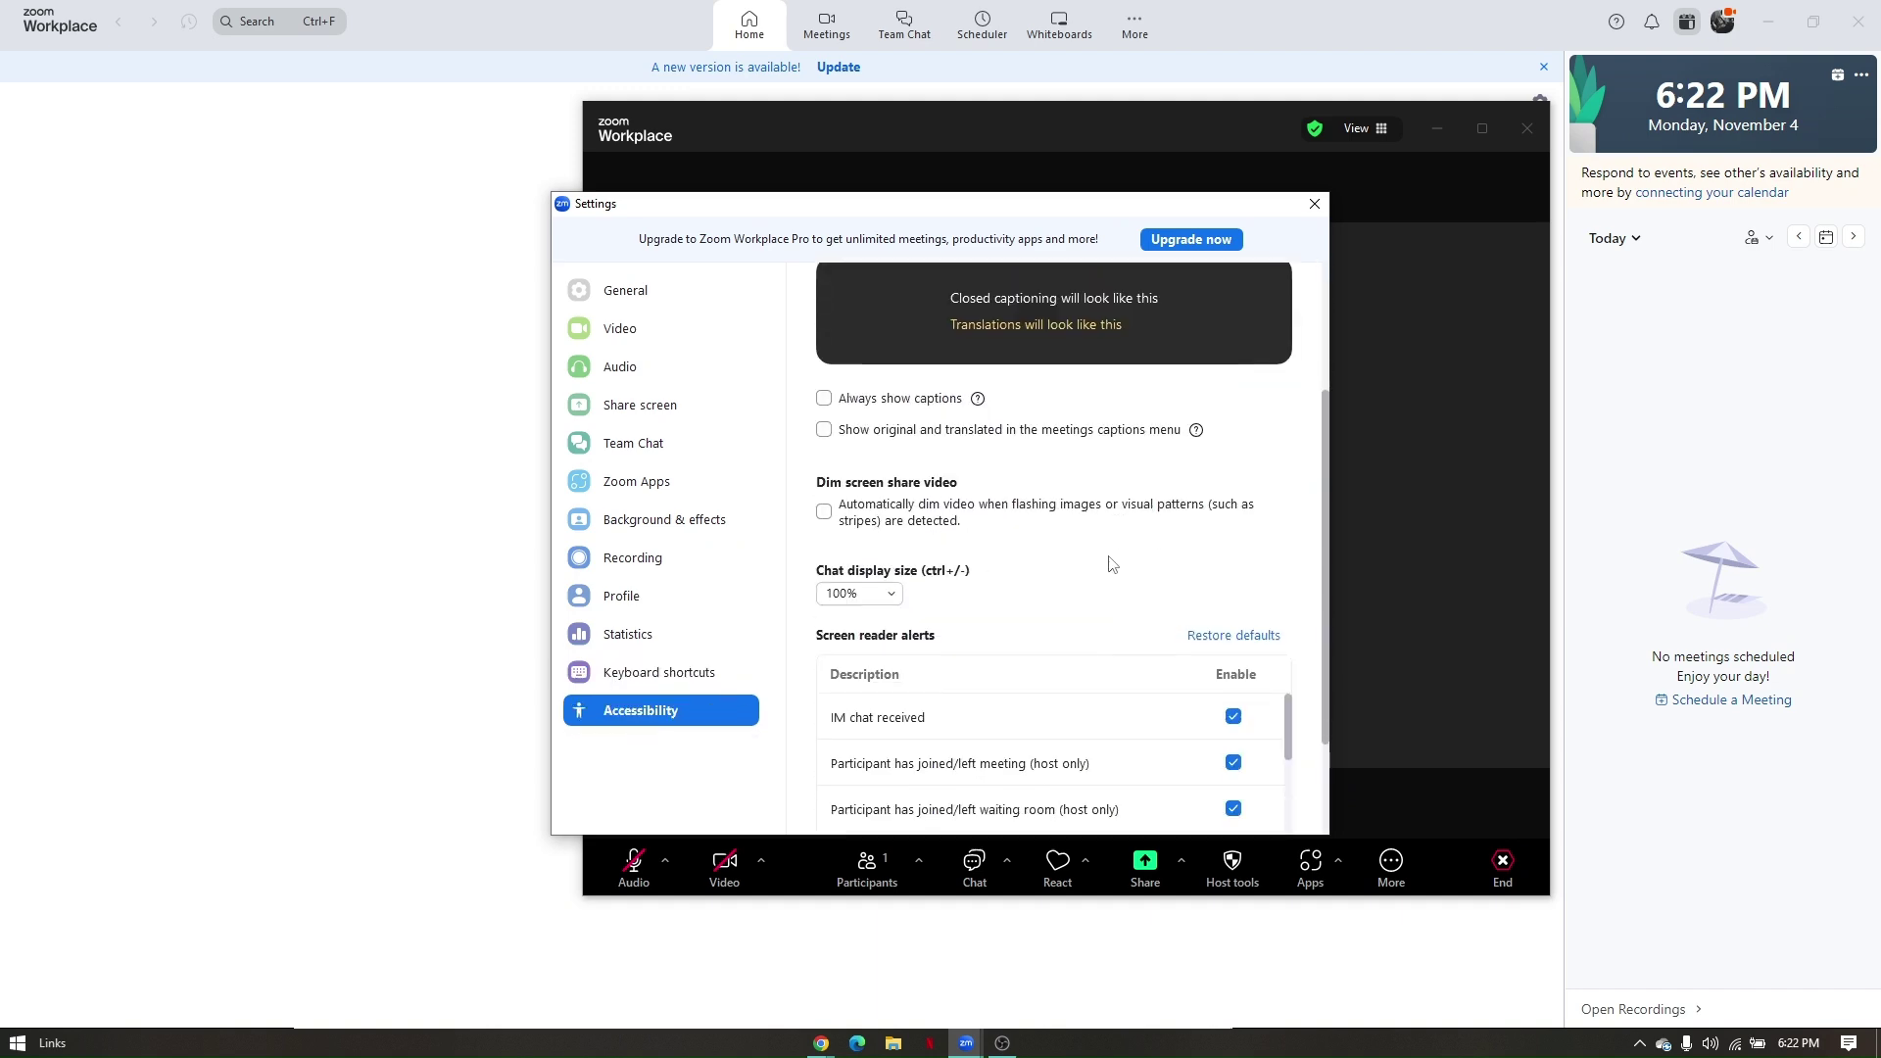
scroll(1094, 551, "up", 3)
left_click(1315, 203)
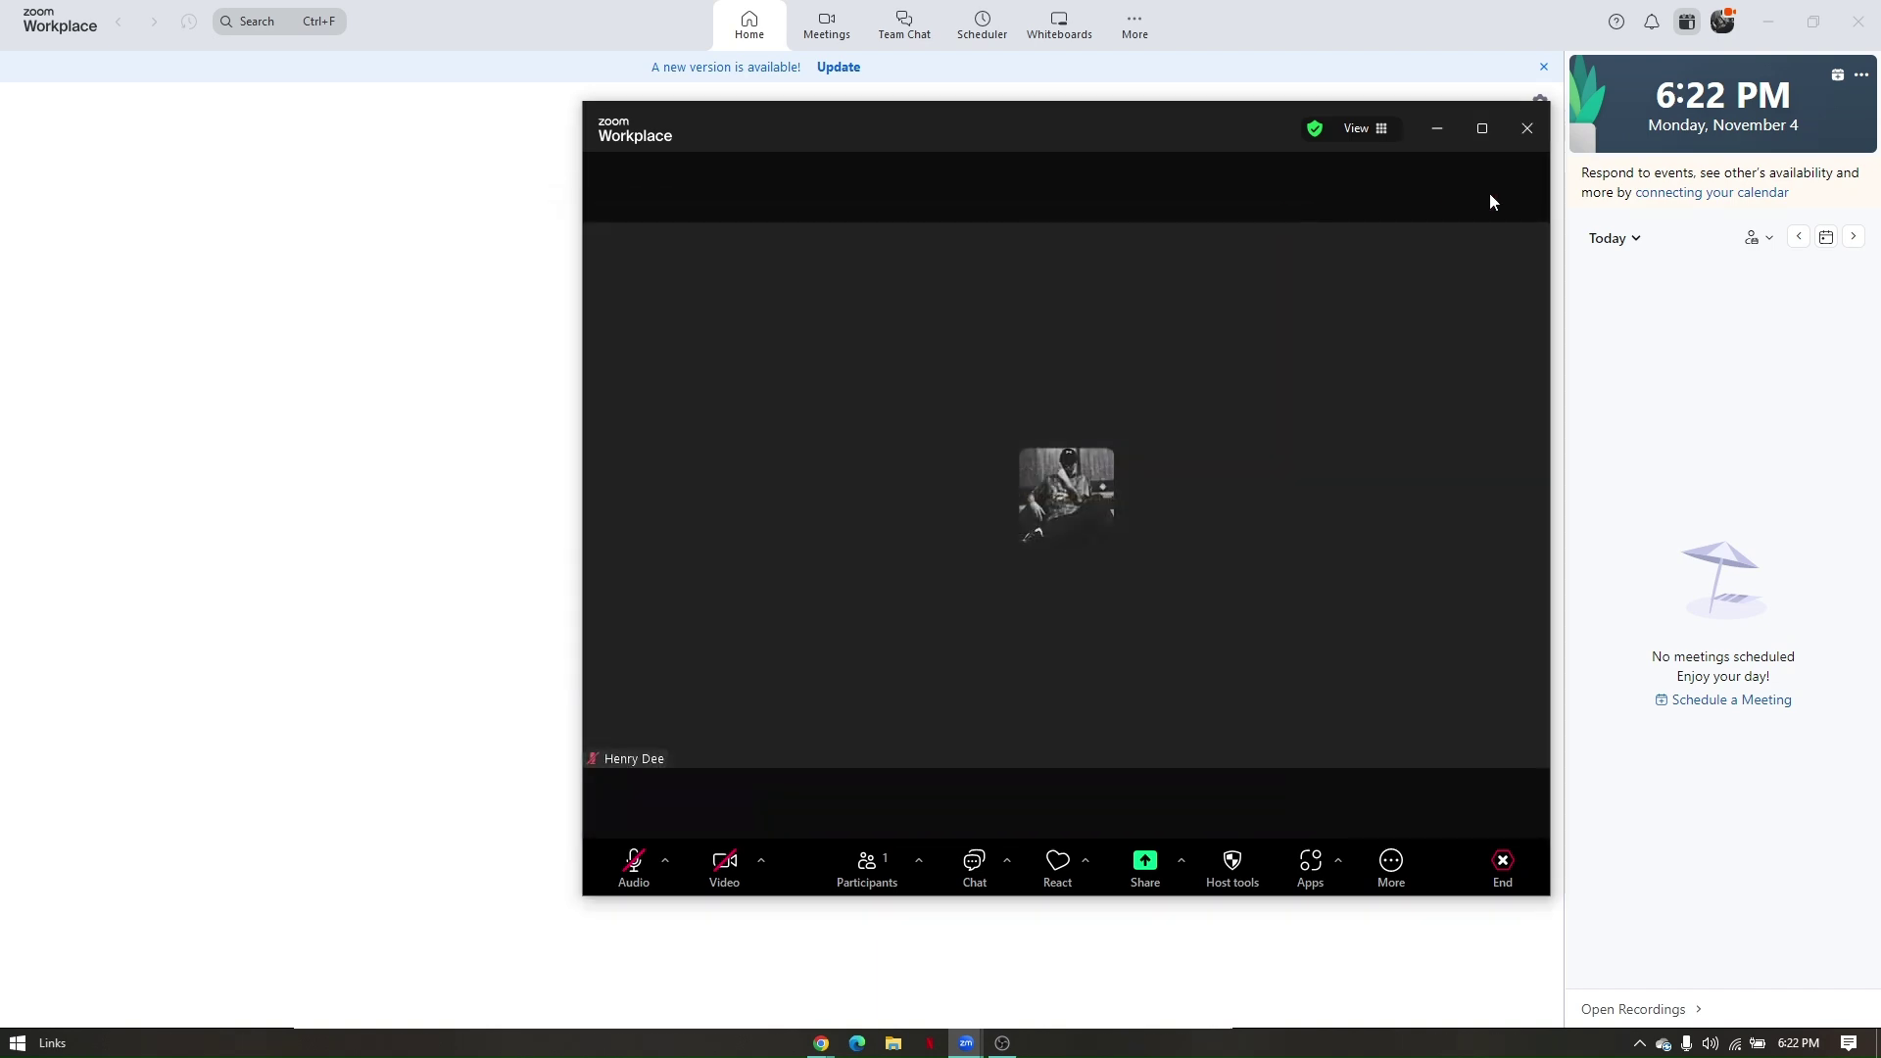
left_click_drag(1256, 111, 994, 129)
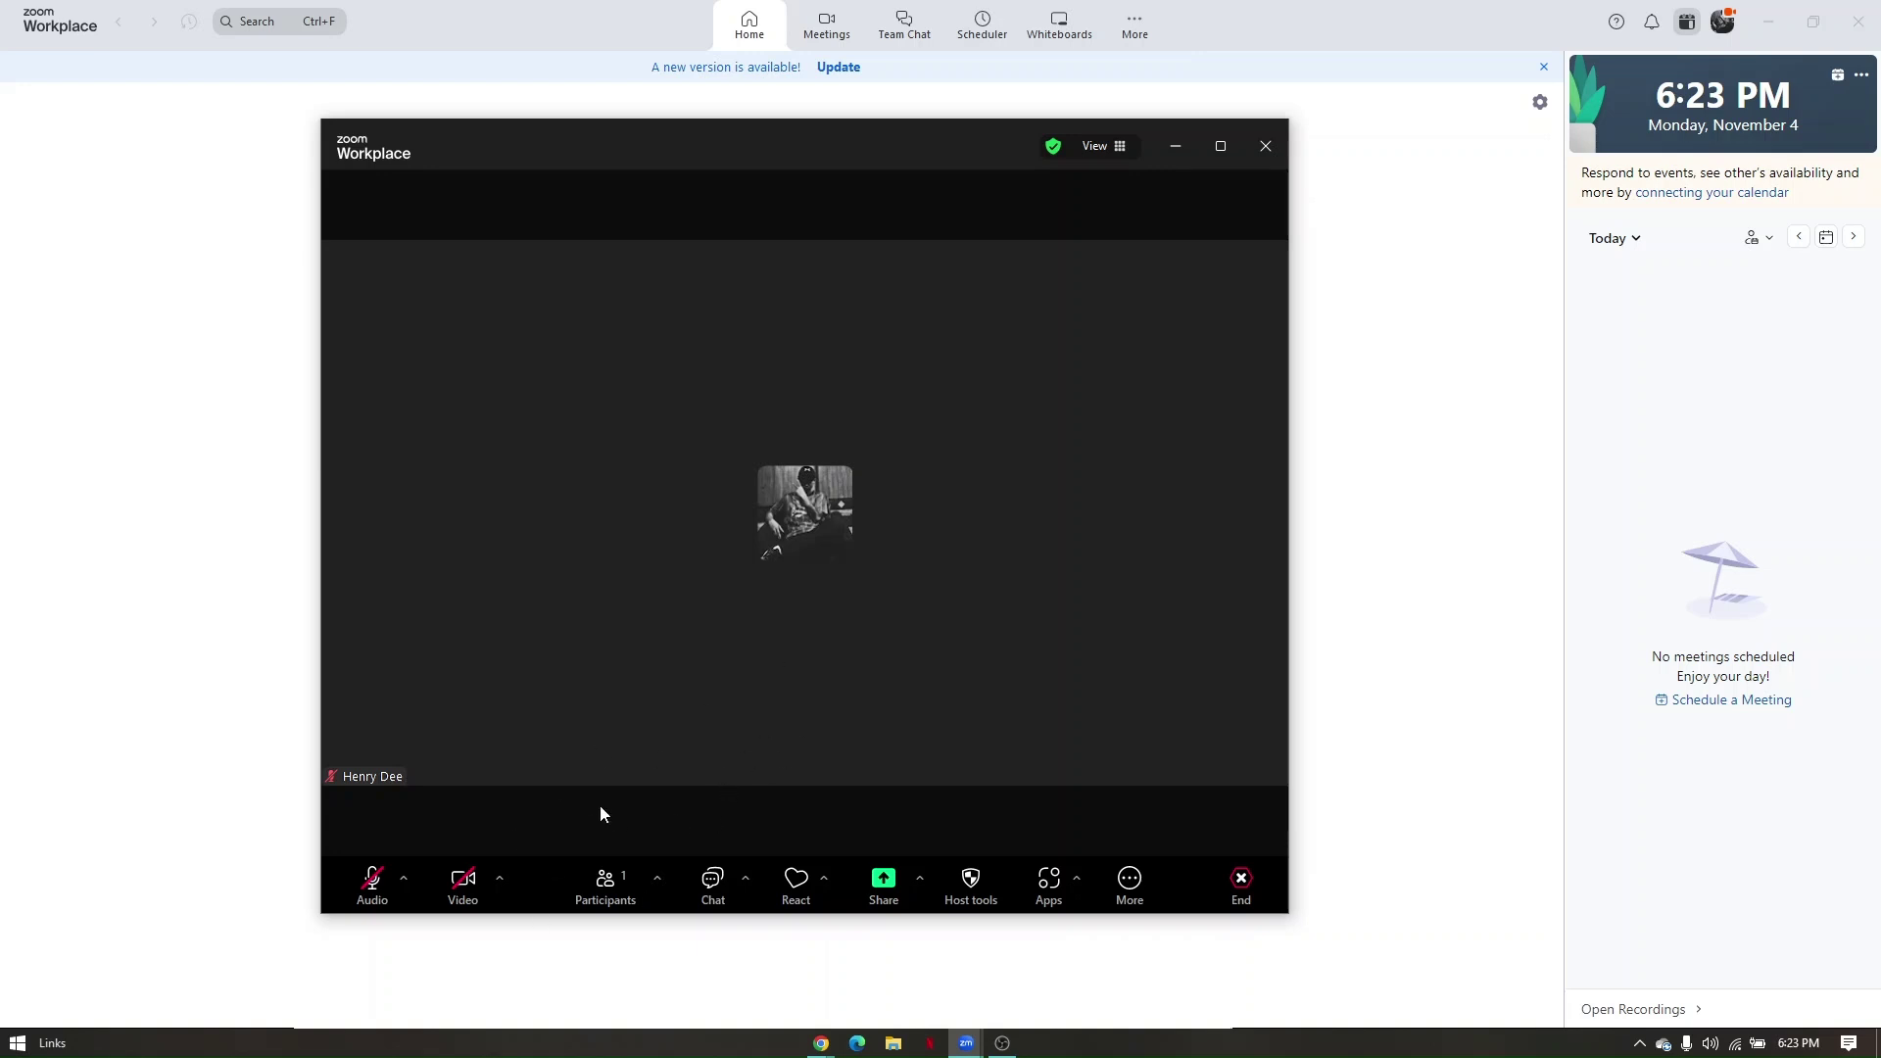
Open the meeting chat and check its recipient list, keeping messages addressed to Everyone.
left_click(712, 881)
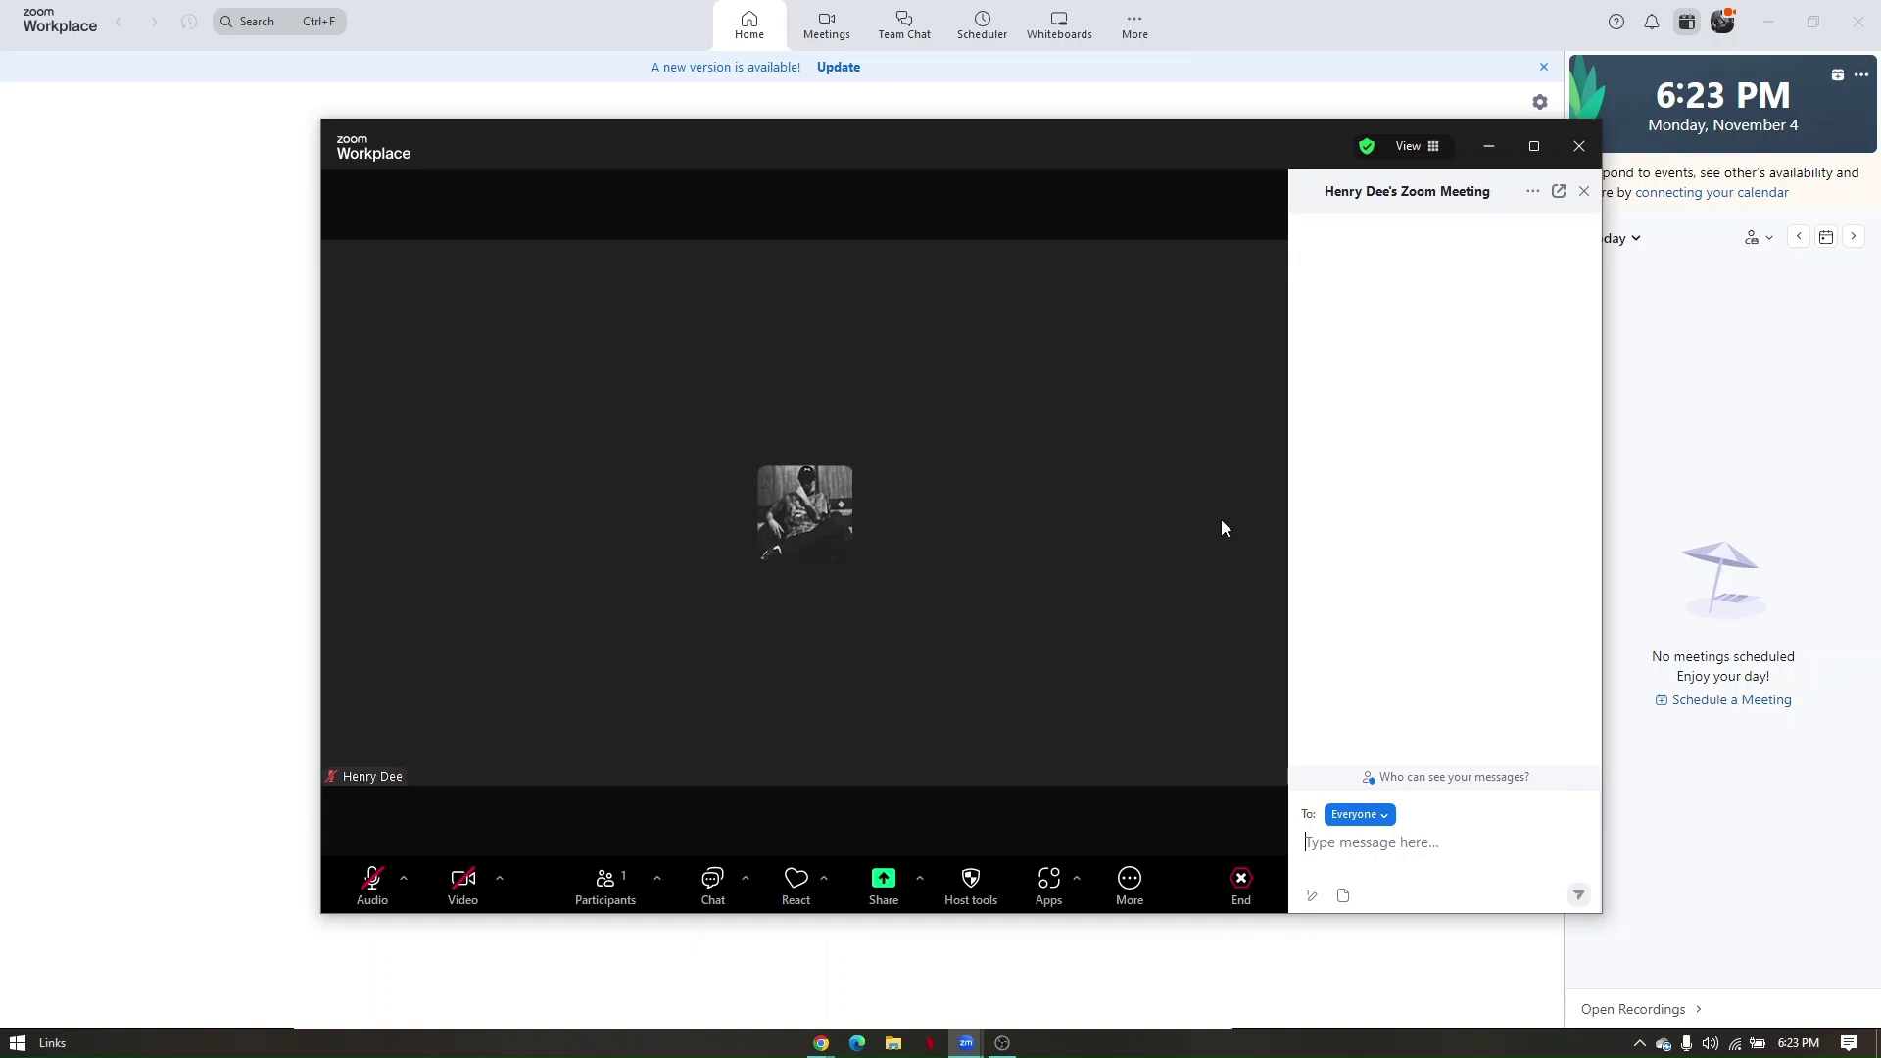
left_click(1381, 816)
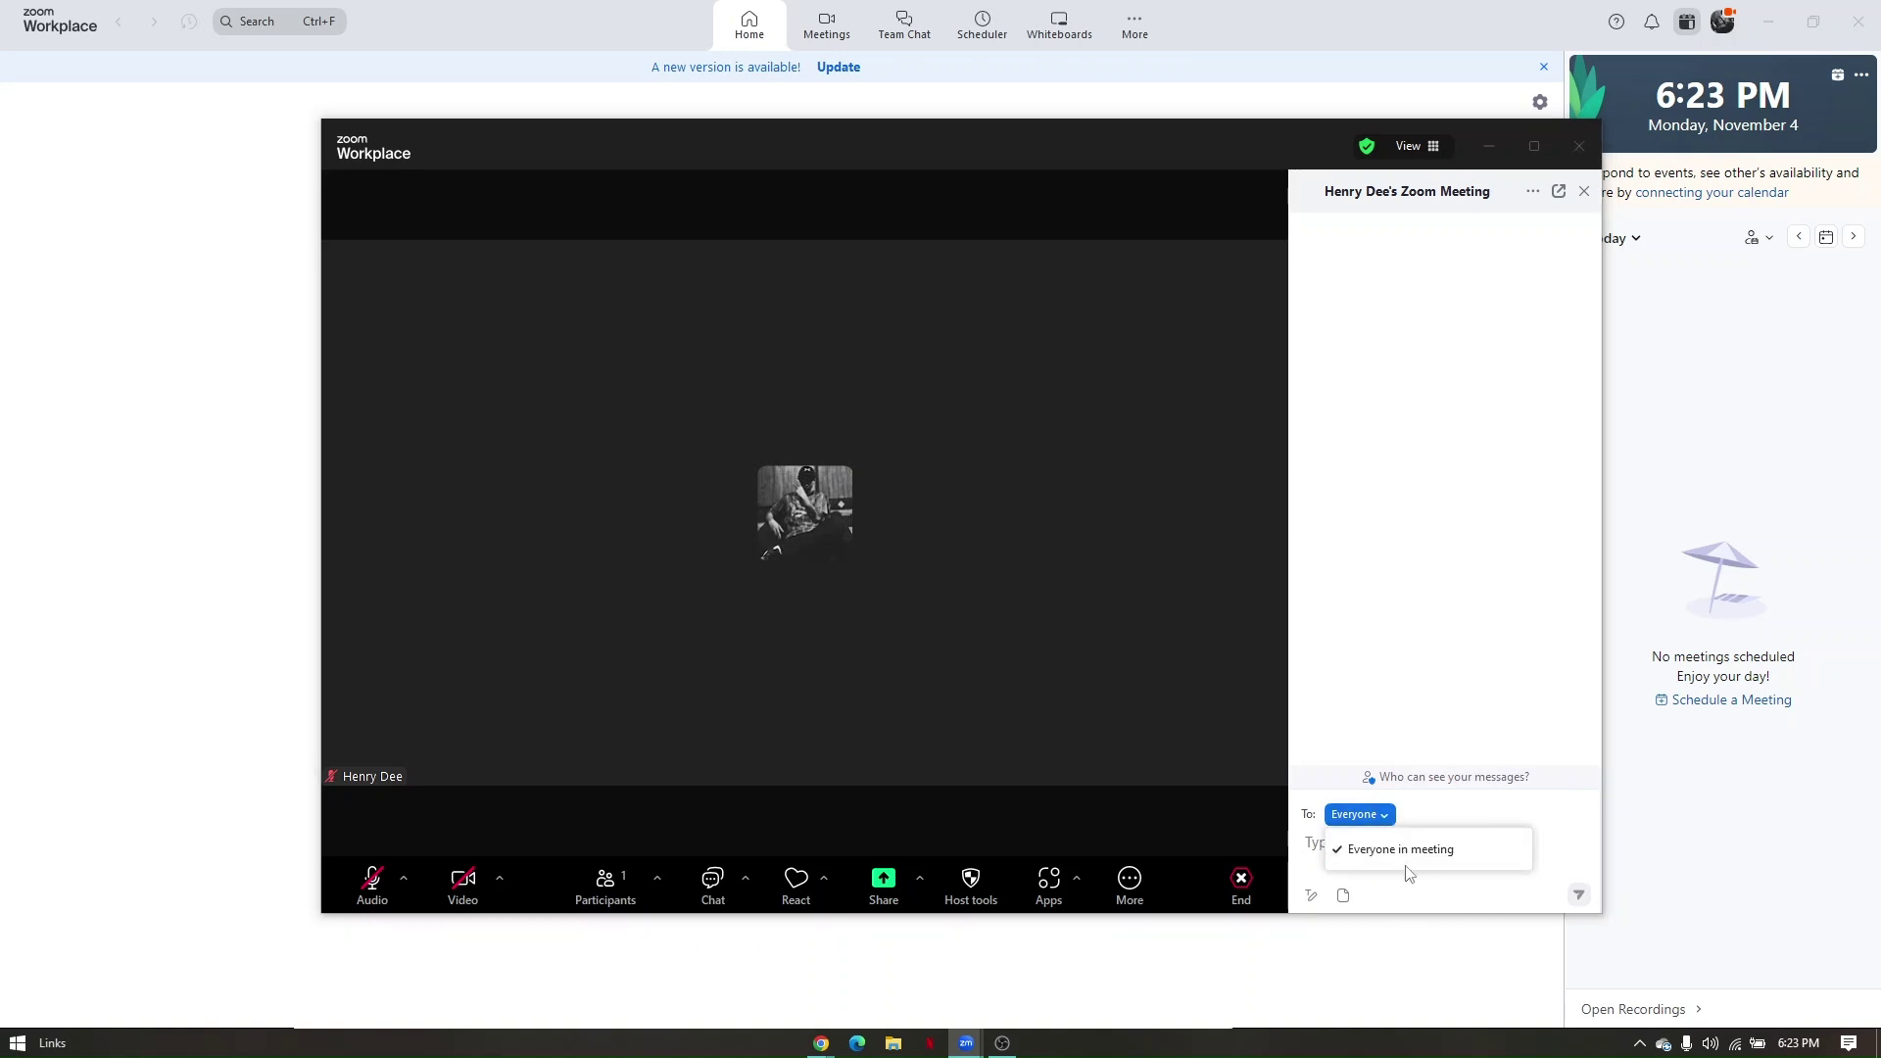
left_click(1389, 829)
left_click(1374, 826)
left_click(1349, 856)
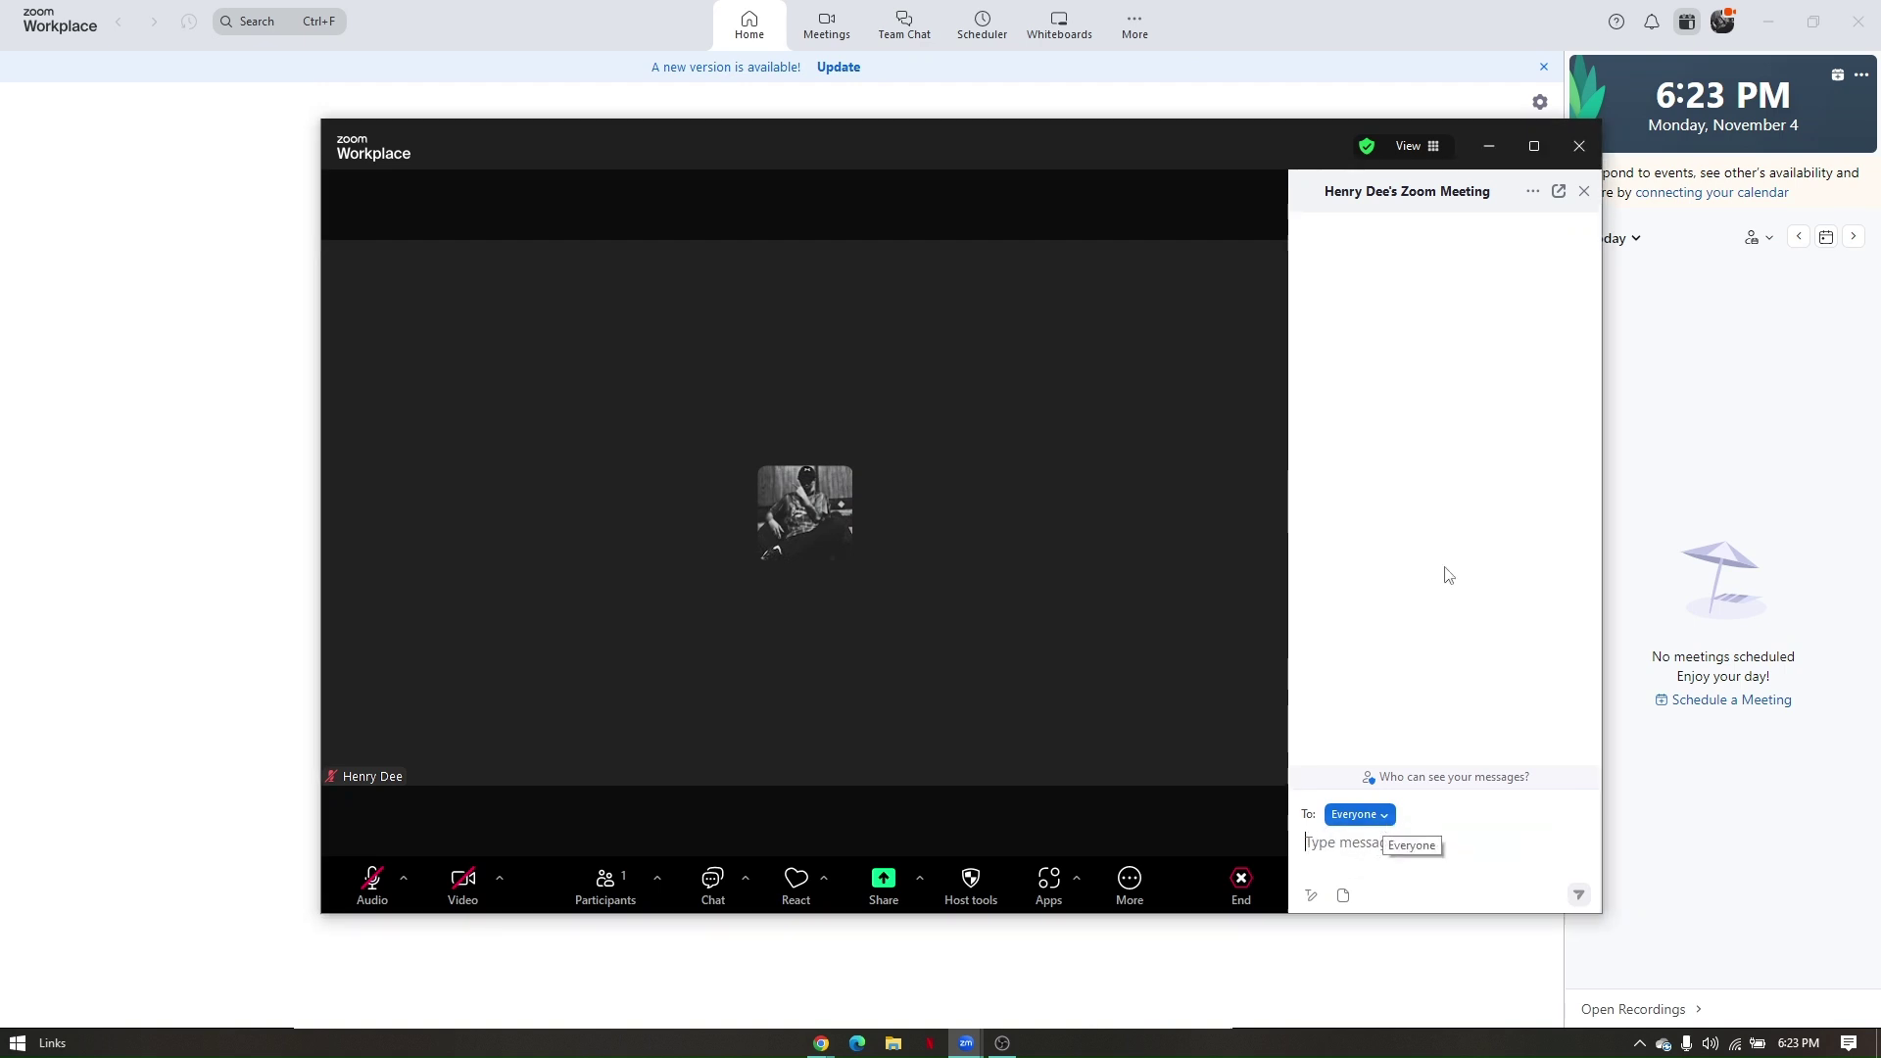
left_click(1381, 821)
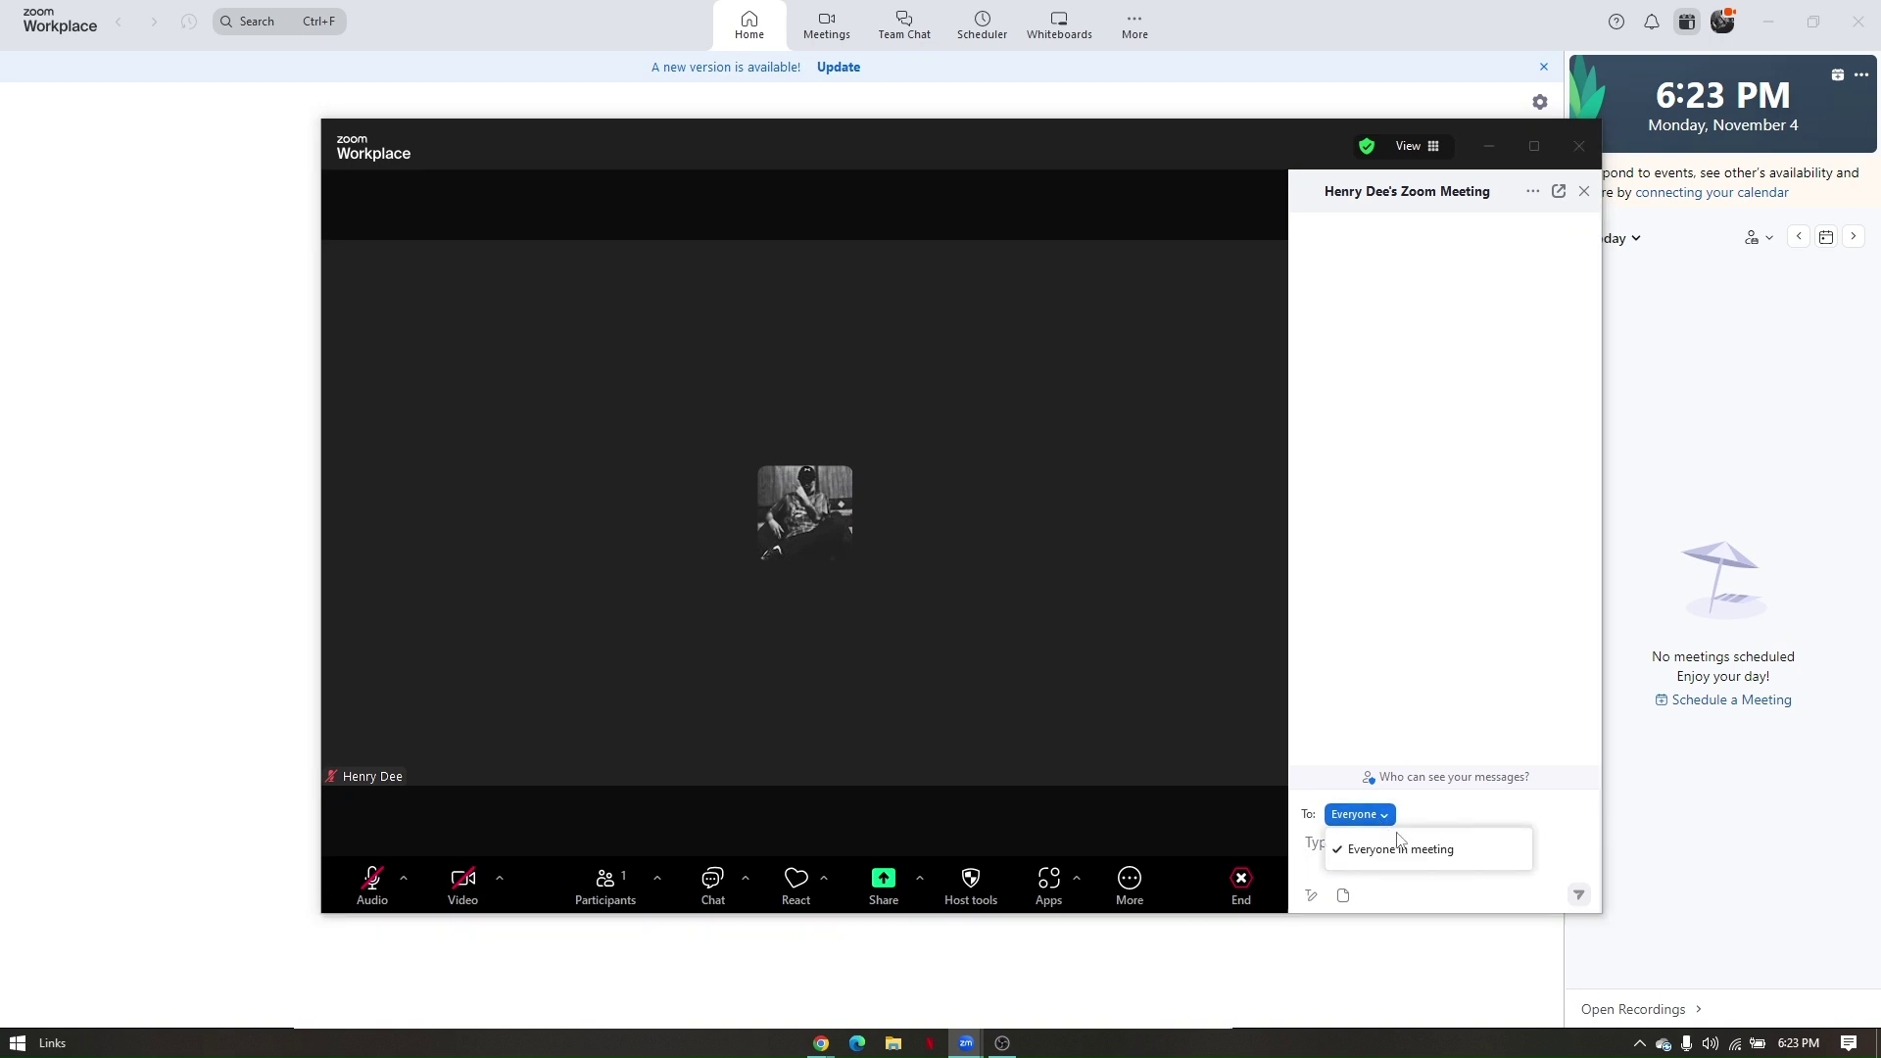
left_click(1406, 844)
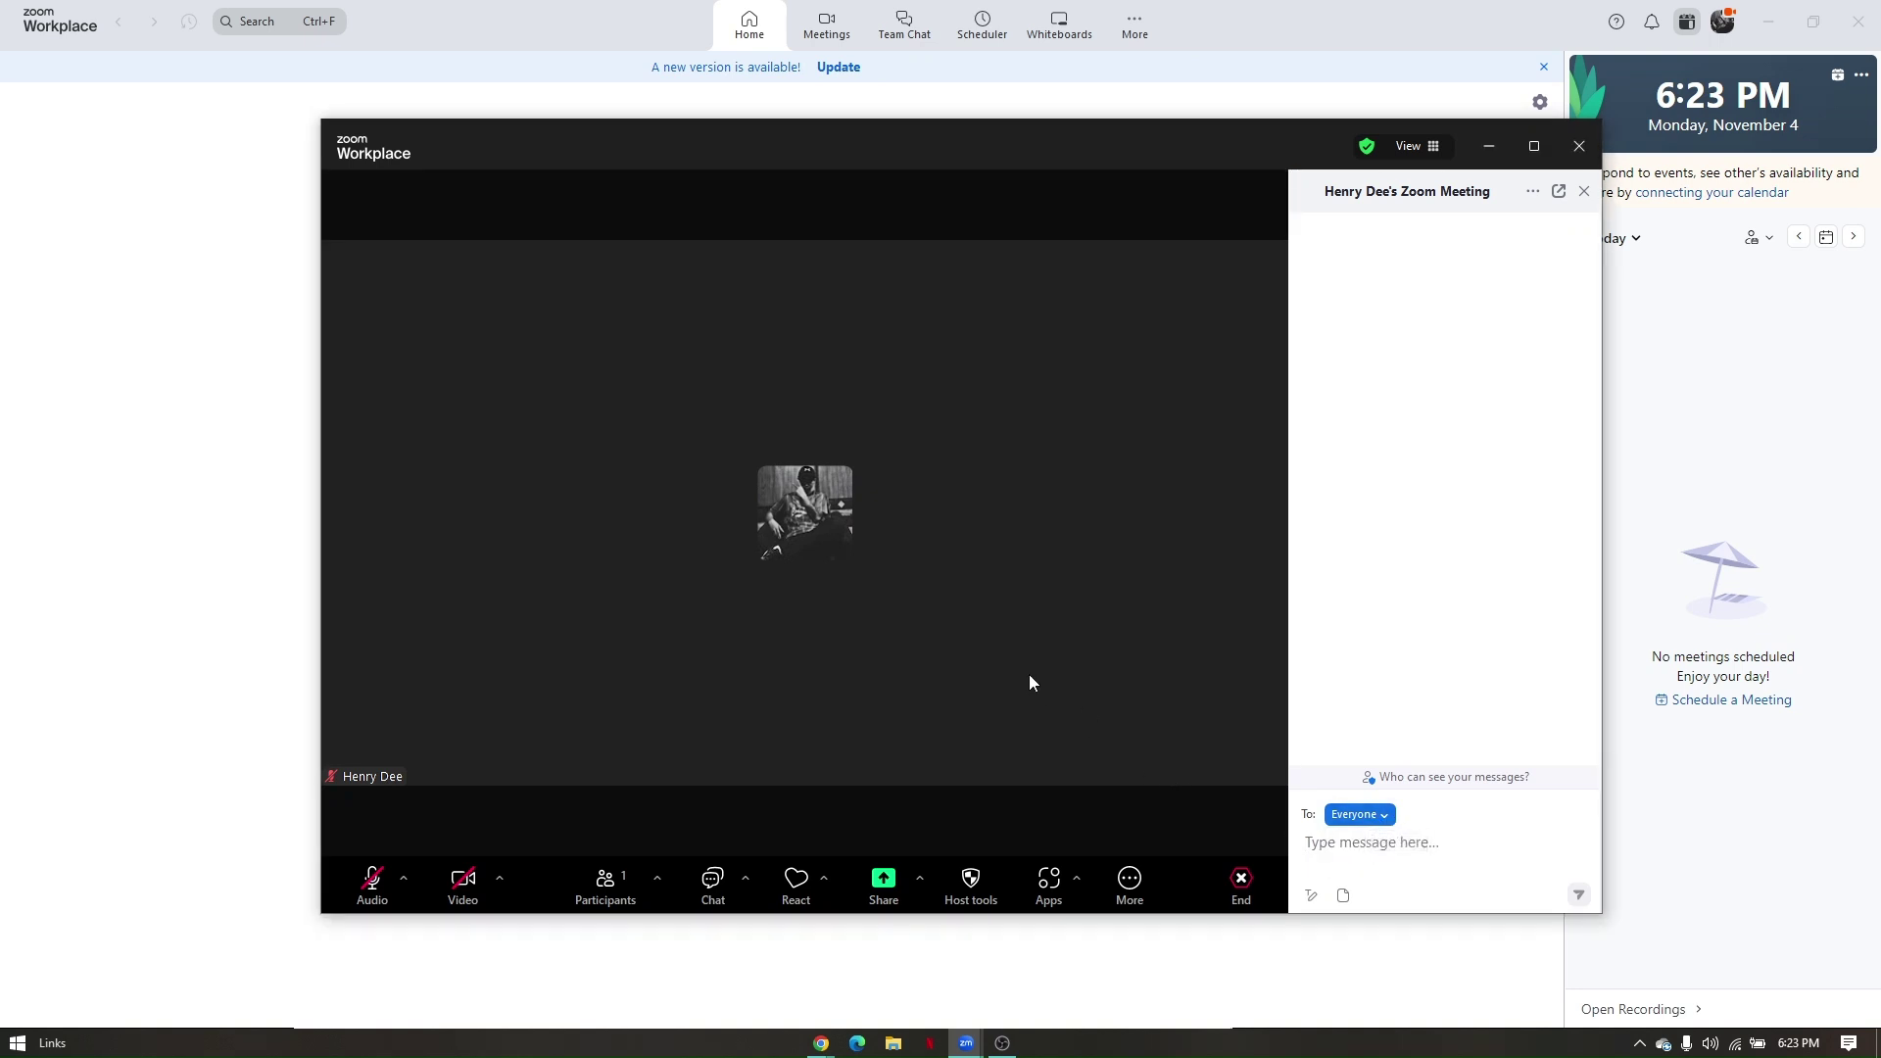
Show the Participants panel, shift the window left, and look over the host options unchanged.
left_click(607, 881)
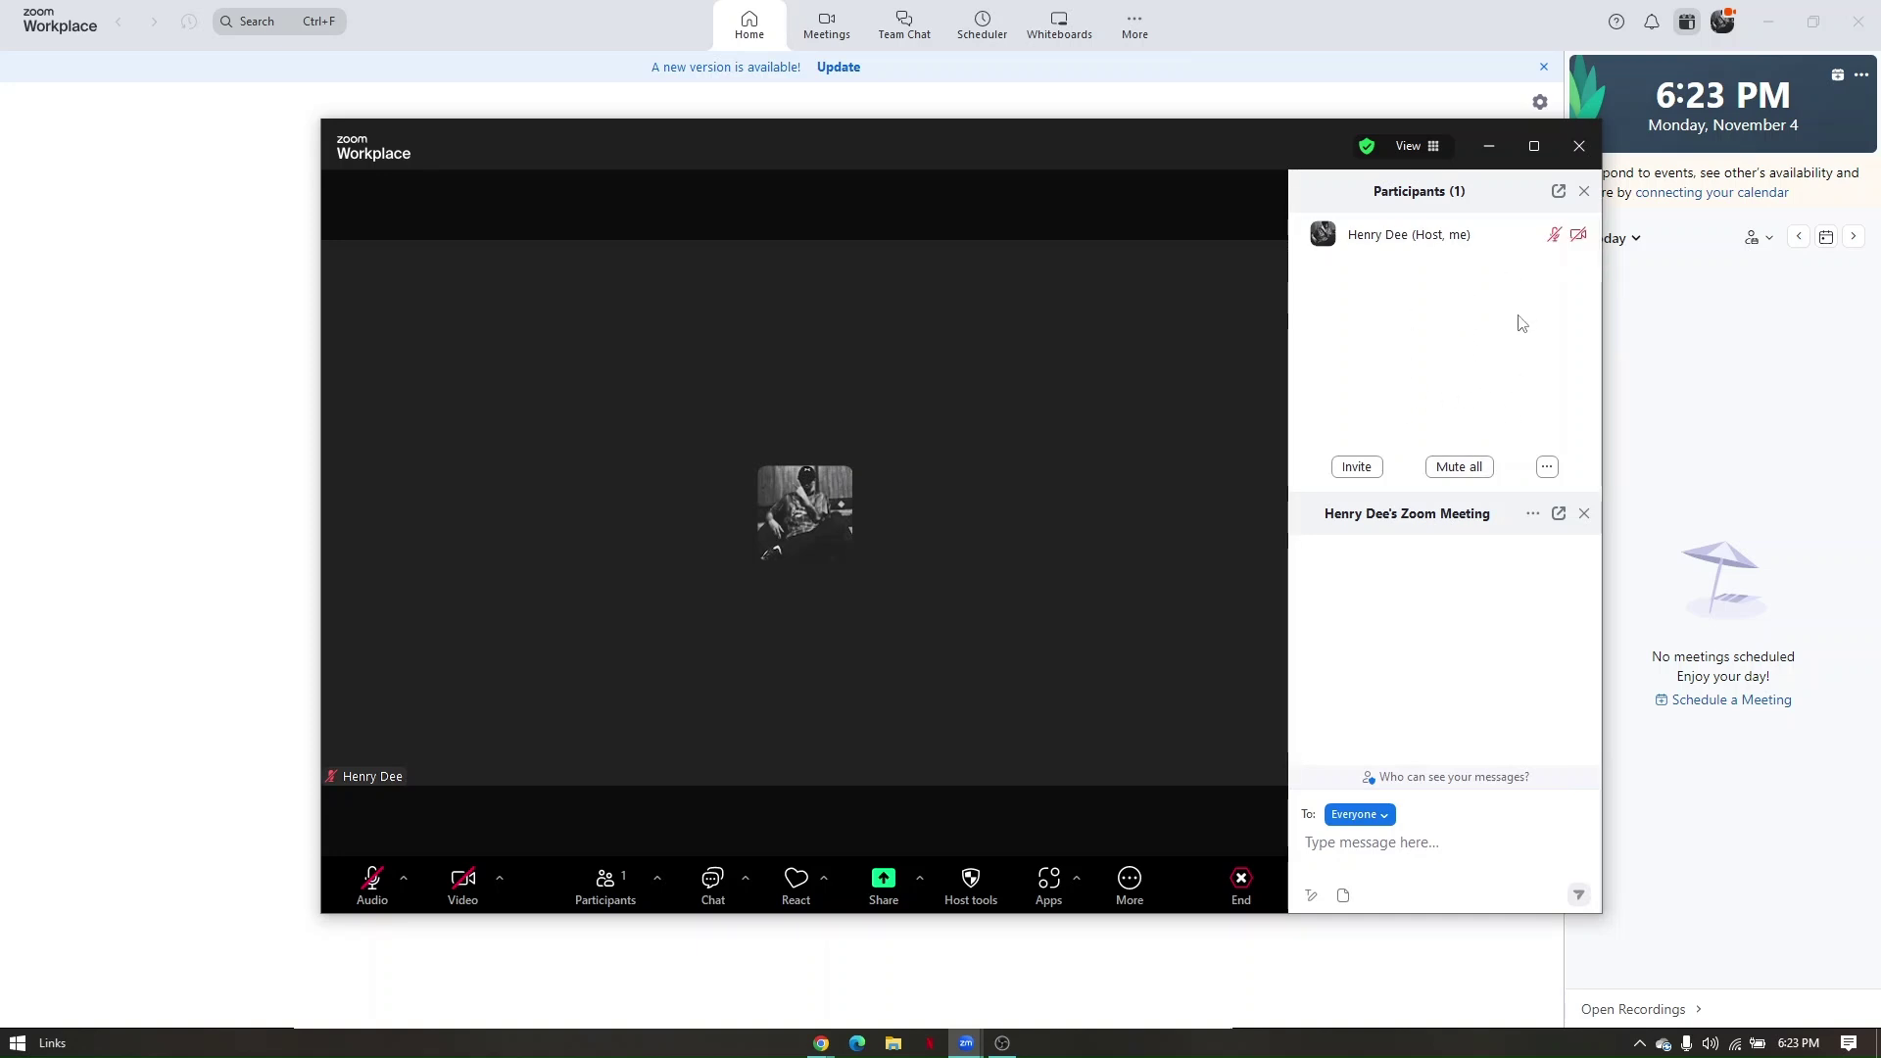
left_click_drag(1285, 150, 1203, 181)
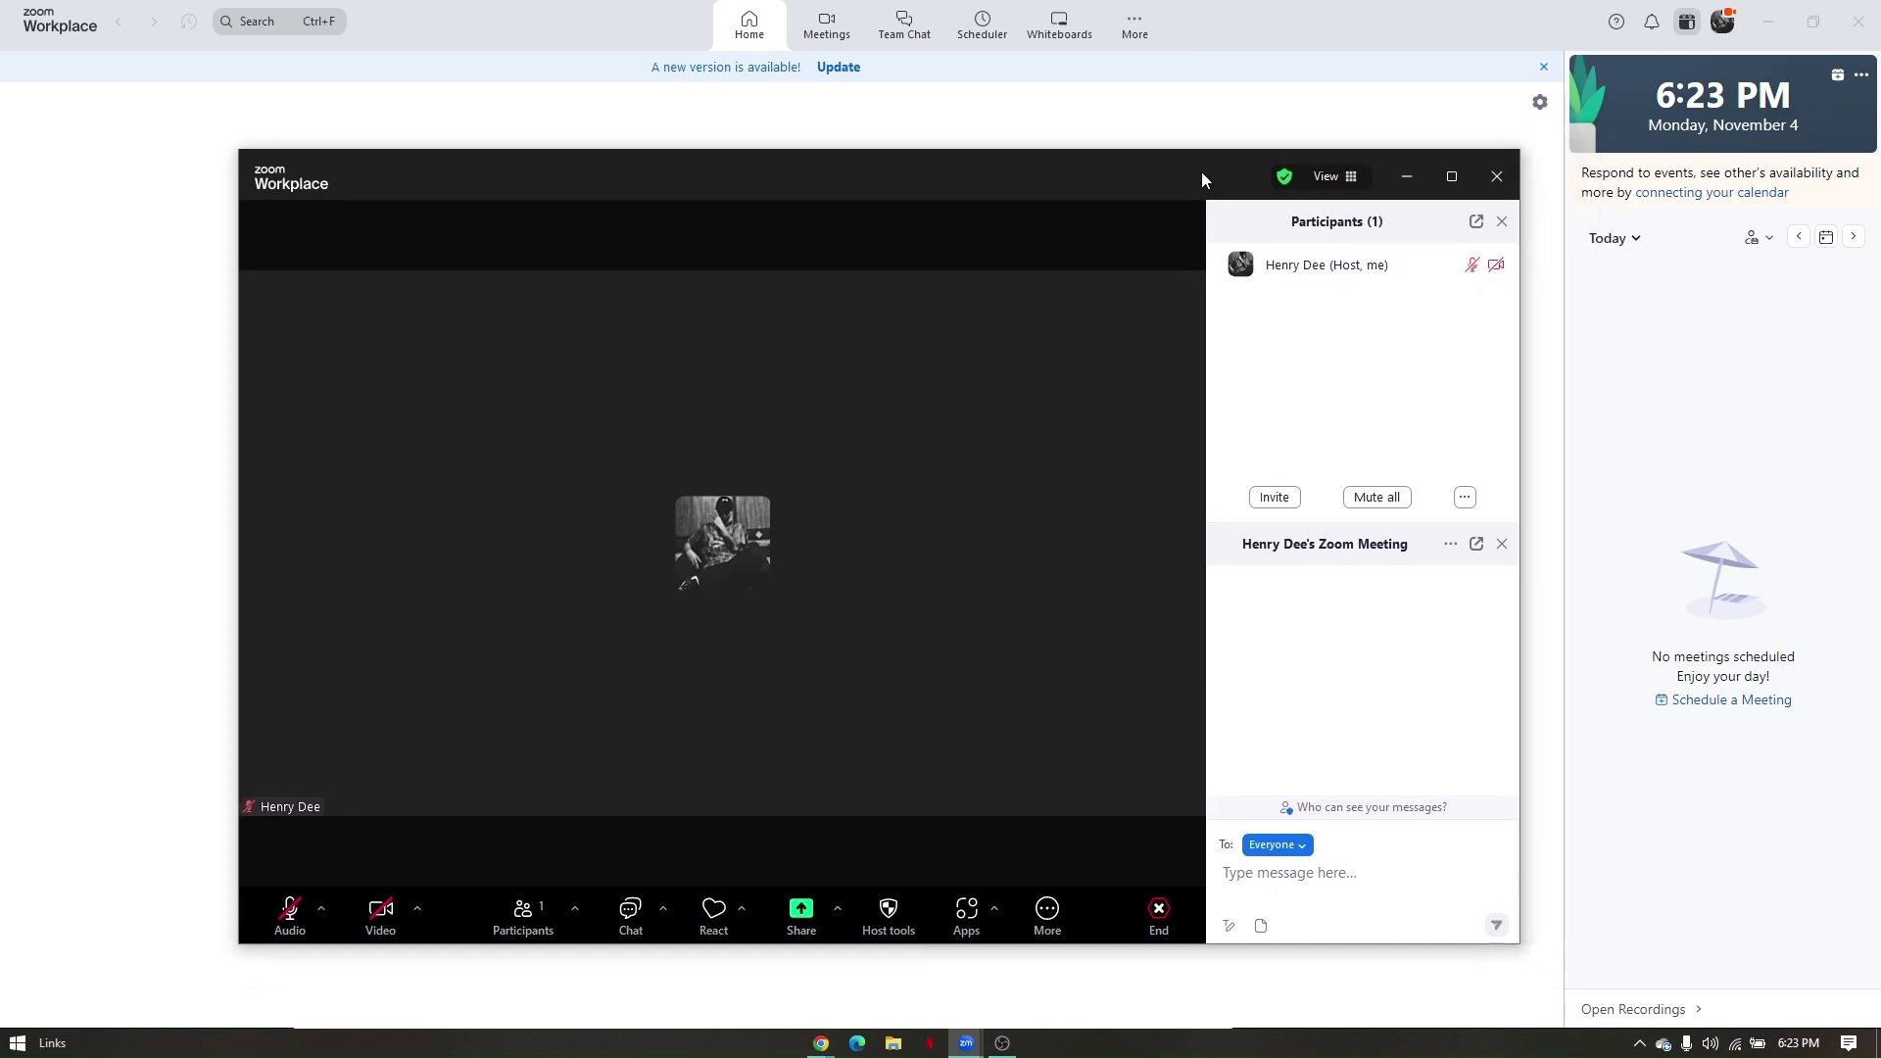
left_click(1464, 499)
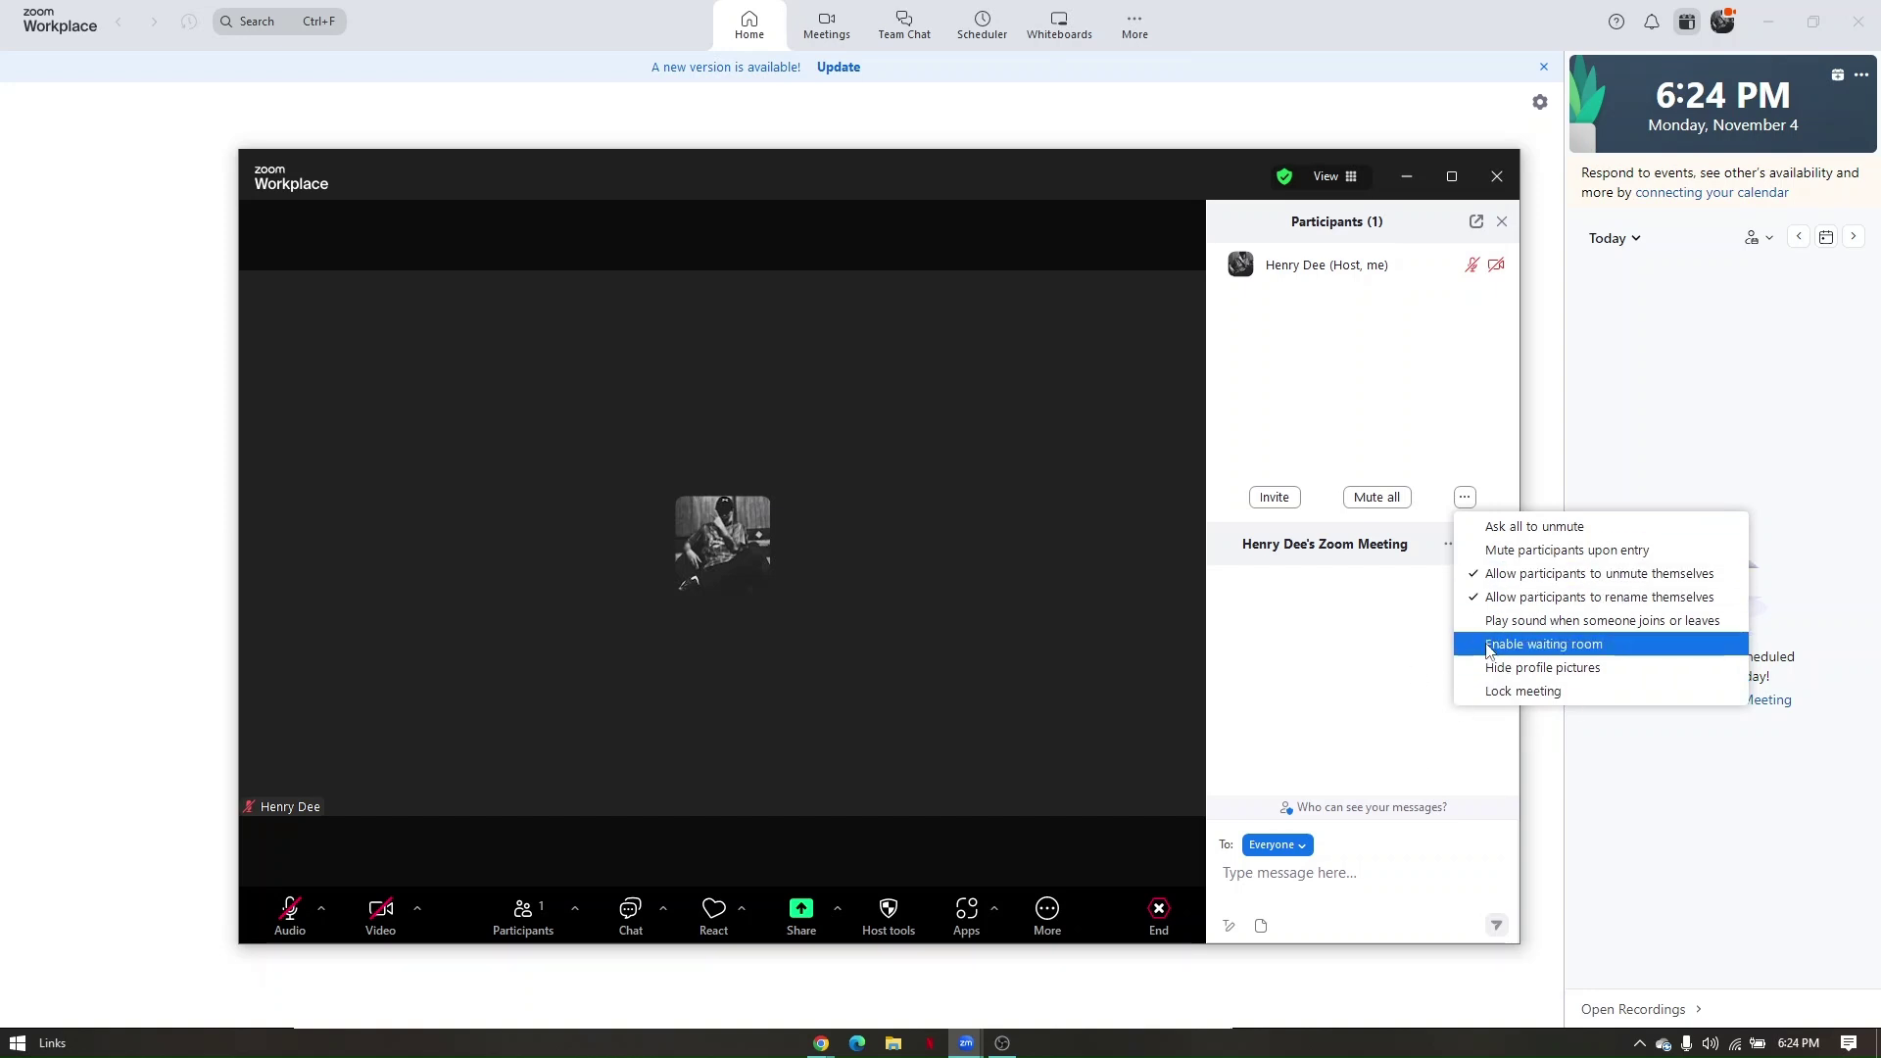
left_click(1314, 702)
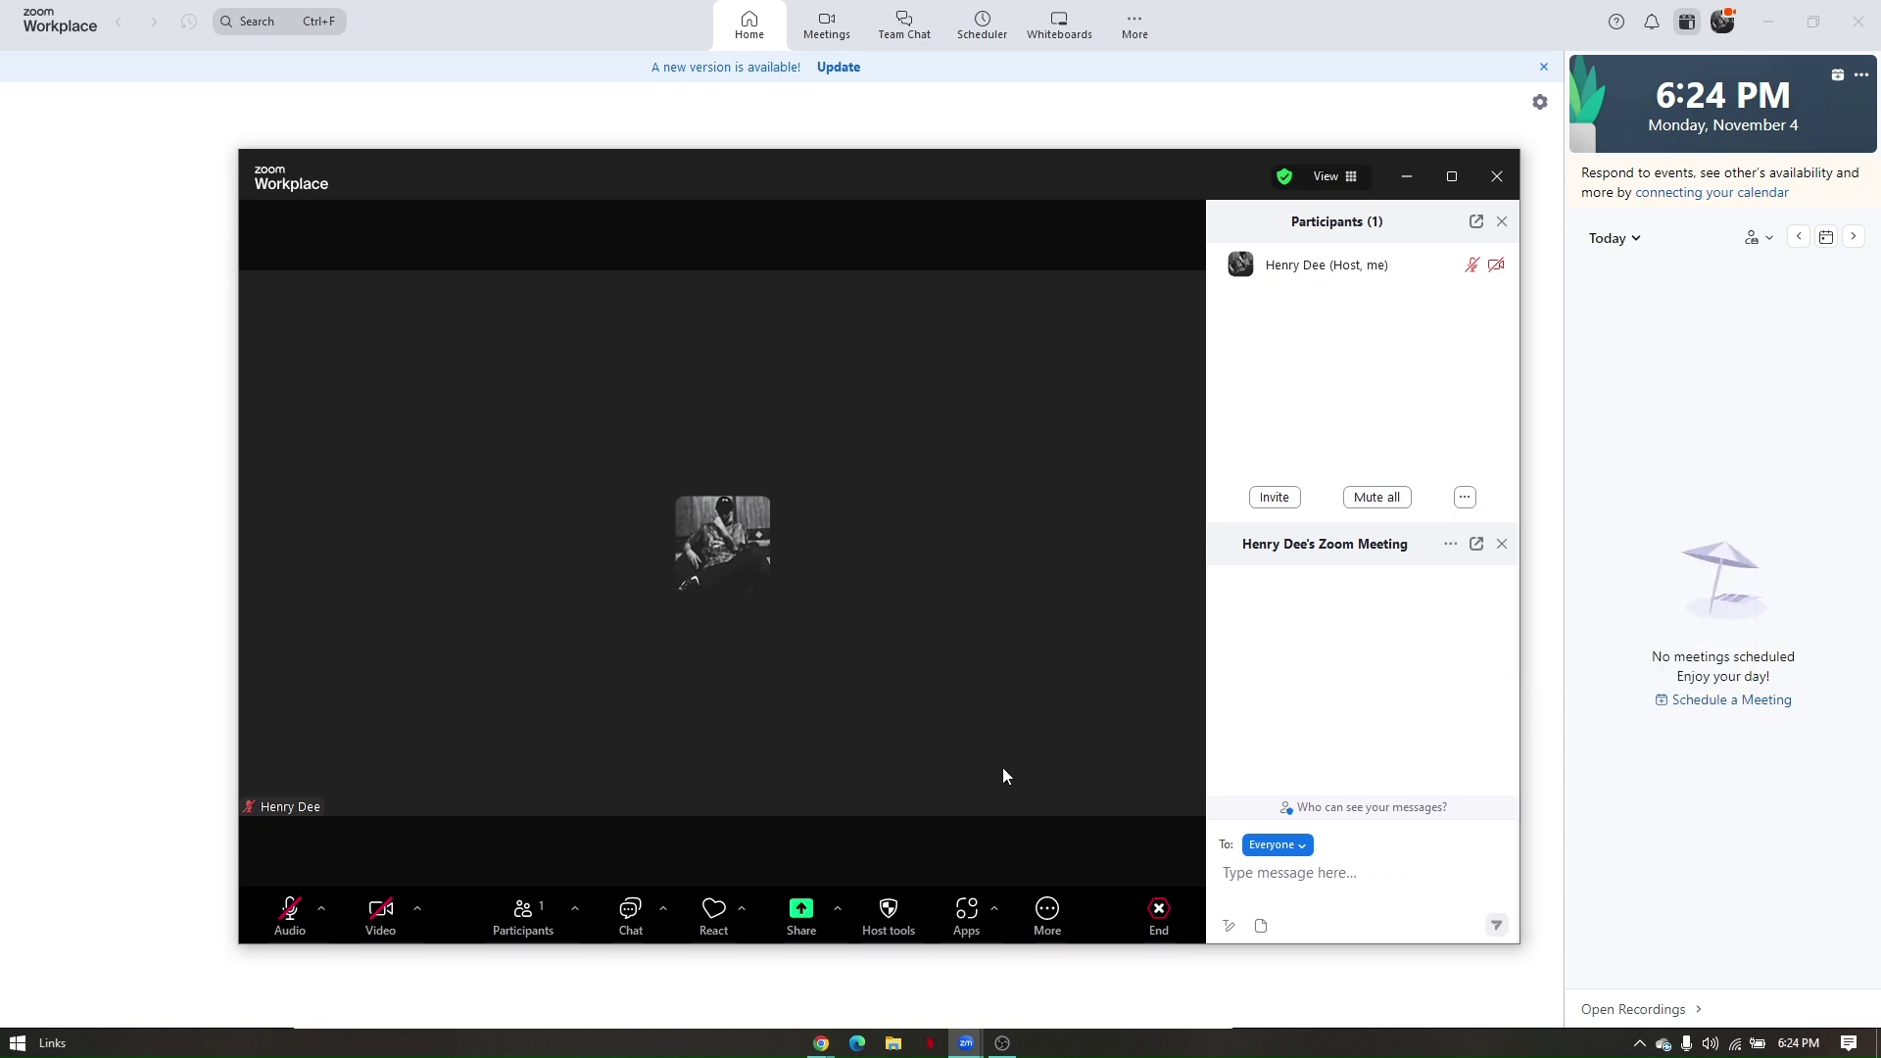
Create a new blank whiteboard, My whiteboard, from More > Whiteboard.
left_click(1045, 915)
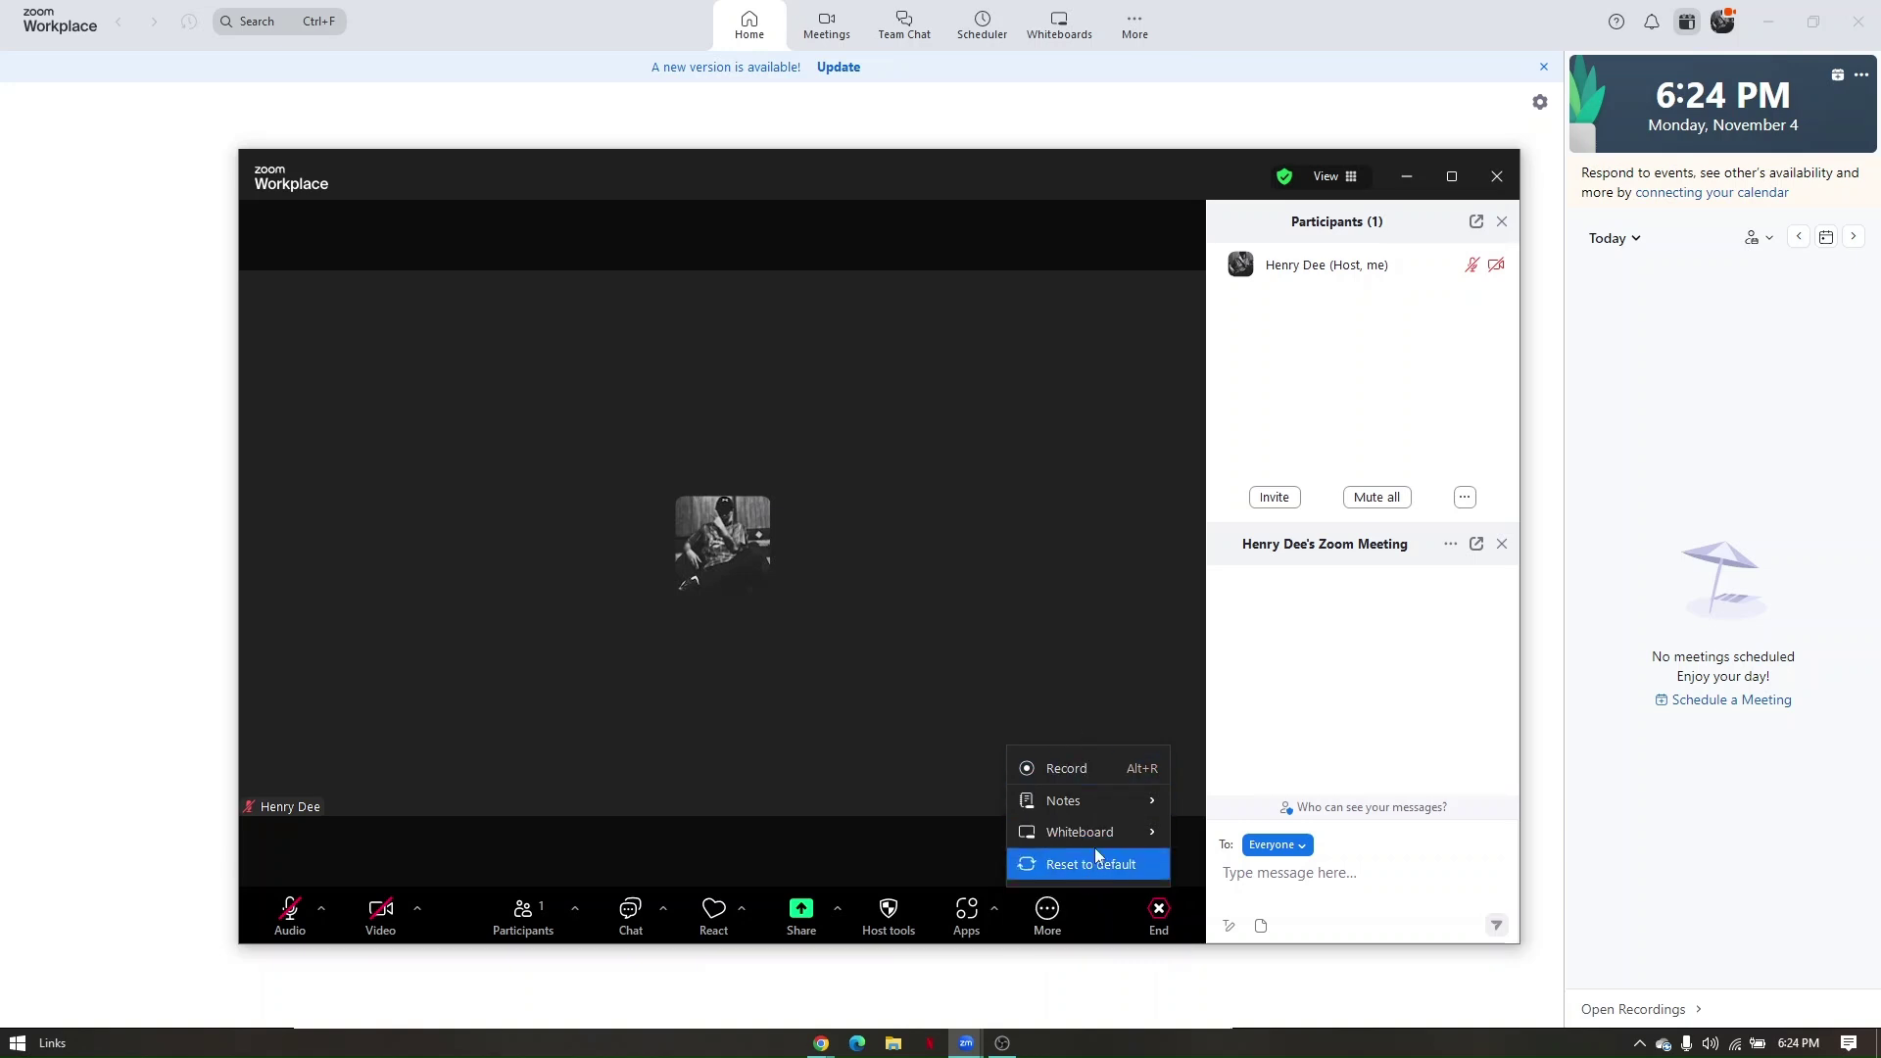
mouse_move(1069, 839)
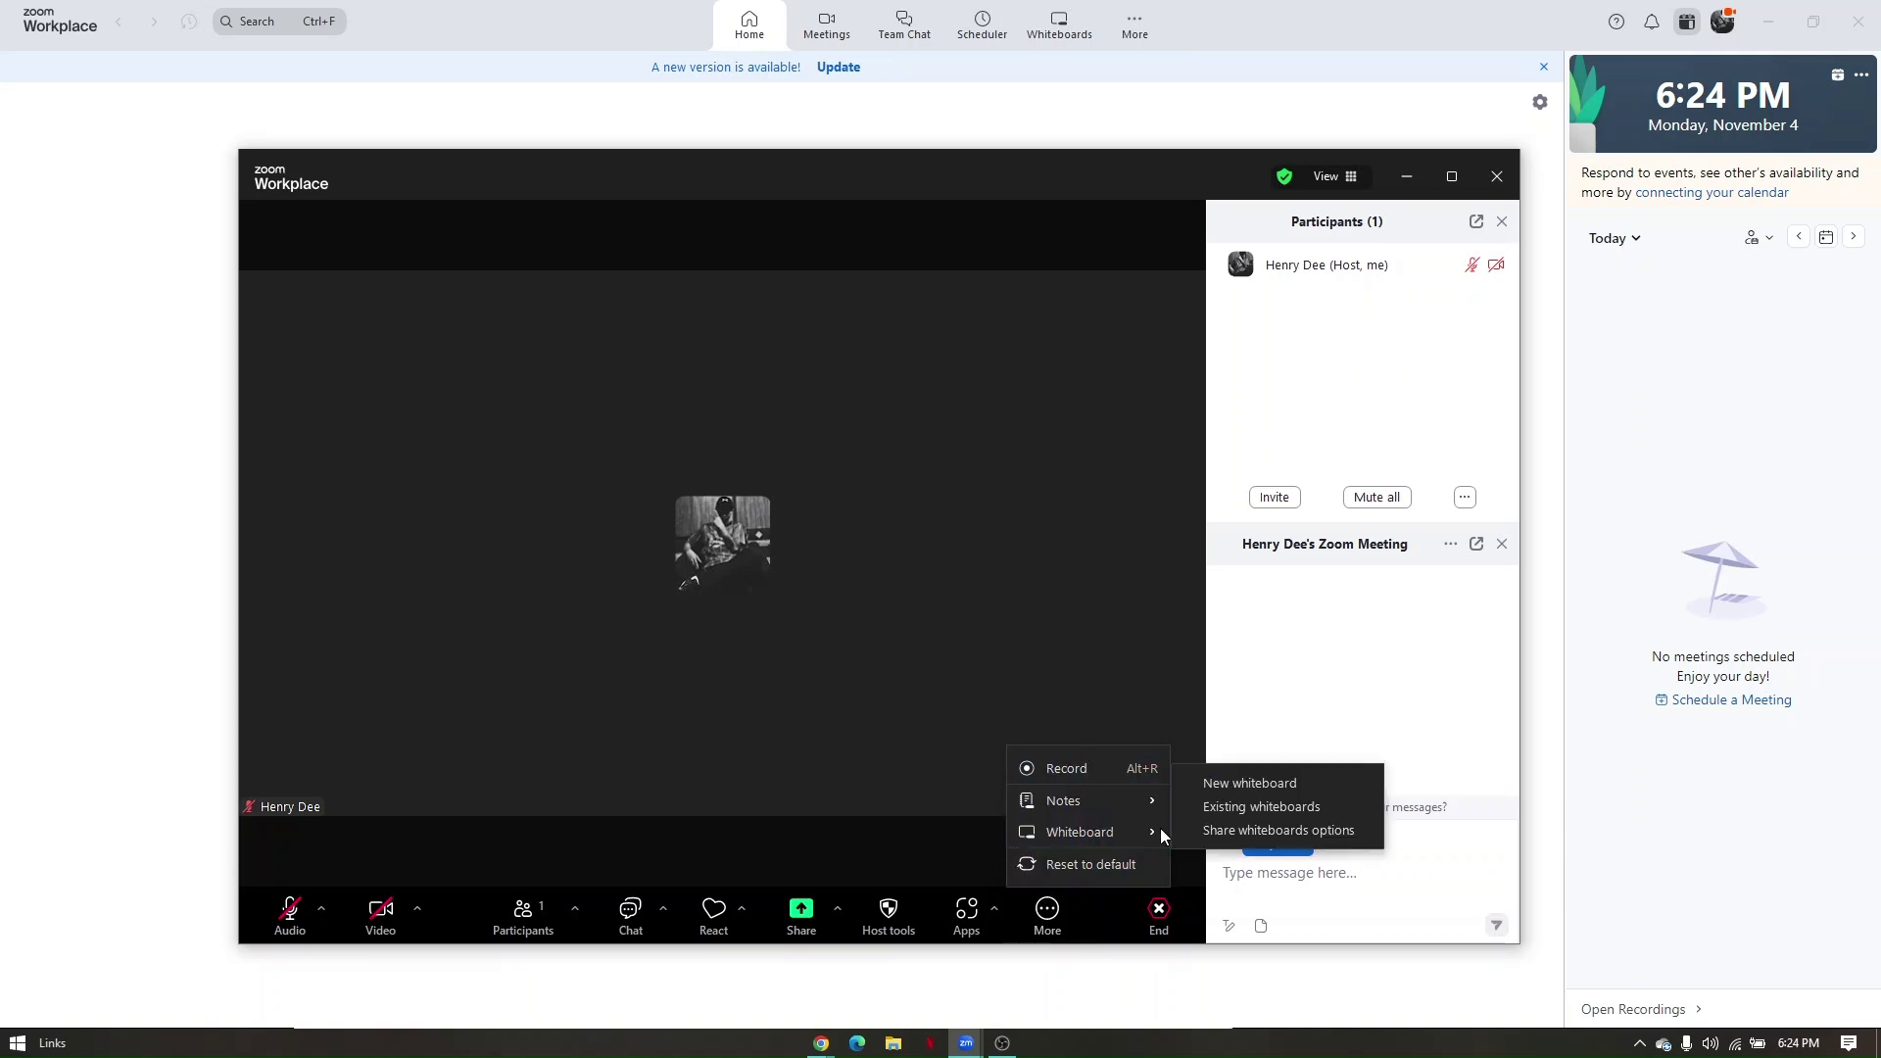
left_click(1240, 790)
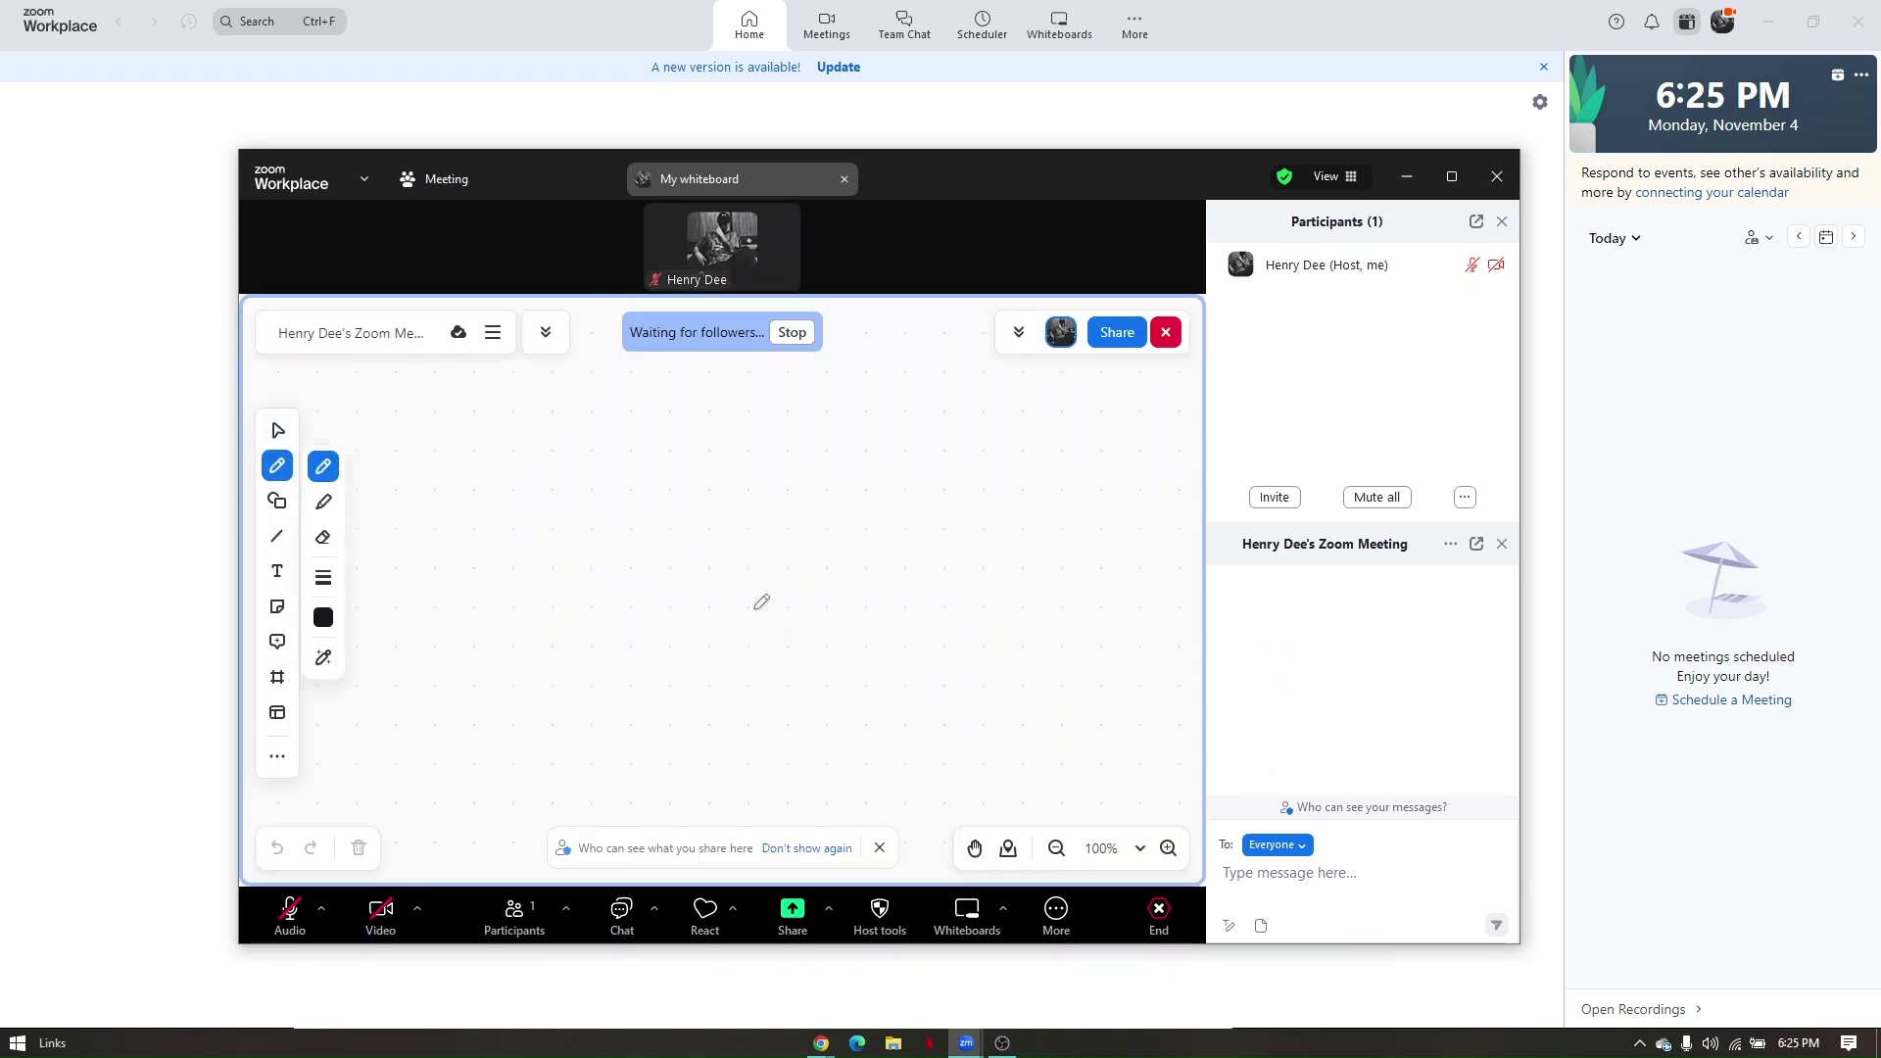
left_click(274, 543)
left_click(277, 571)
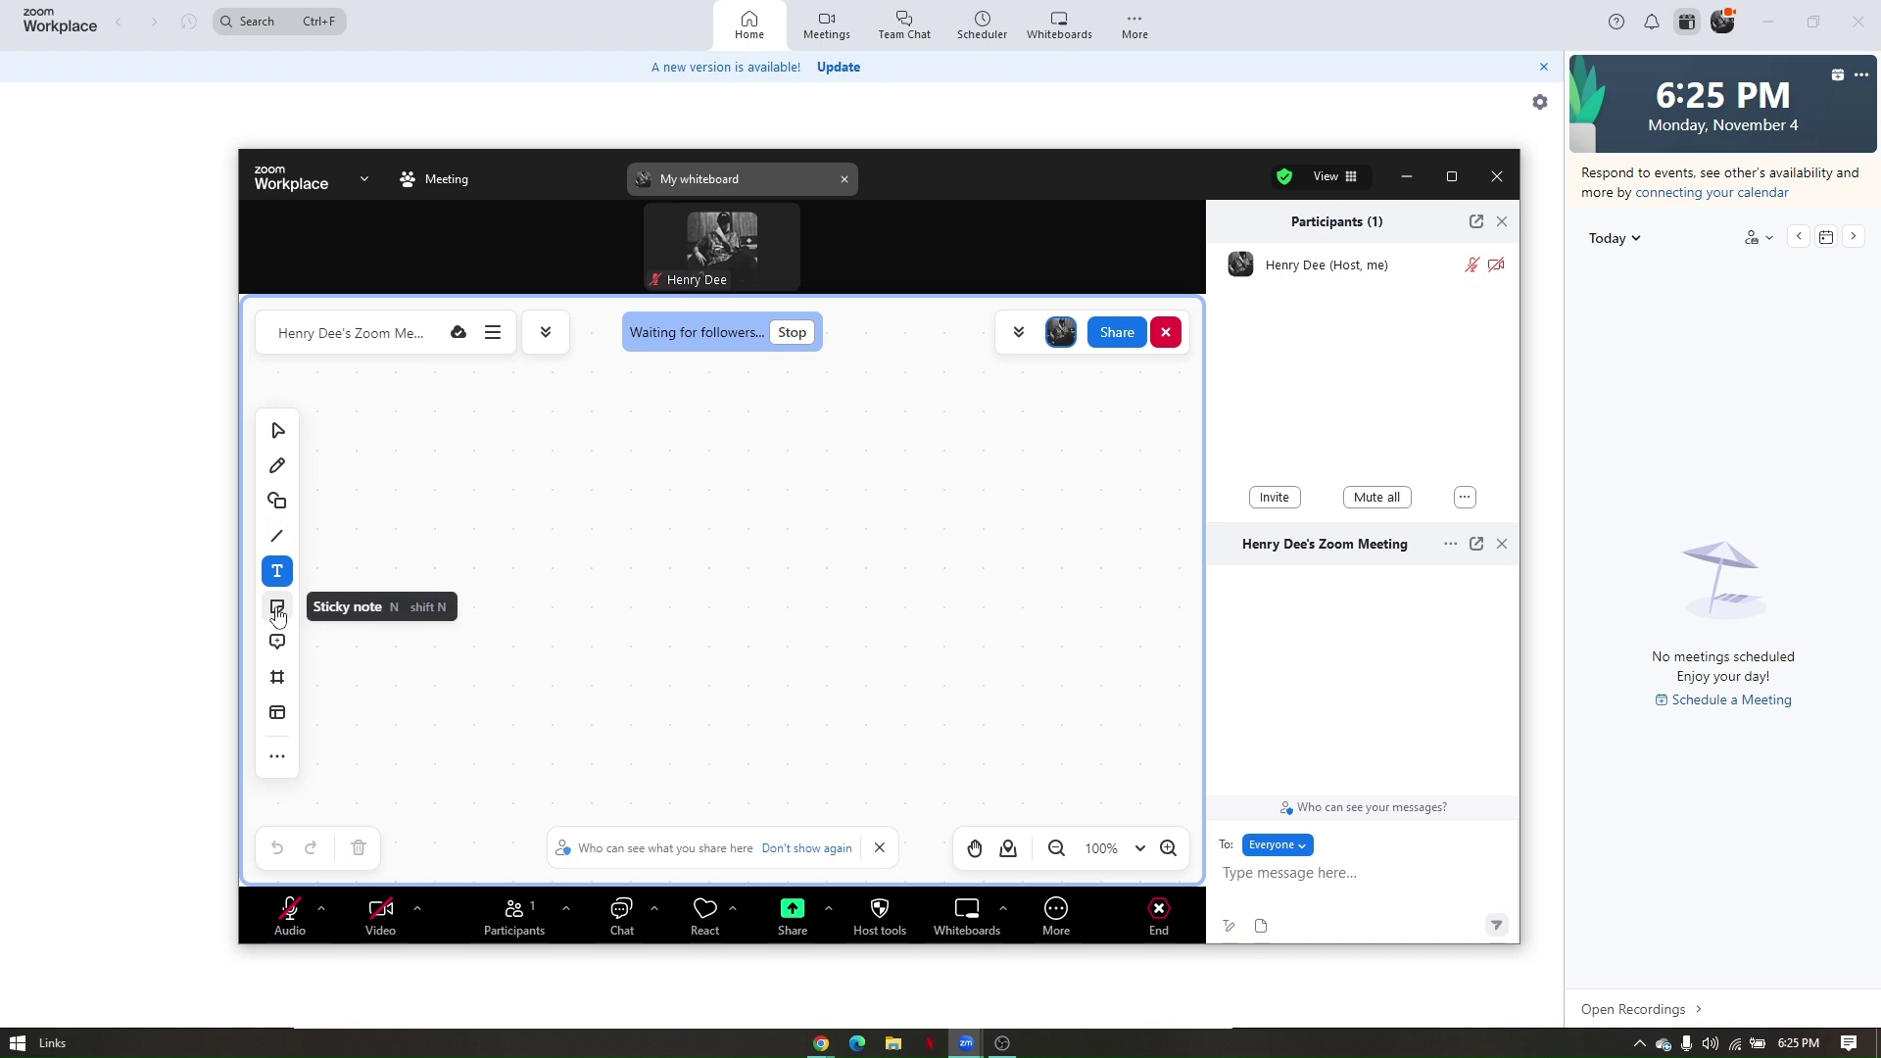
left_click(277, 611)
left_click(277, 676)
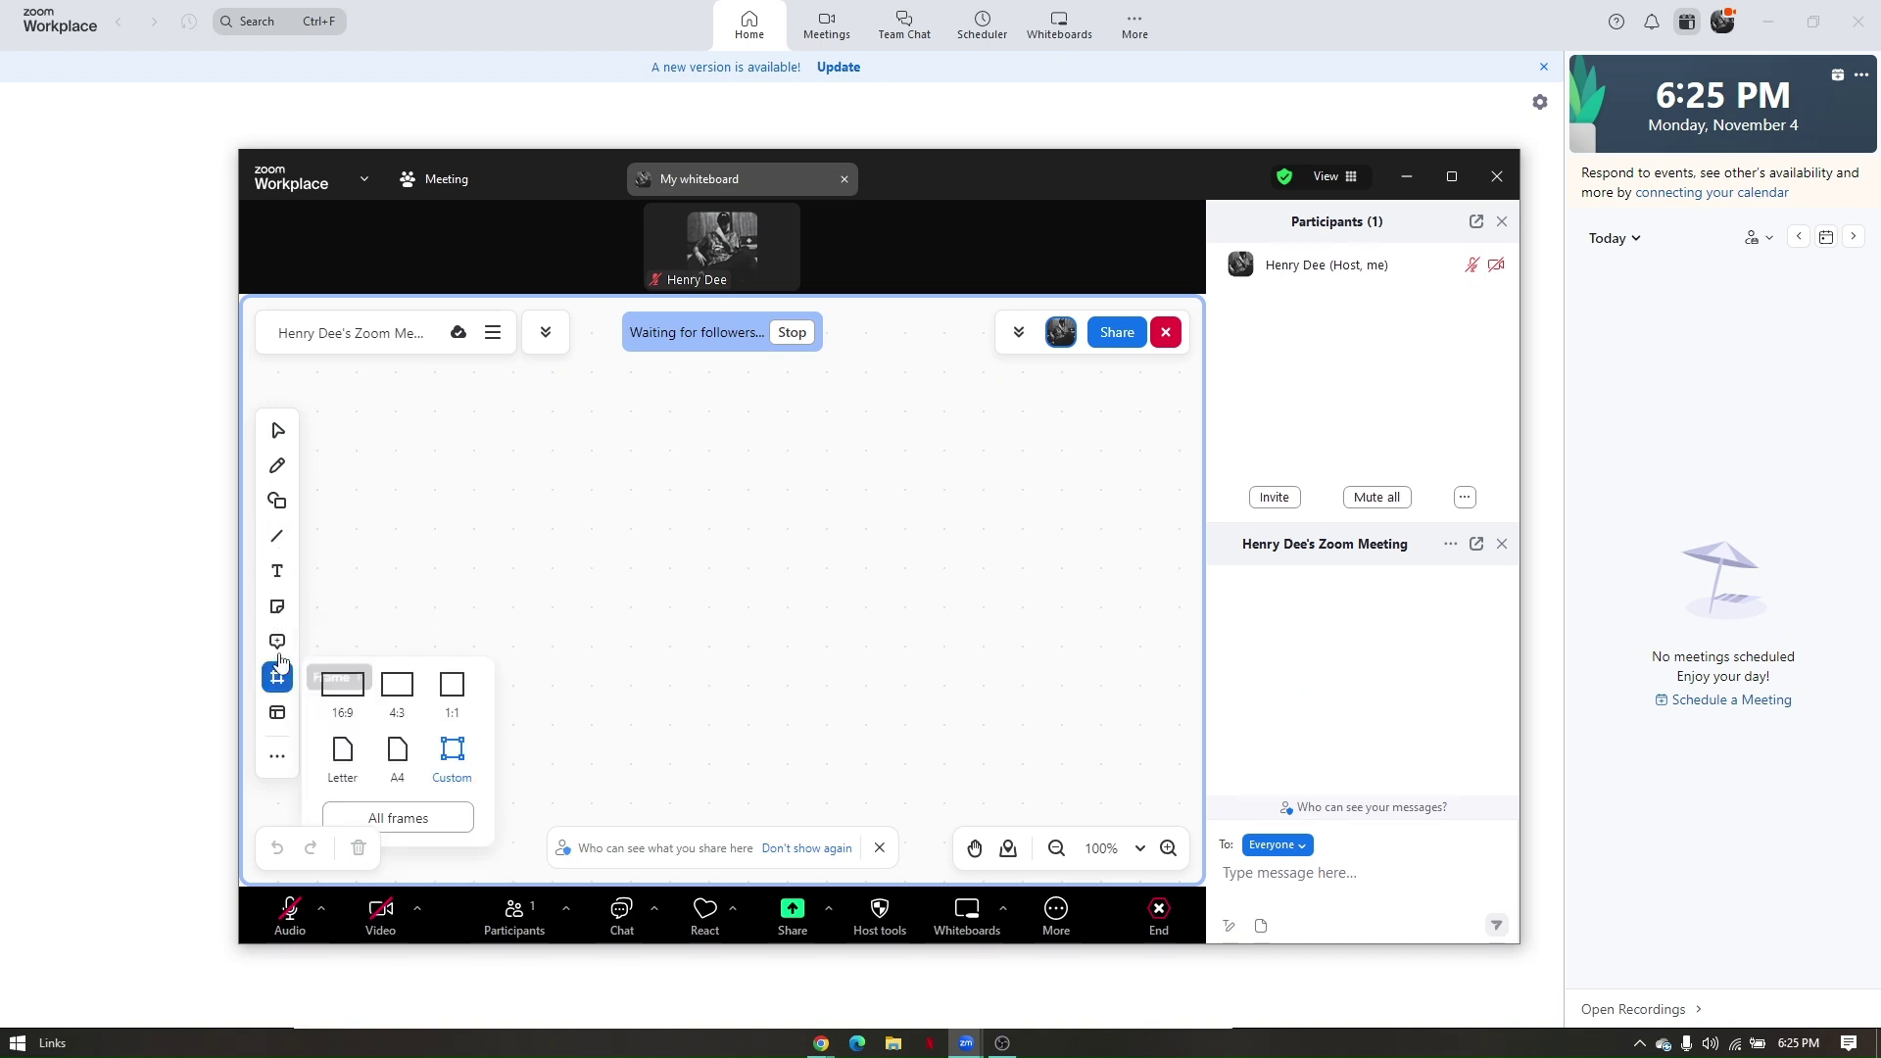
left_click(277, 716)
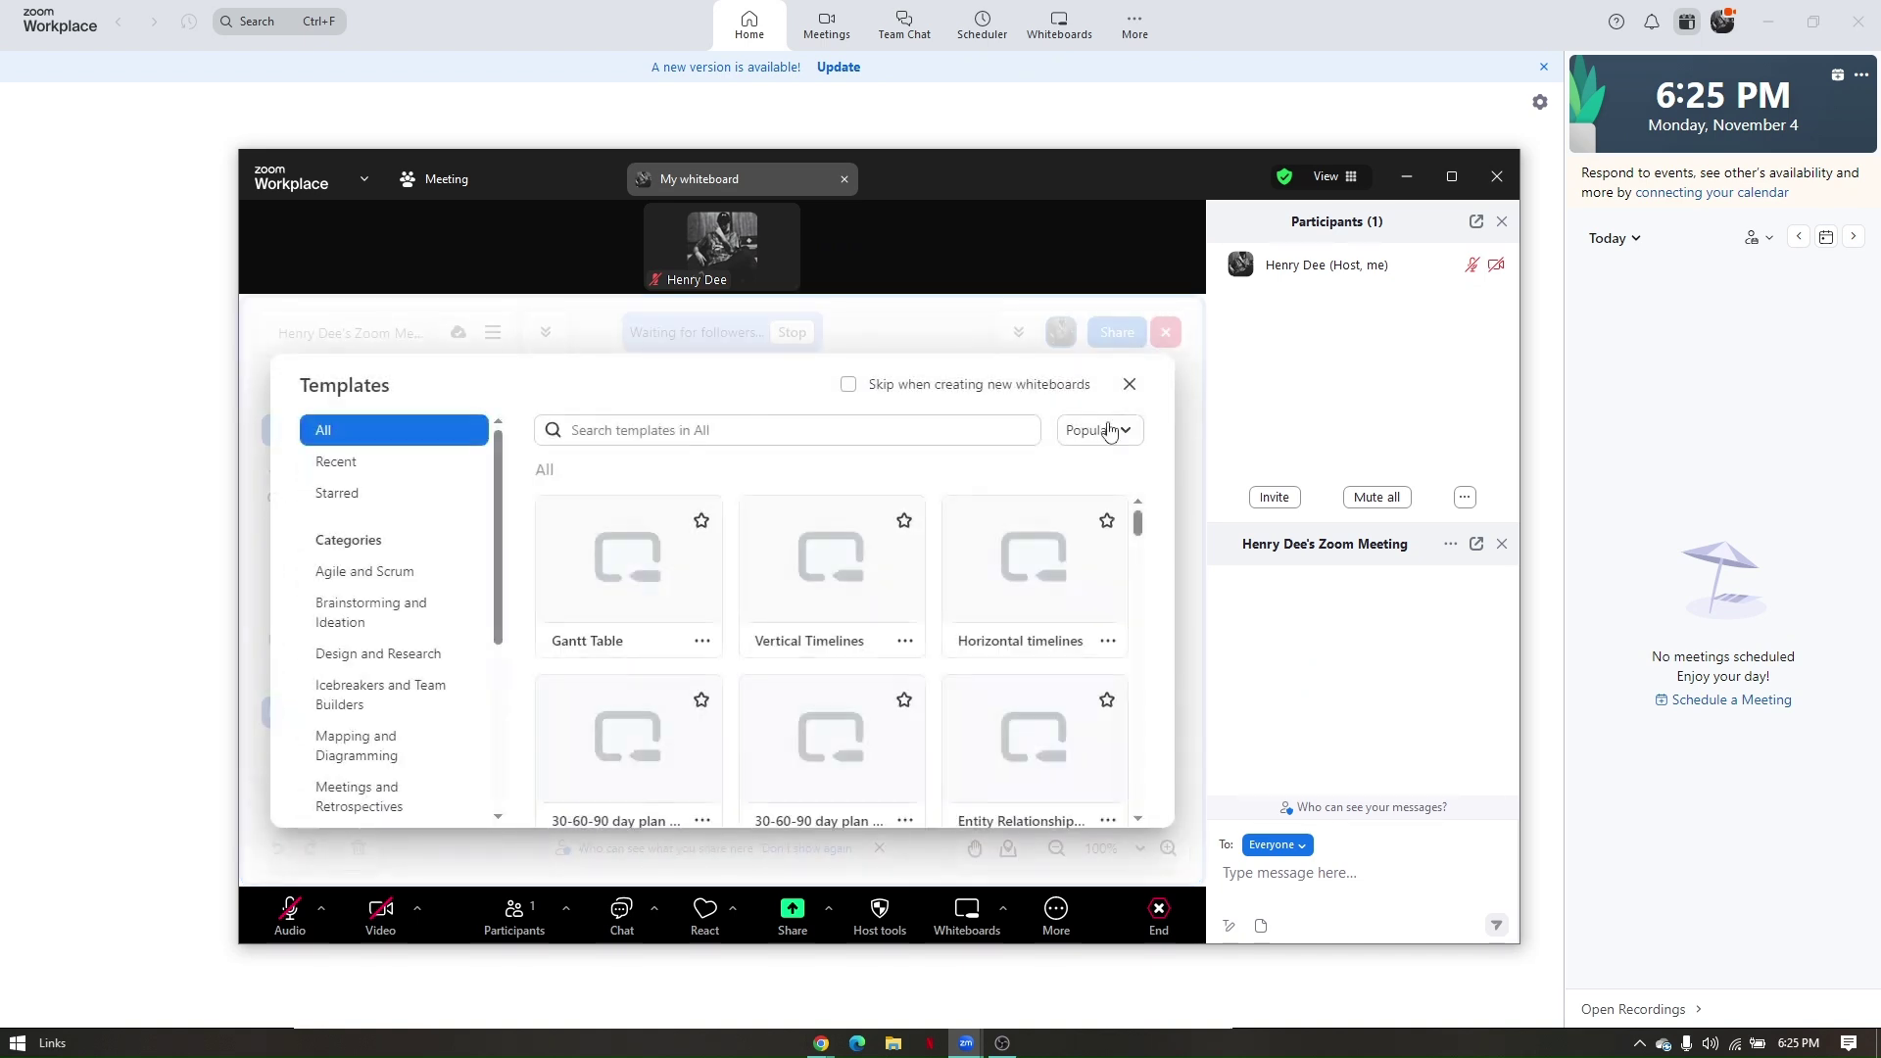
scroll(313, 550, "down", 3)
scroll(747, 672, "down", 5)
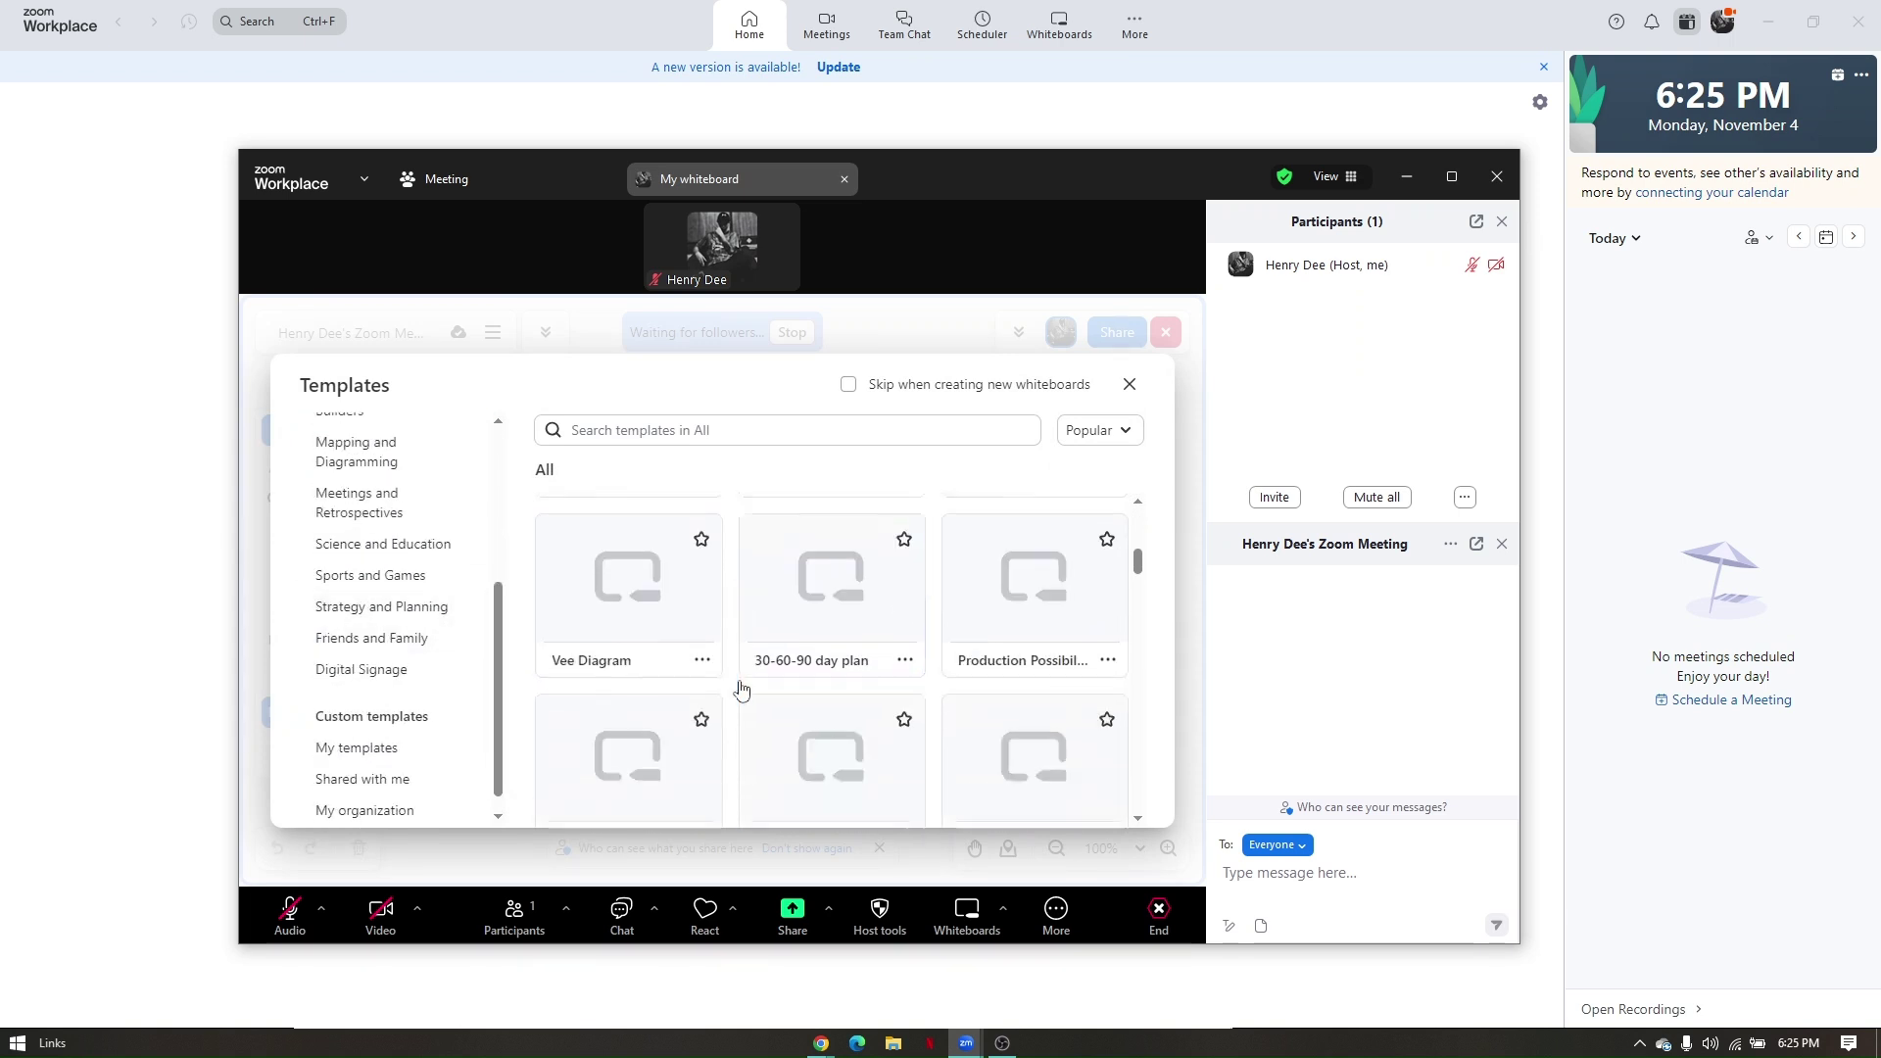
scroll(877, 711, "down", 3)
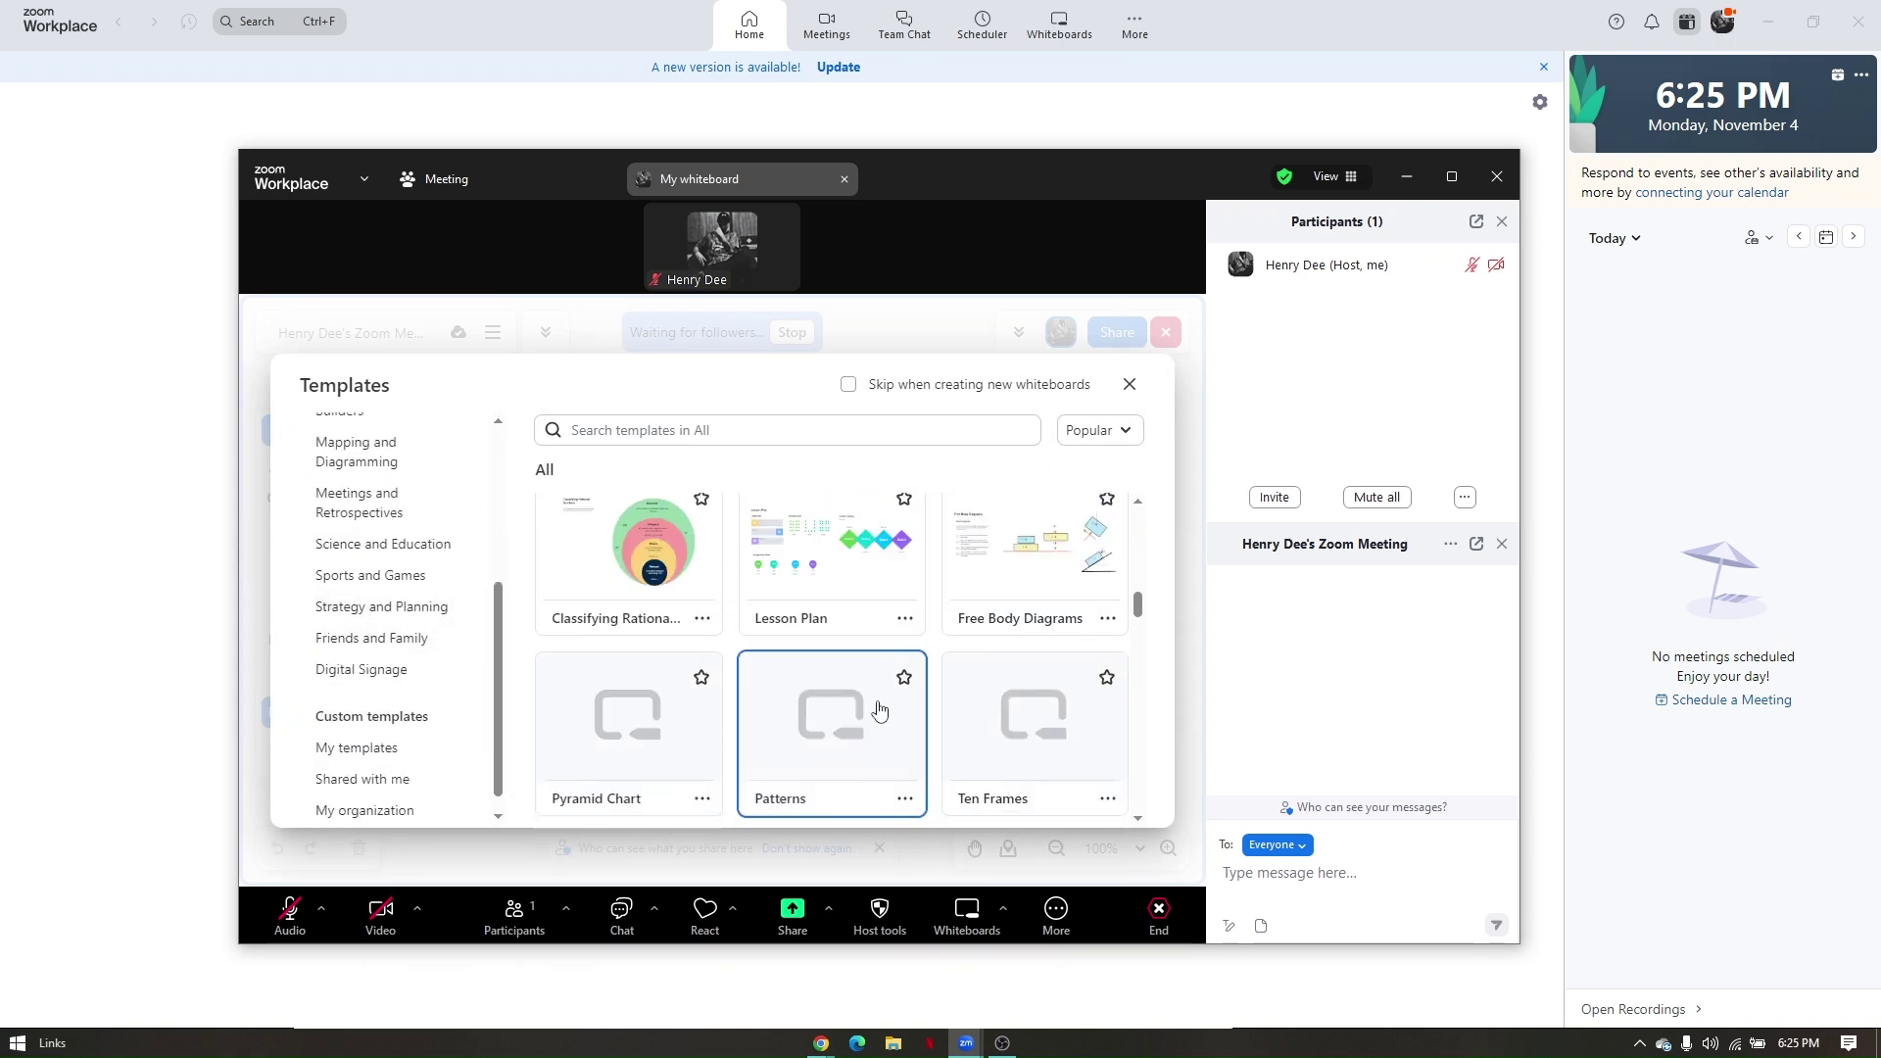
scroll(876, 711, "up", 5)
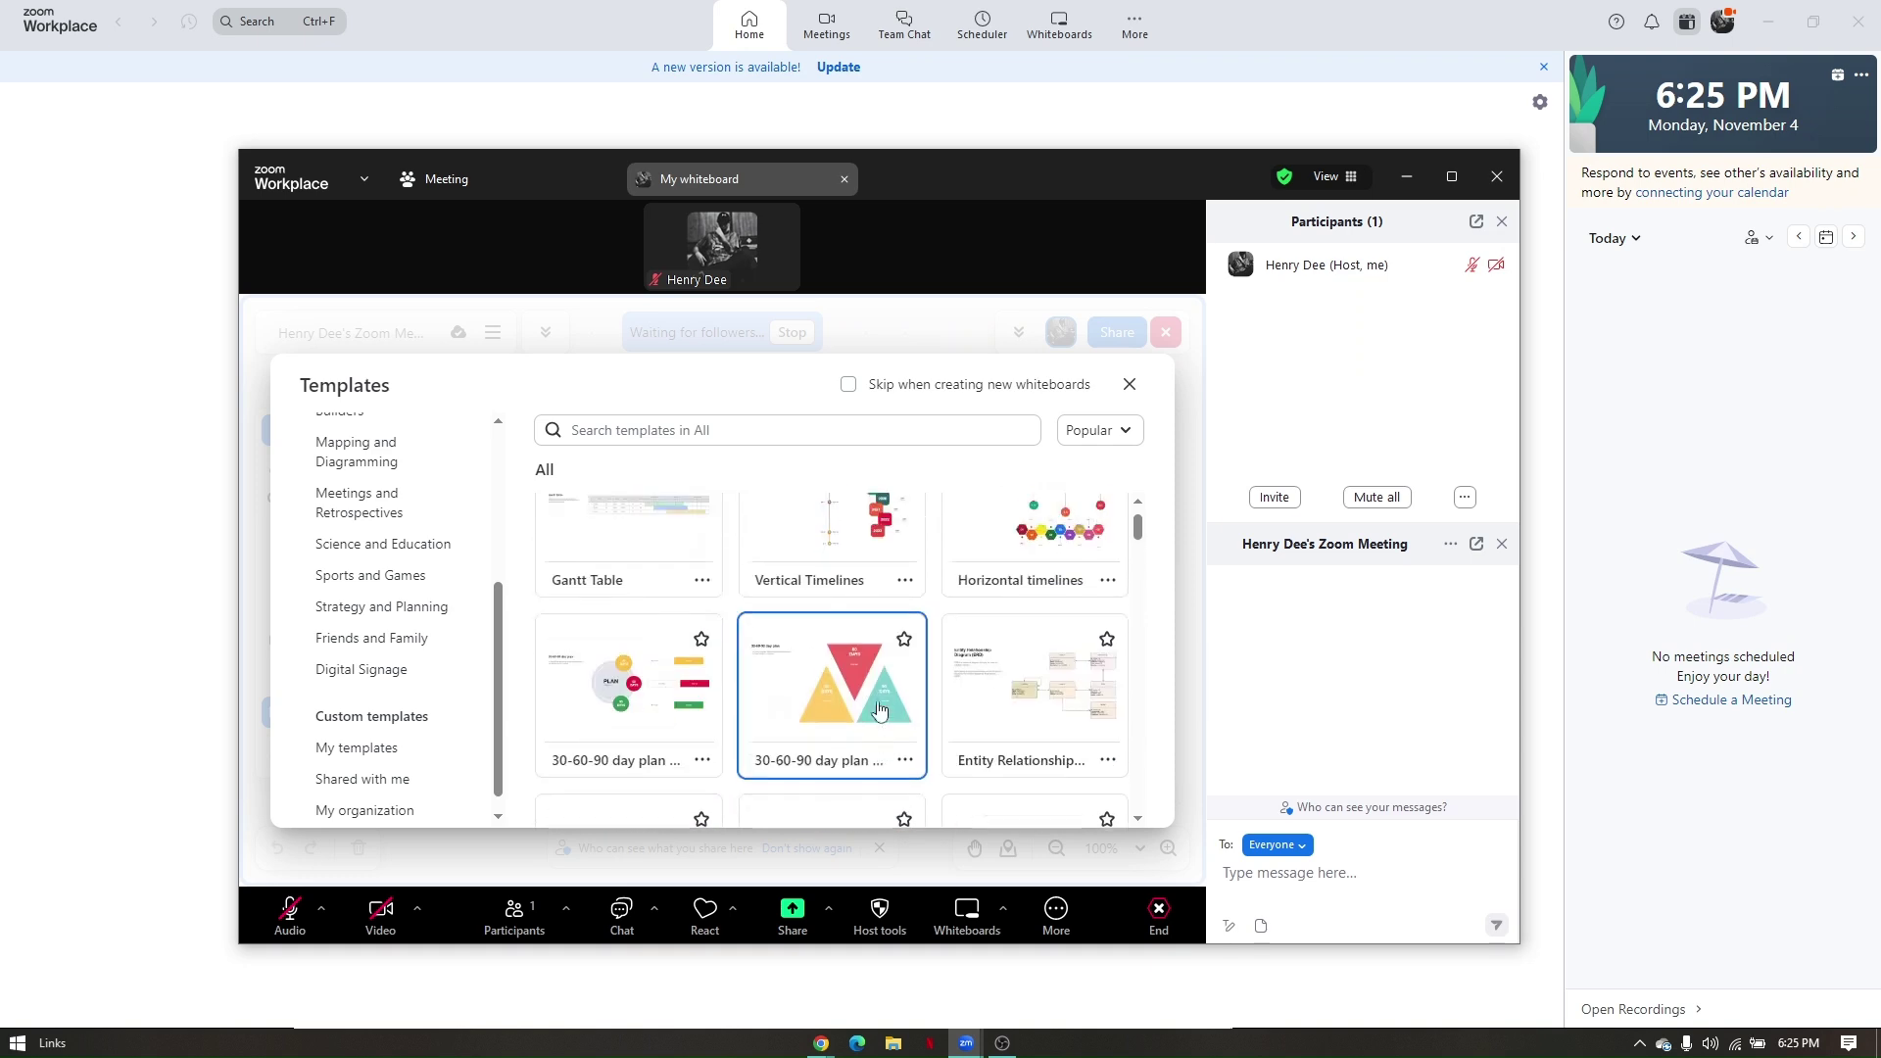
scroll(872, 625, "down", 5)
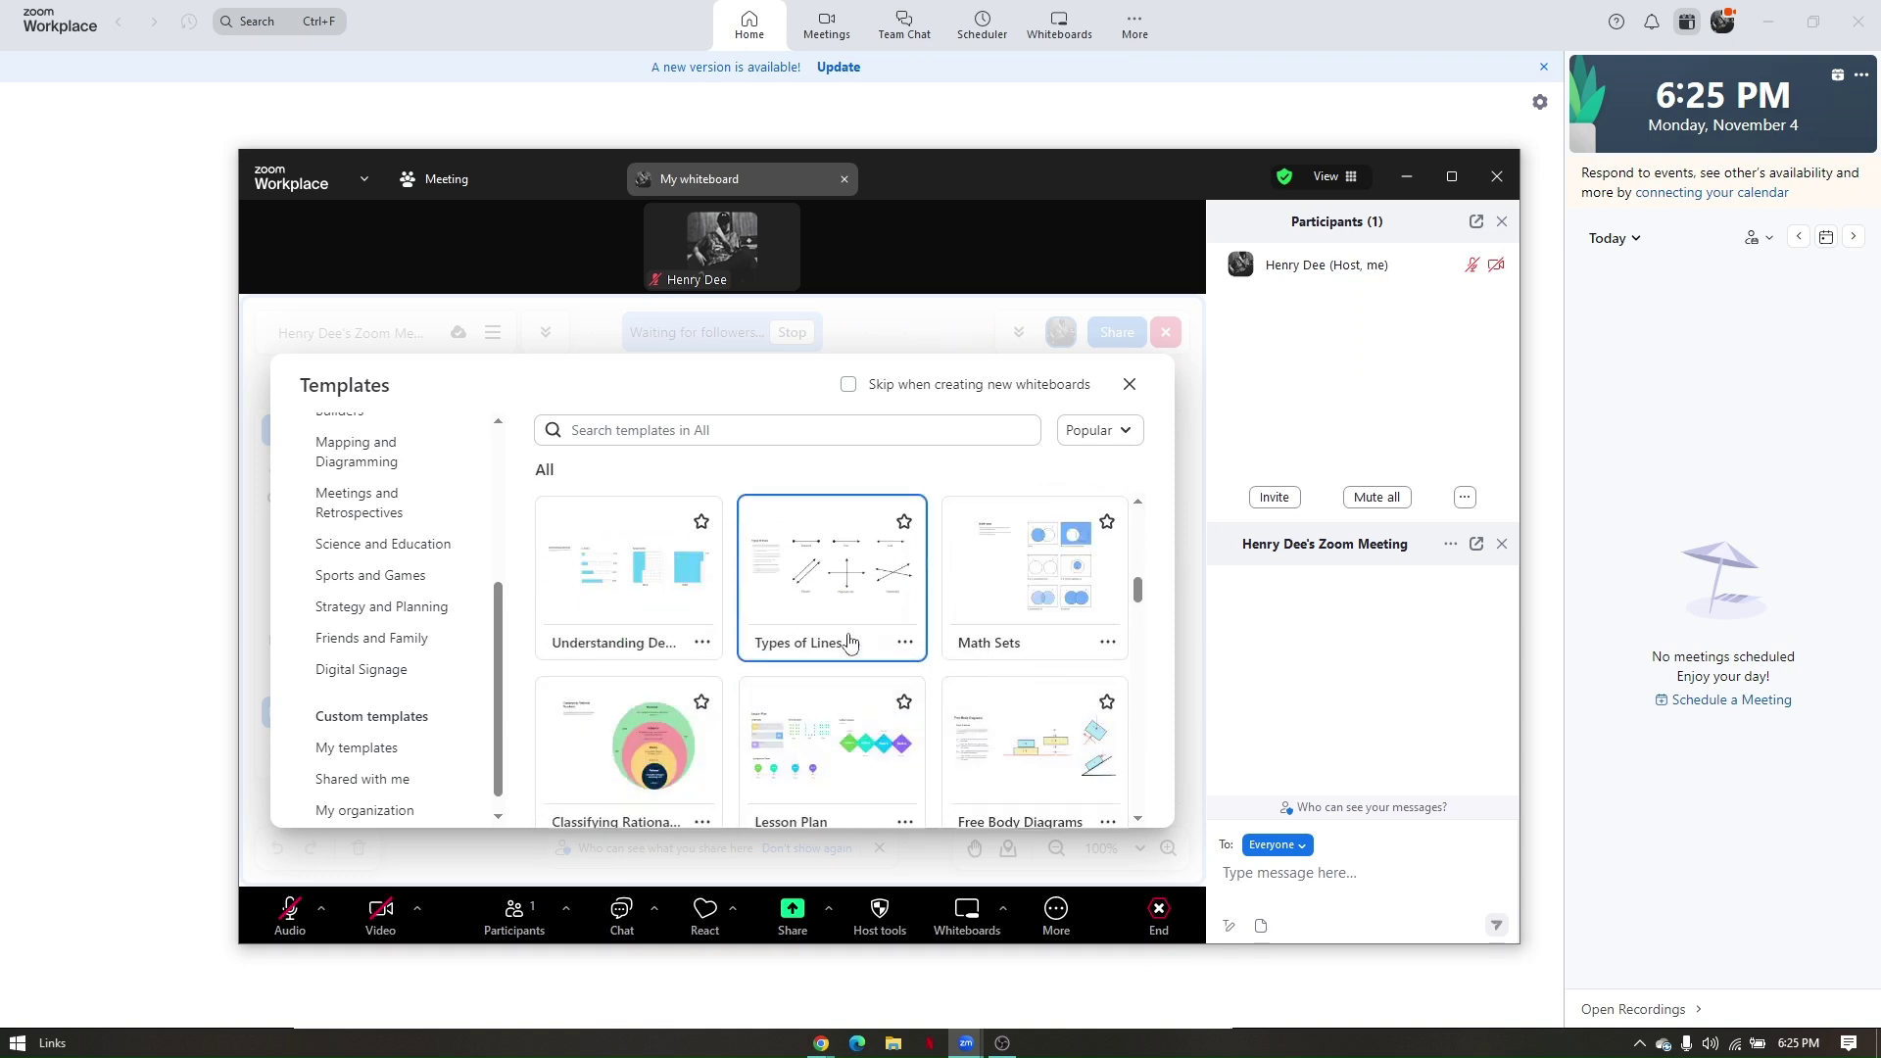
scroll(873, 632, "down", 3)
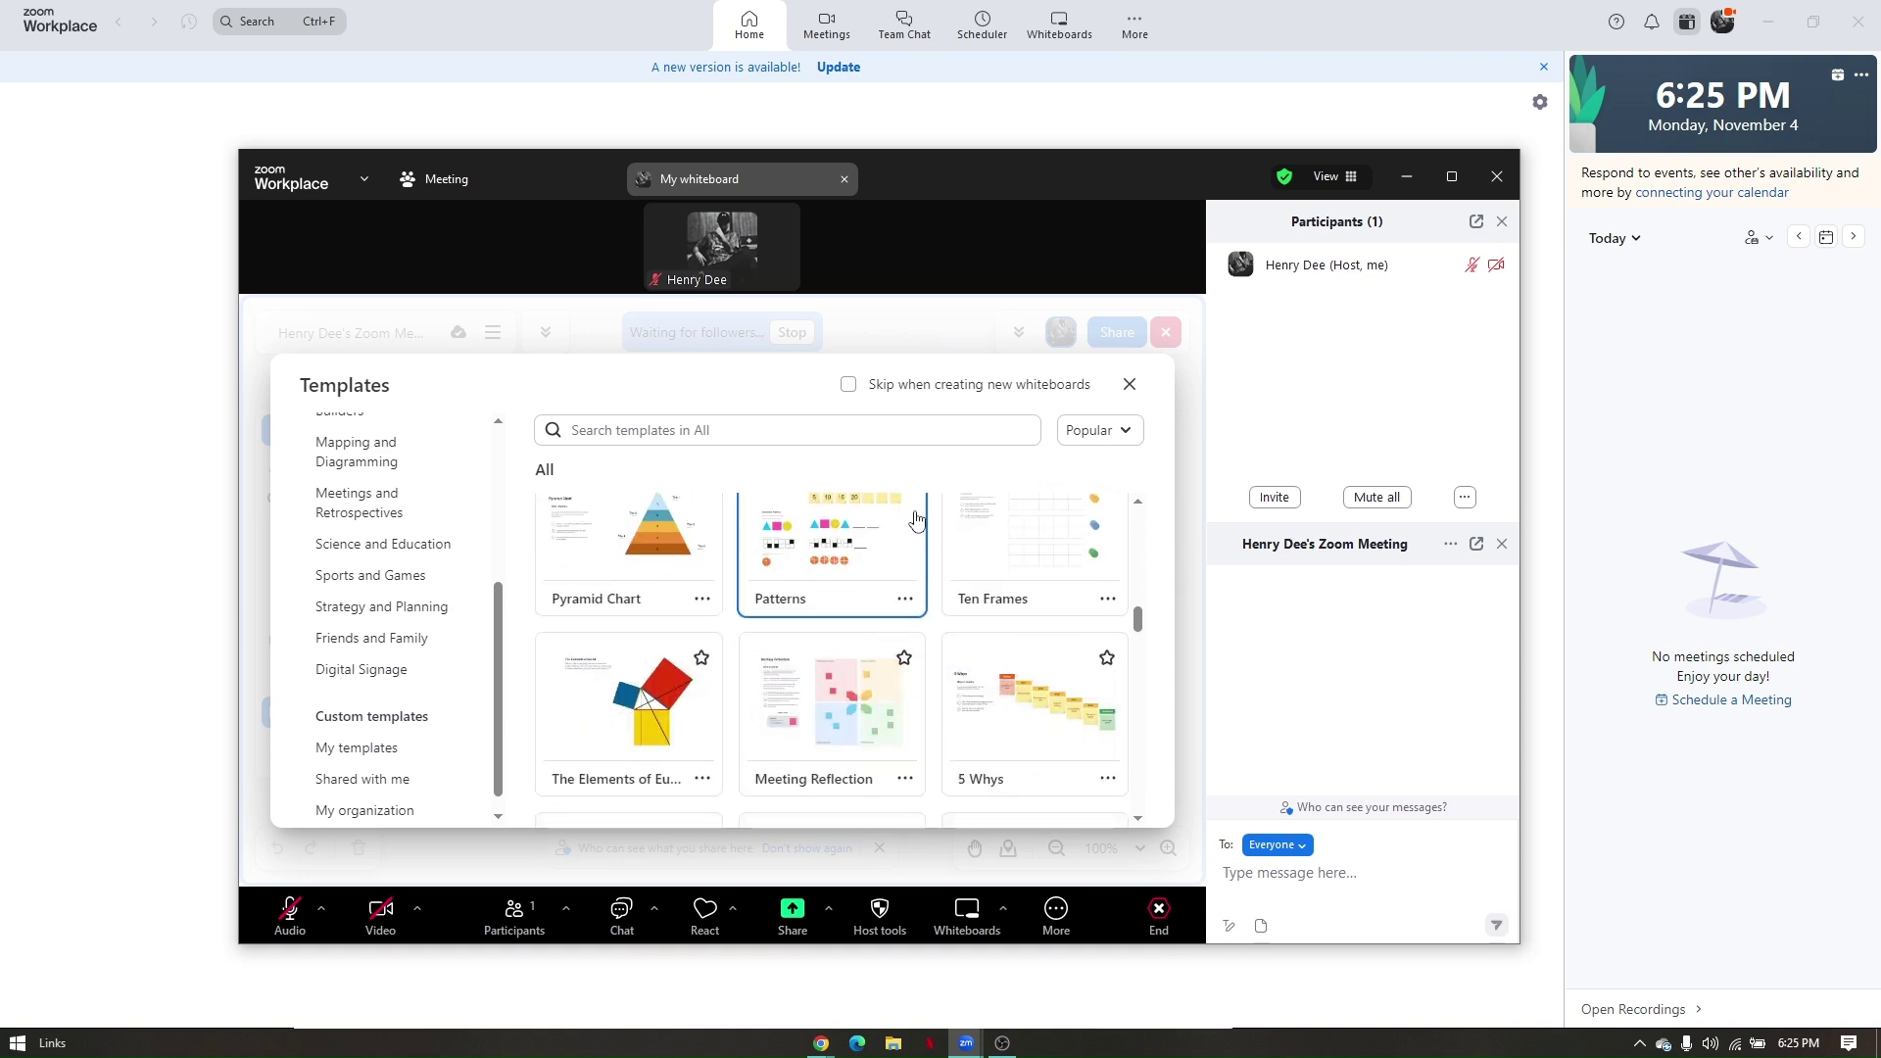
scroll(909, 520, "up", 3)
scroll(909, 520, "up", 3)
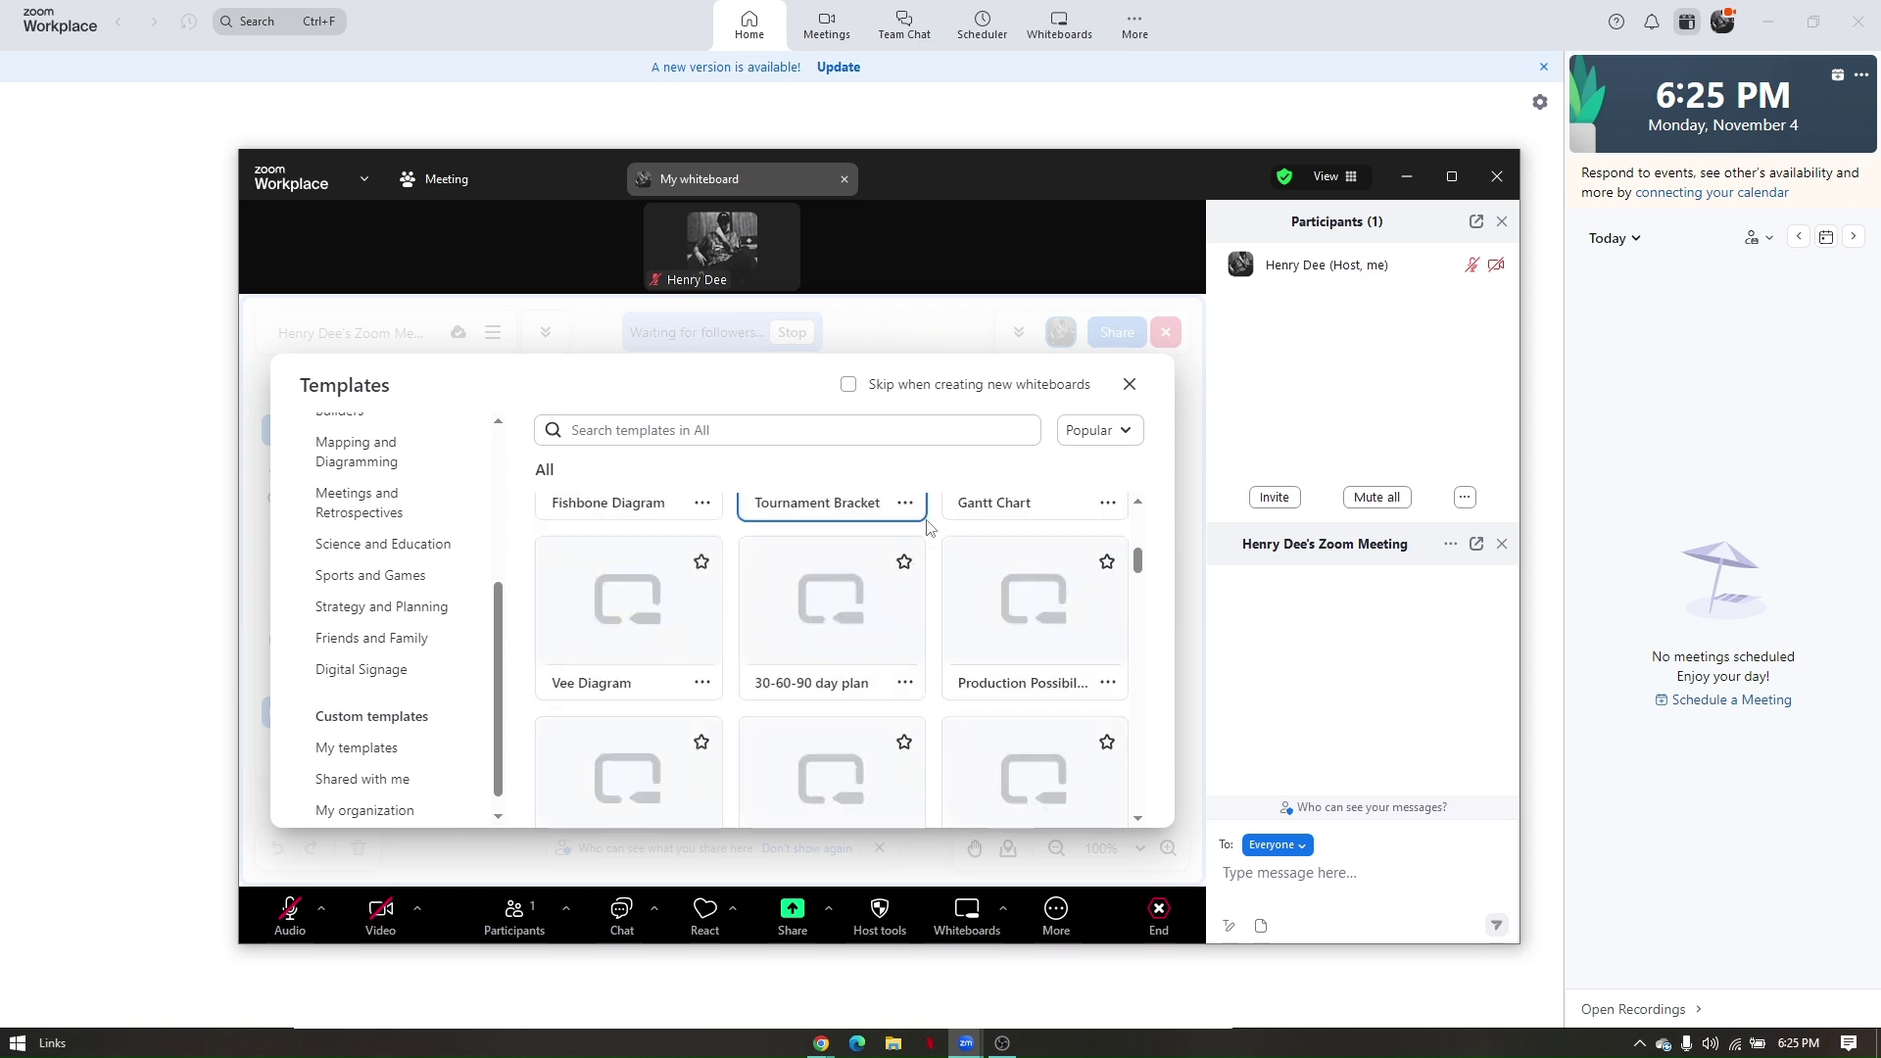
left_click(1129, 384)
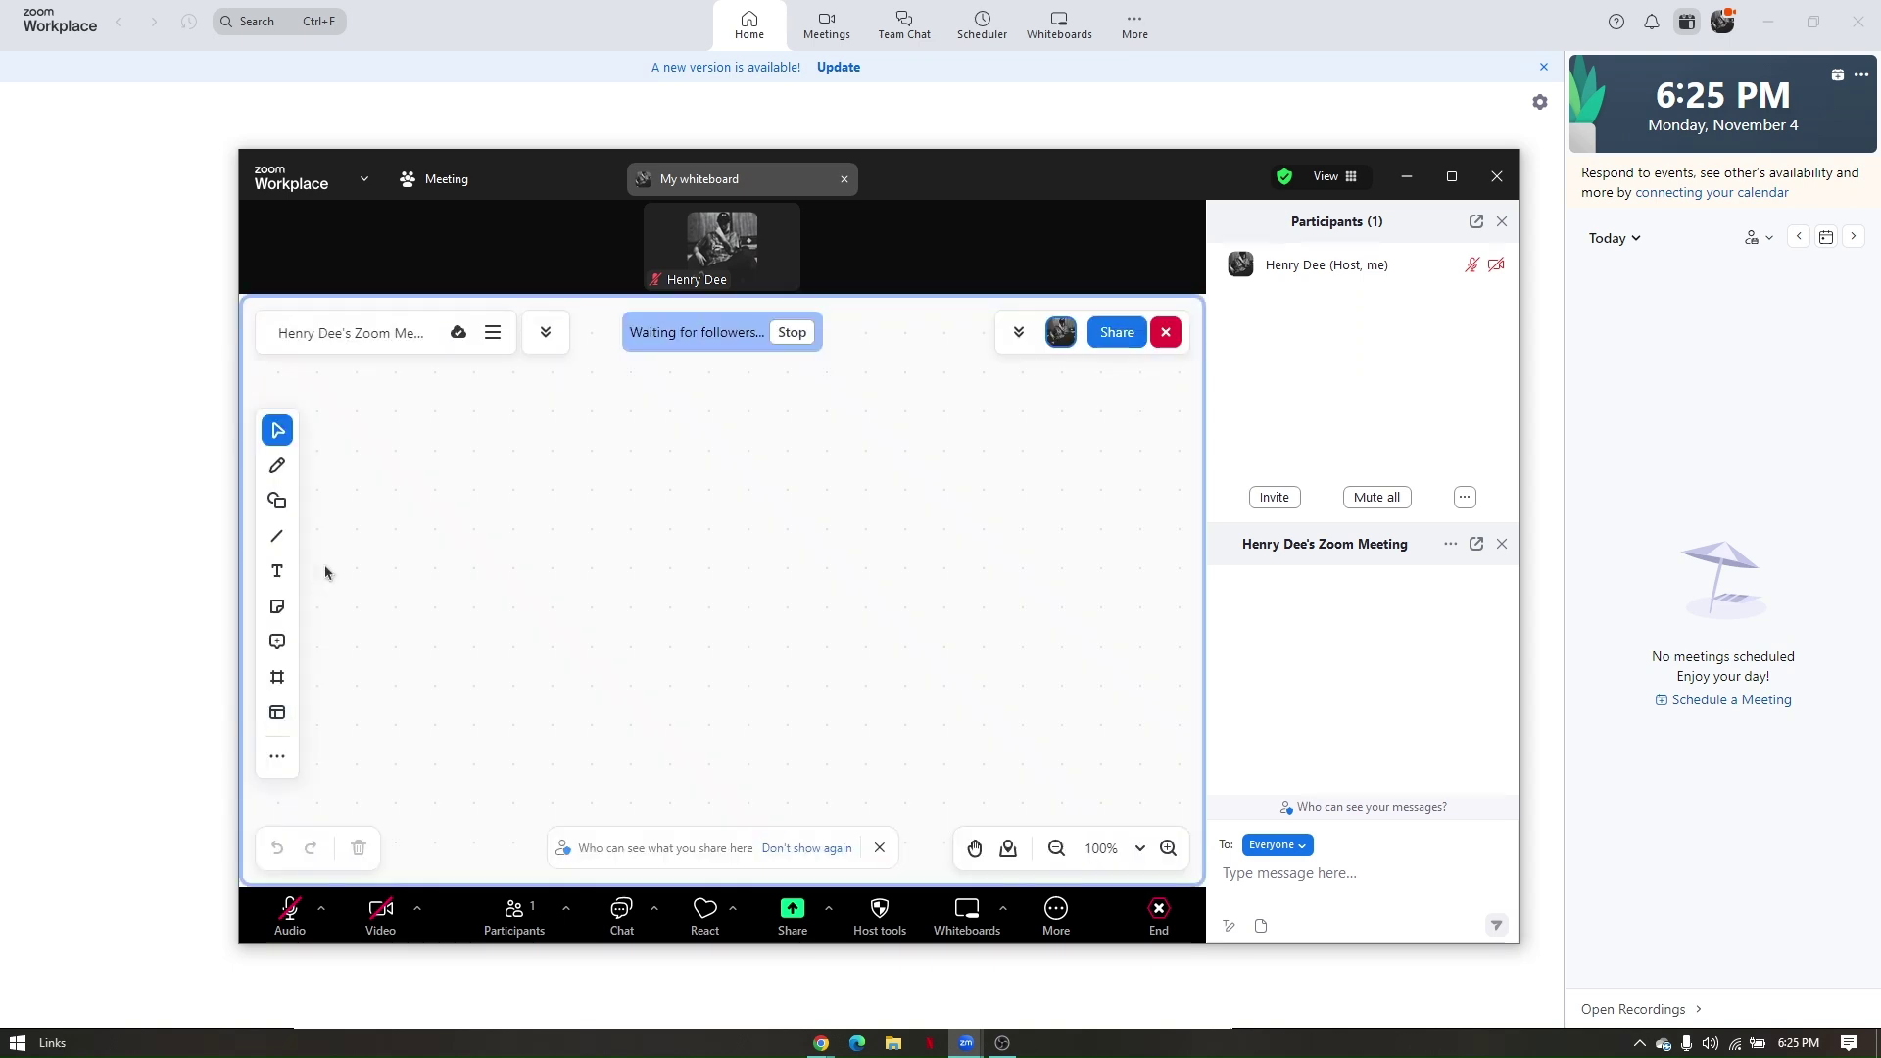
Draw a looping pen scribble on the whiteboard and check its sharing access, leaving it Restricted.
left_click(278, 469)
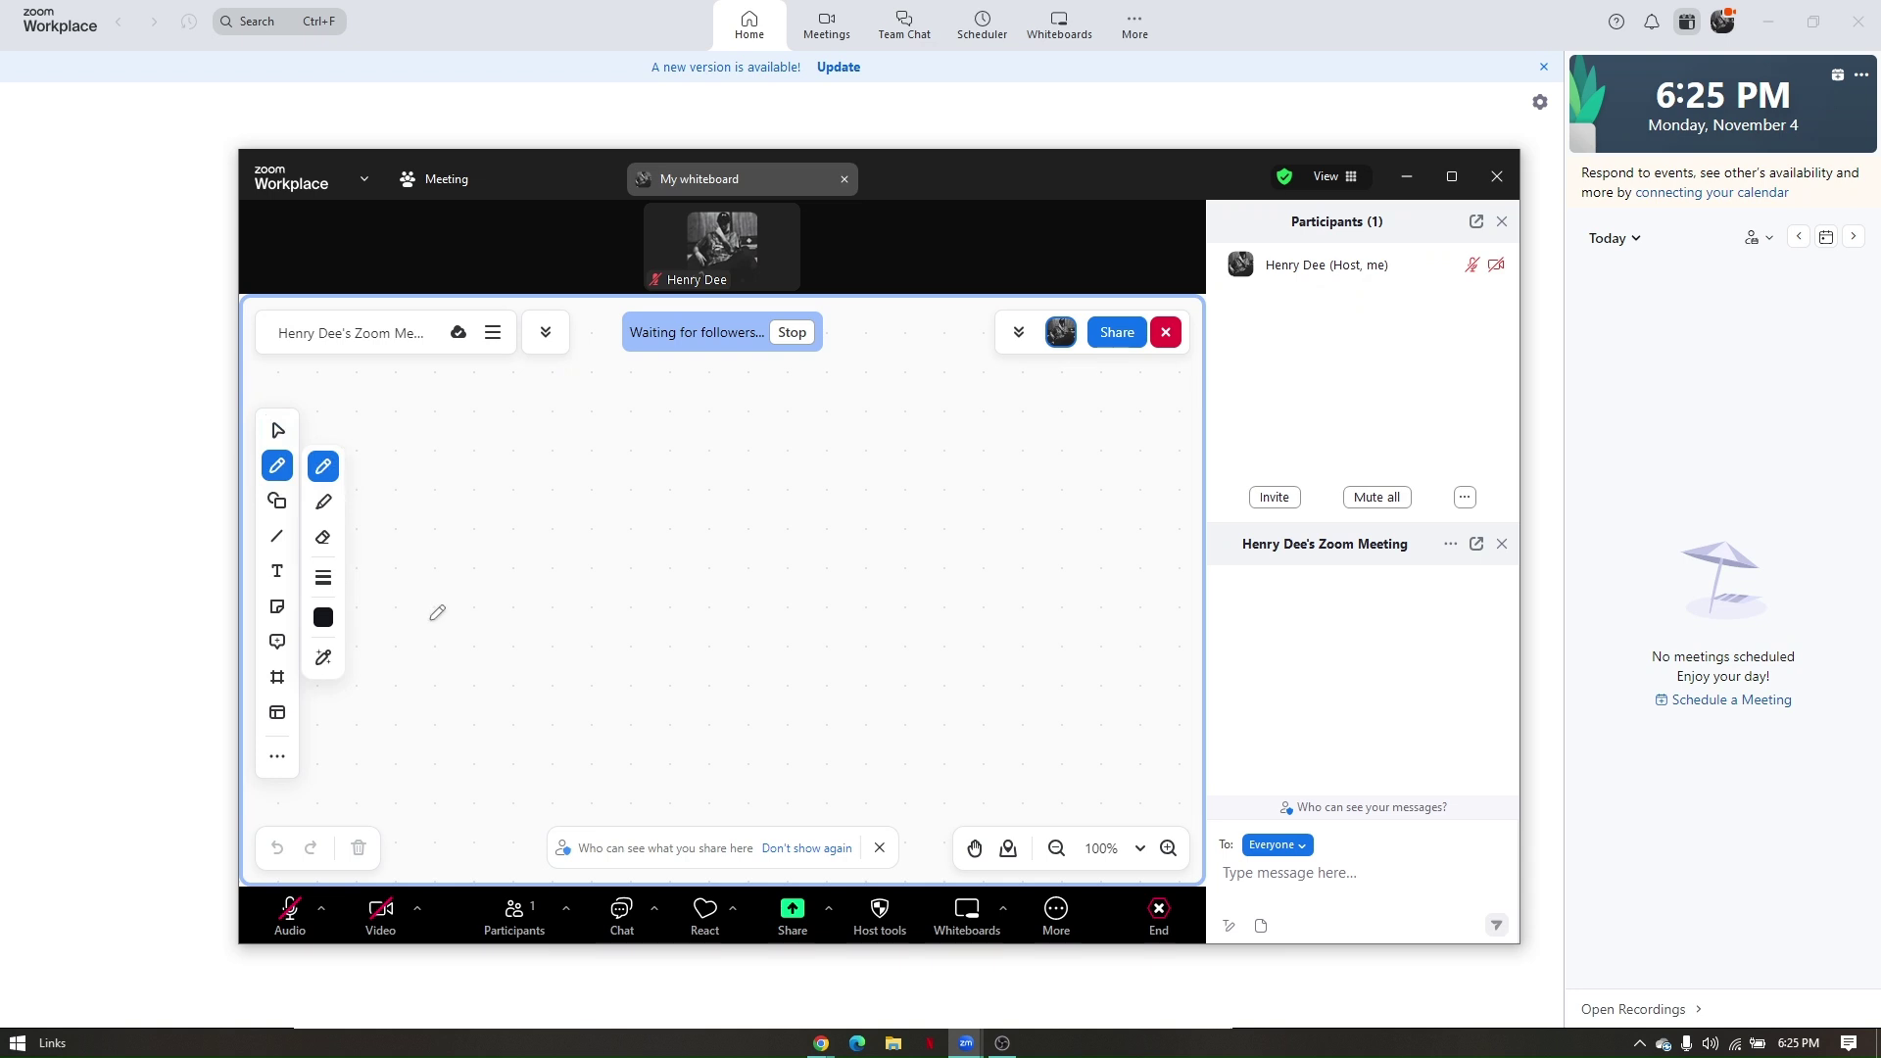
mouse_move(431, 722)
left_mouse_down()
mouse_move(500, 484)
mouse_move(534, 720)
mouse_move(649, 451)
mouse_move(685, 586)
mouse_move(735, 643)
mouse_move(853, 490)
mouse_move(823, 705)
mouse_move(991, 449)
mouse_move(988, 647)
mouse_move(937, 762)
mouse_move(1081, 438)
mouse_move(1062, 723)
mouse_move(1117, 638)
mouse_move(1102, 725)
left_mouse_up()
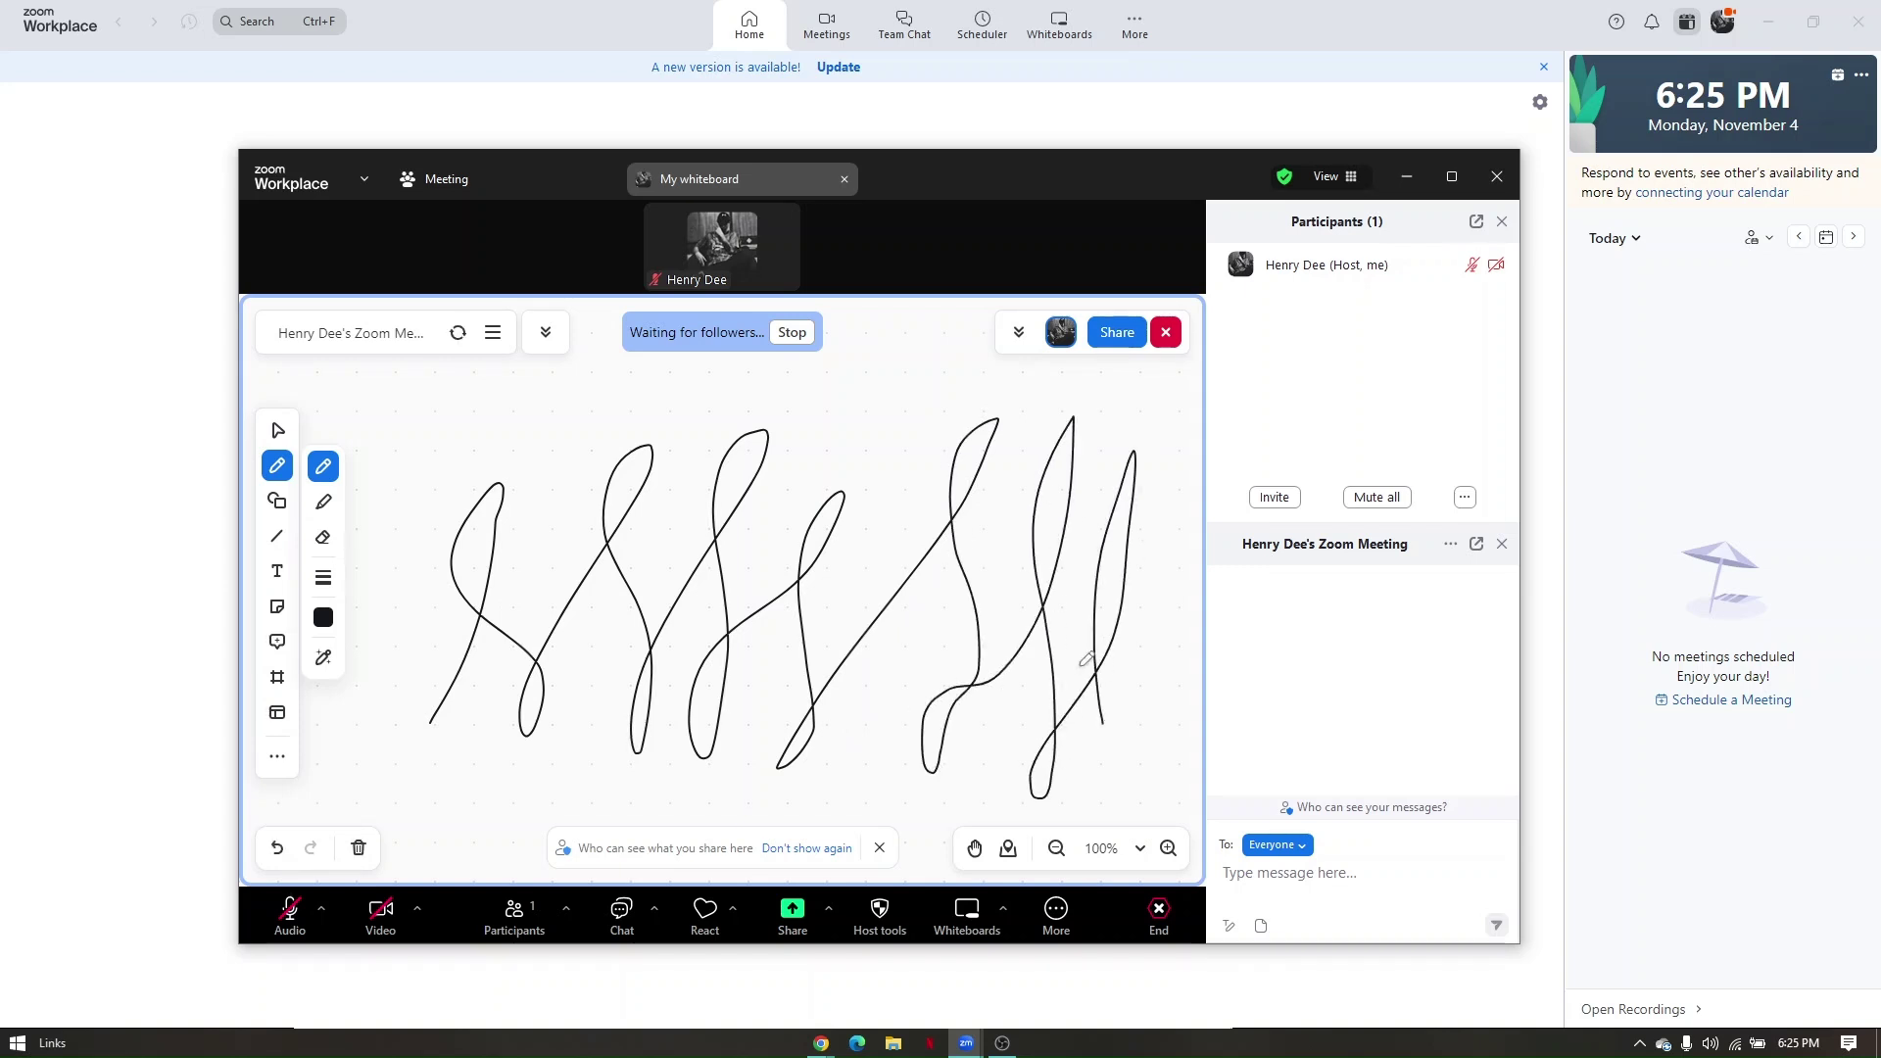
left_click(1117, 332)
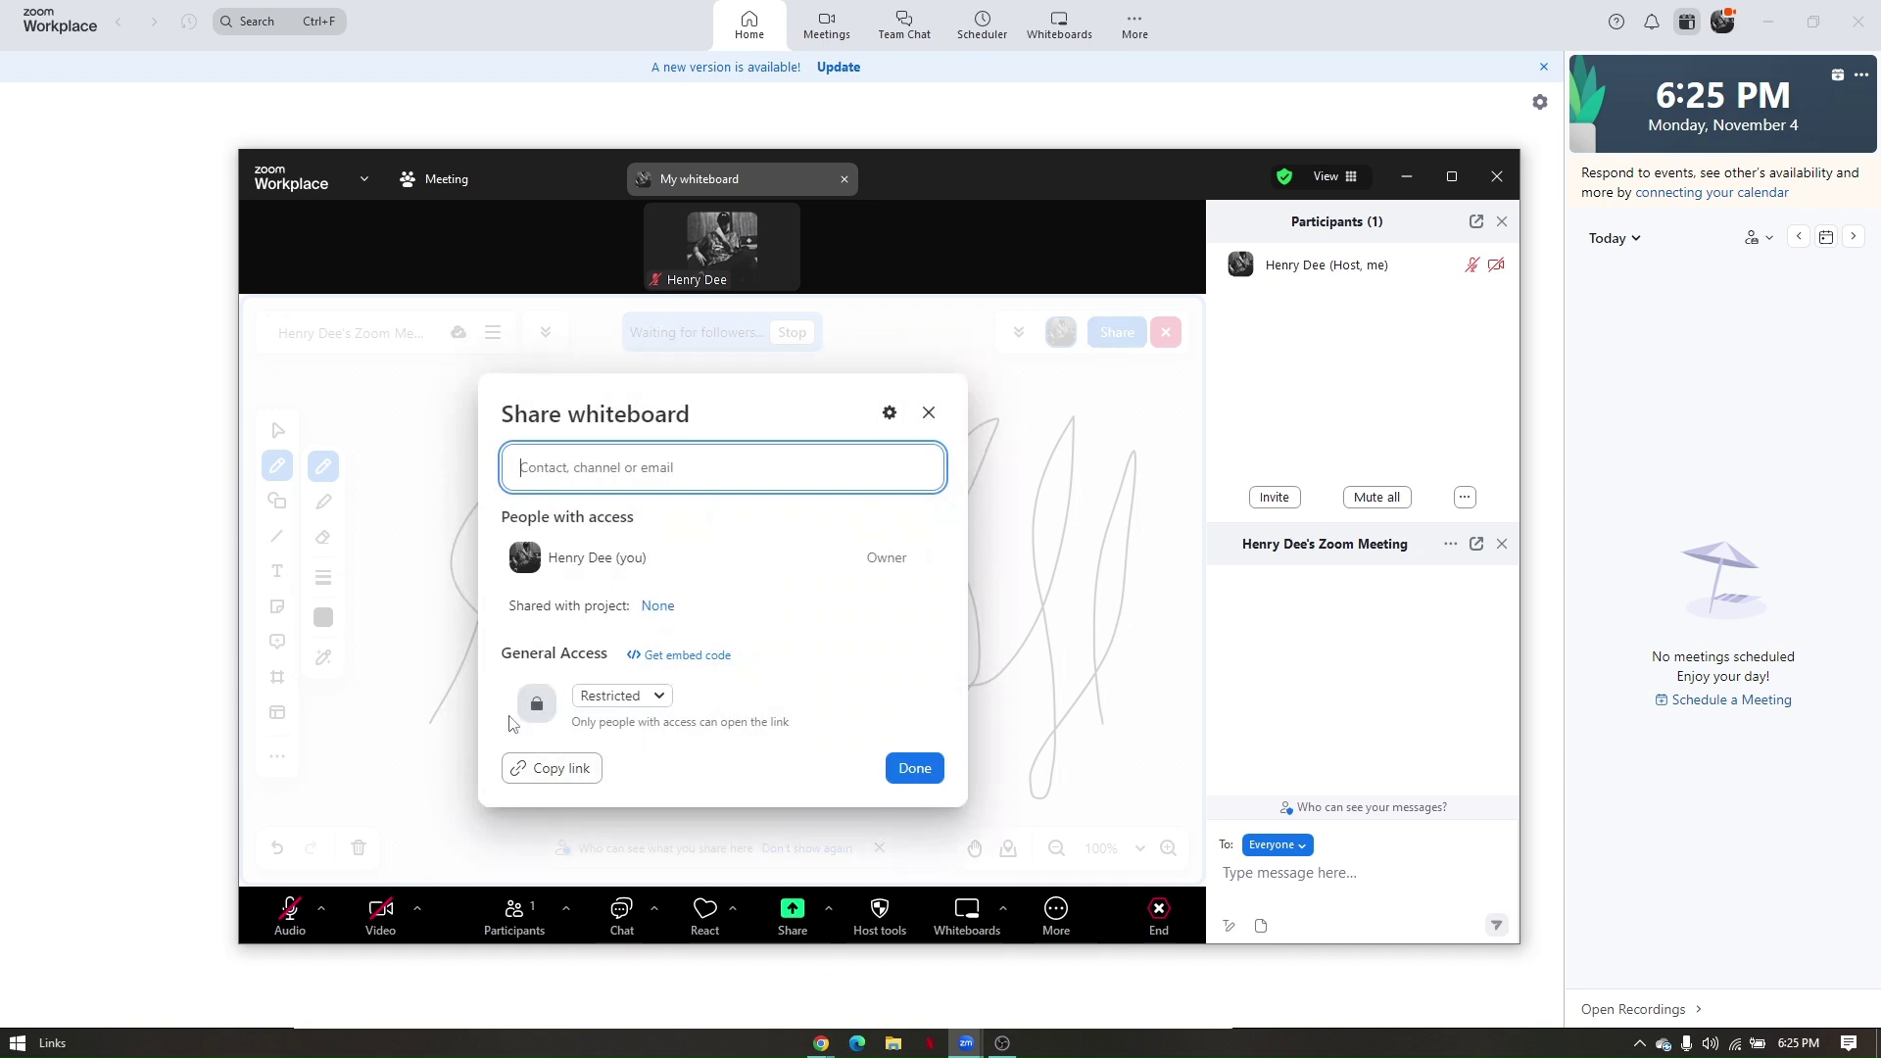
left_click(636, 697)
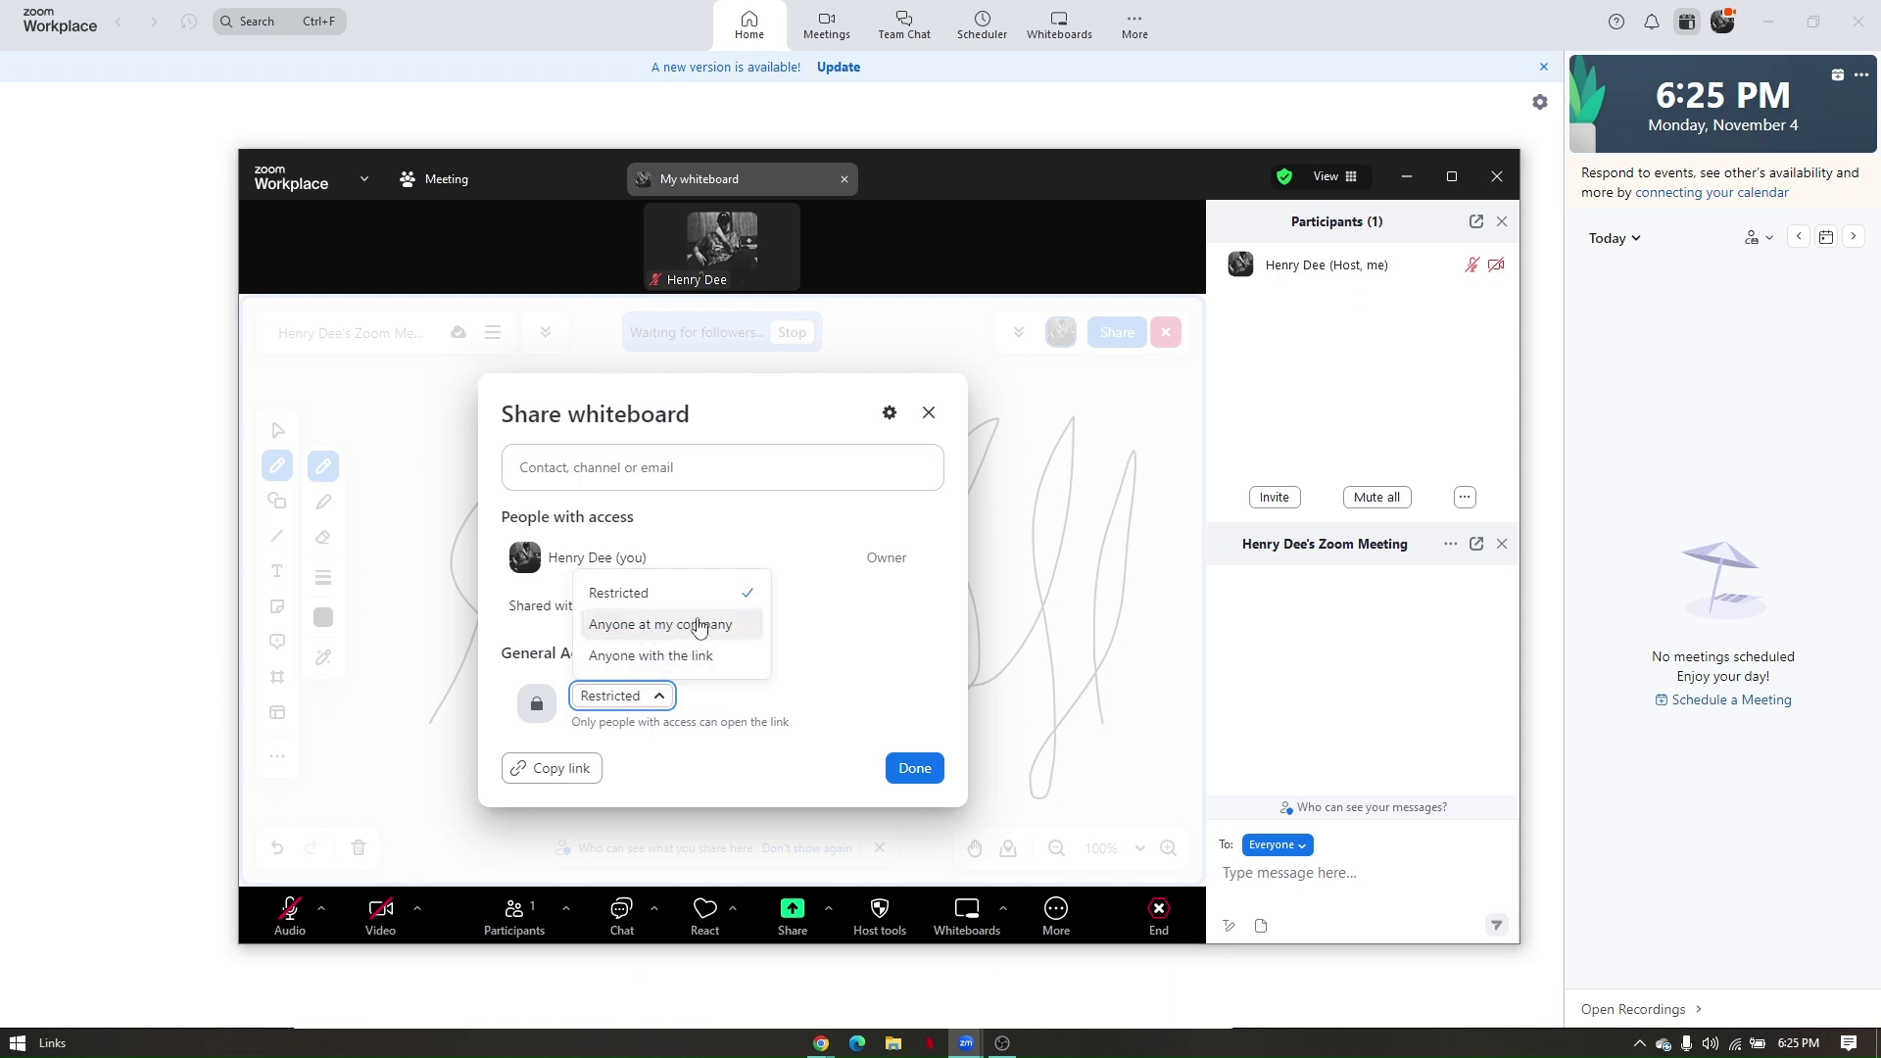
left_click(887, 663)
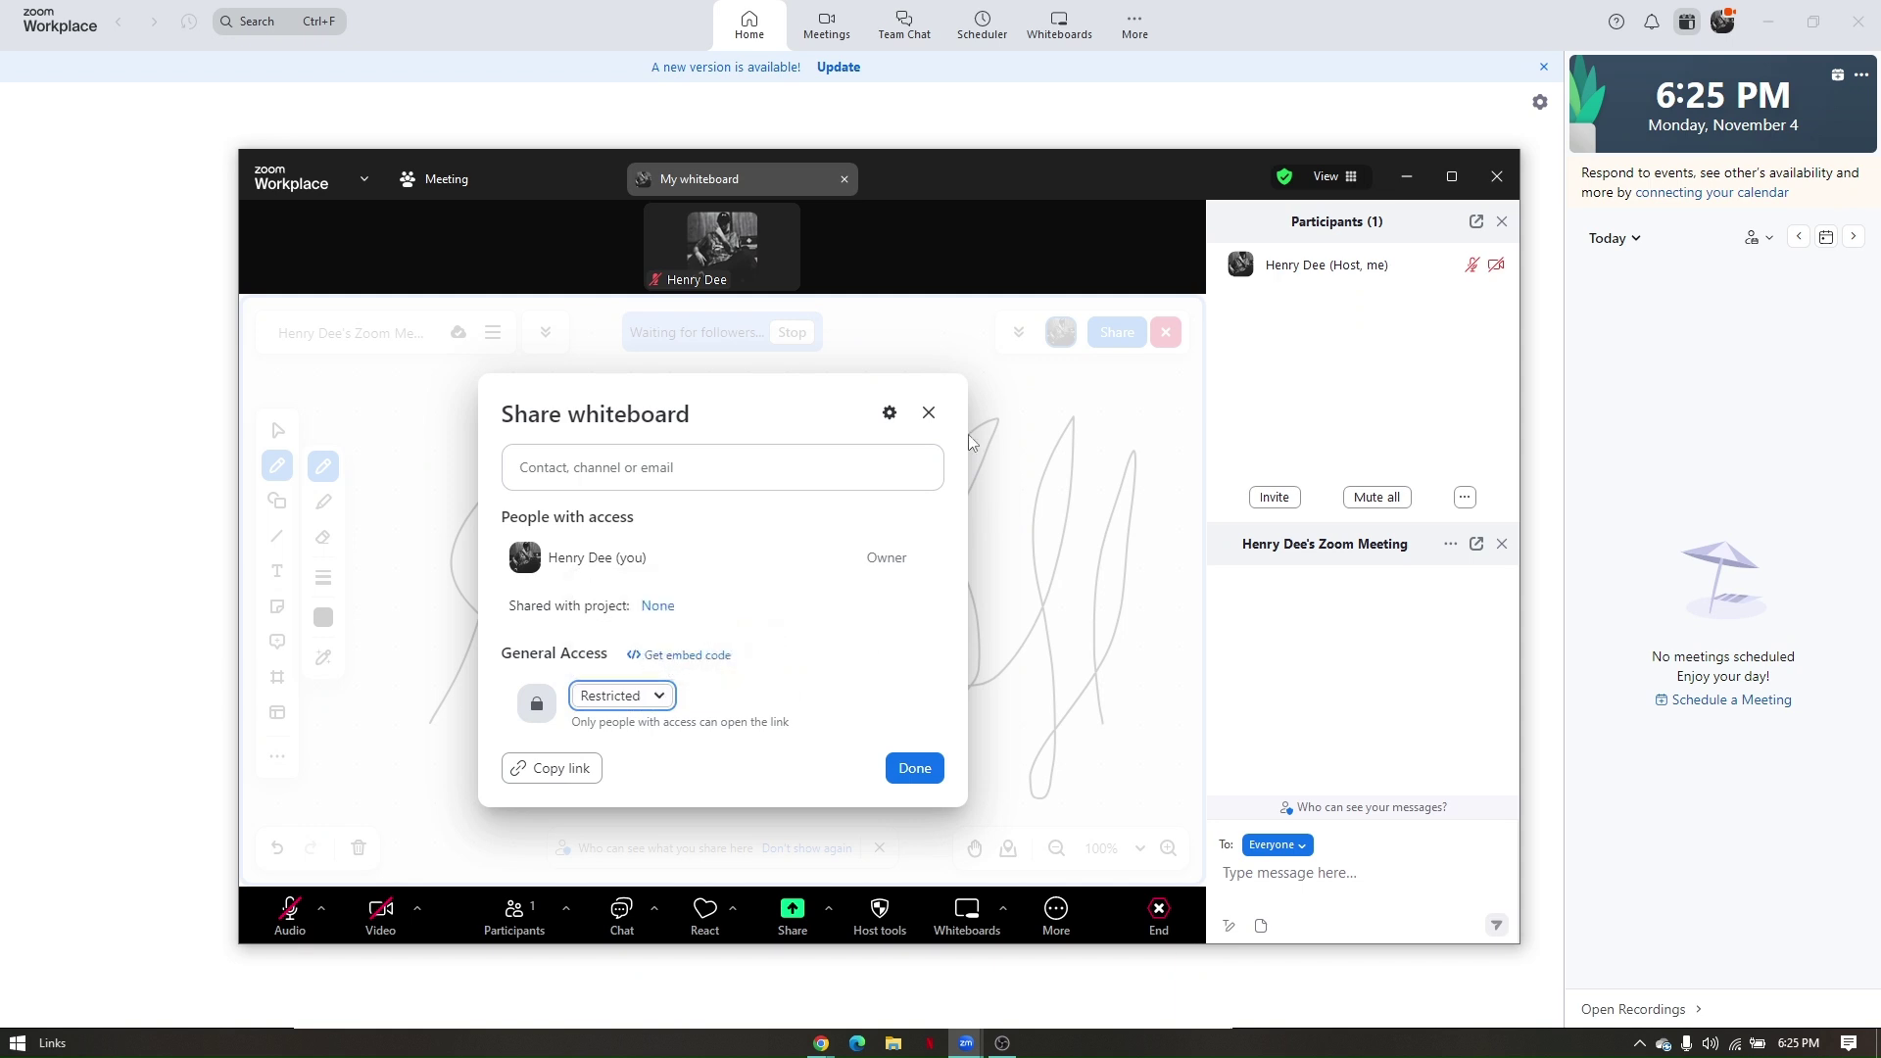
left_click(928, 413)
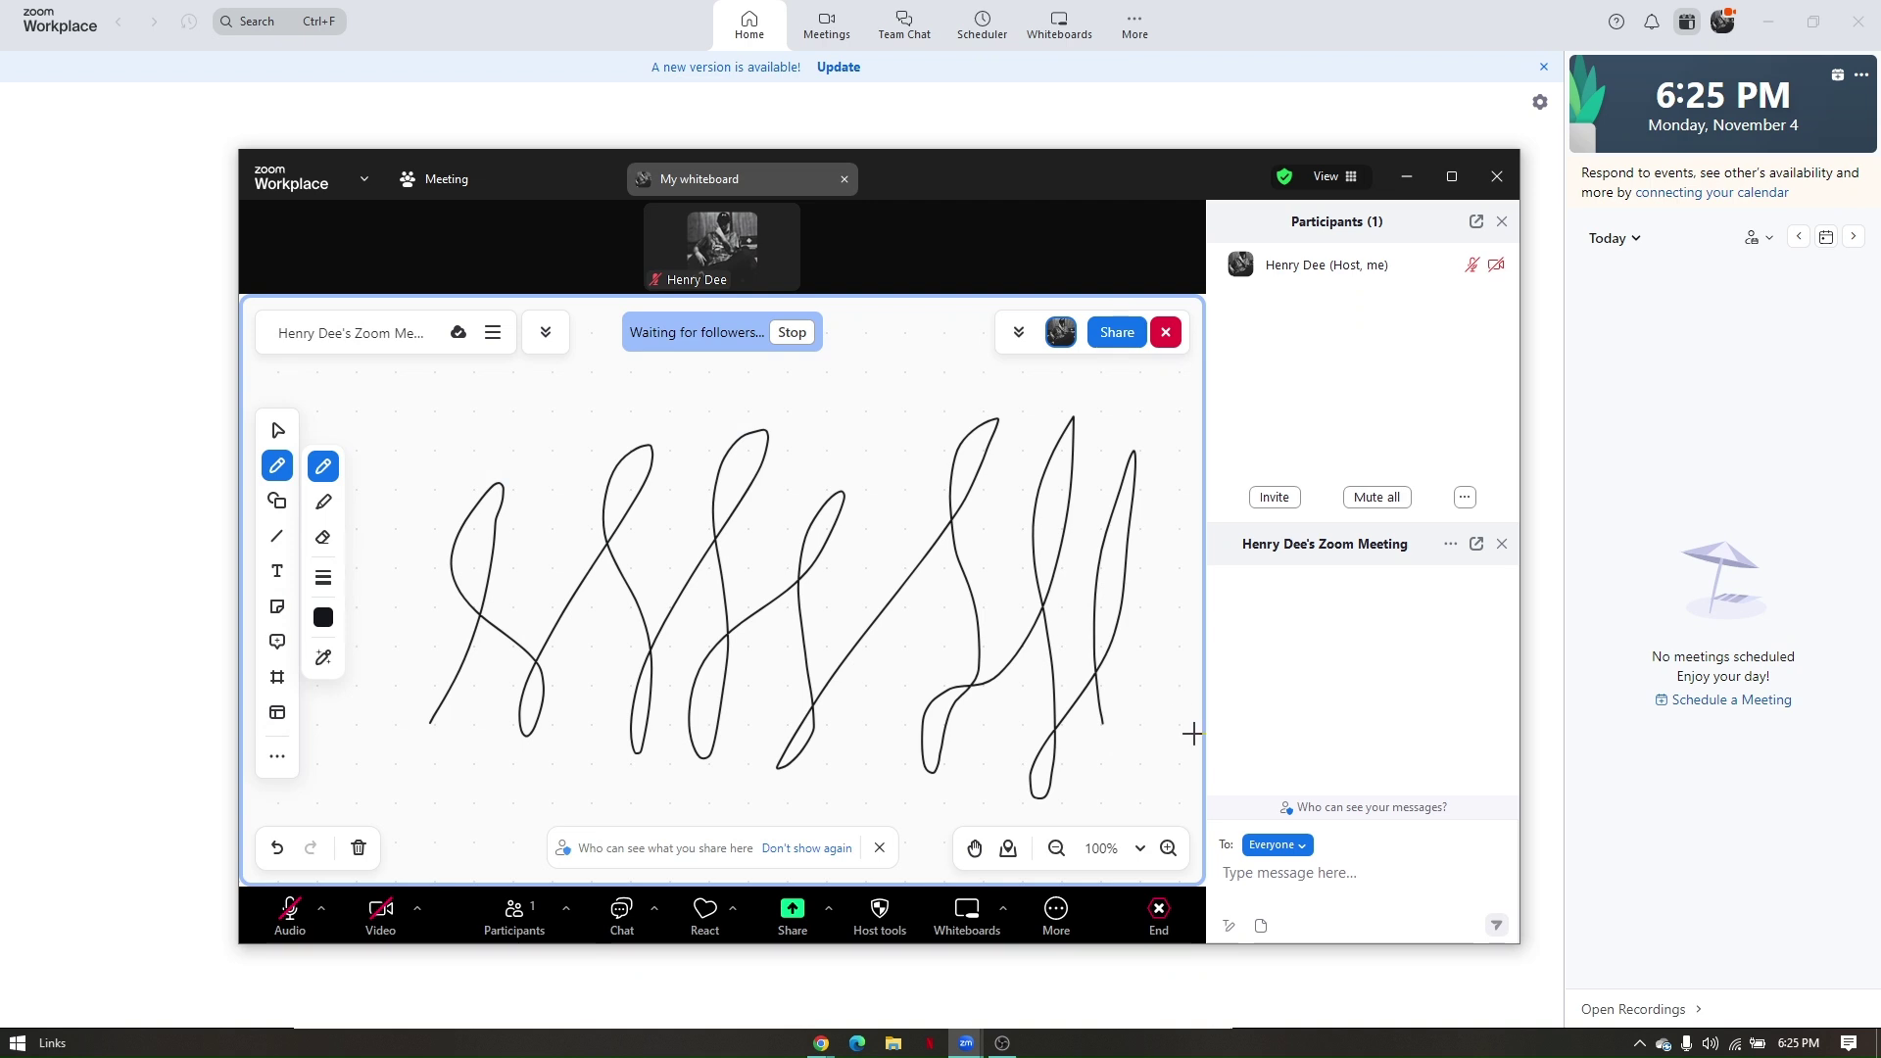
left_click(1166, 333)
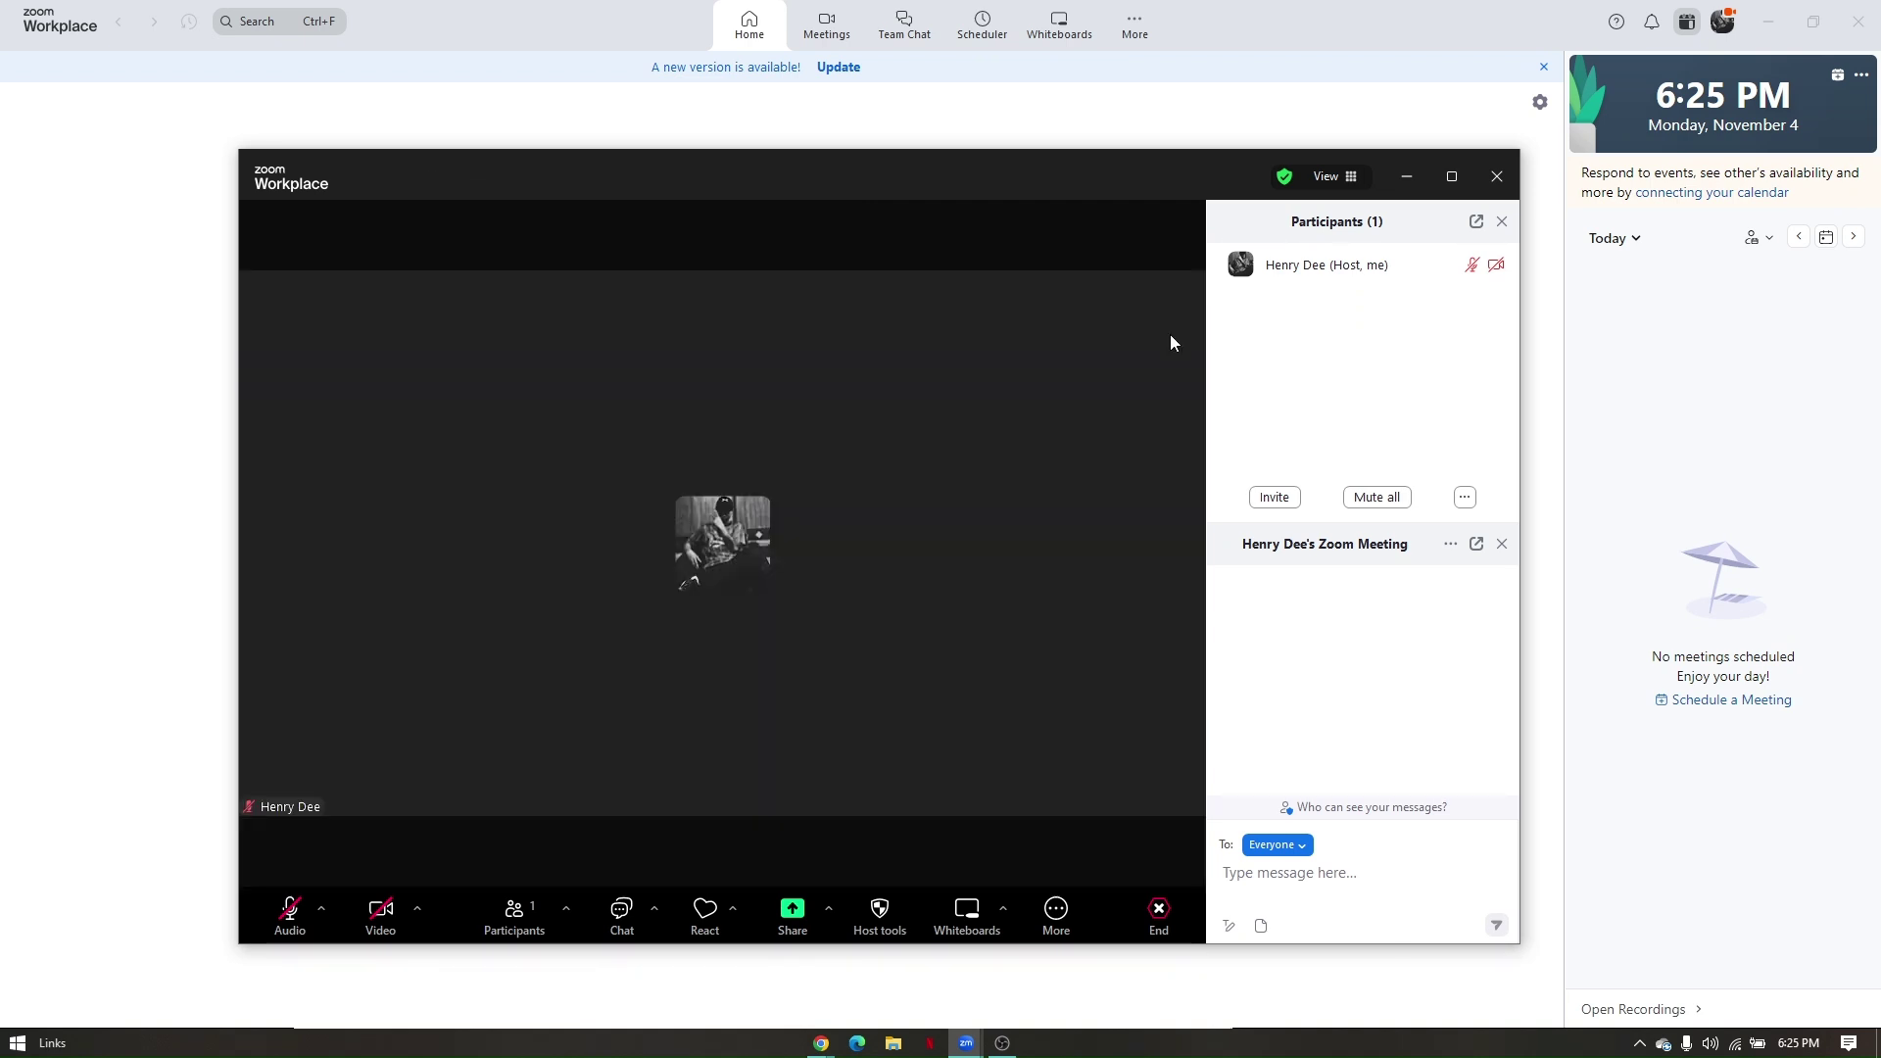
left_click(1058, 916)
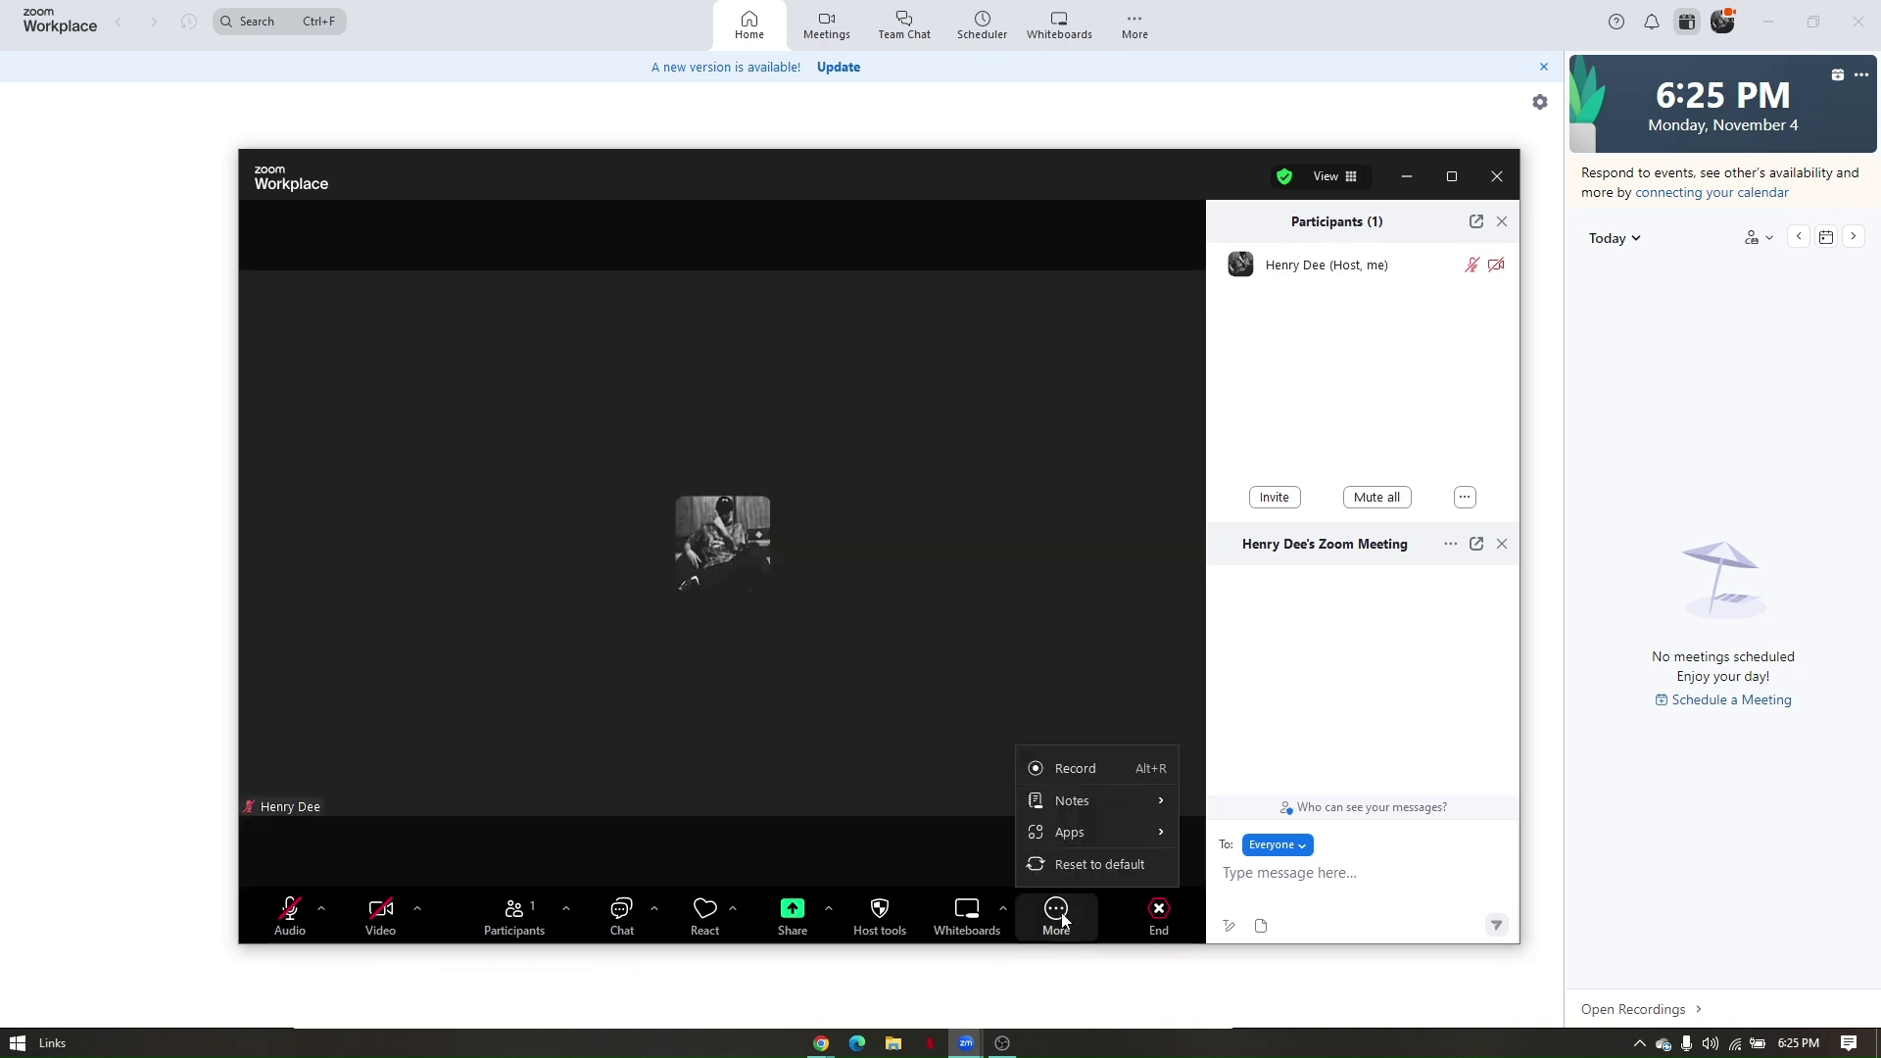
left_click(966, 686)
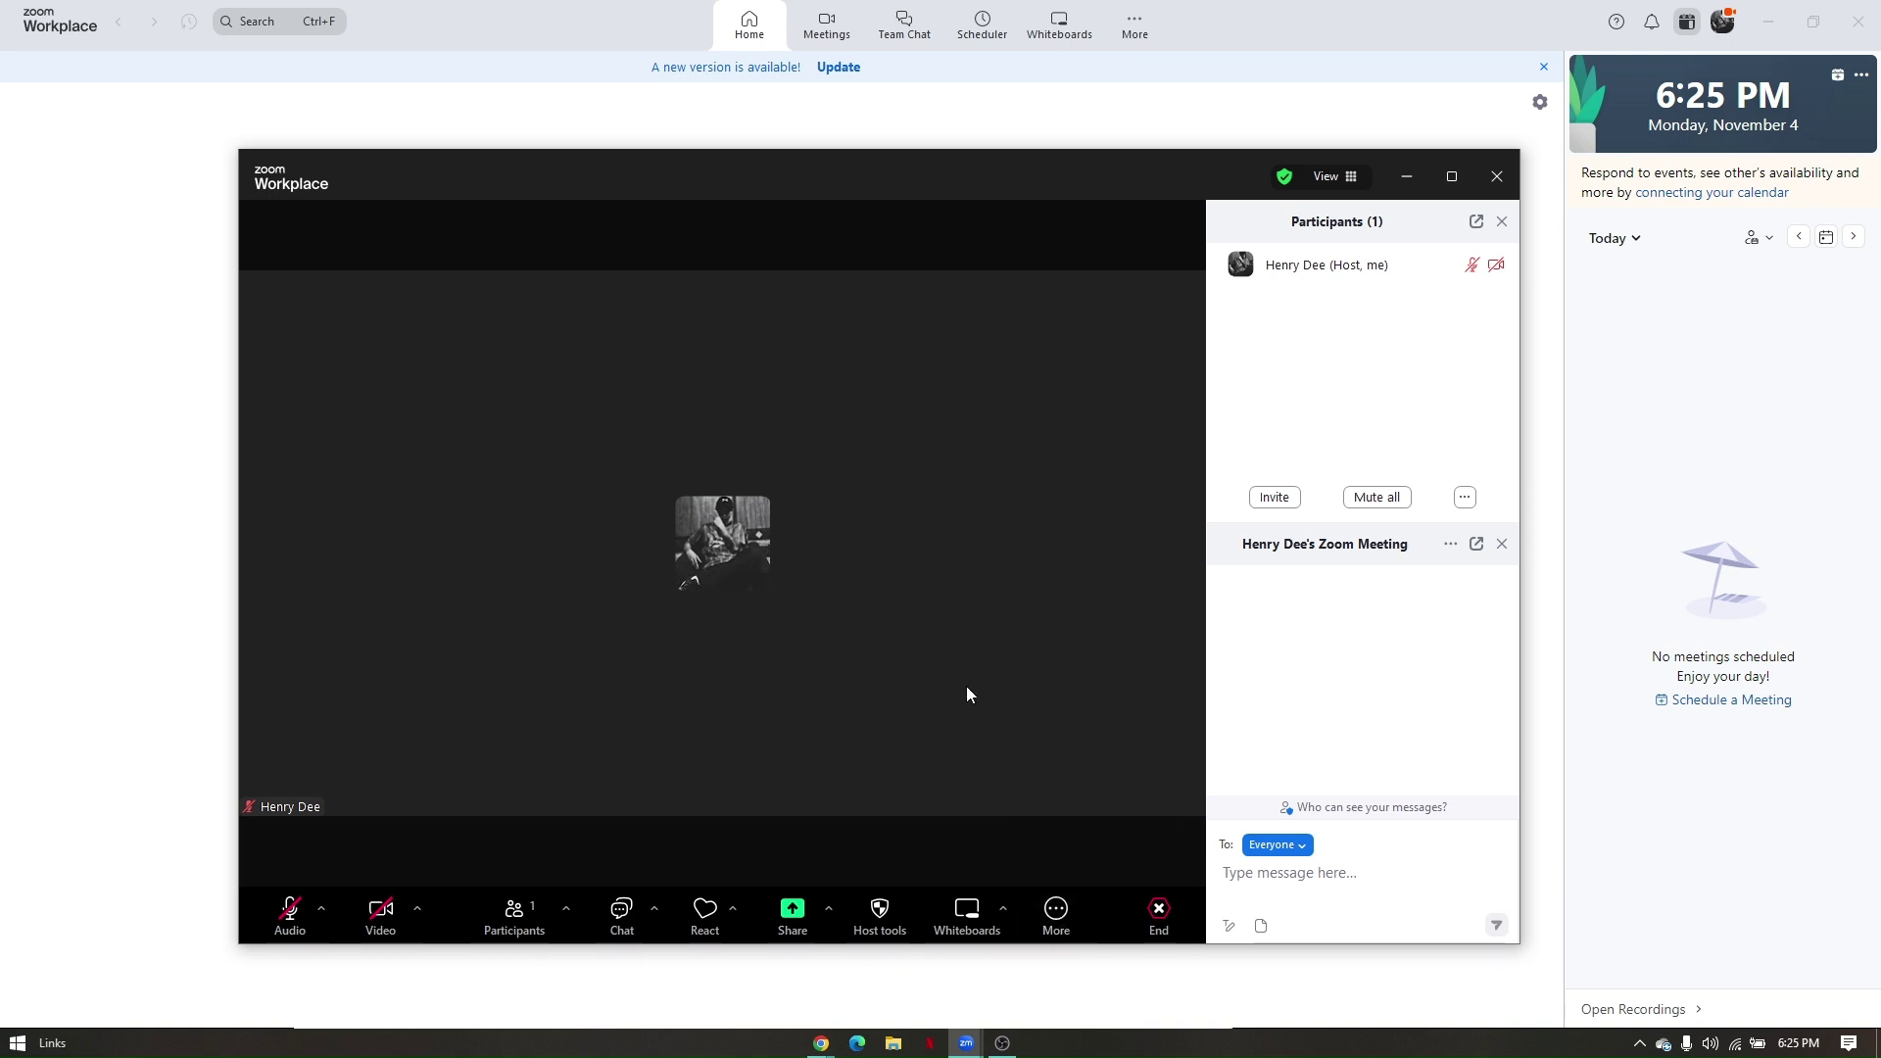
left_click(1058, 920)
mouse_move(1075, 809)
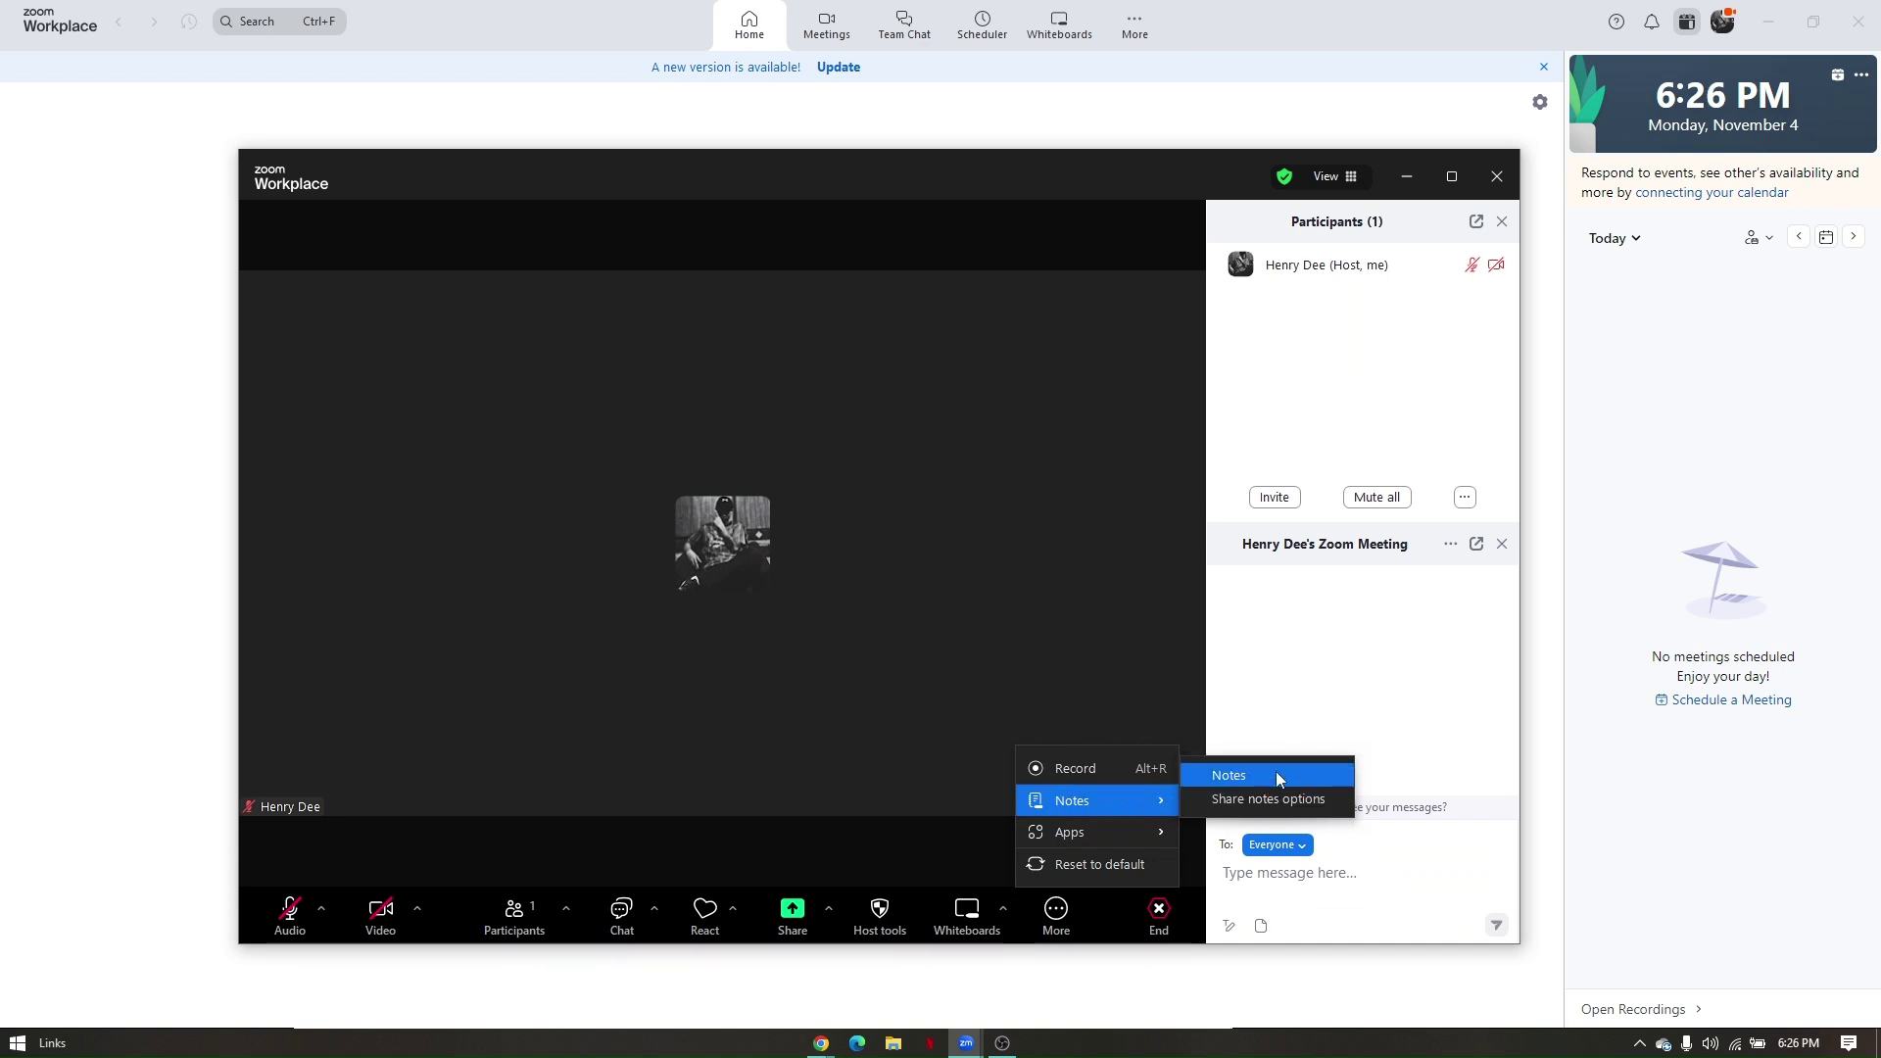
left_click(996, 625)
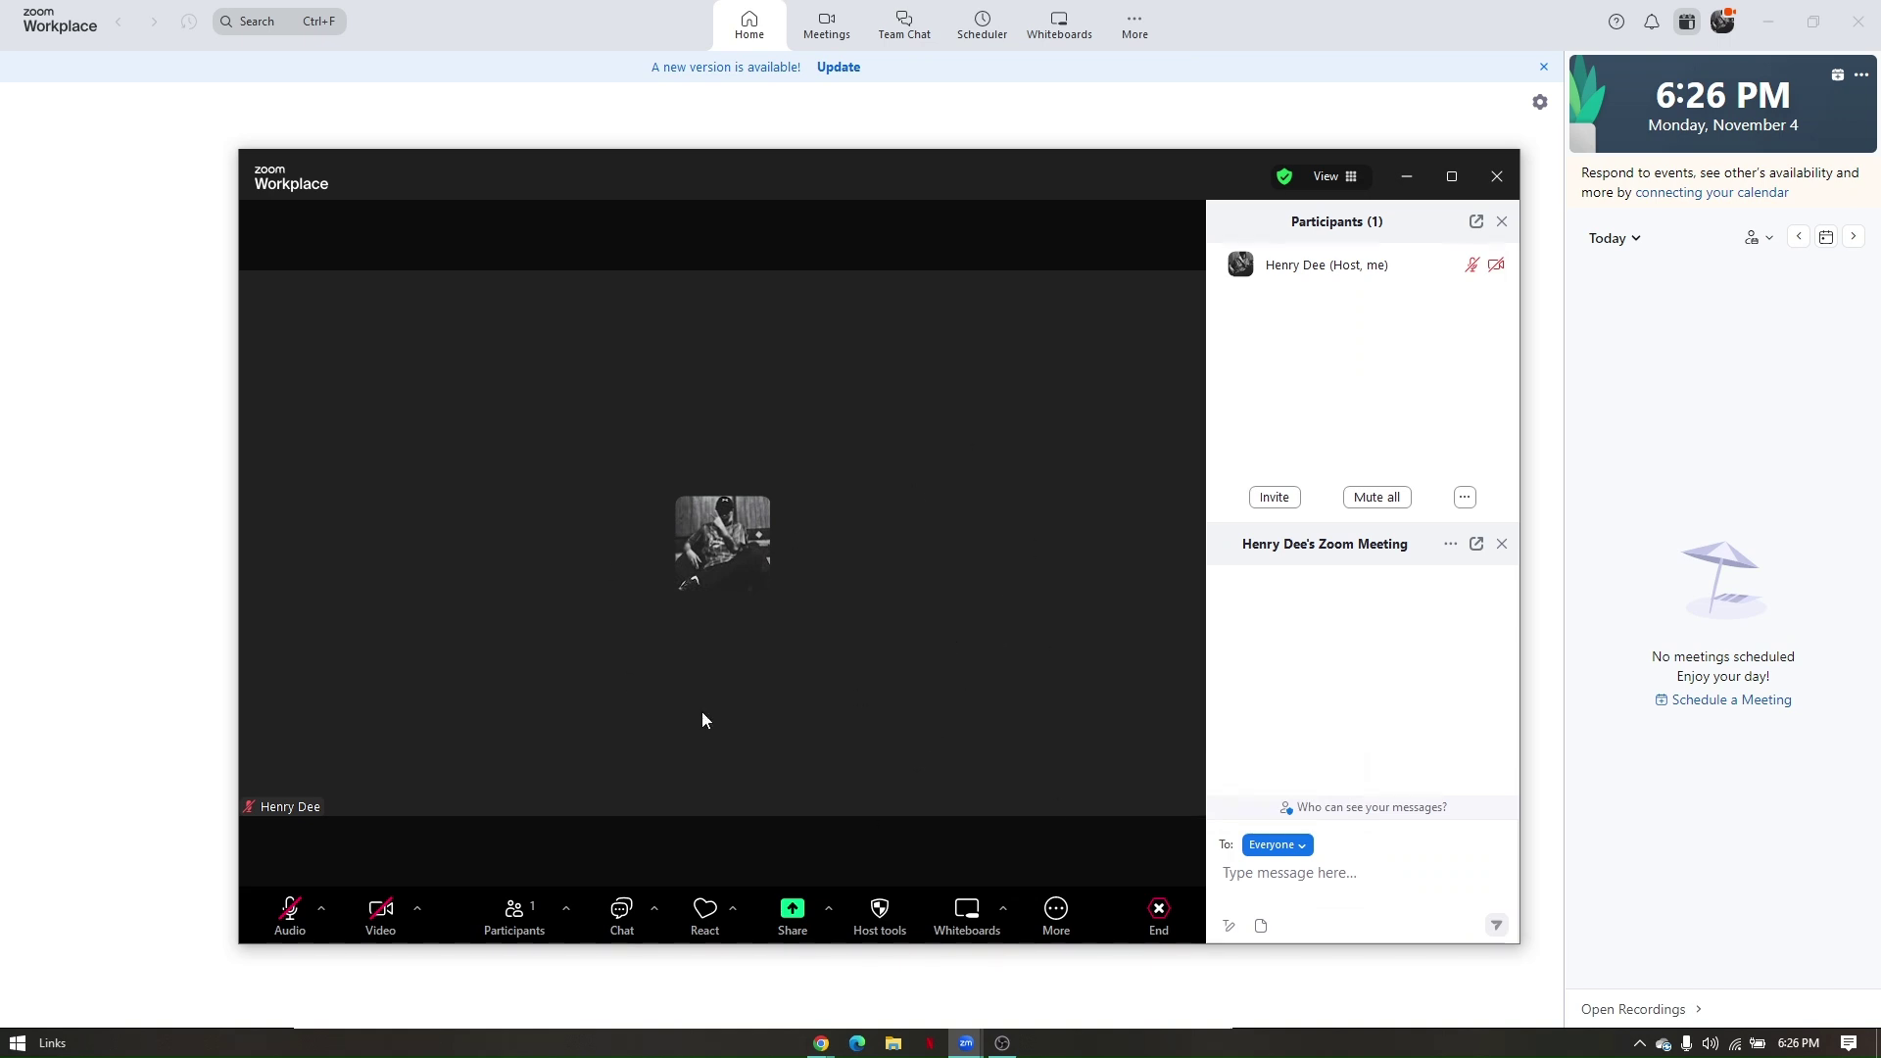
left_click(1075, 909)
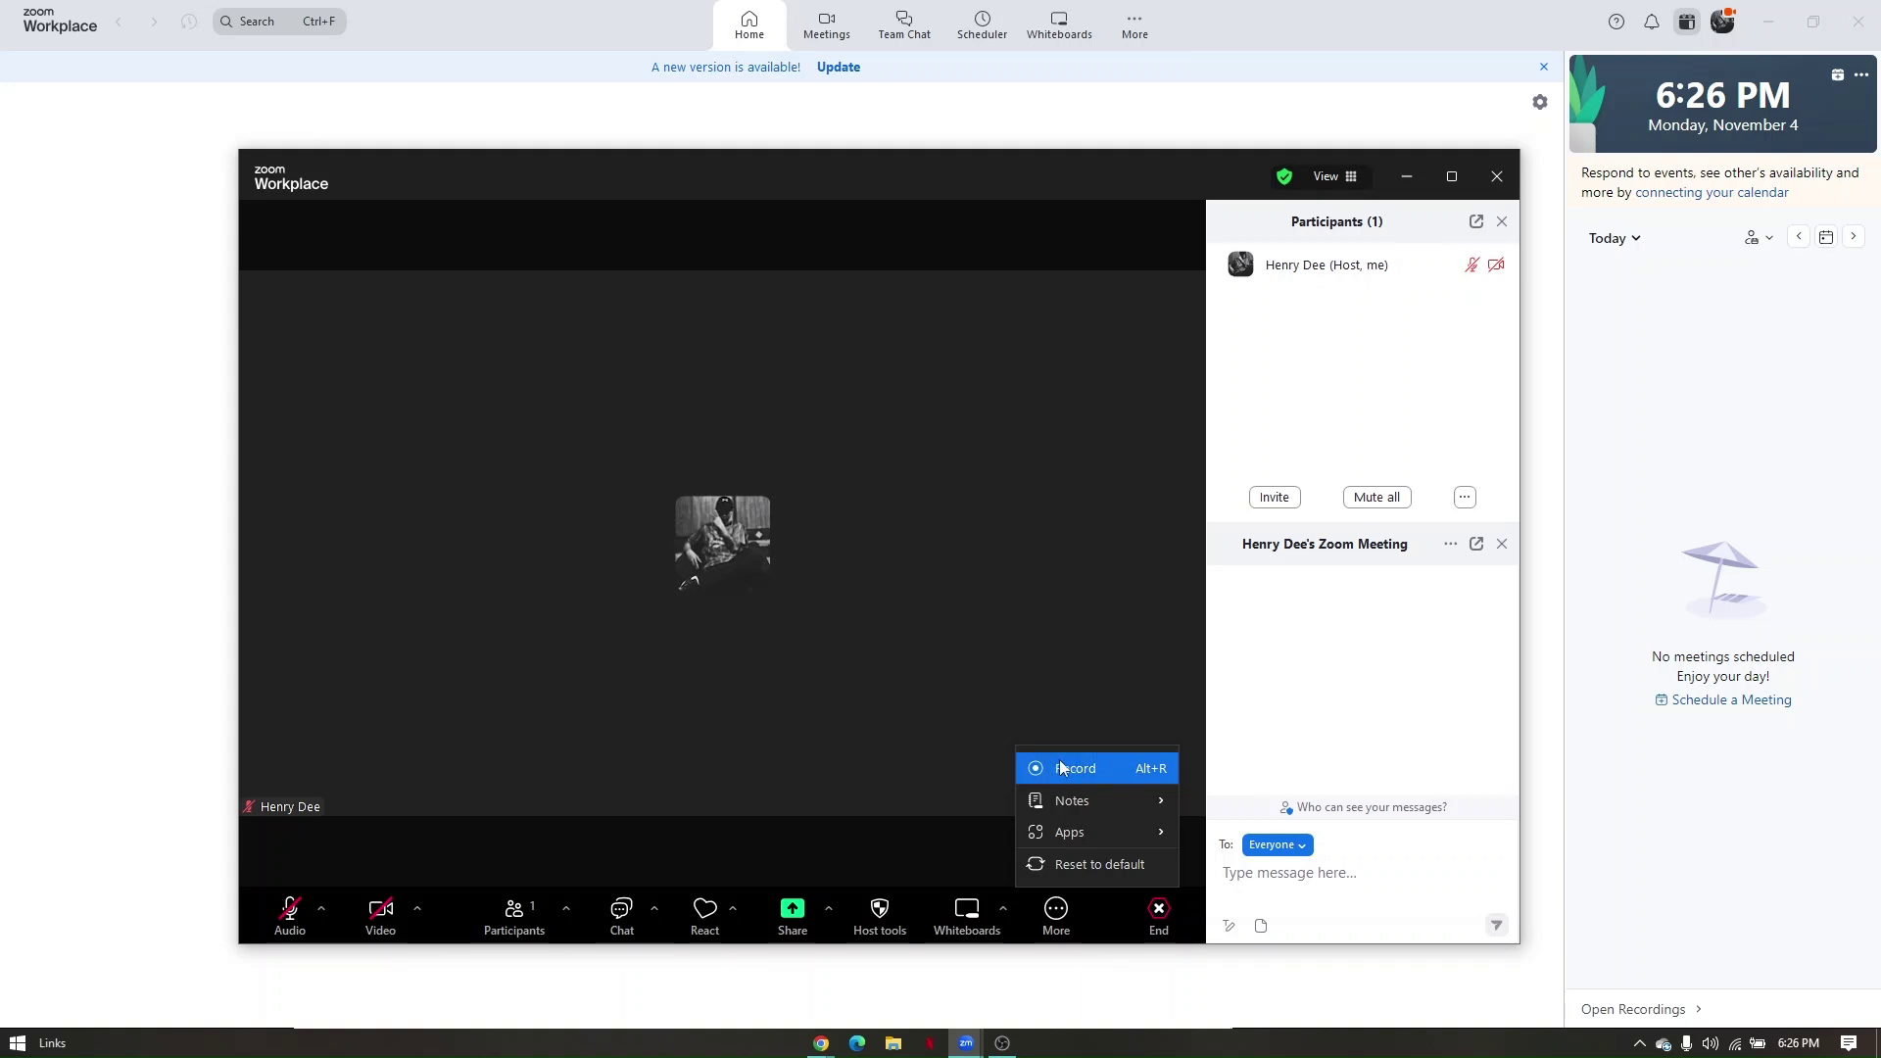
left_click(1062, 686)
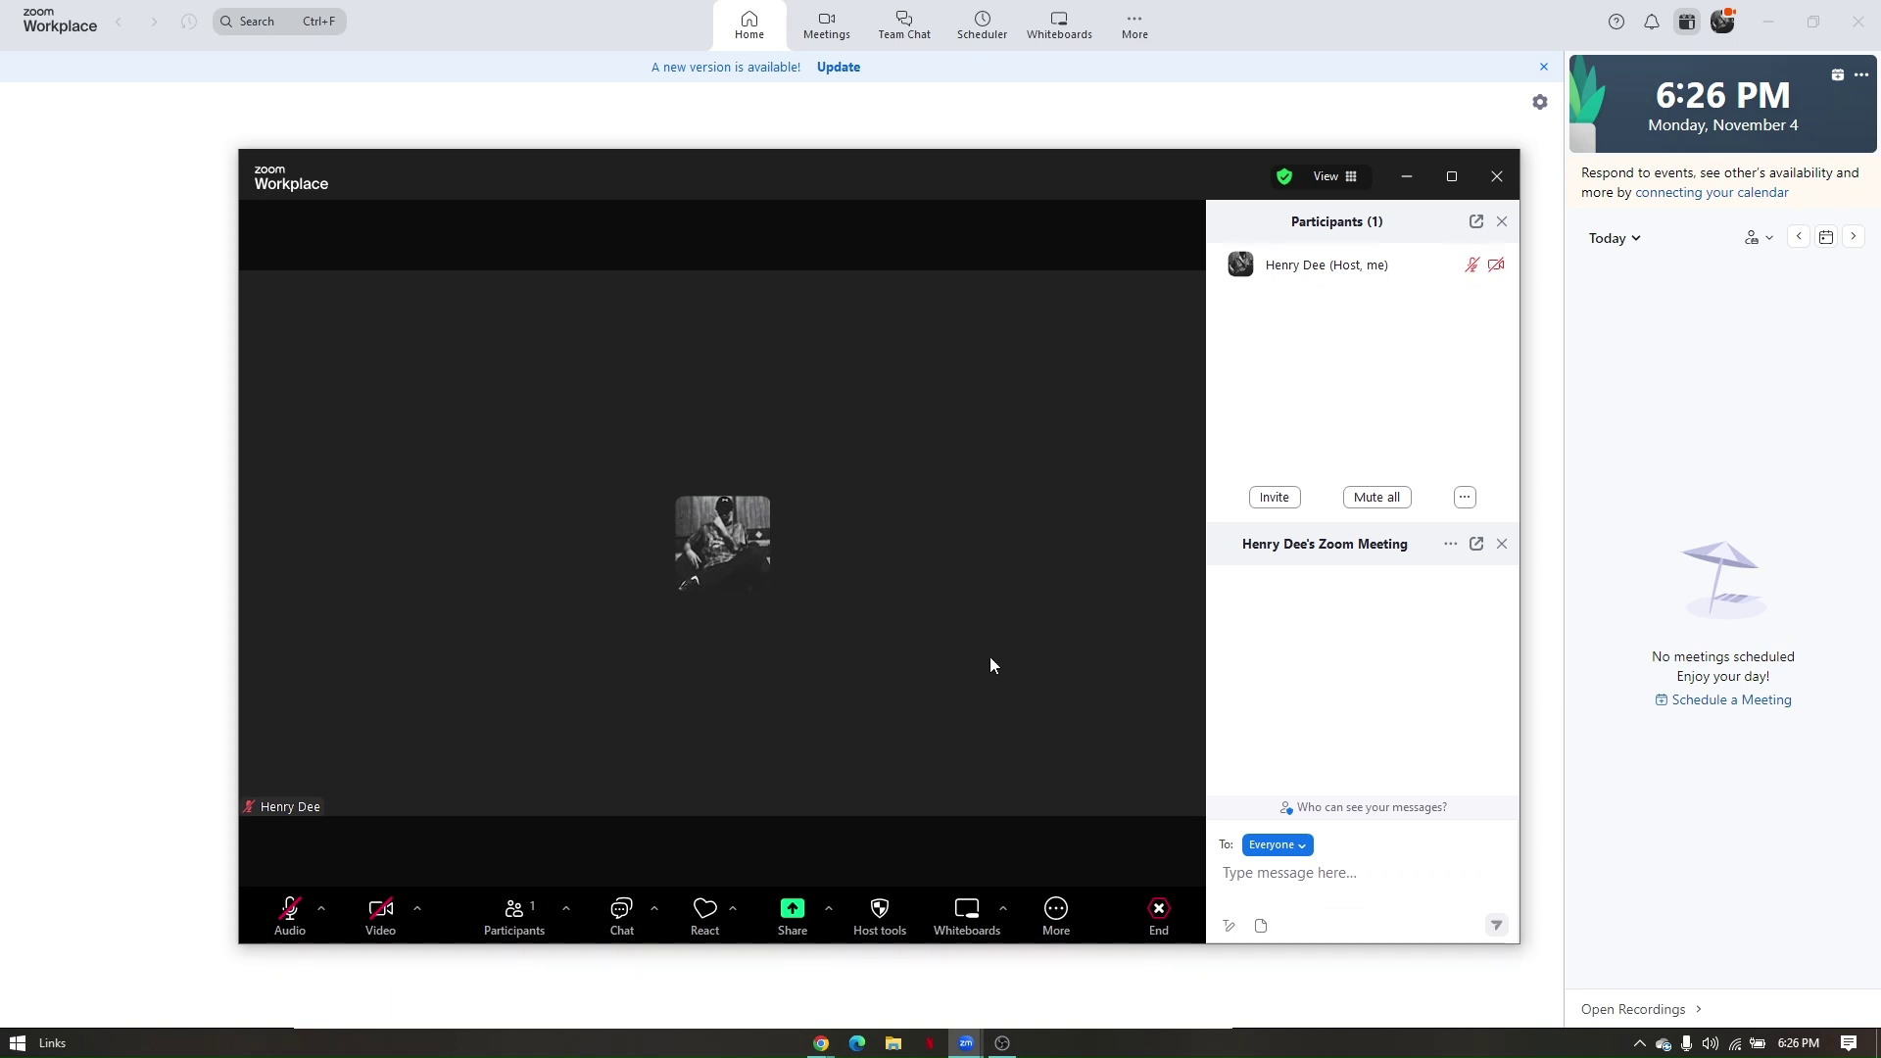
Check the screen-sharing options without changes, then move the meeting window slightly left.
left_click(830, 909)
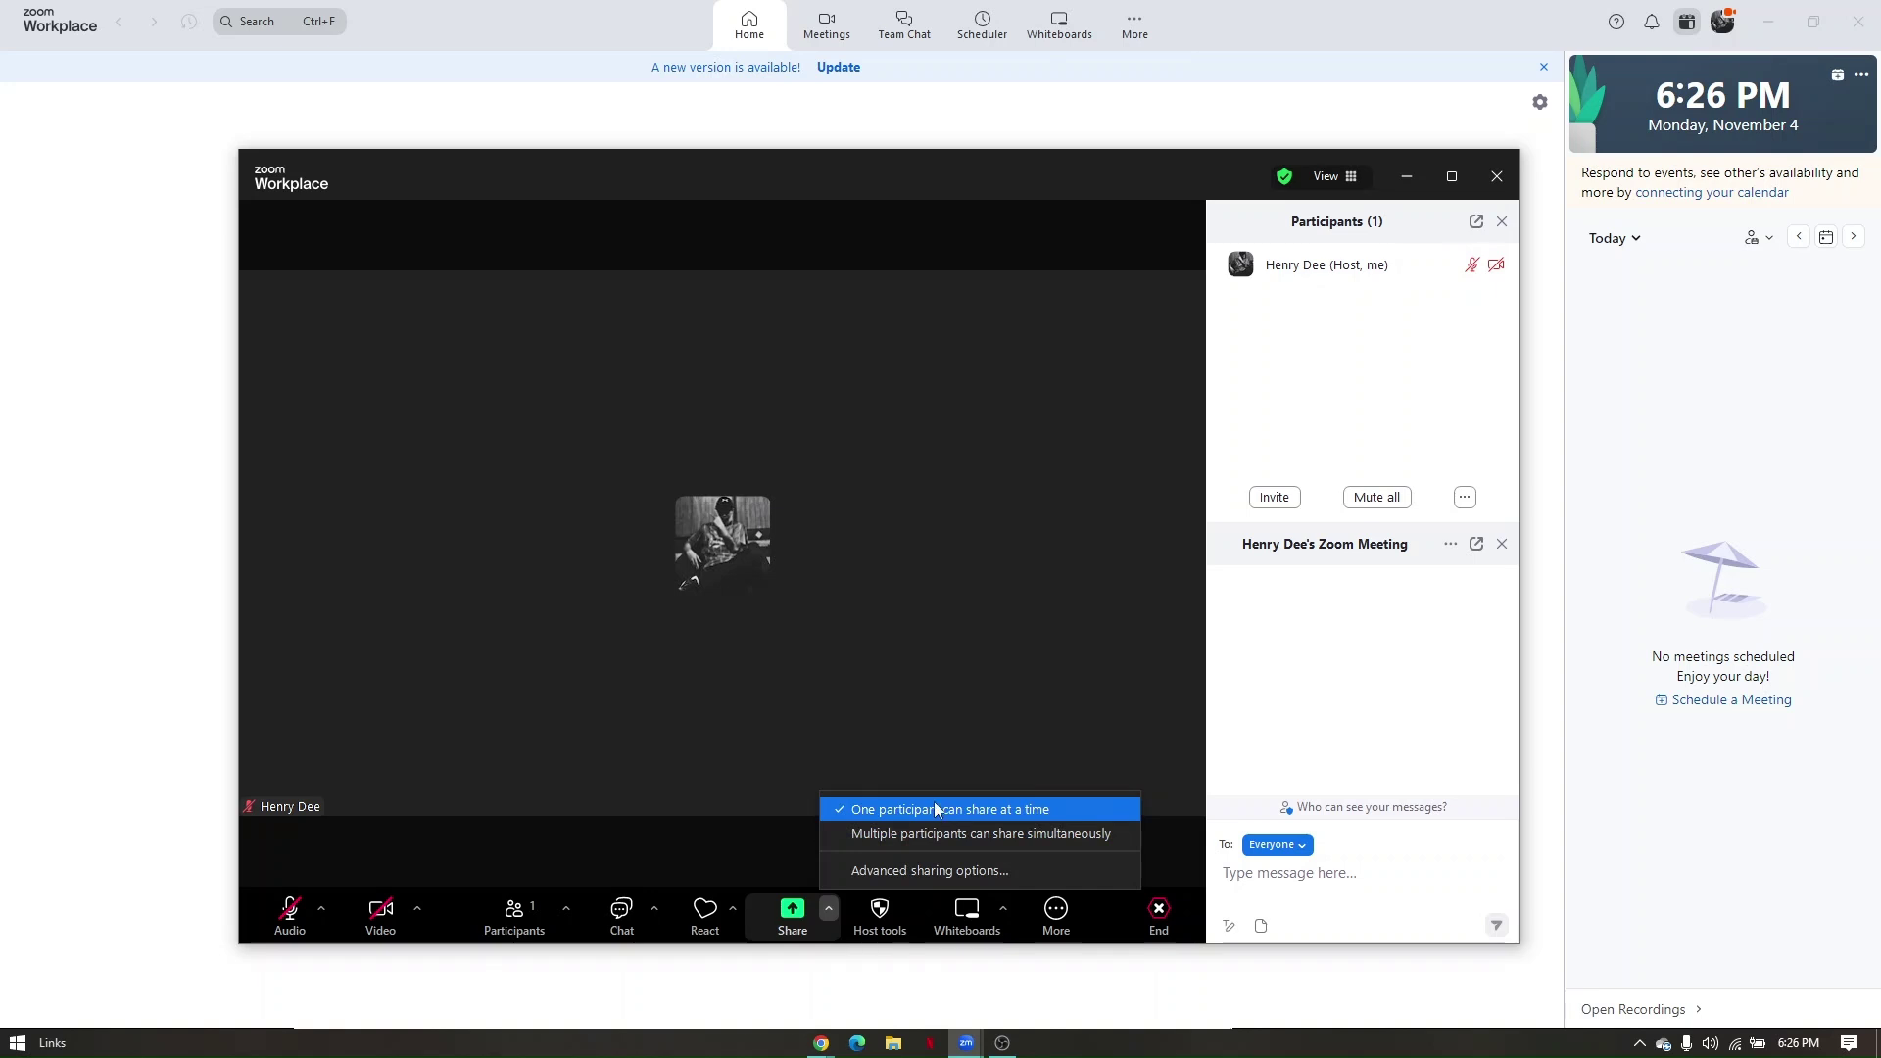
left_click(933, 746)
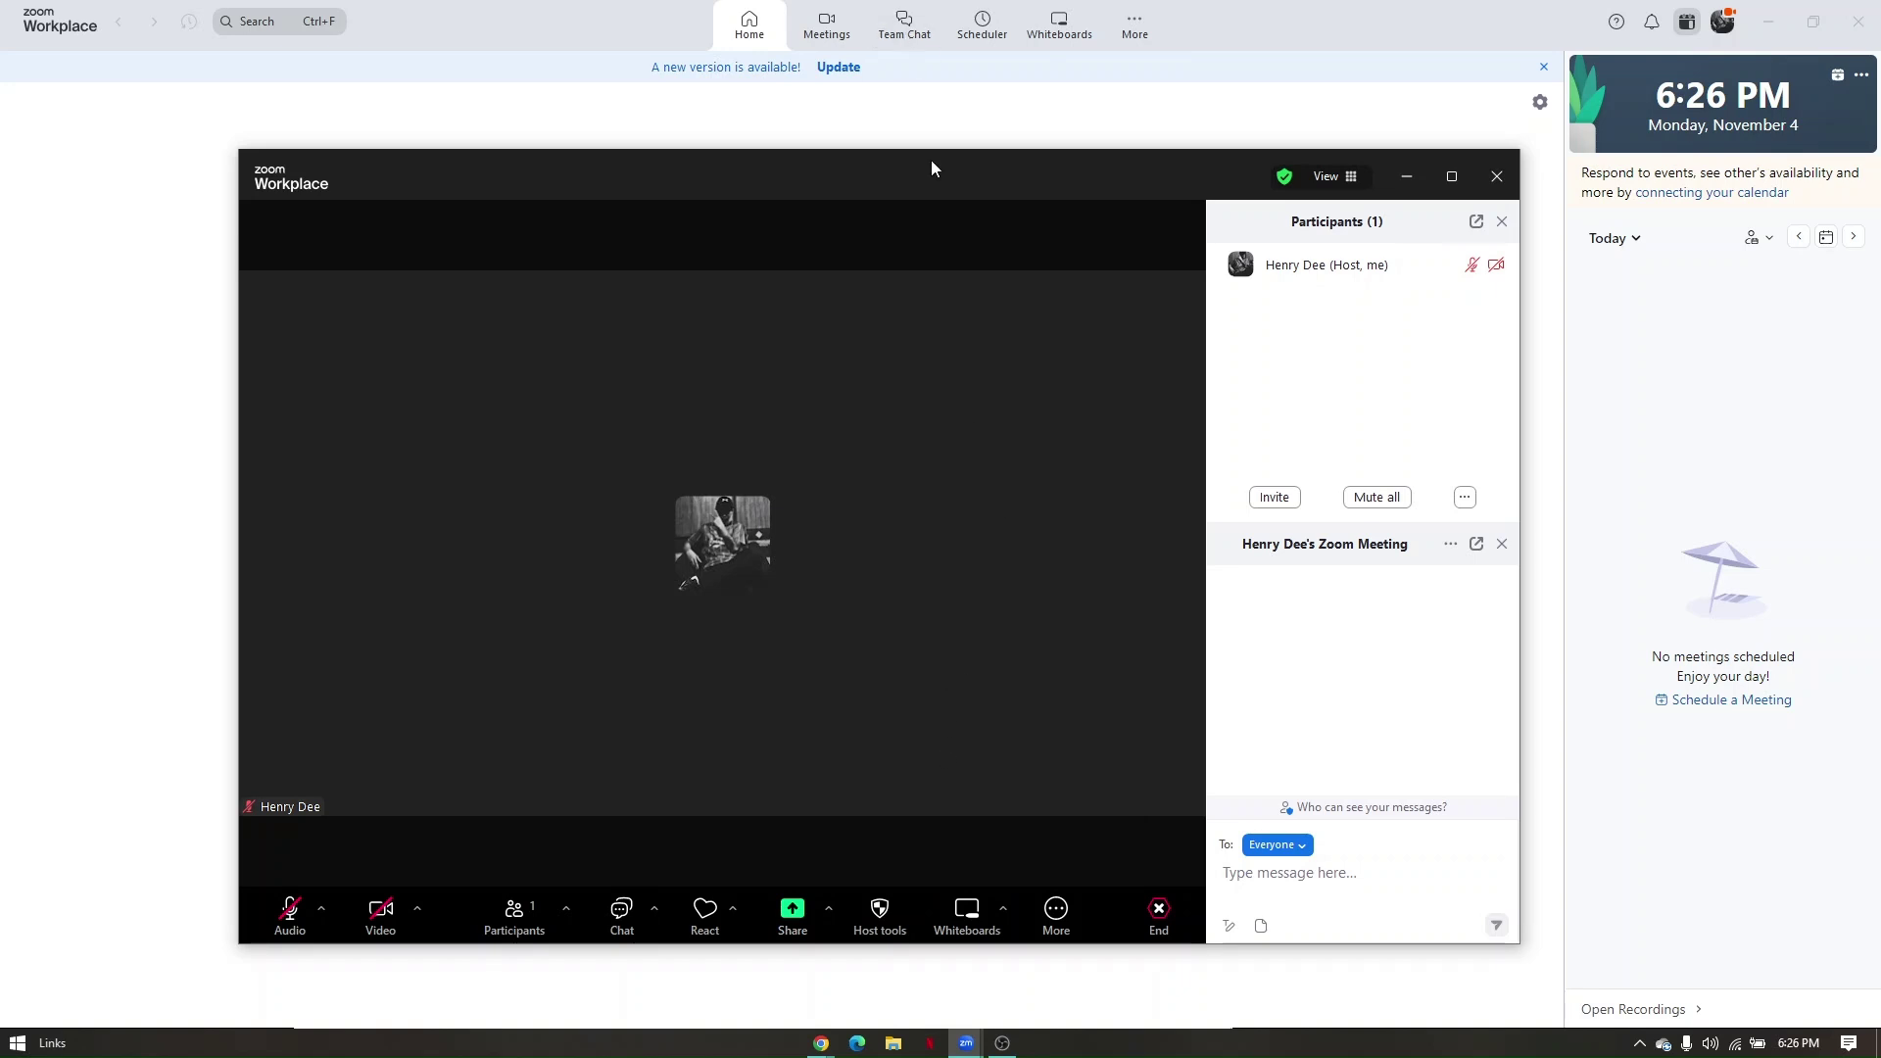
left_click_drag(931, 161, 852, 174)
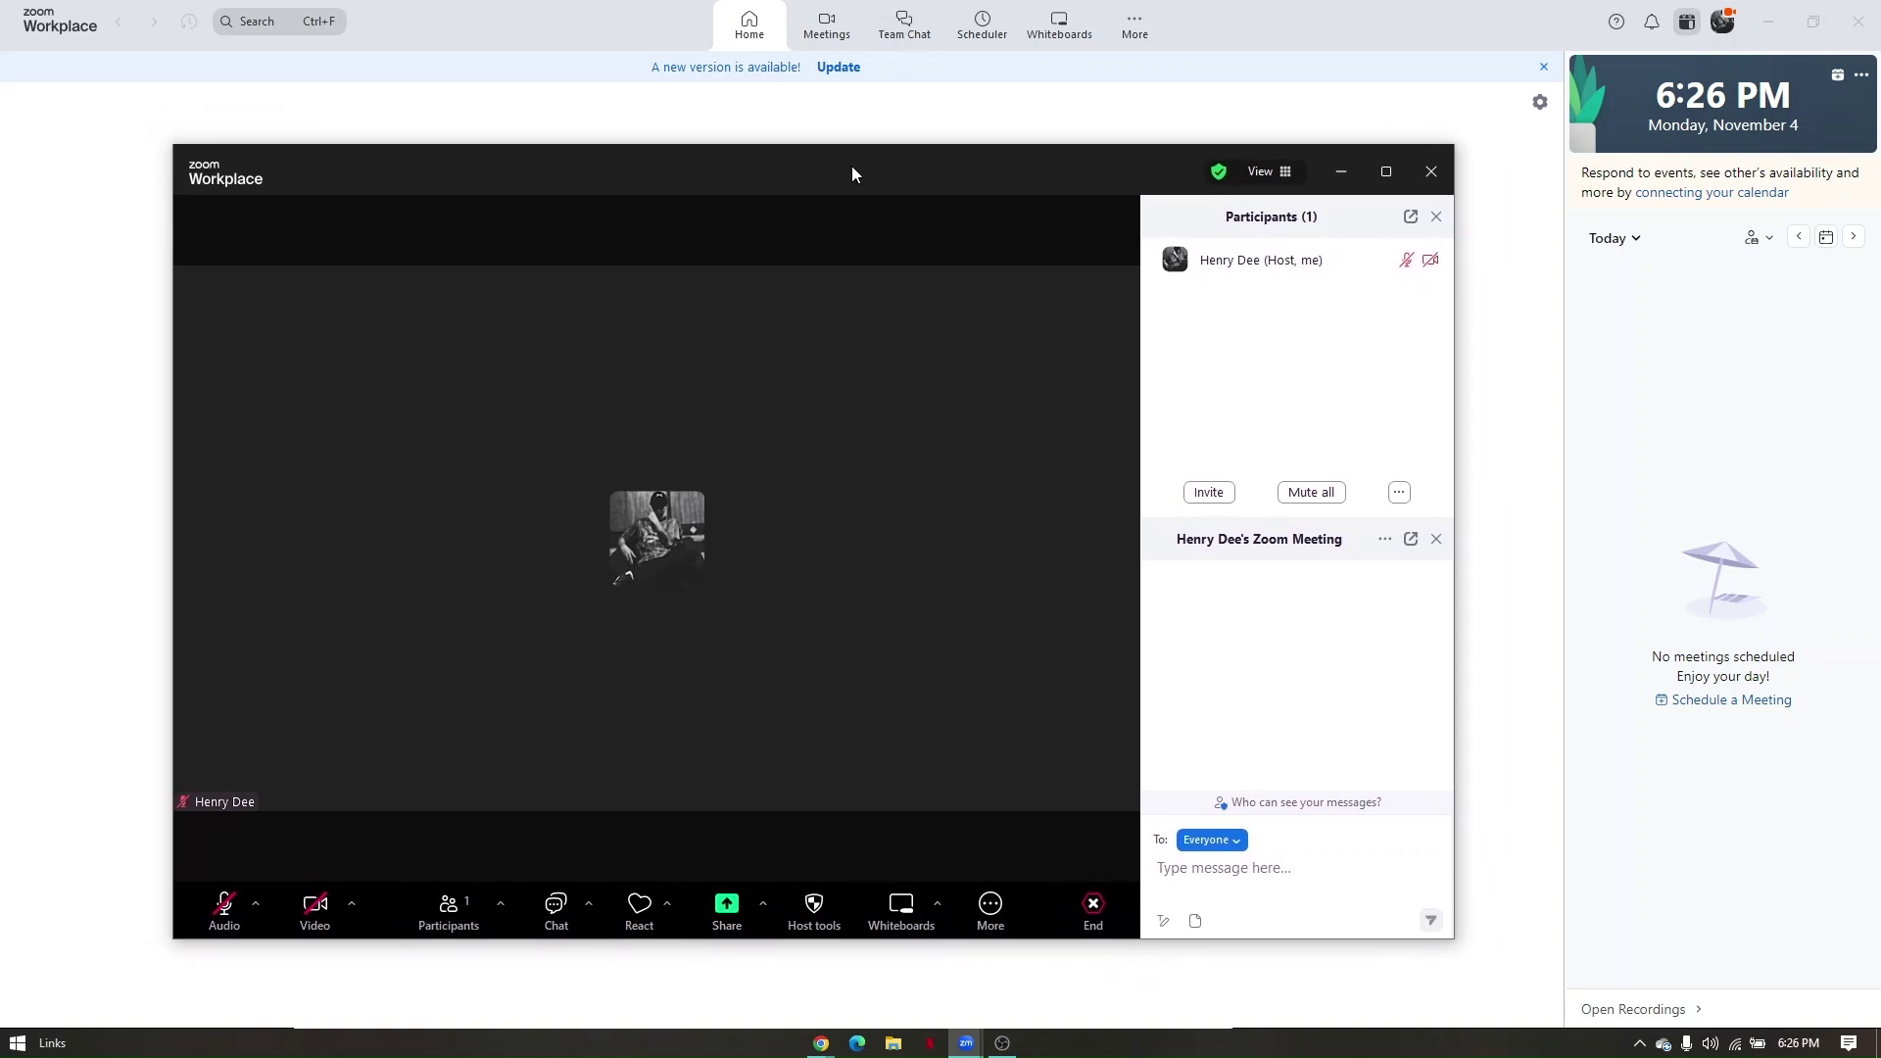